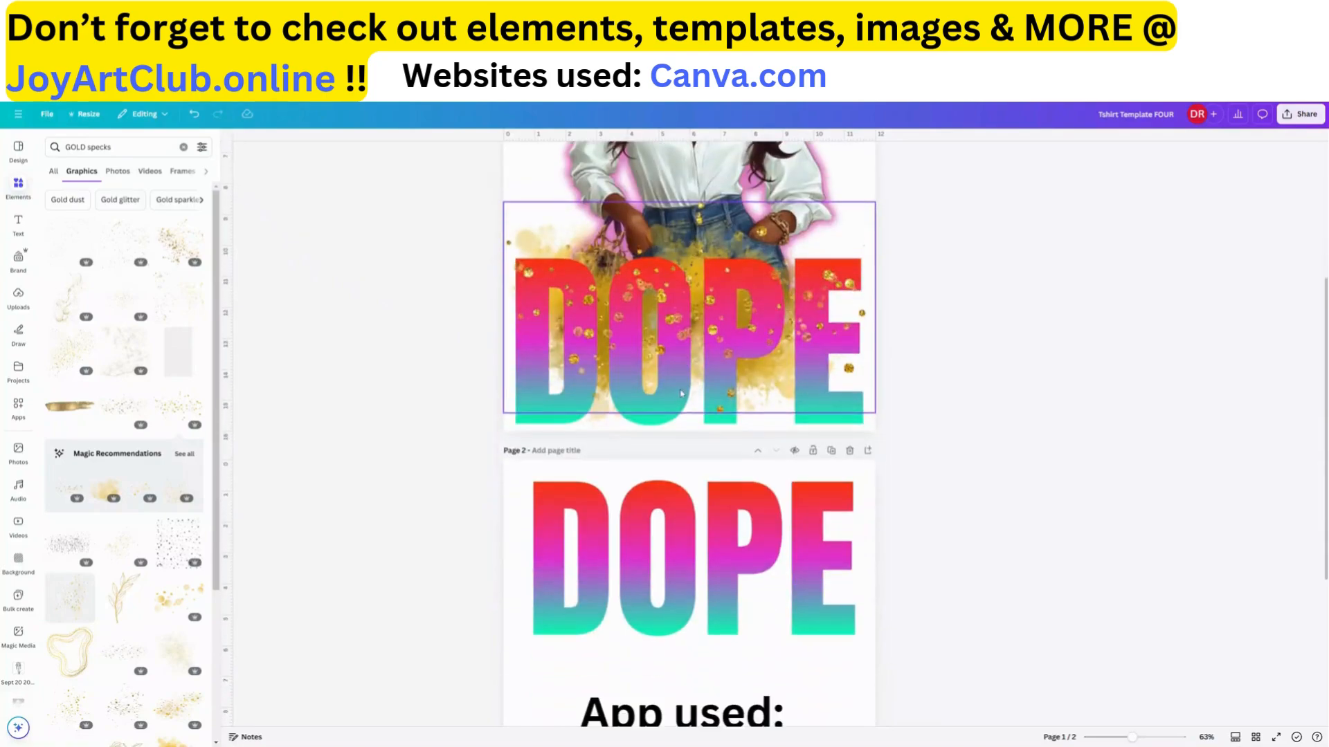
- Create a new custom-size design 12 in wide and 16 in high
scroll(671, 396, "up", 5)
scroll(670, 397, "up", 2)
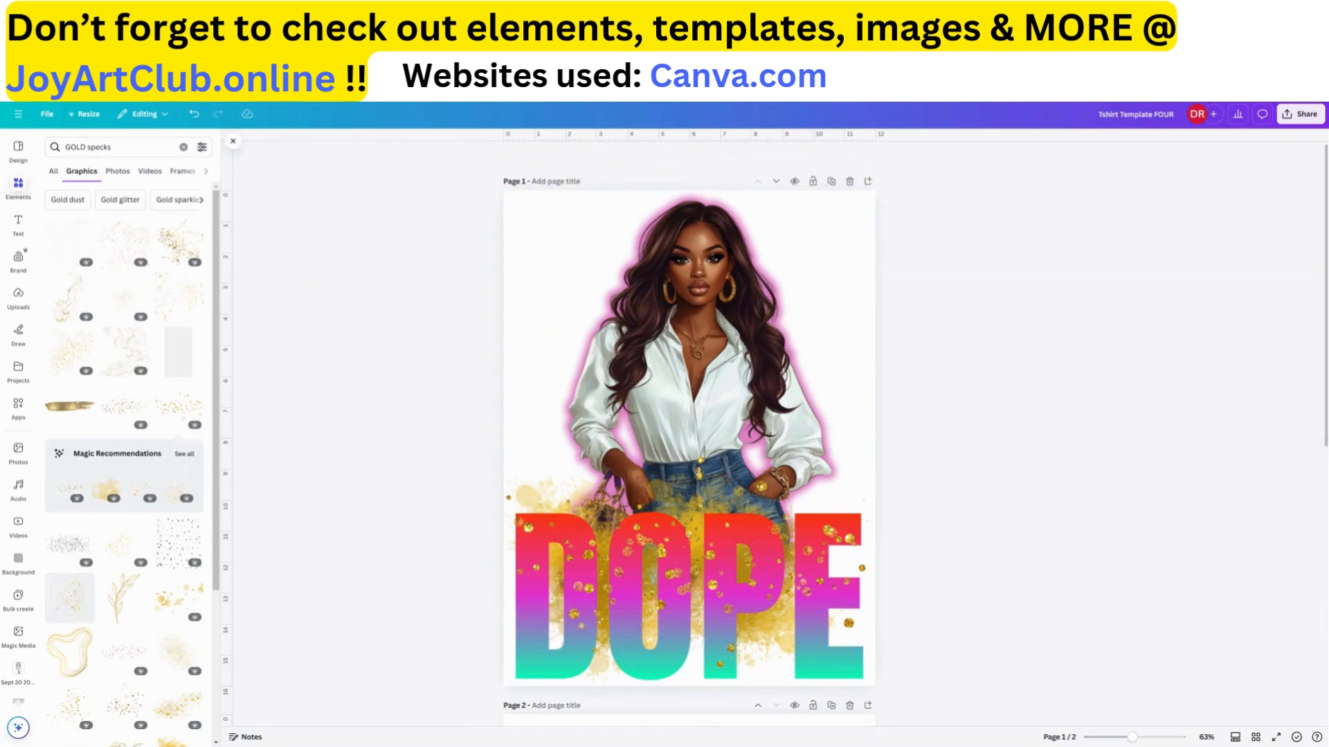
left_click(47, 114)
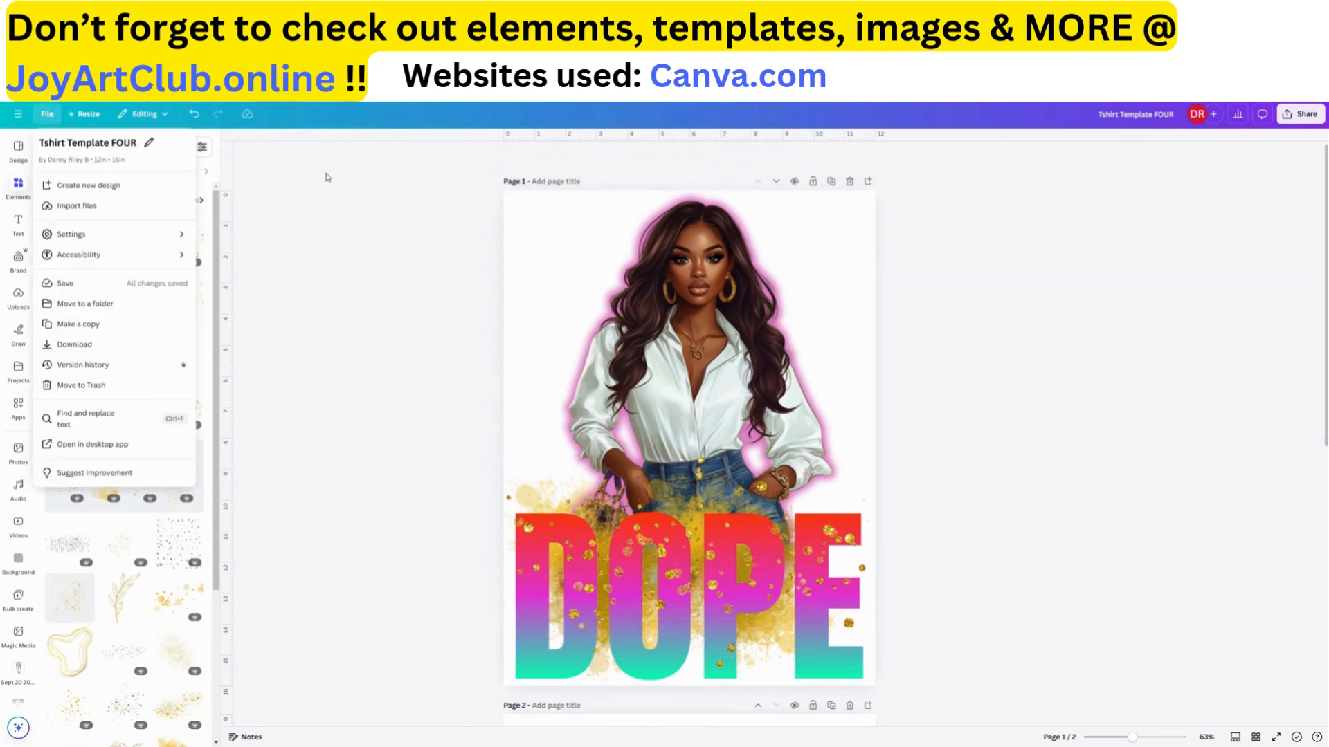
left_click(97, 185)
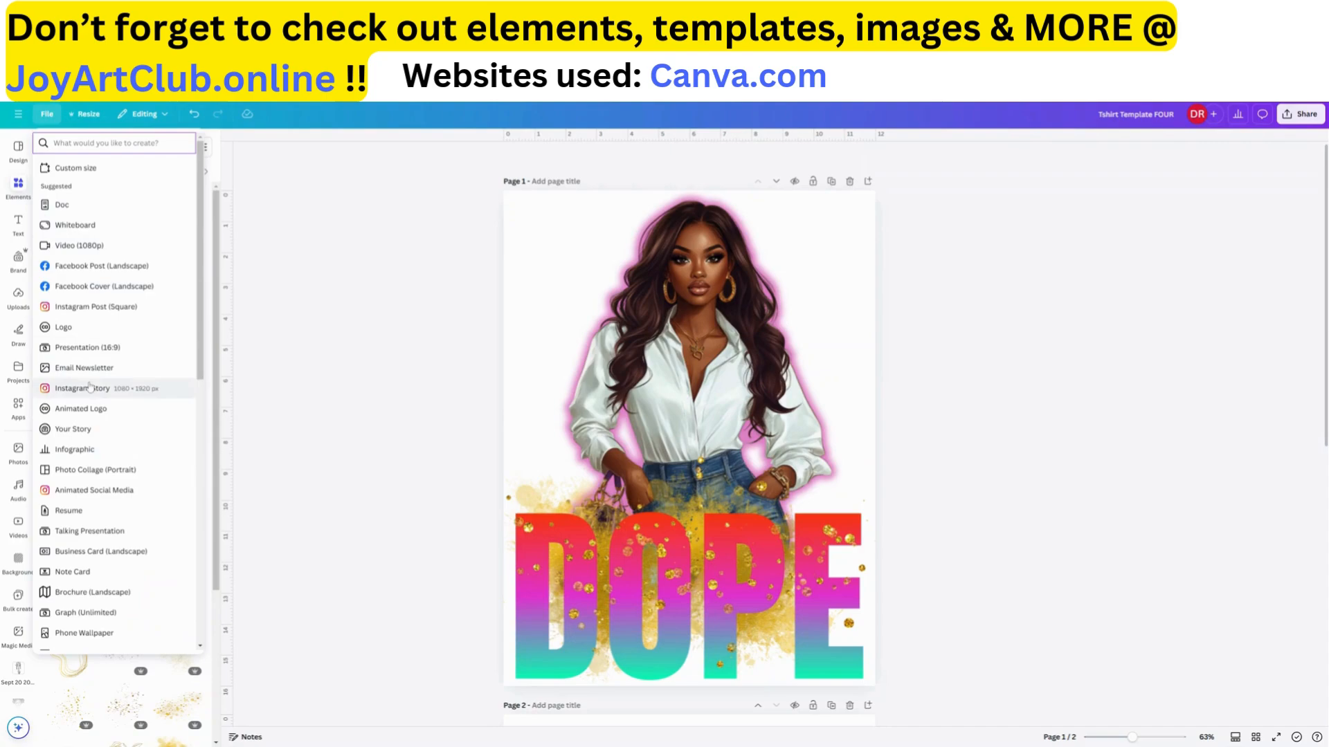
left_click(76, 168)
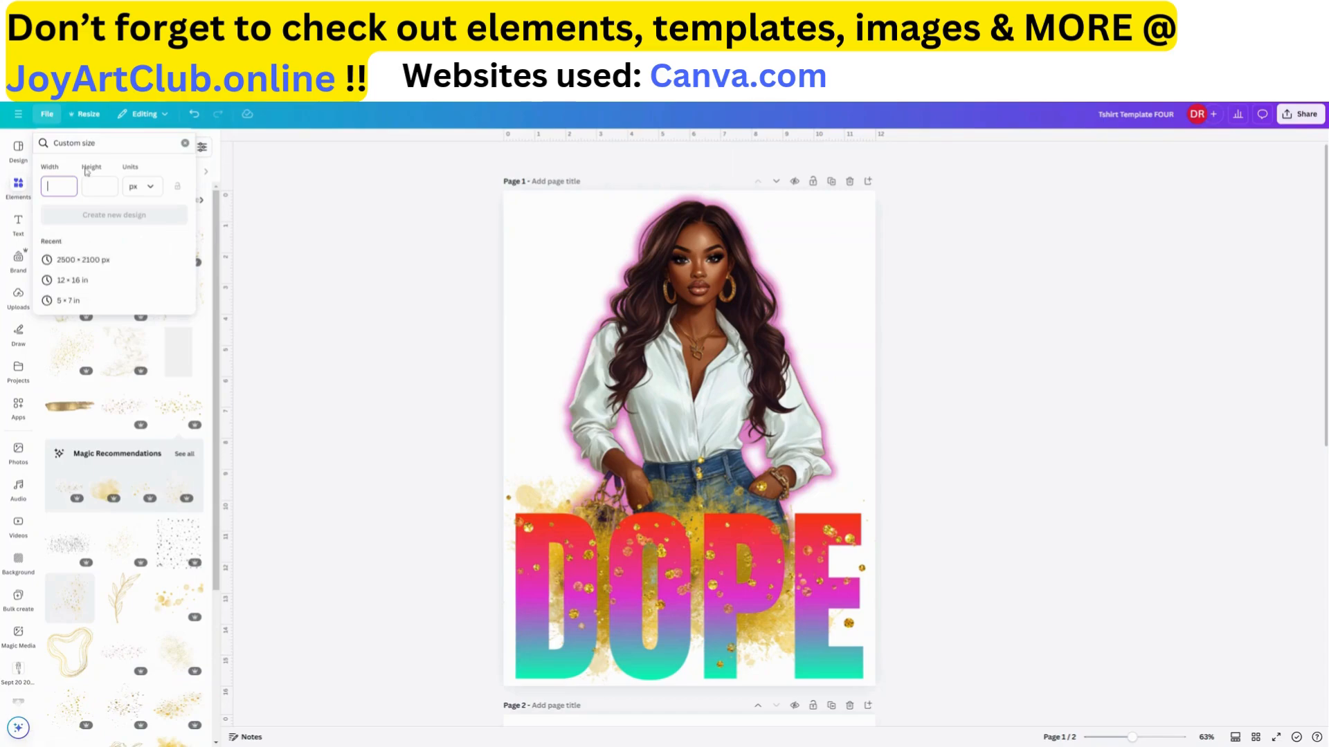
left_click(154, 194)
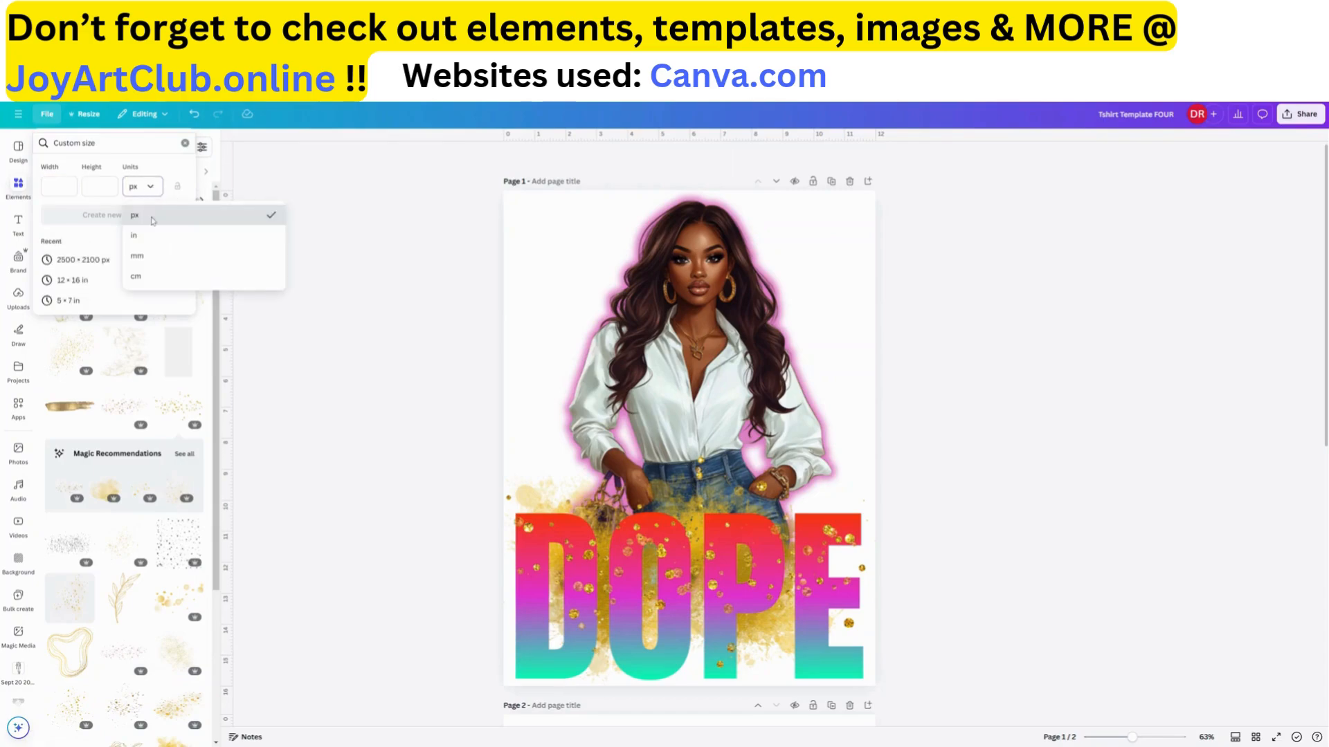
left_click(143, 239)
left_click(59, 186)
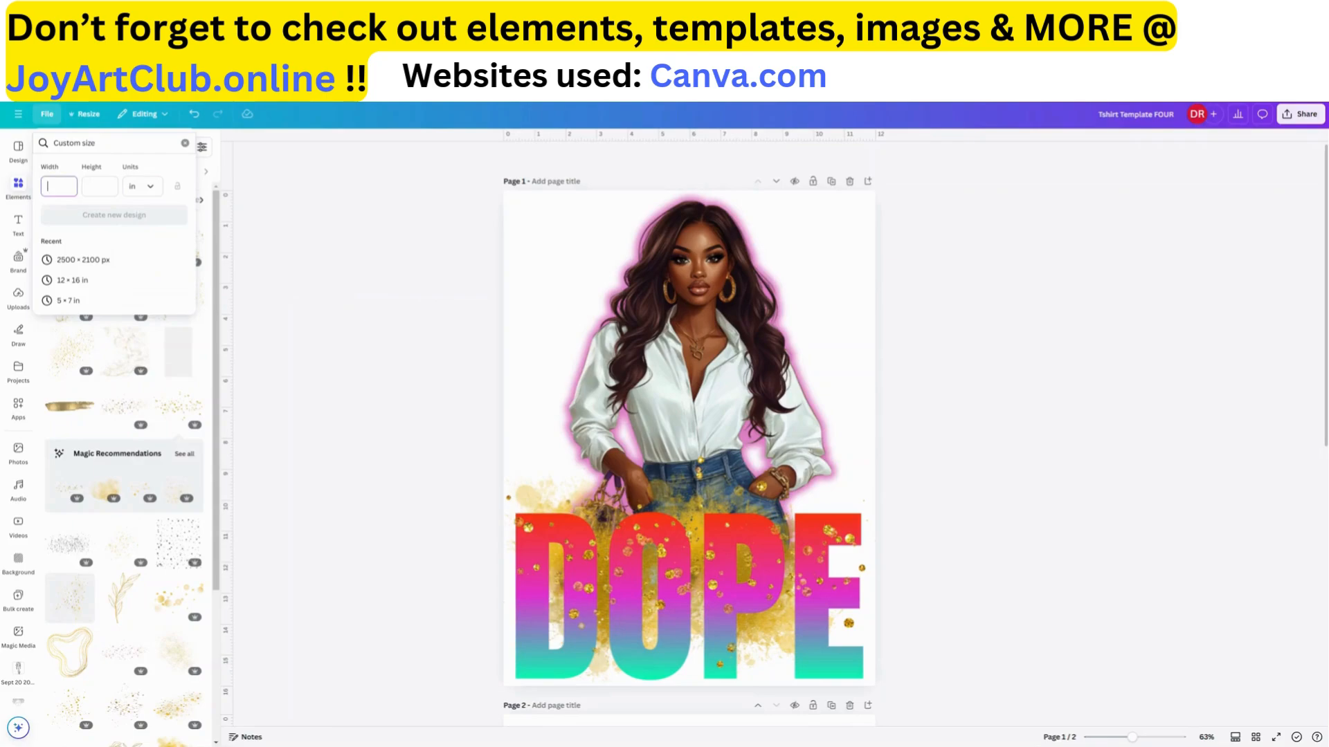
key("Tab")
type("16")
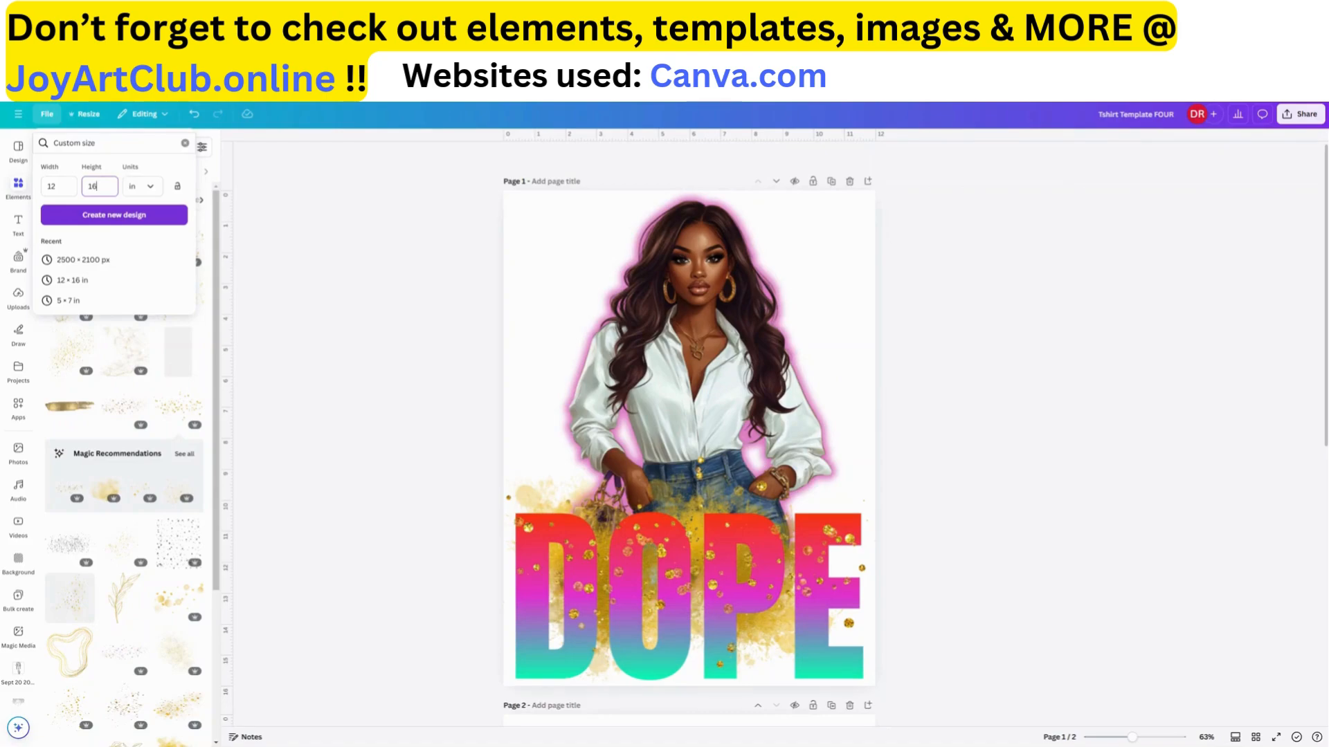
left_click(121, 216)
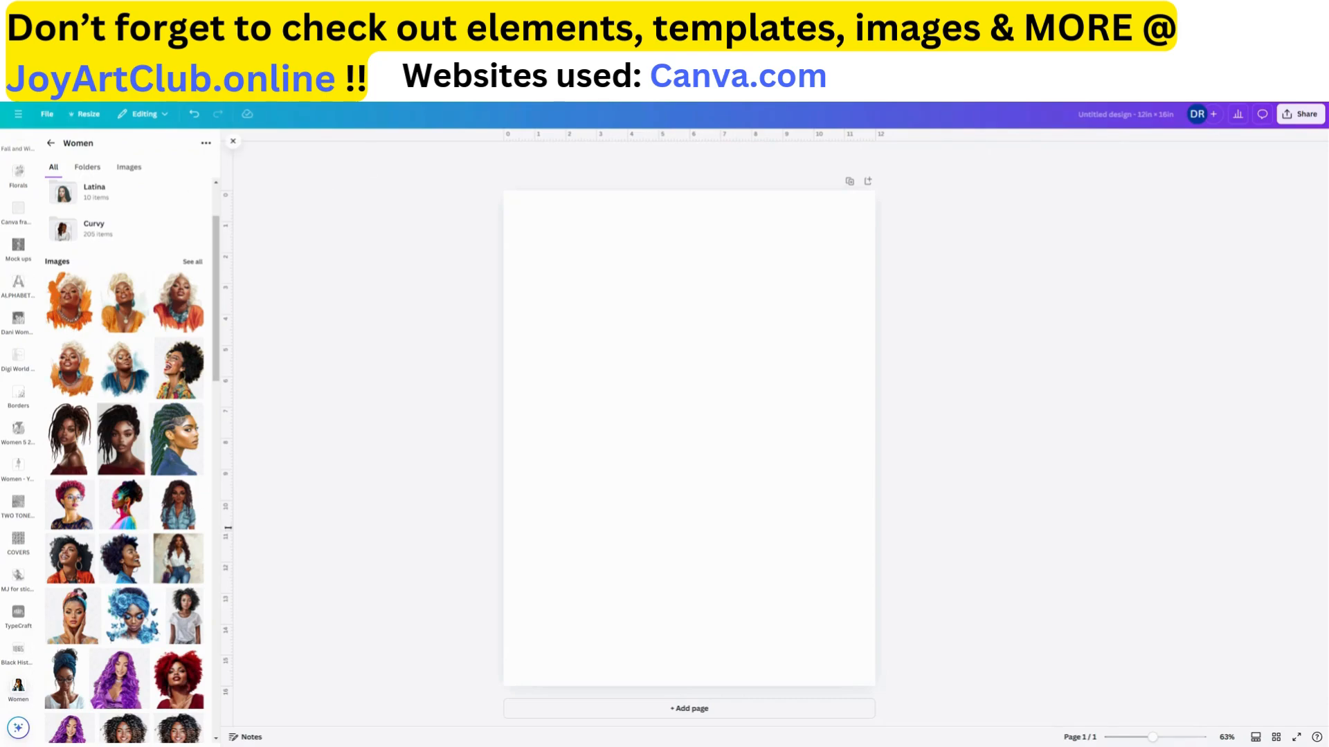
- Add the picture of the woman with two afro puffs and green sunglasses from the Women folder to the page
scroll(113, 484, "down", 4)
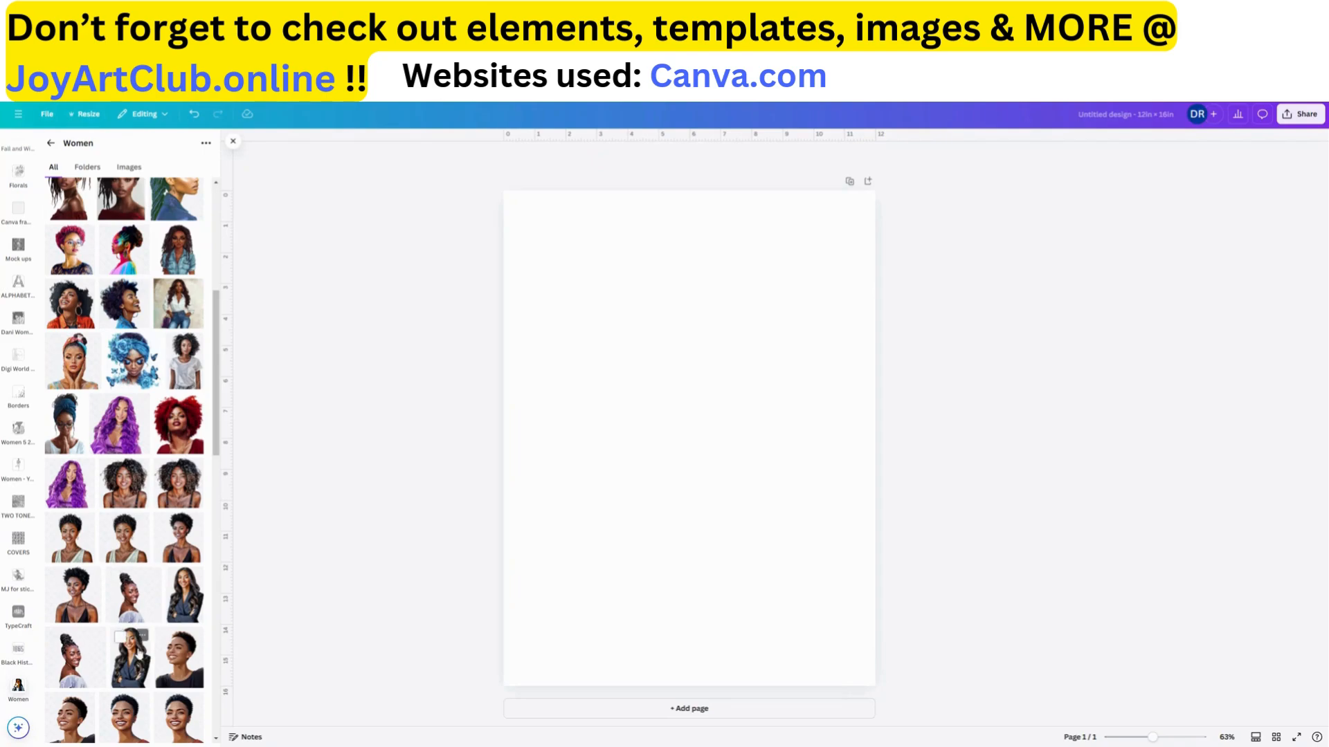
scroll(135, 650, "down", 4)
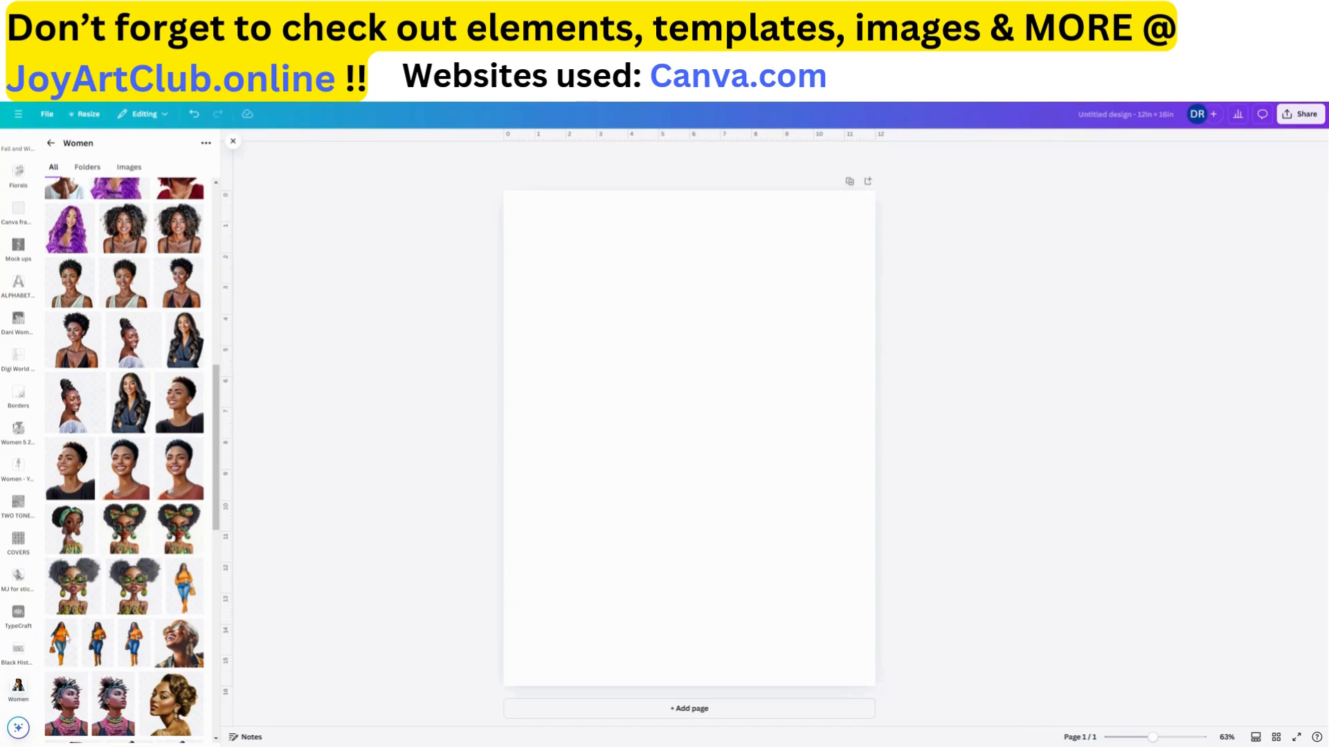
left_click(70, 599)
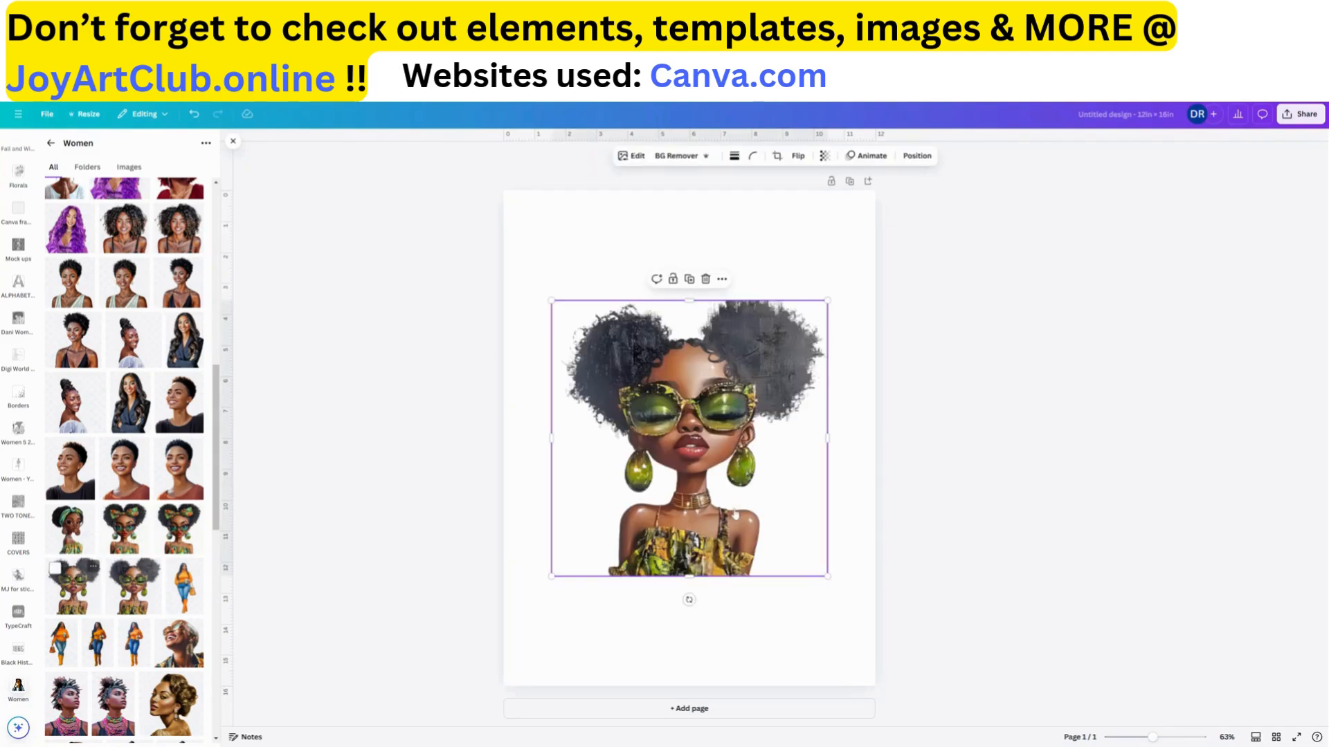
- Enlarge the portrait to about 11.84 × 11.84 in on the upper part of the page and remove its background
left_click_drag(720, 500, 685, 401)
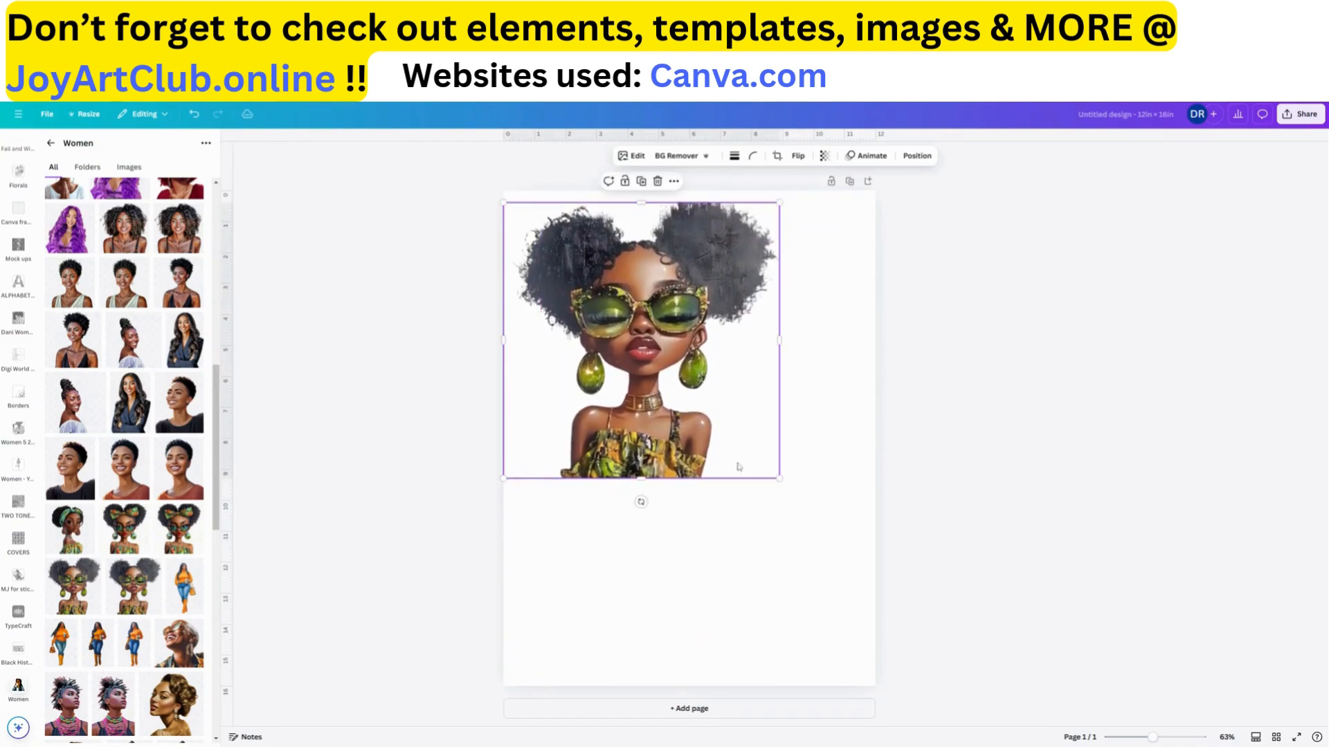
left_click_drag(779, 478, 875, 564)
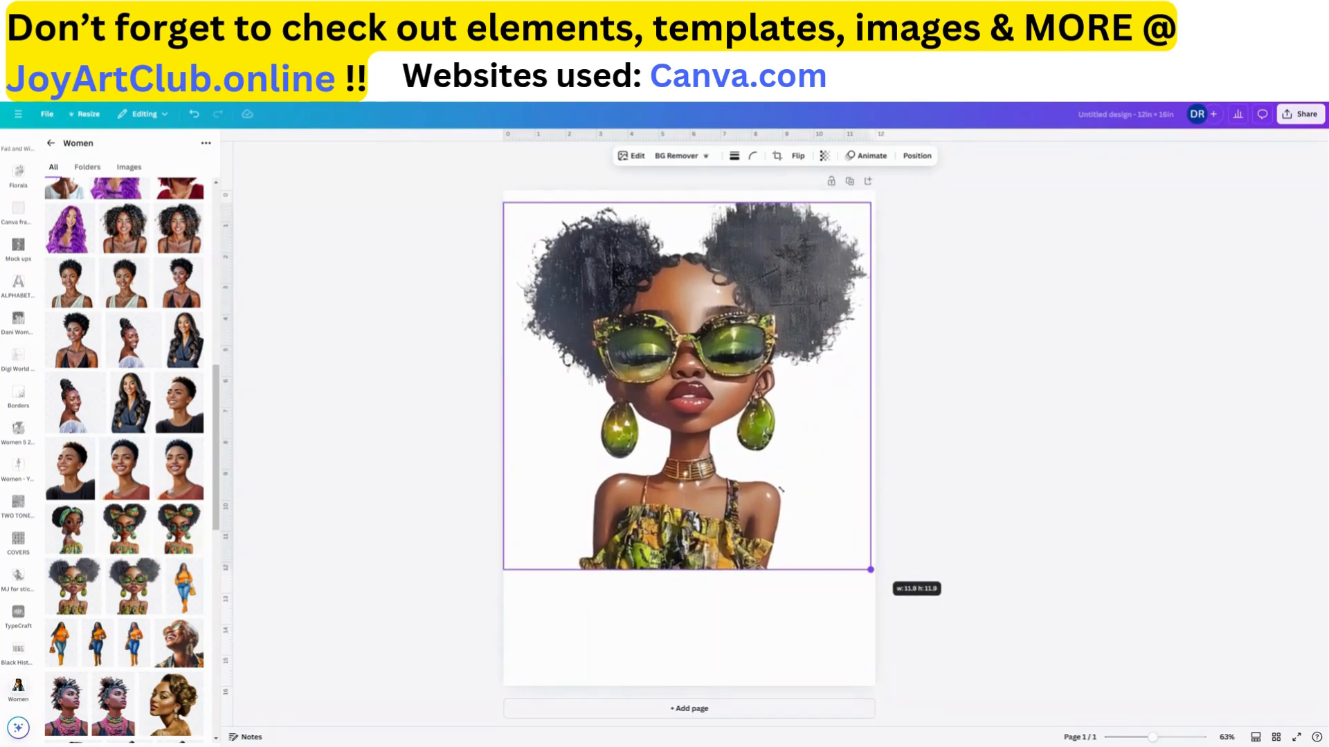
mouse_move(755, 458)
left_mouse_down()
mouse_move(755, 477)
mouse_move(762, 446)
left_mouse_up()
left_click(989, 435)
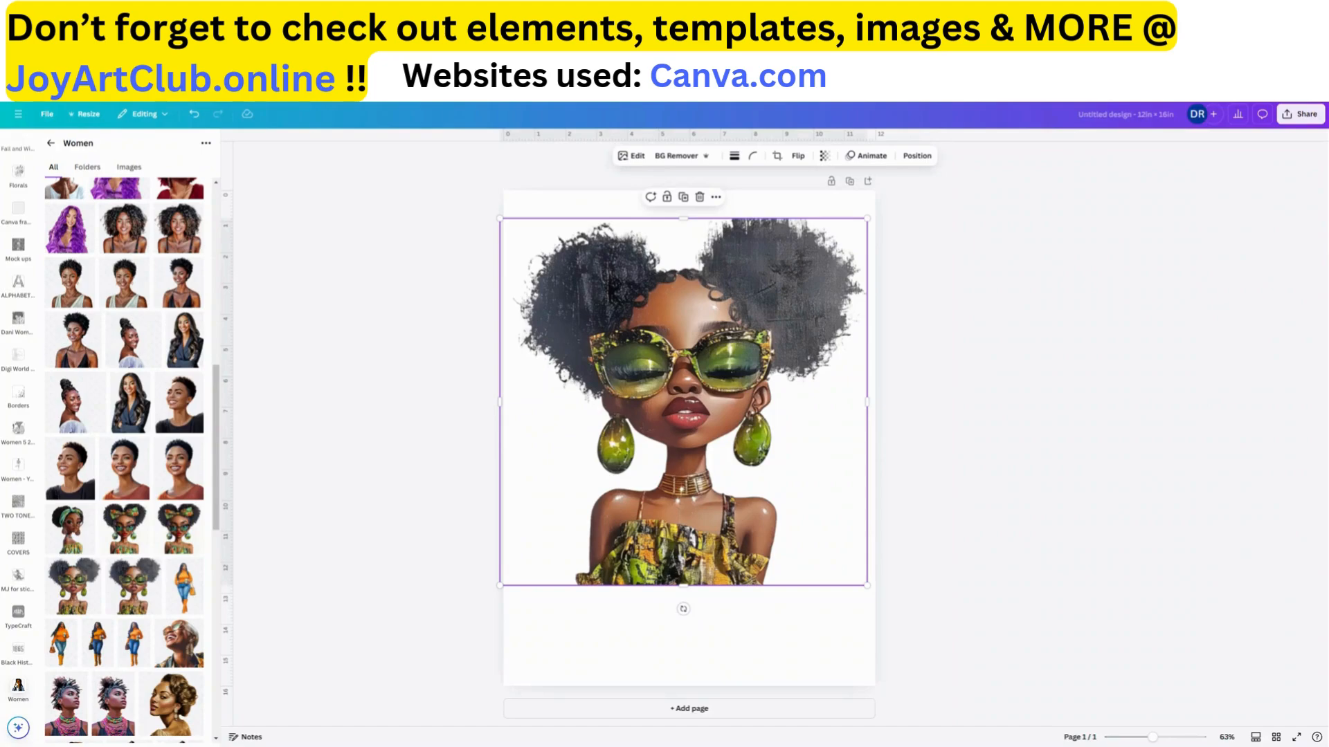
left_click(675, 157)
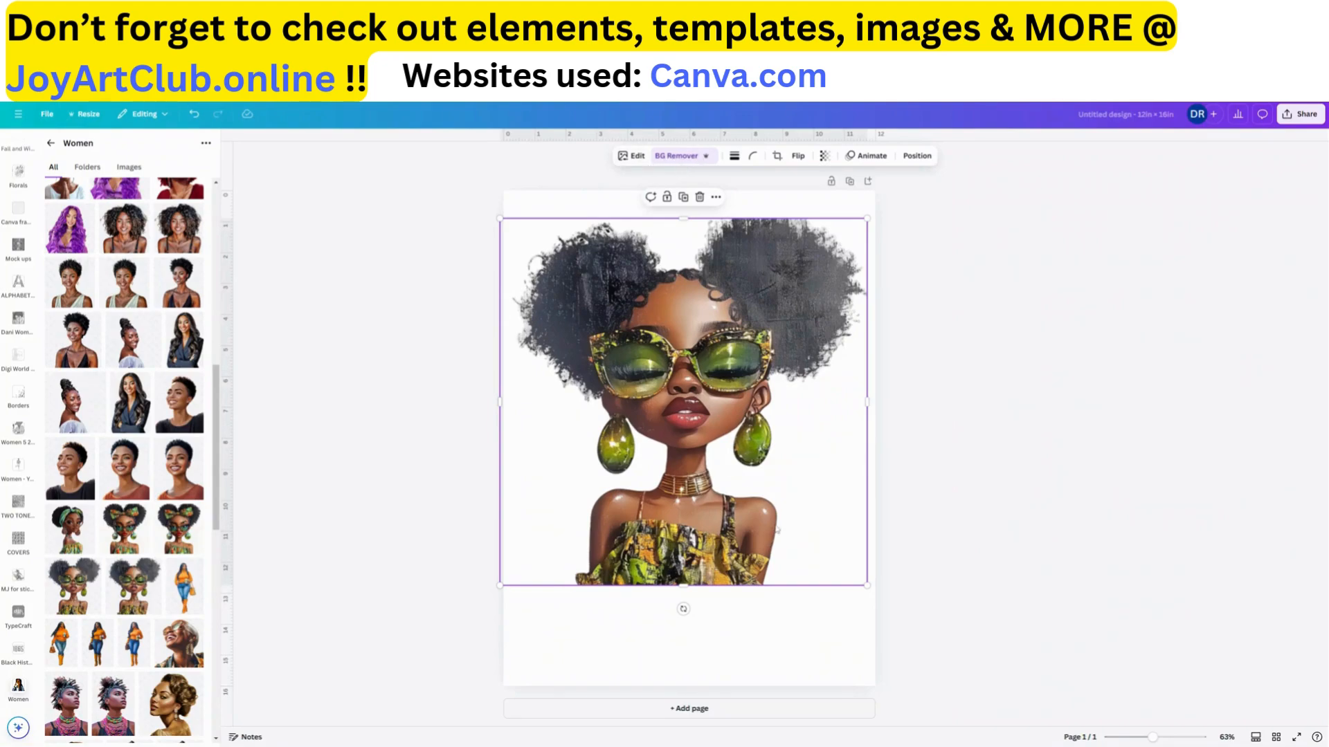
left_click(777, 642)
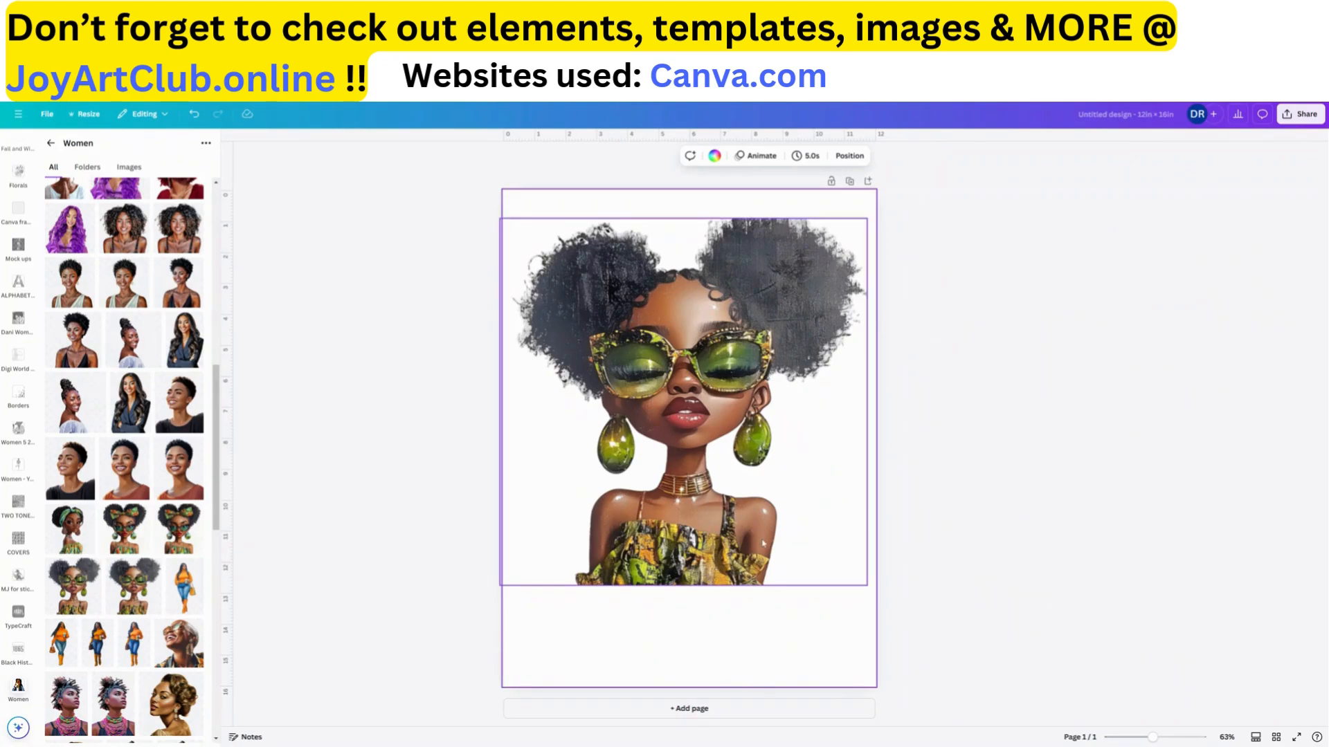
- Duplicate the portrait and offset the copy from the original
left_click(772, 566)
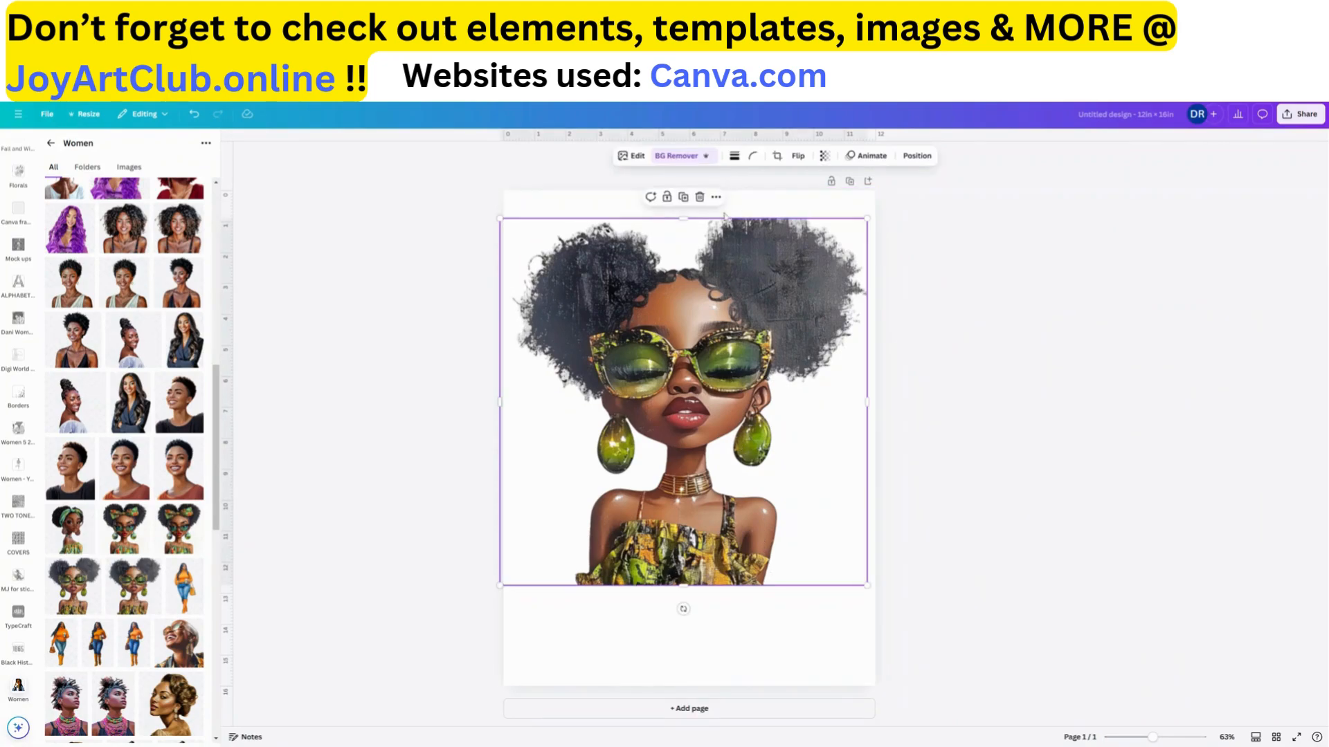
left_click(684, 199)
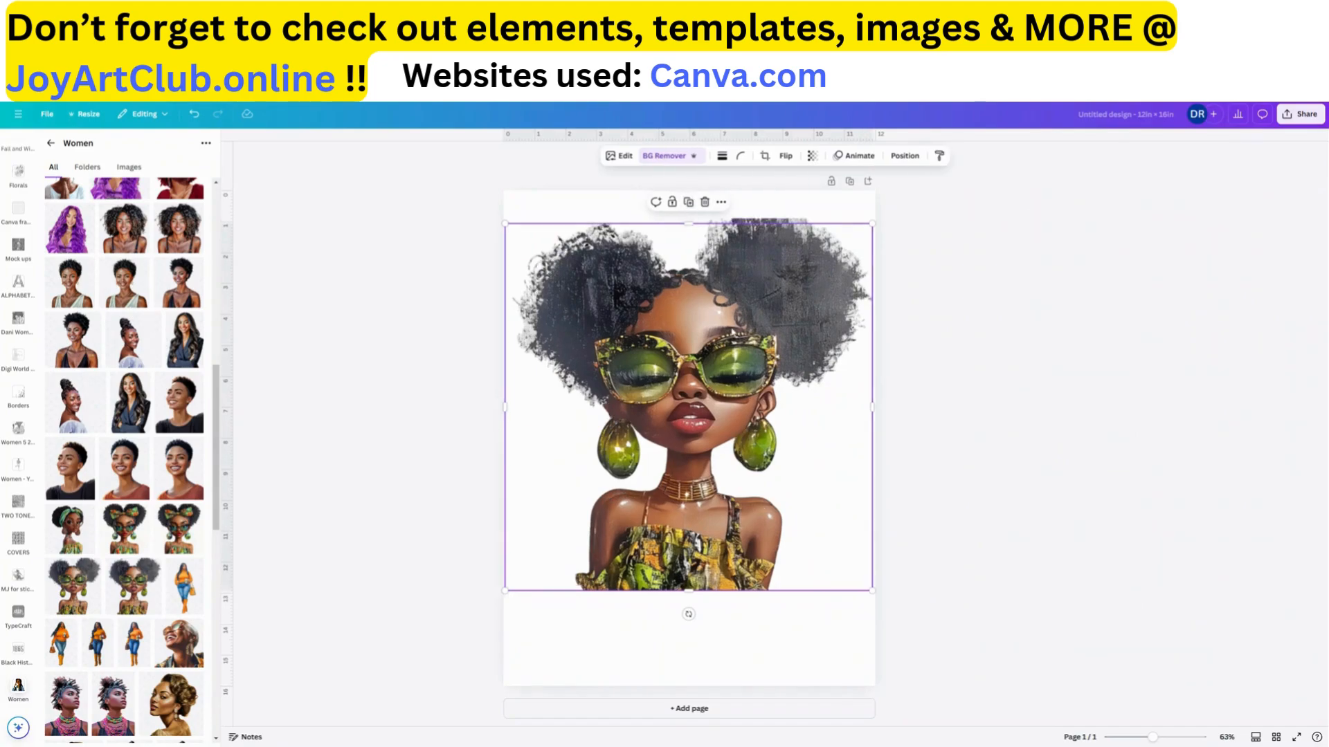
mouse_move(734, 332)
left_mouse_down()
mouse_move(700, 363)
mouse_move(712, 381)
mouse_move(728, 277)
mouse_move(701, 422)
mouse_move(704, 523)
mouse_move(730, 326)
left_mouse_up()
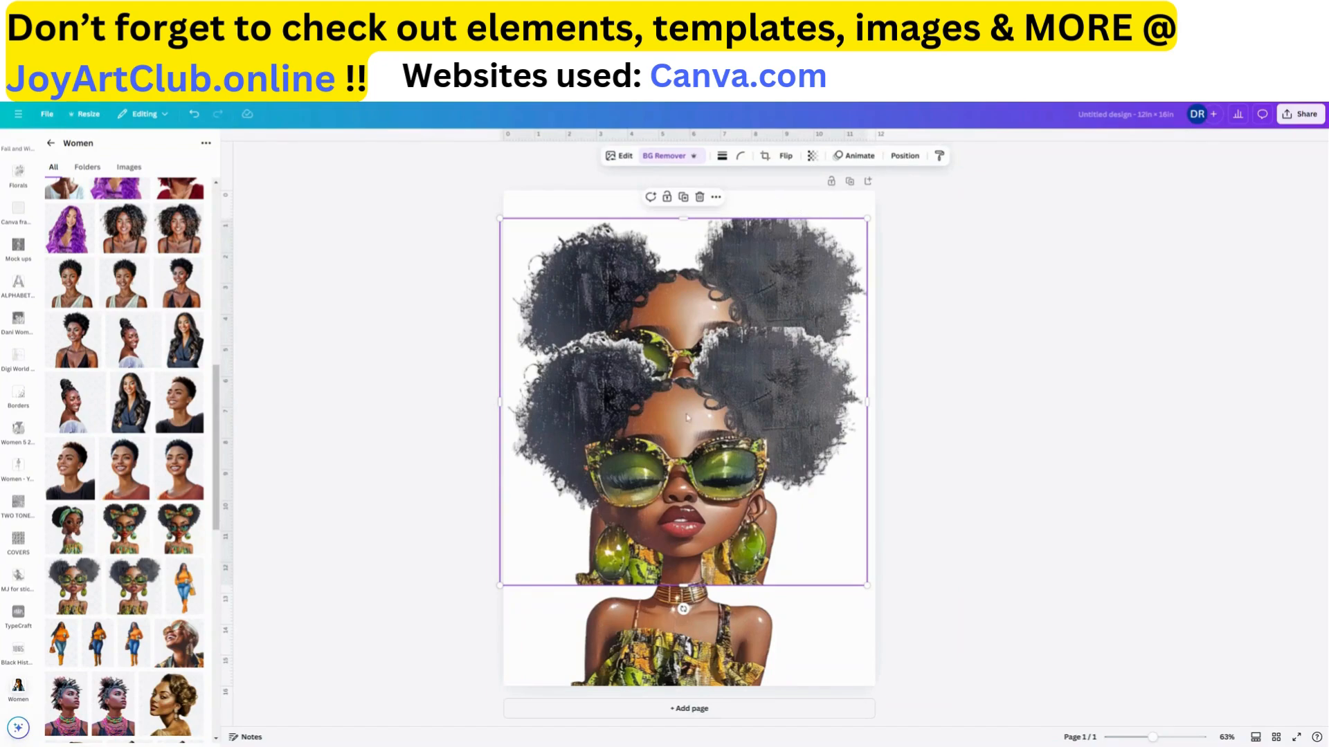
- Crop the portrait copy to a hair patch about 3.06 × 2.83 in, rotated about -37.5°, over the right puff's flat top
left_click(640, 648)
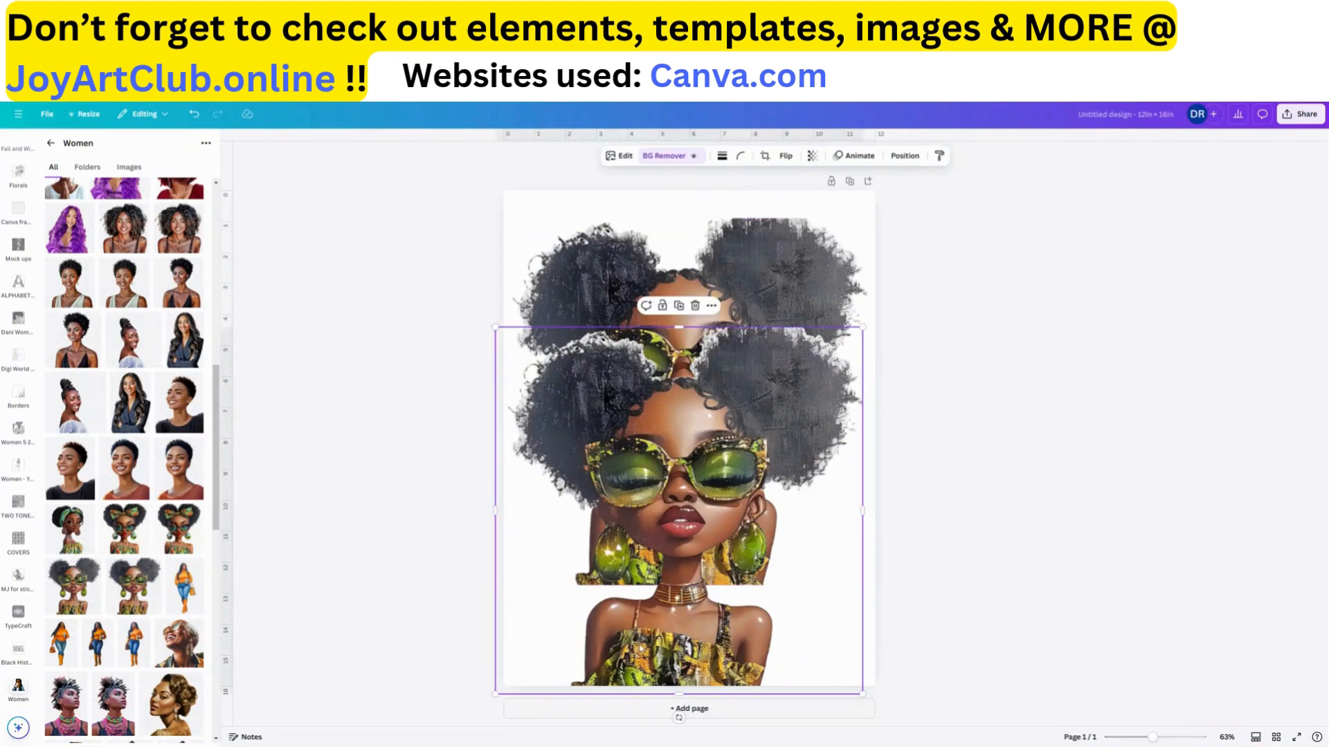
left_click_drag(495, 511, 753, 519)
left_click_drag(810, 695, 778, 269)
left_click_drag(706, 237, 761, 258)
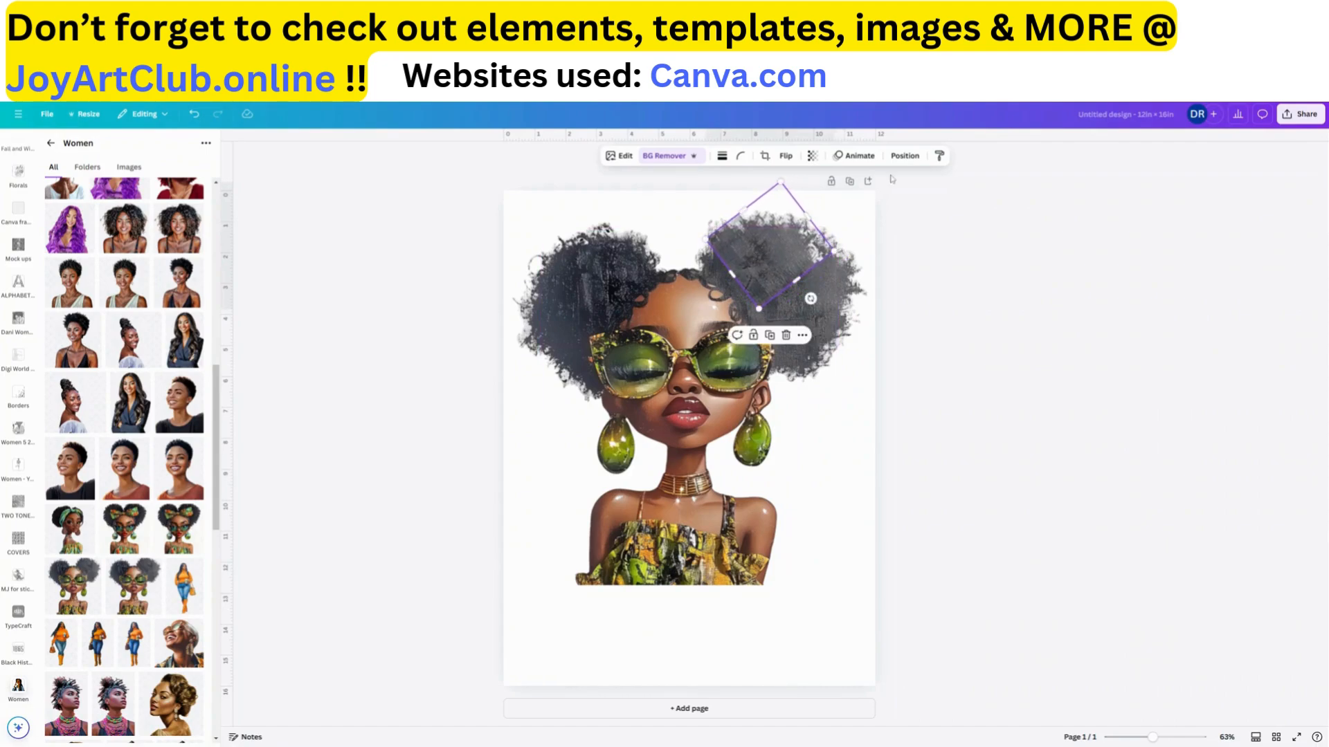
- Try sending the hair patch behind the portrait, and bring it forward again
left_click(905, 157)
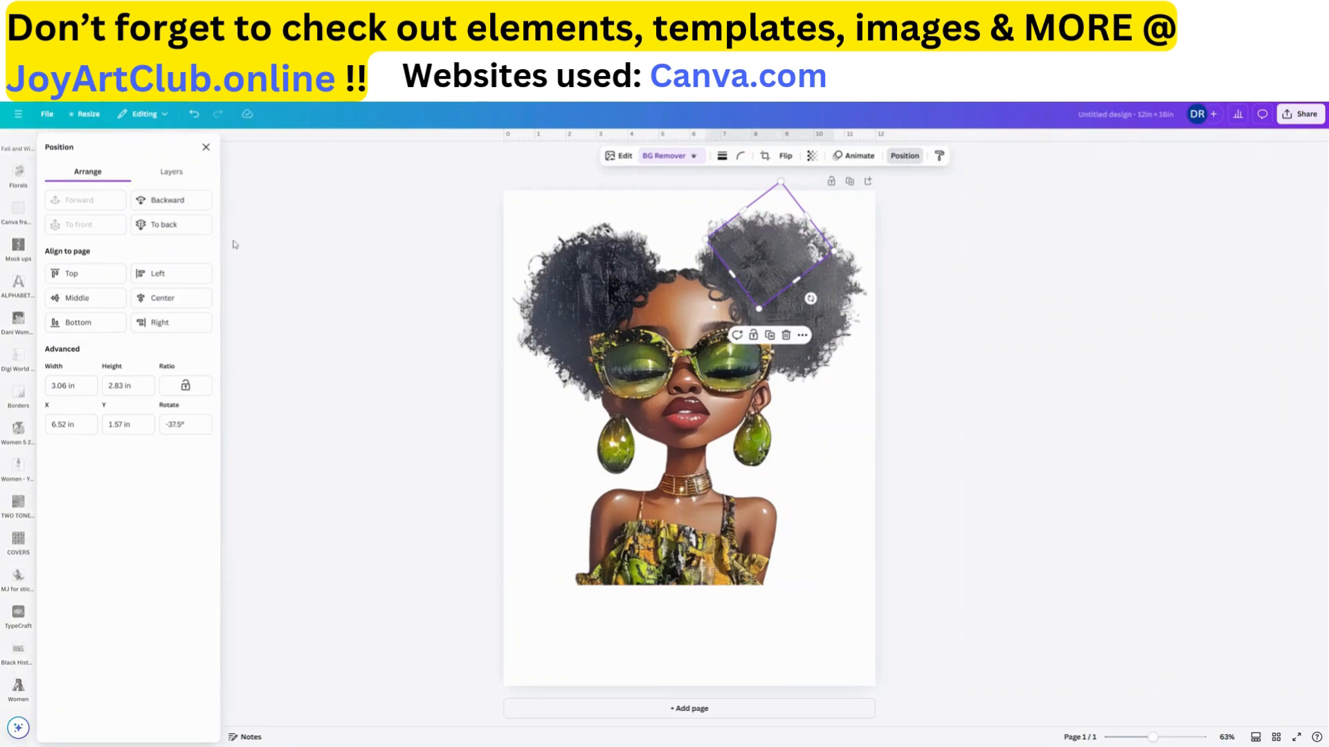
left_click(175, 225)
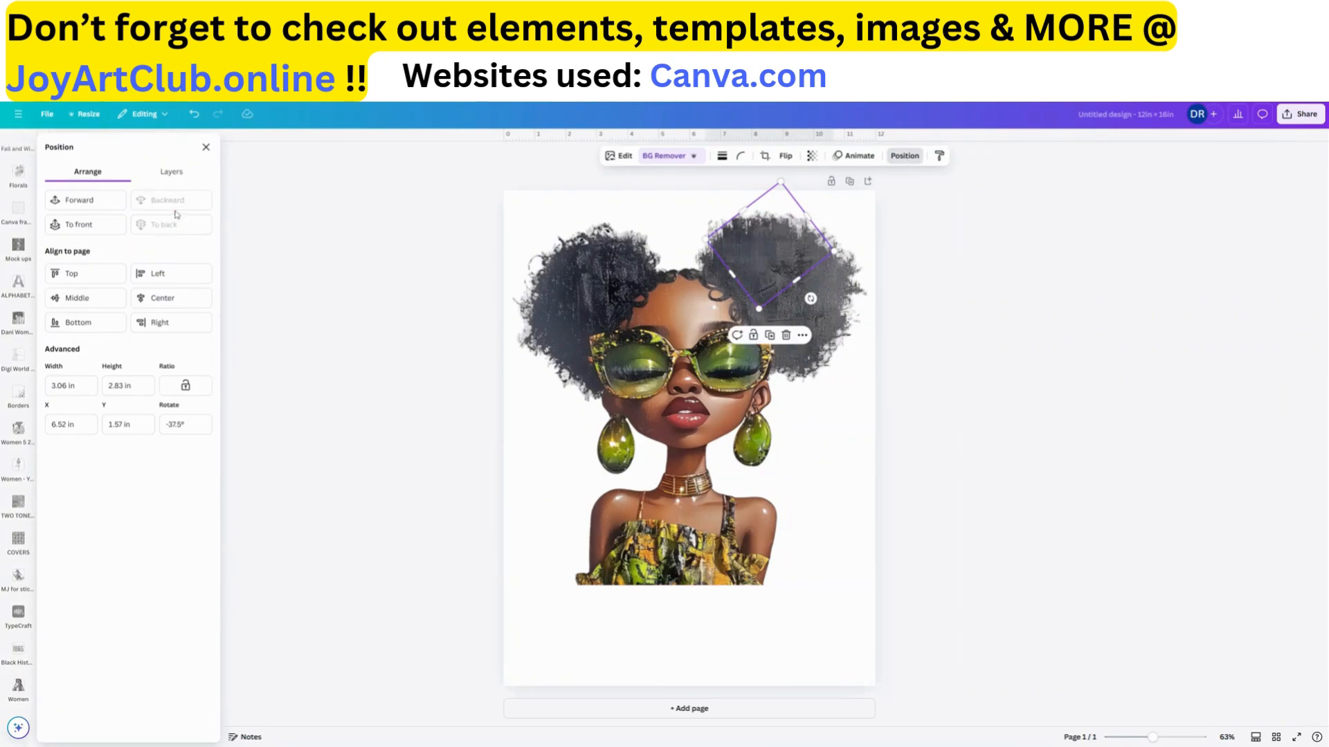
left_click(84, 205)
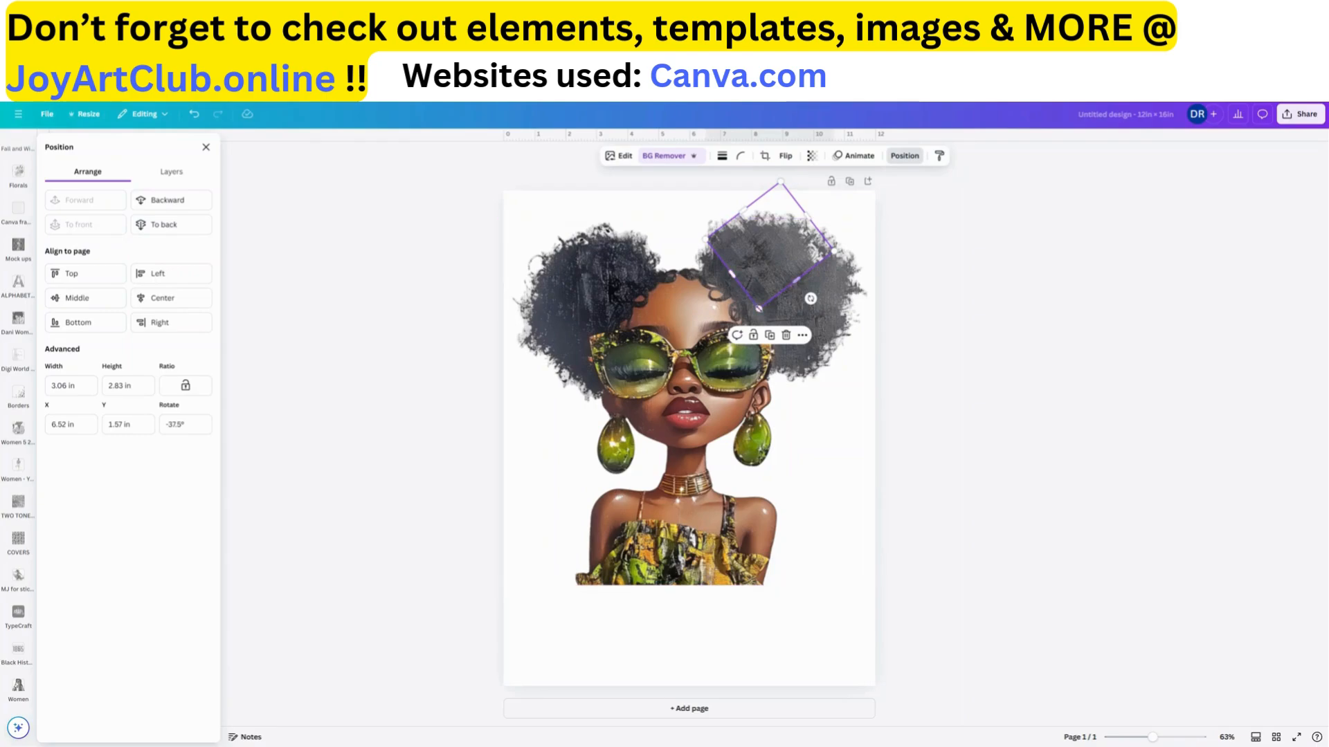
- Reduce the hair patch to about 1.5 × 2 in and place it at the top of the right puff
left_click_drag(759, 305, 760, 301)
left_click(858, 445)
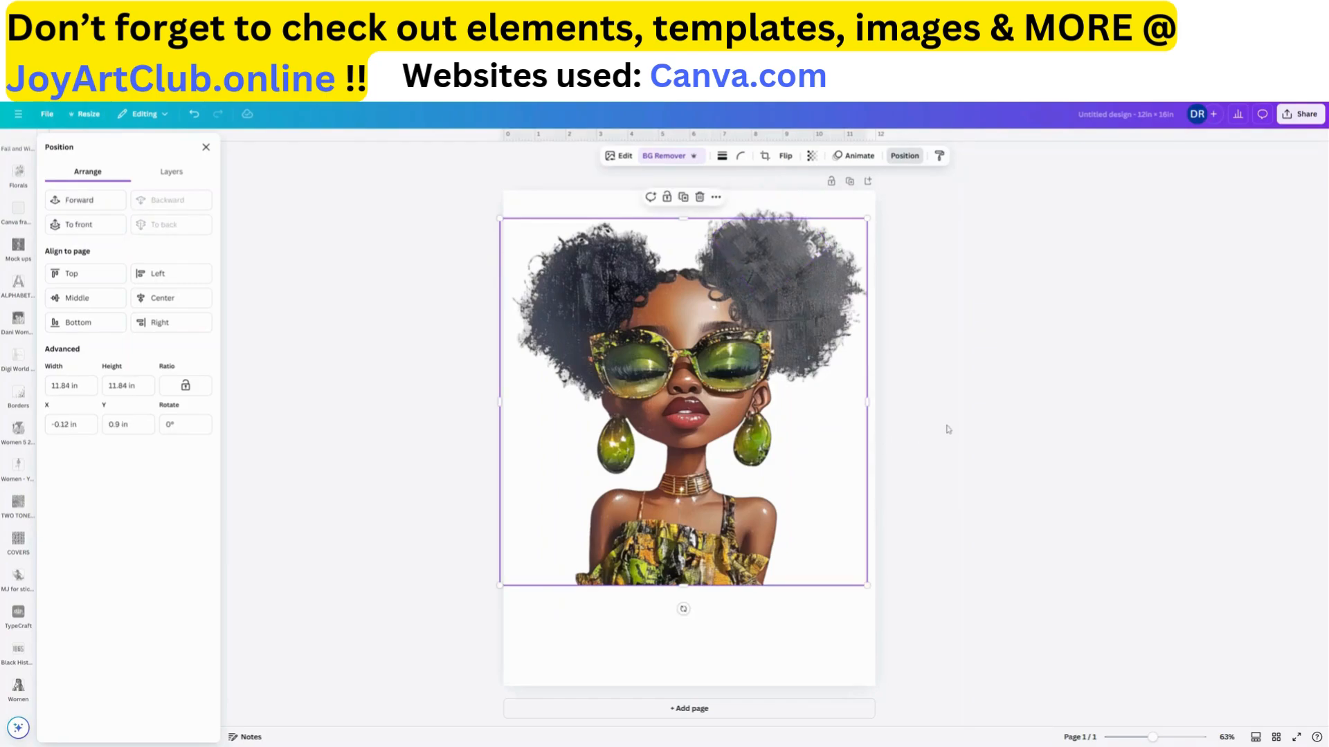
left_click(794, 276)
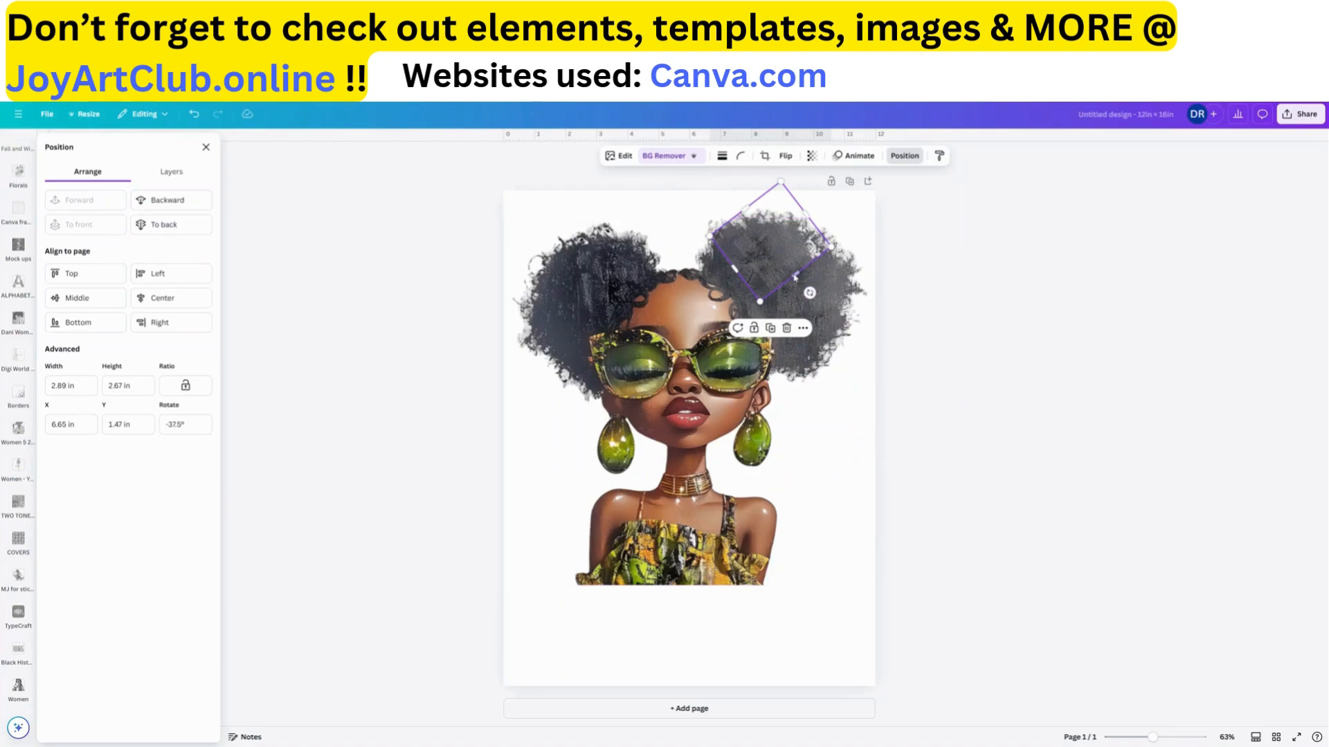
left_click_drag(795, 277, 770, 250)
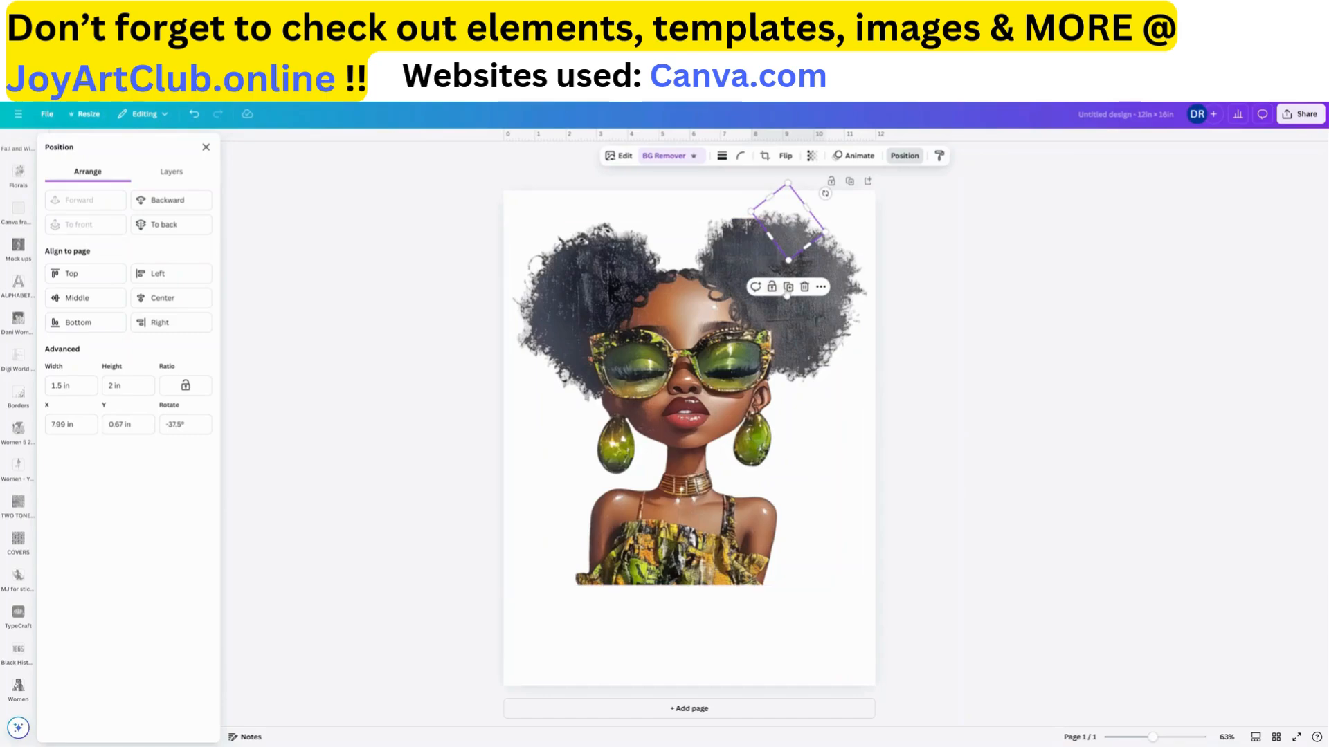
- Duplicate the hair patch, flip the copy vertically, and fit it beside the first at about 1.36 × 1.81 in, rotated about -124°
left_click(788, 286)
left_click_drag(794, 232, 751, 232)
left_click(784, 156)
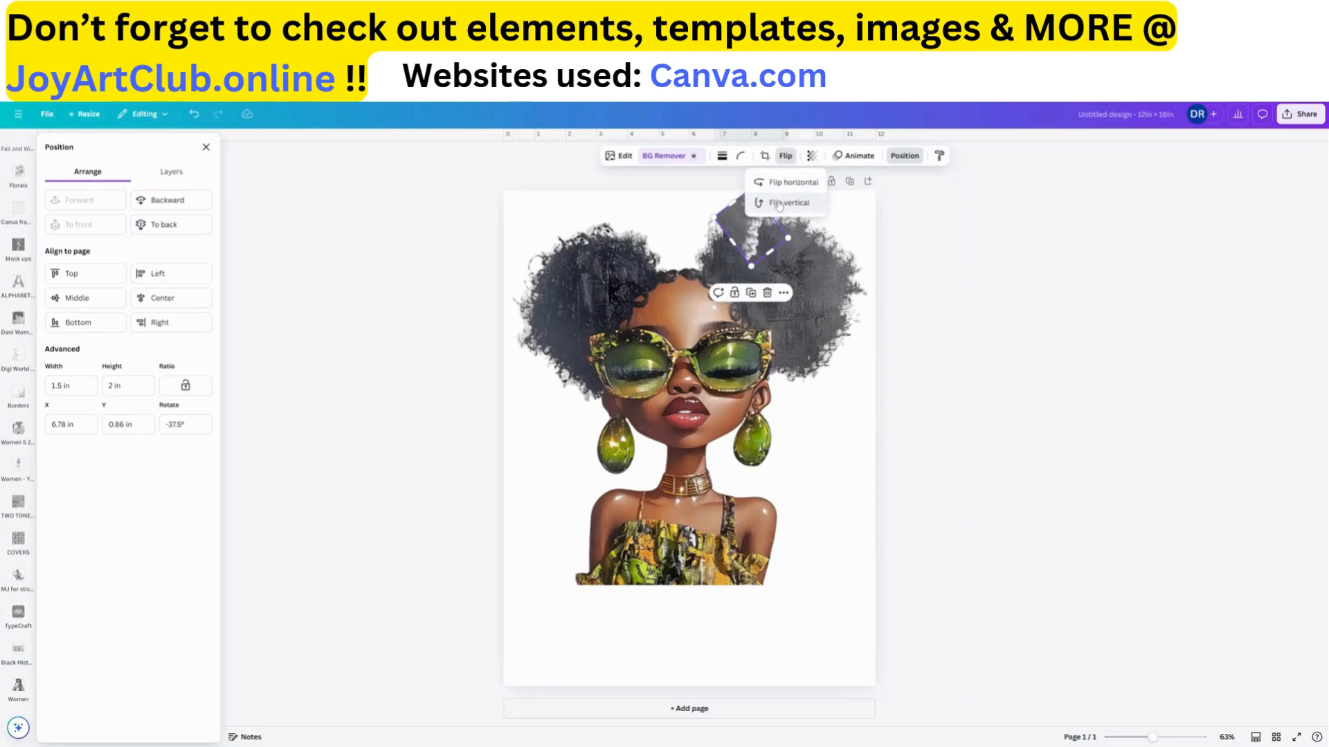
left_click(780, 202)
mouse_move(755, 239)
left_mouse_down()
mouse_move(796, 216)
mouse_move(748, 245)
left_mouse_up()
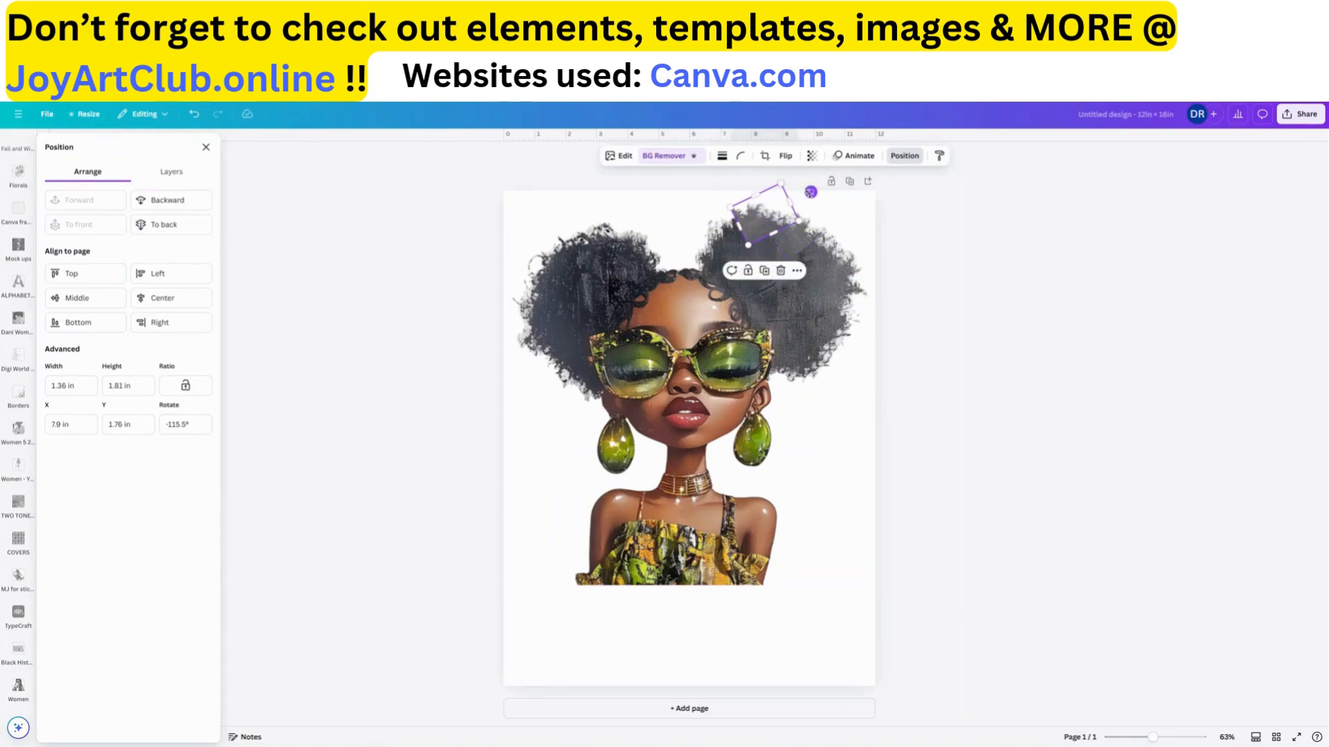
left_click_drag(810, 192, 804, 187)
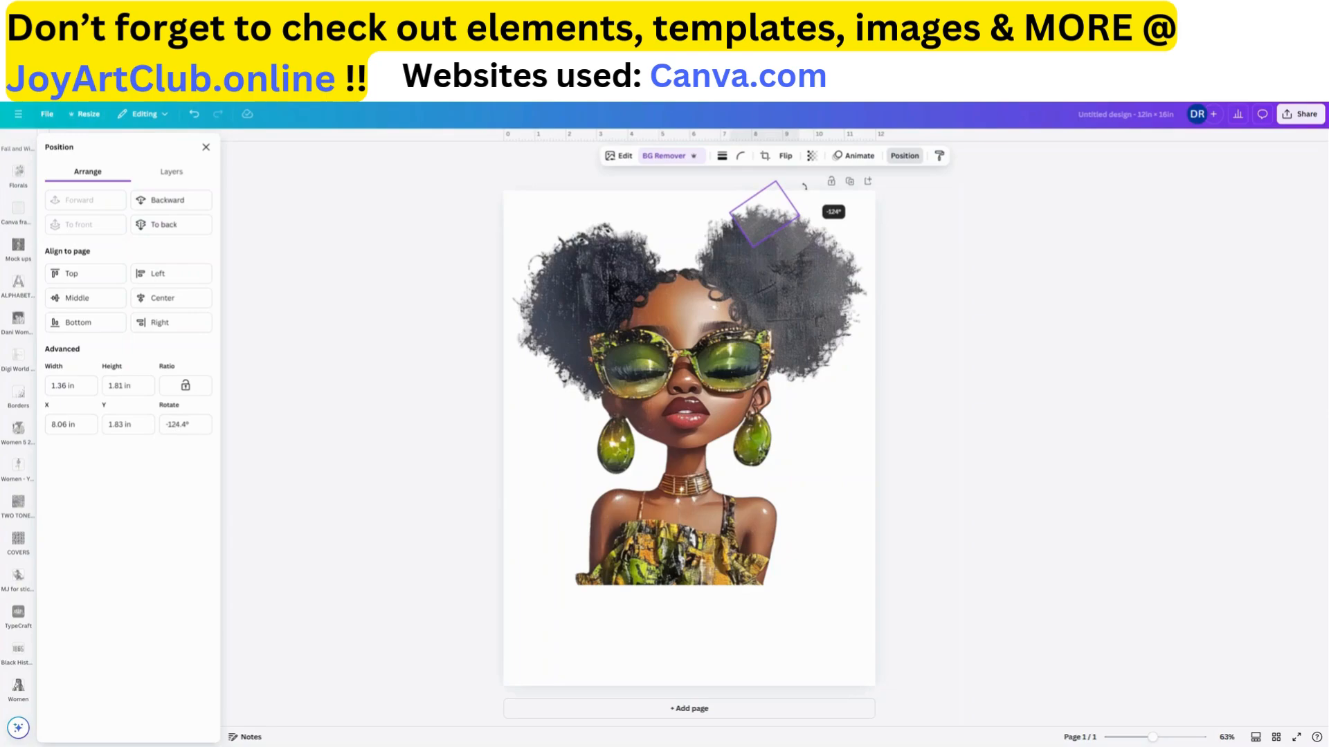
left_click(799, 460)
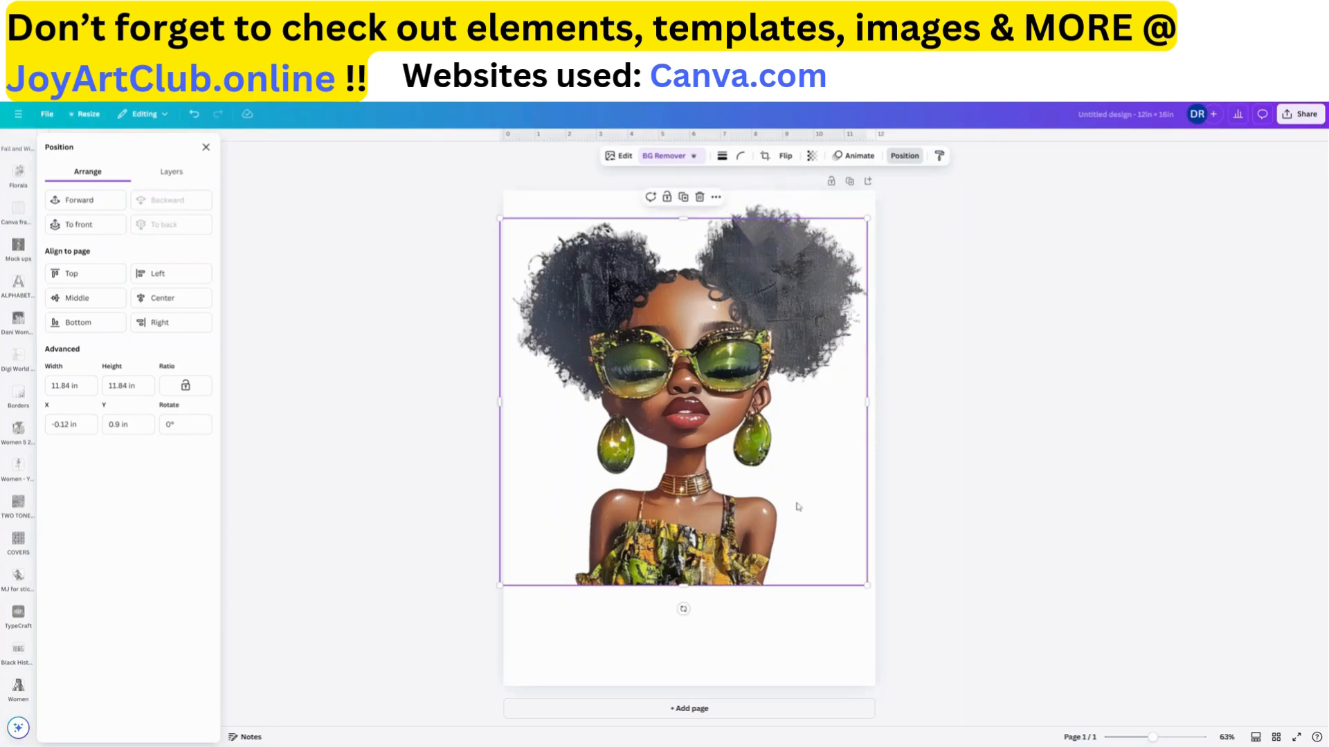
left_click(761, 618)
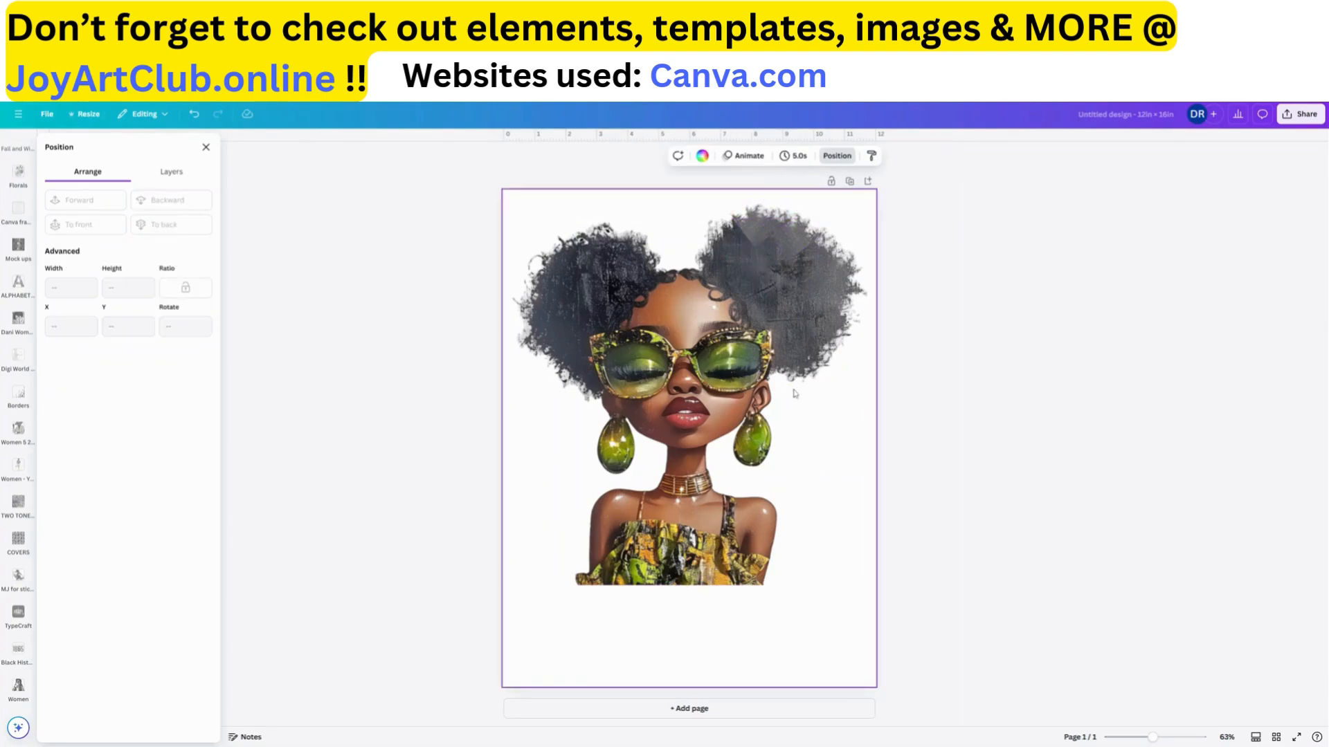
- Adjust the first hair patch so it blends with the second along the right puff's upper edge
left_click(793, 240)
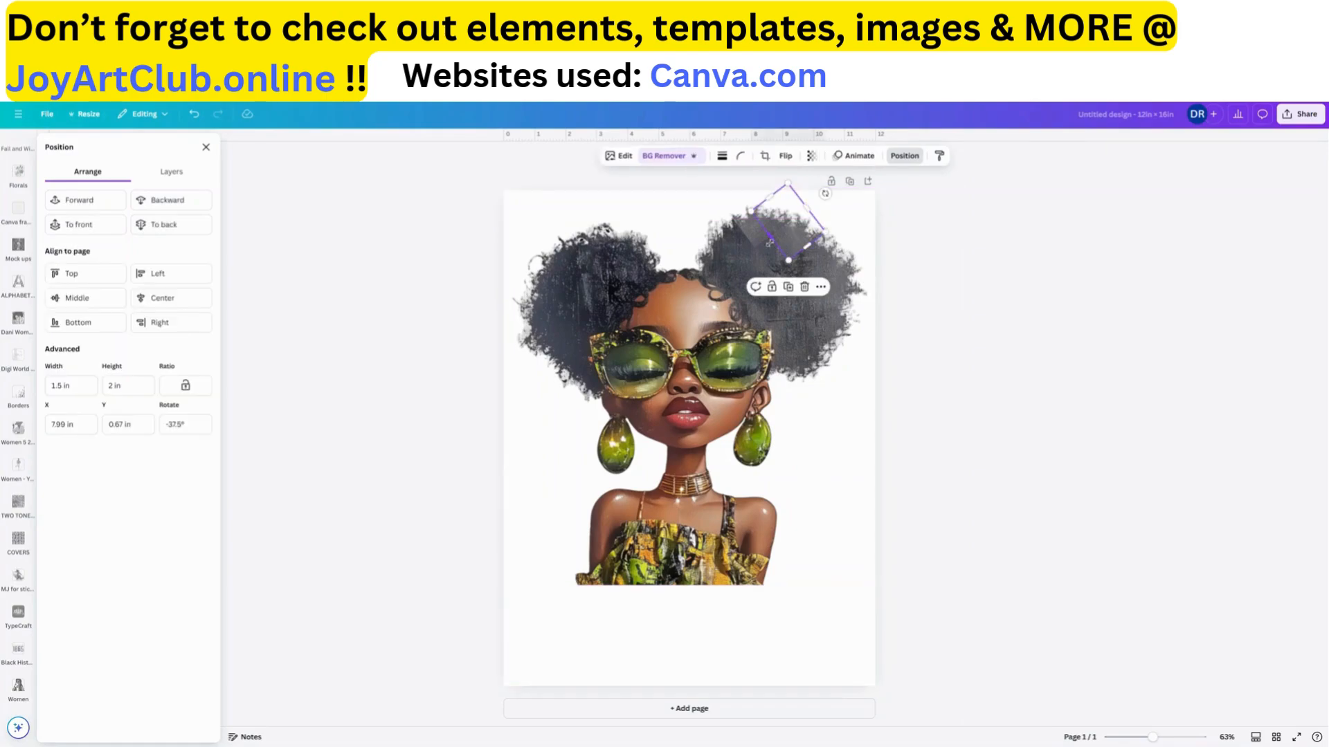
left_click_drag(803, 242, 770, 226)
left_click(753, 238)
- Crop a duplicate of the portrait to a hair patch about 2.19 × 2.31 in and fit it over the right puff's top, rotated about 48°
left_click(840, 441)
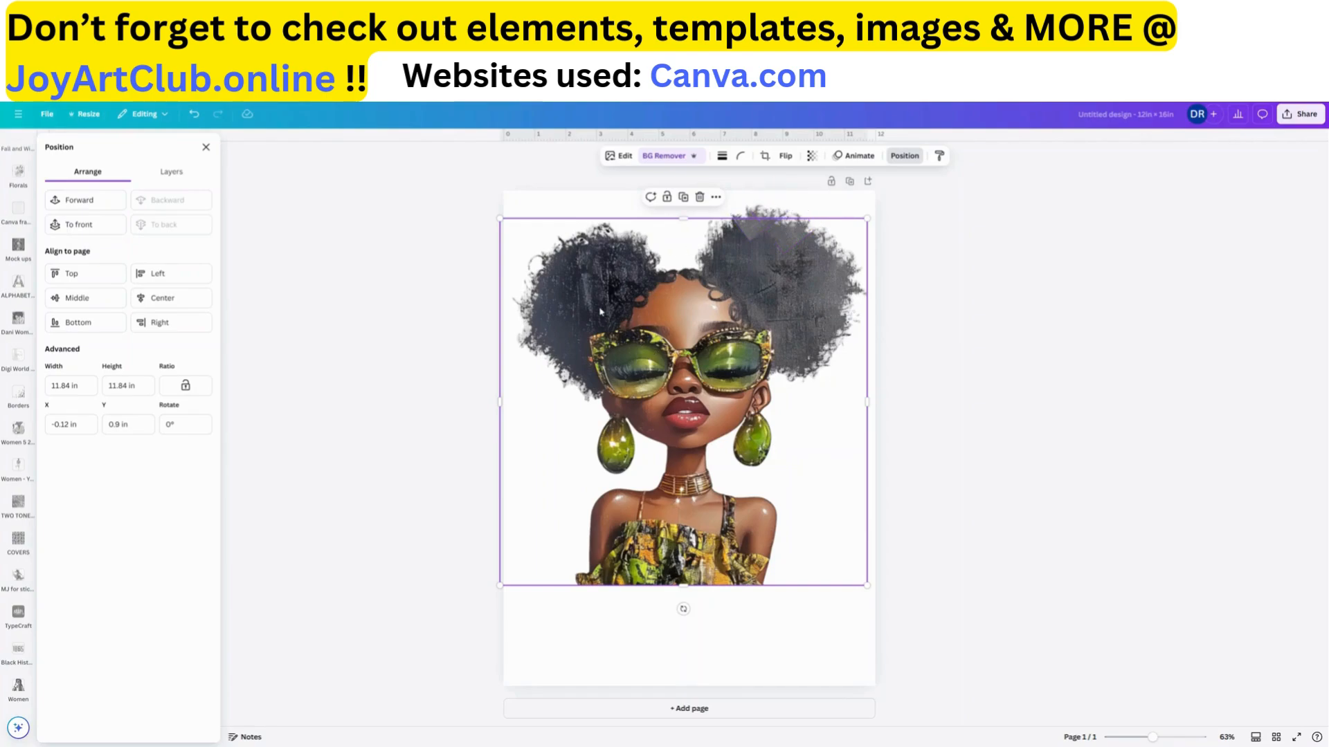
left_click(683, 198)
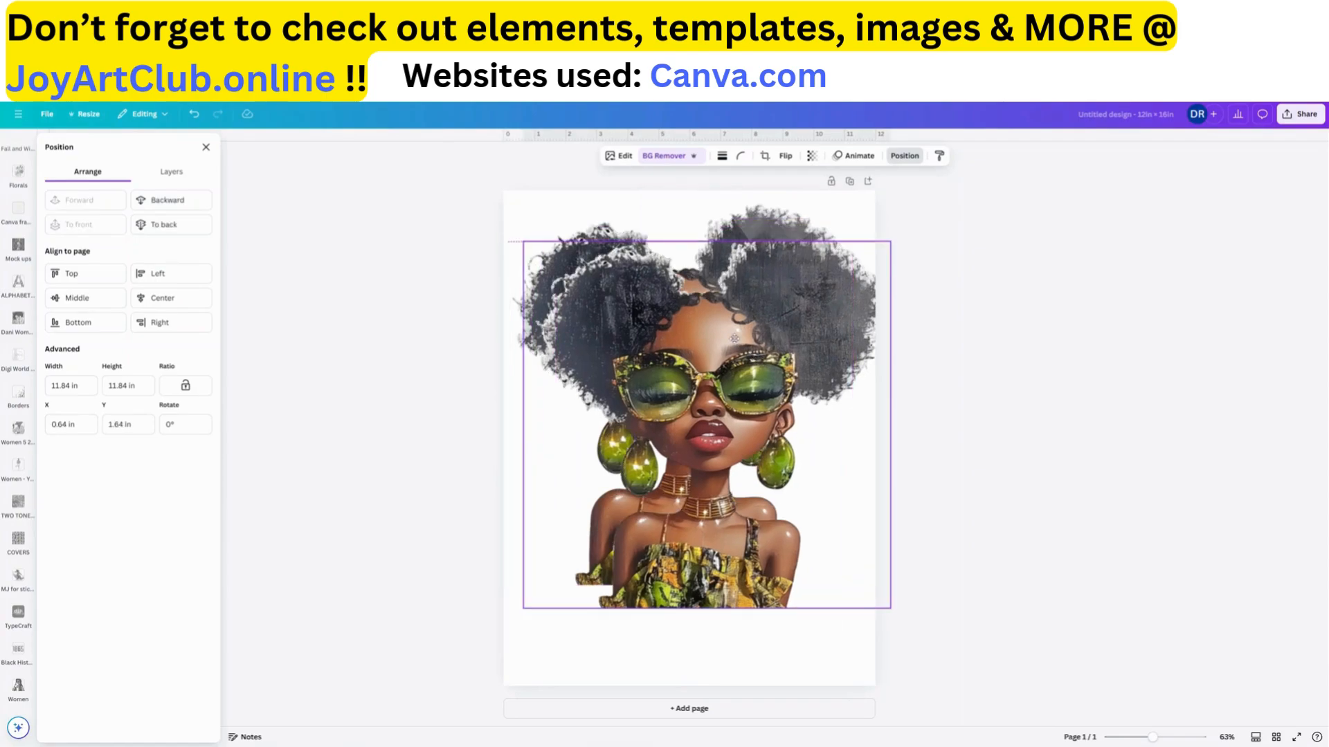
left_click_drag(721, 331, 720, 331)
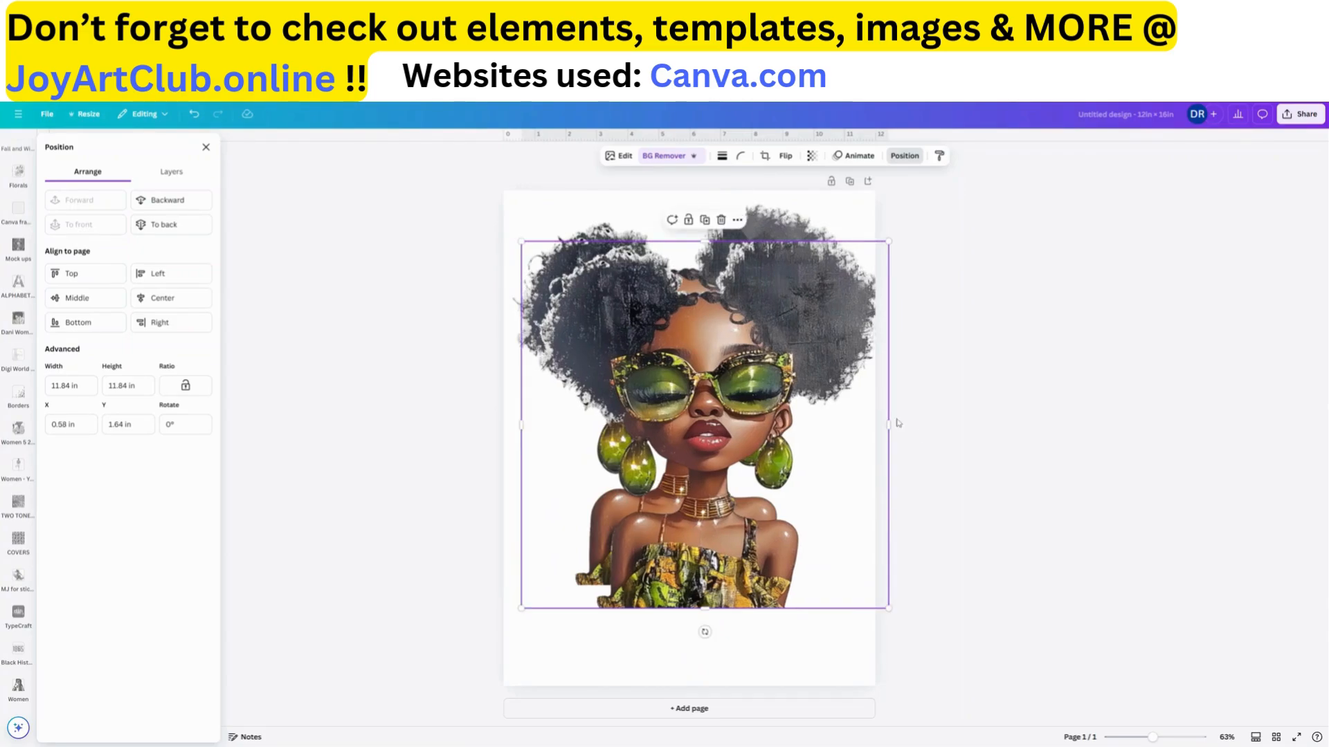
left_click_drag(889, 394, 648, 394)
left_click_drag(595, 384, 741, 340)
left_click_drag(731, 564, 718, 290)
left_click_drag(737, 268, 769, 224)
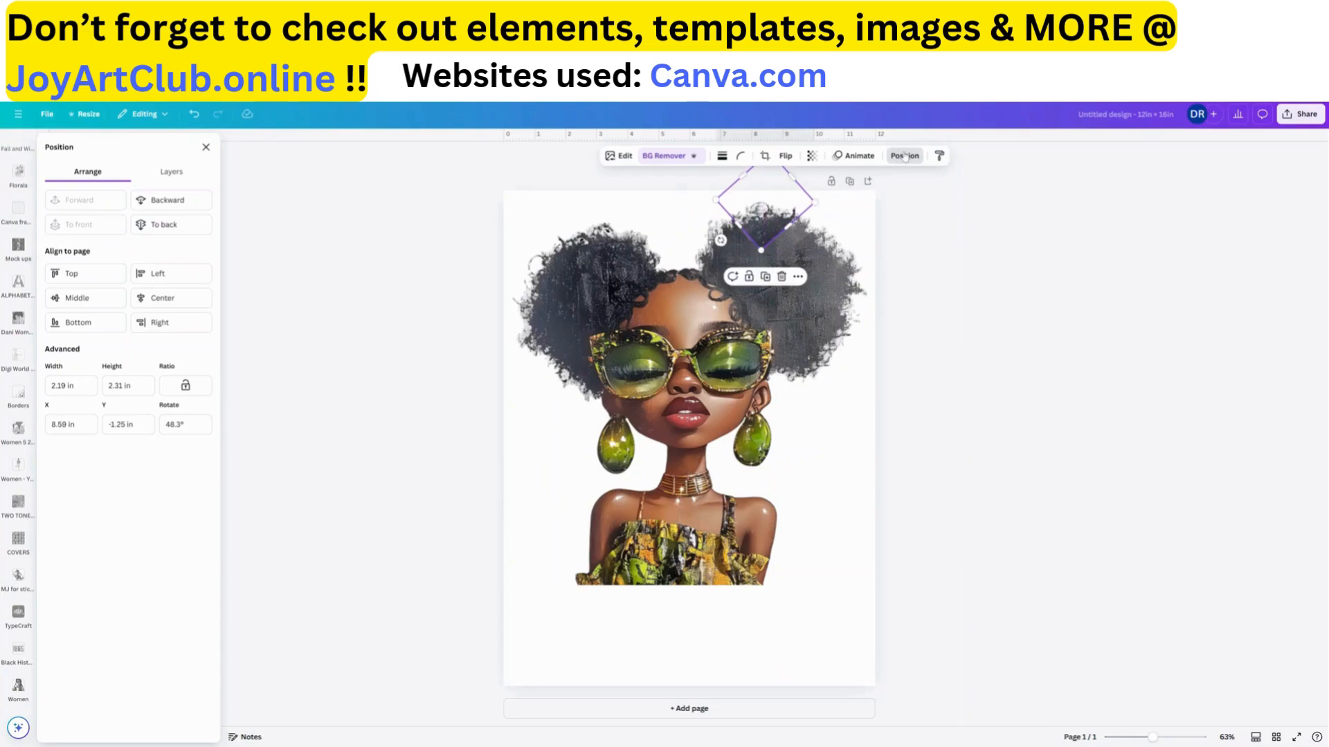
key("Escape")
left_click(177, 210)
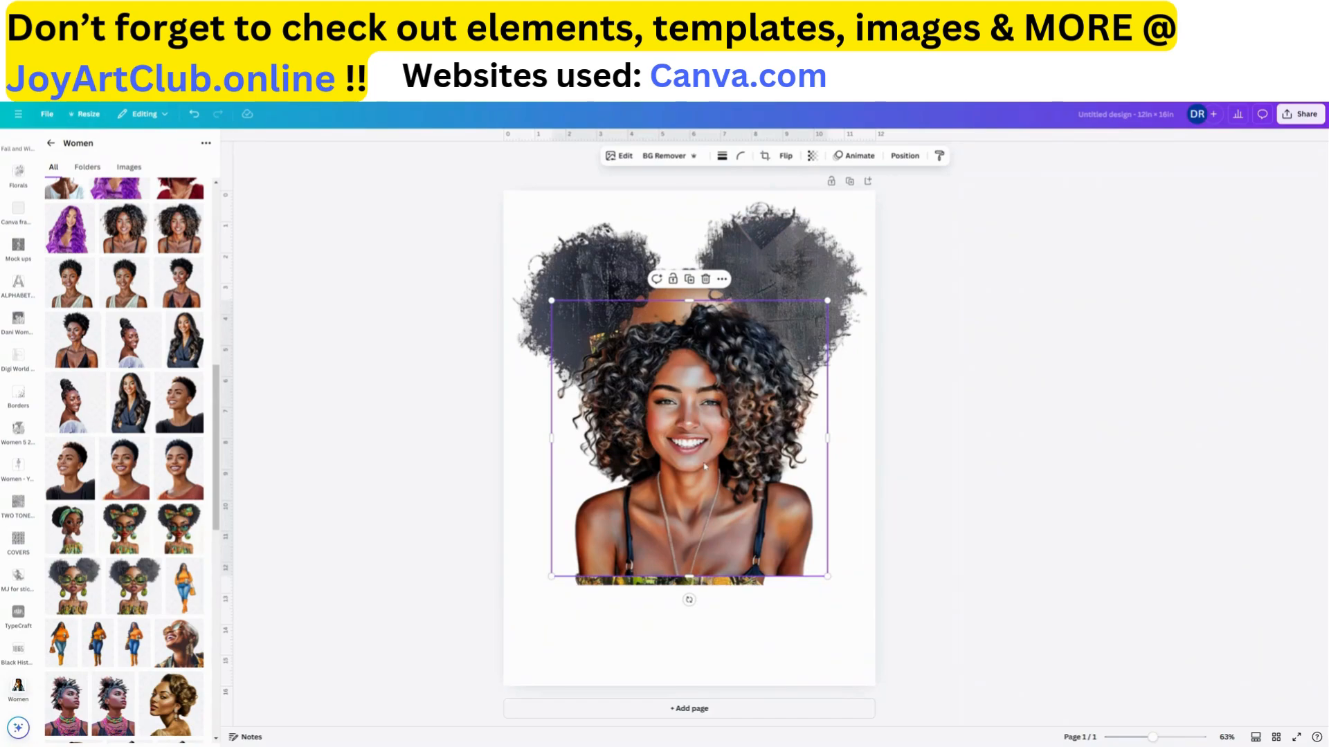
key("Delete")
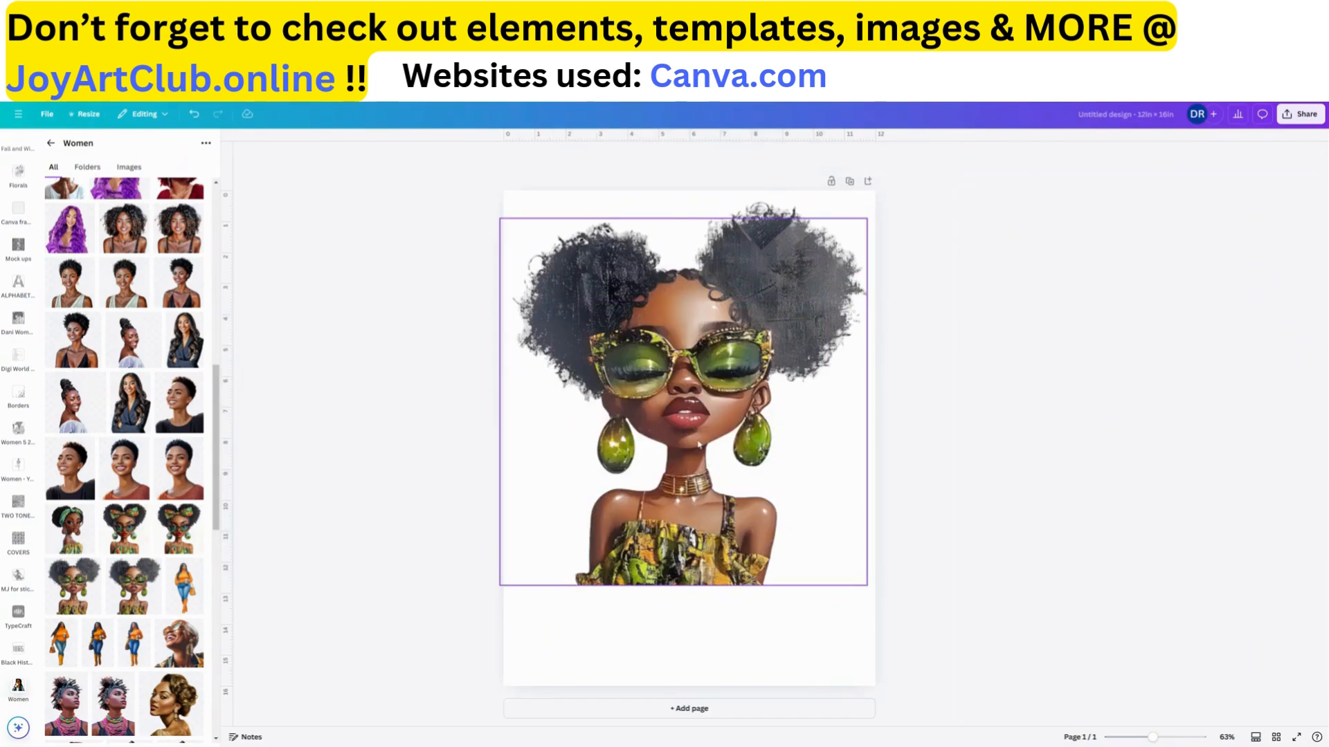
- Delete all three hair patches from the top of the right puff, leaving only the original portrait on the page
left_click(771, 236)
left_click(772, 291)
left_click(771, 239)
left_click(803, 253)
left_click(772, 228)
left_click(802, 318)
left_click(781, 236)
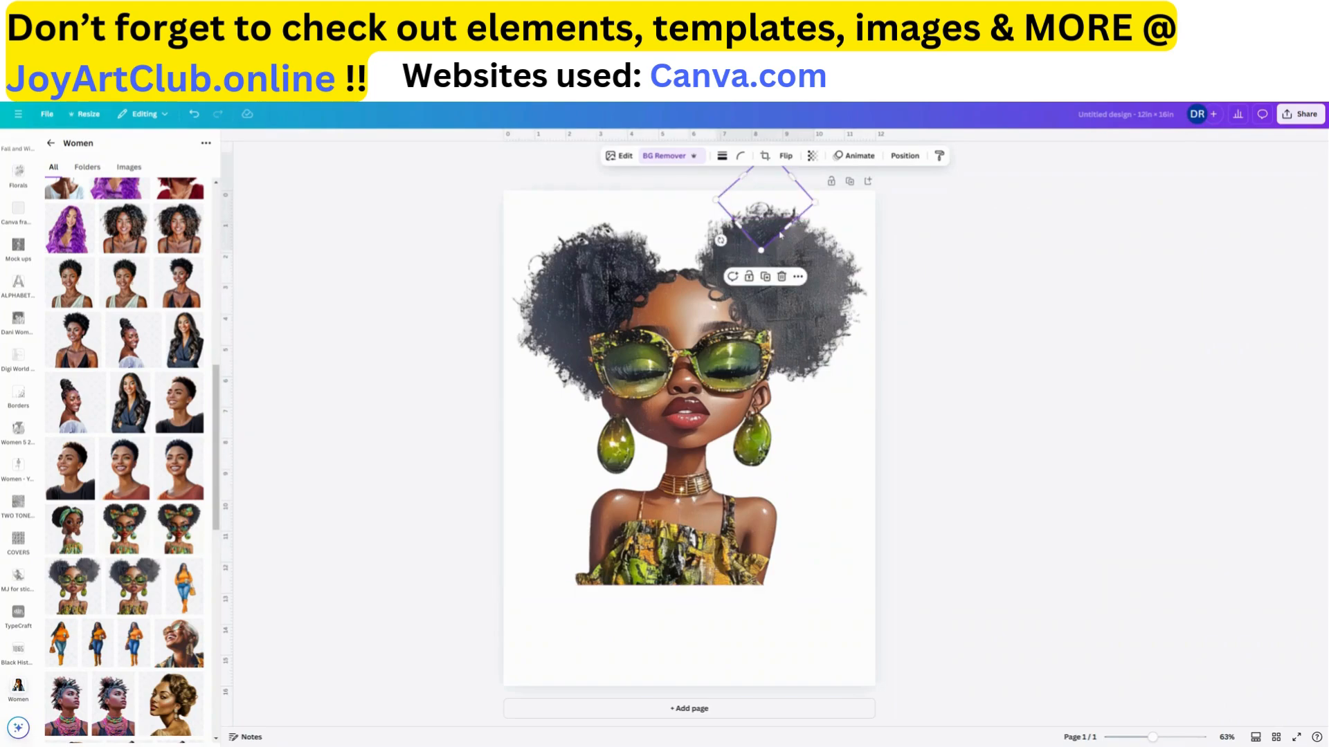
key("Delete")
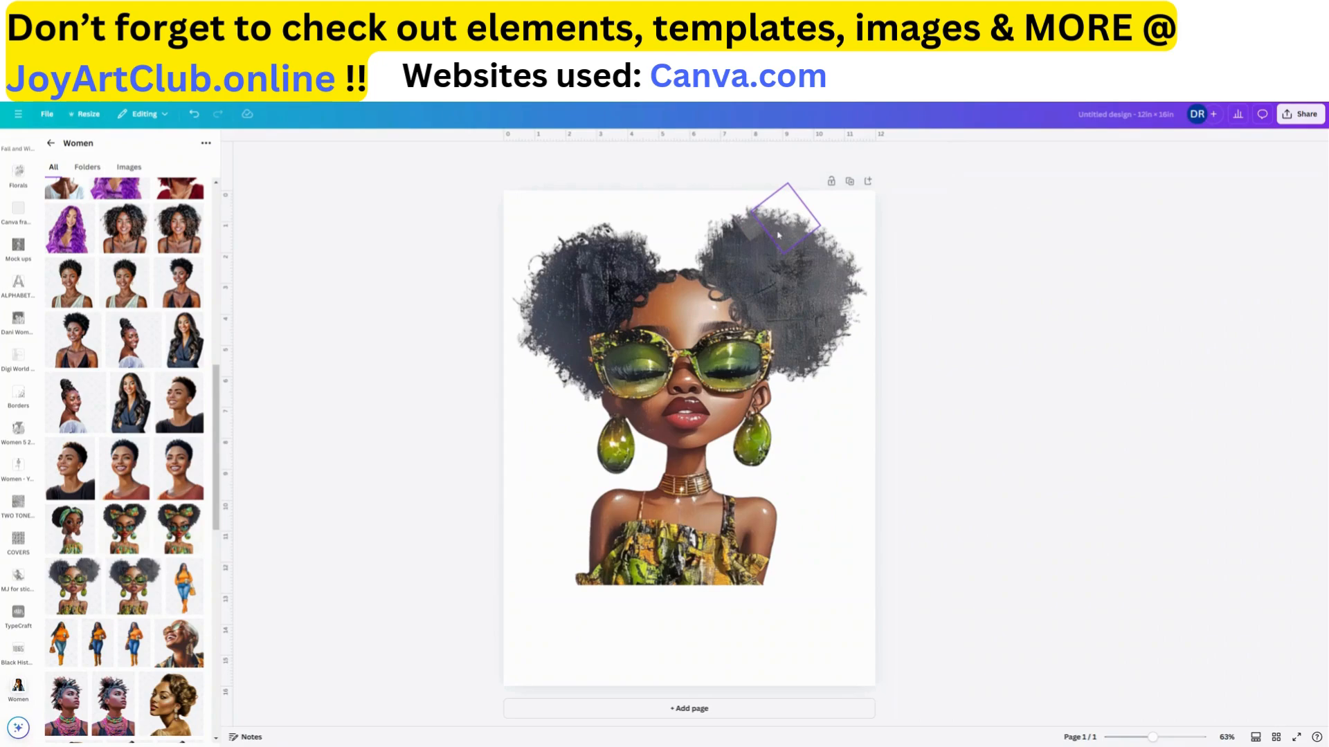
left_click(777, 233)
key("Delete")
left_click(755, 225)
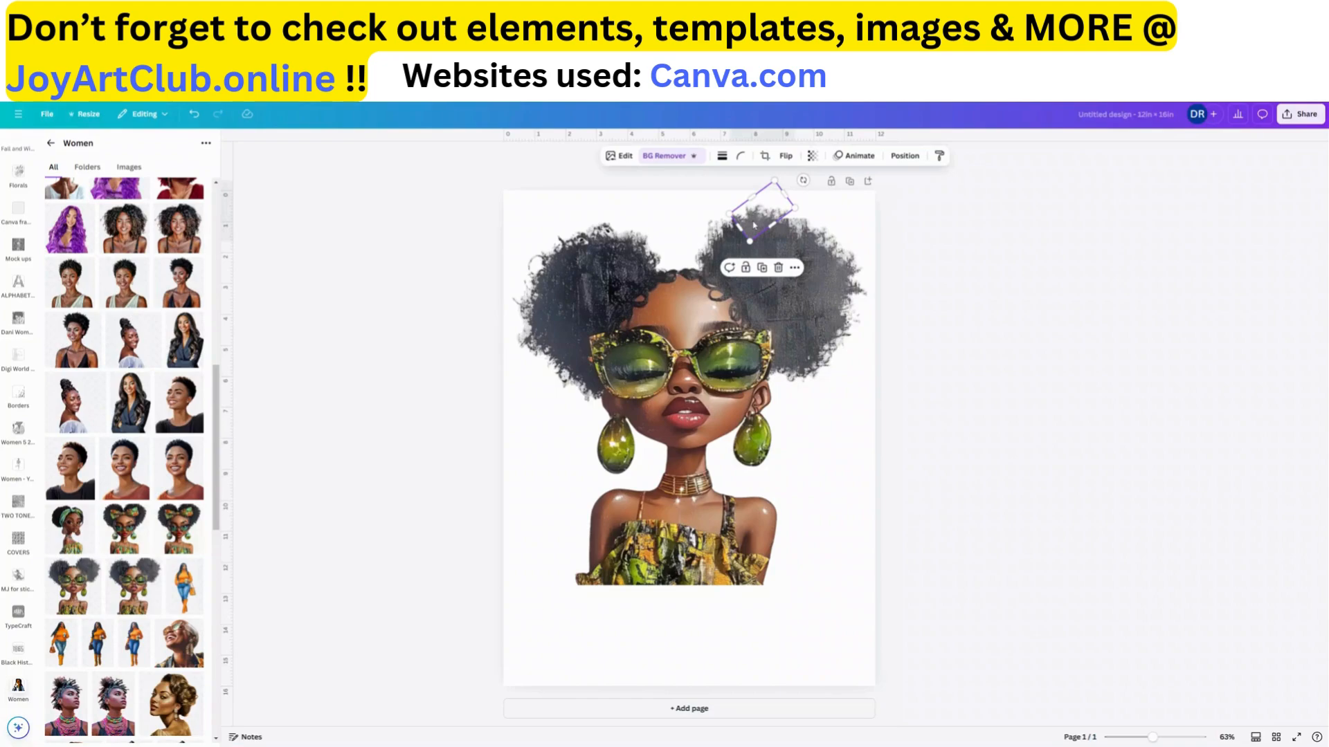
key("Delete")
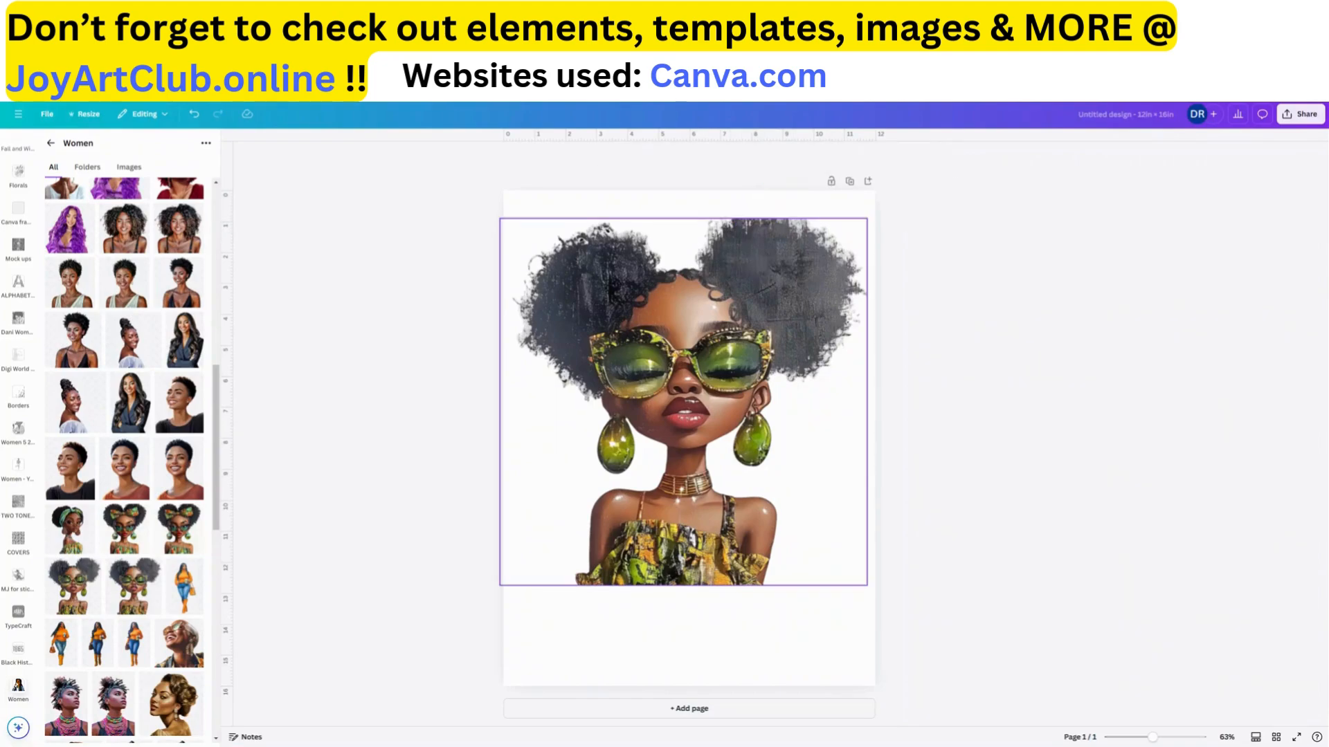
- Duplicate the portrait, flip the copy horizontally, and shift it up over the original
left_click(745, 313)
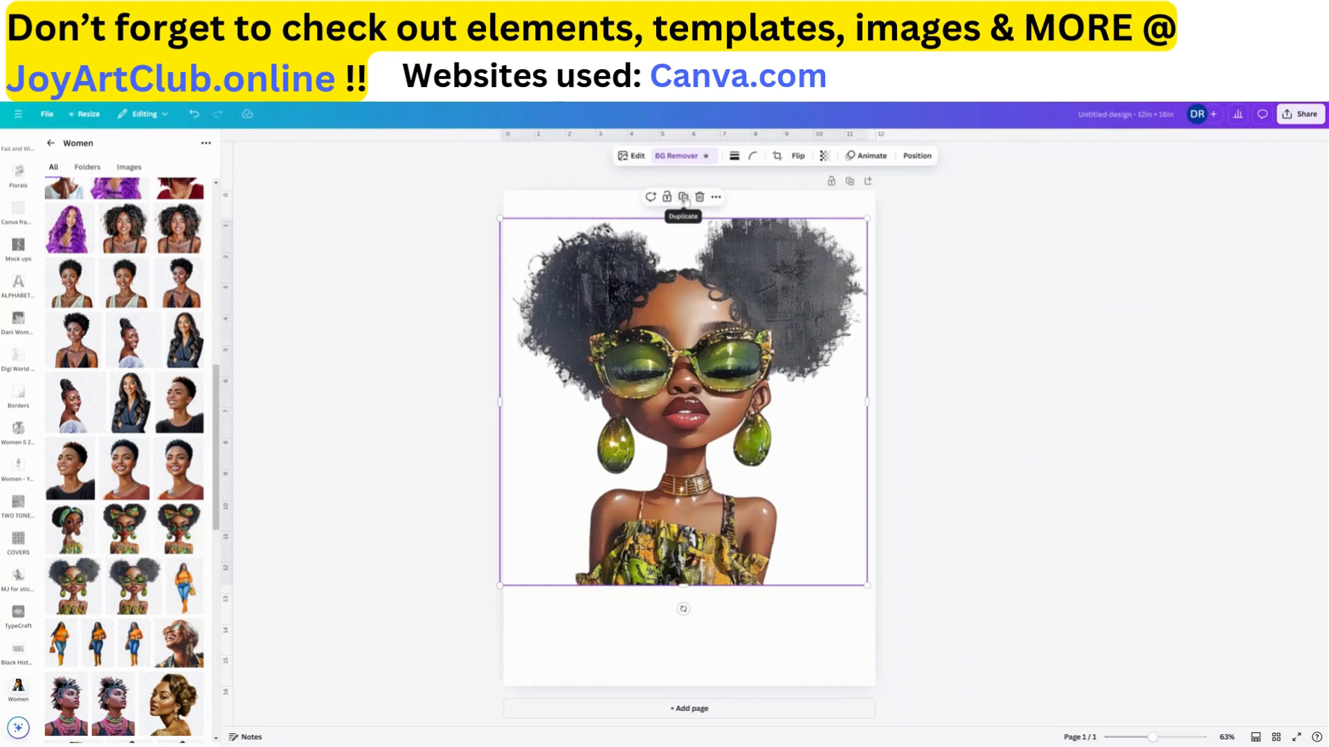
mouse_move(733, 314)
left_mouse_down()
mouse_move(722, 337)
mouse_move(733, 326)
left_mouse_up()
left_click(784, 156)
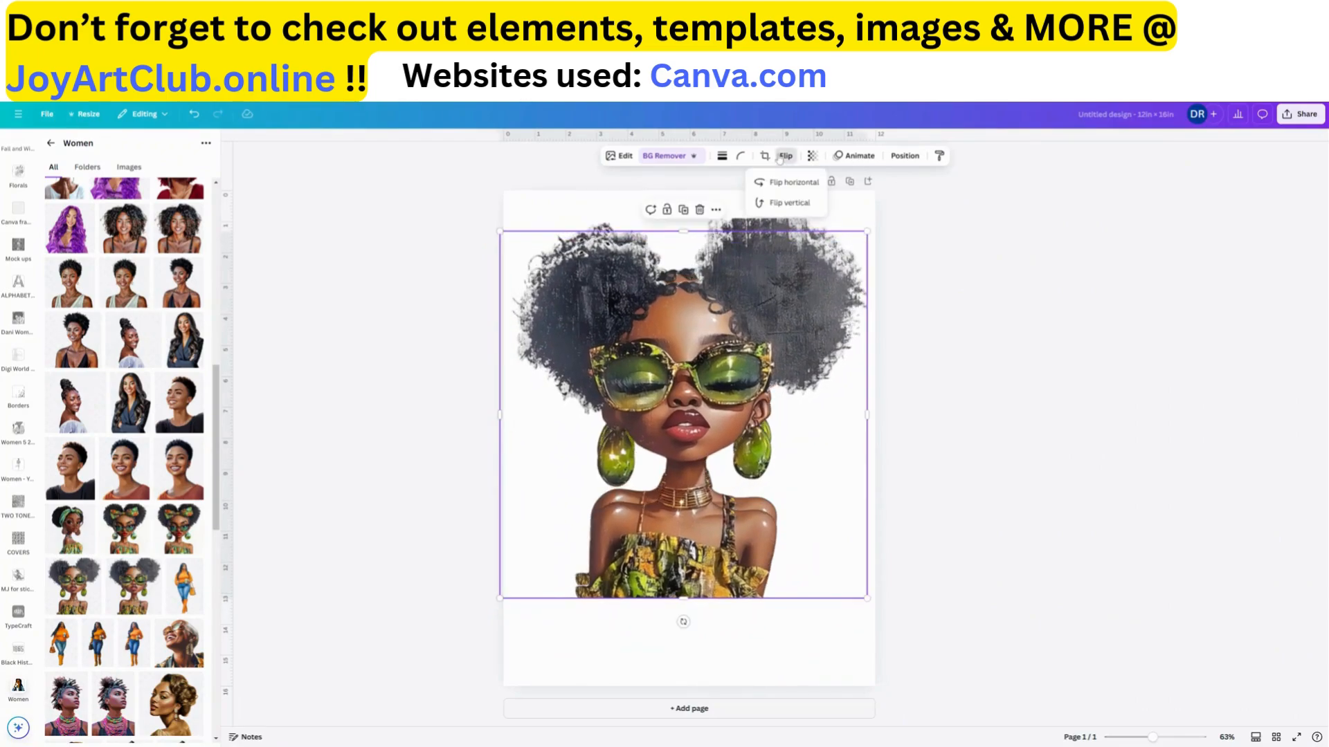
left_click(789, 182)
left_click_drag(796, 331, 806, 294)
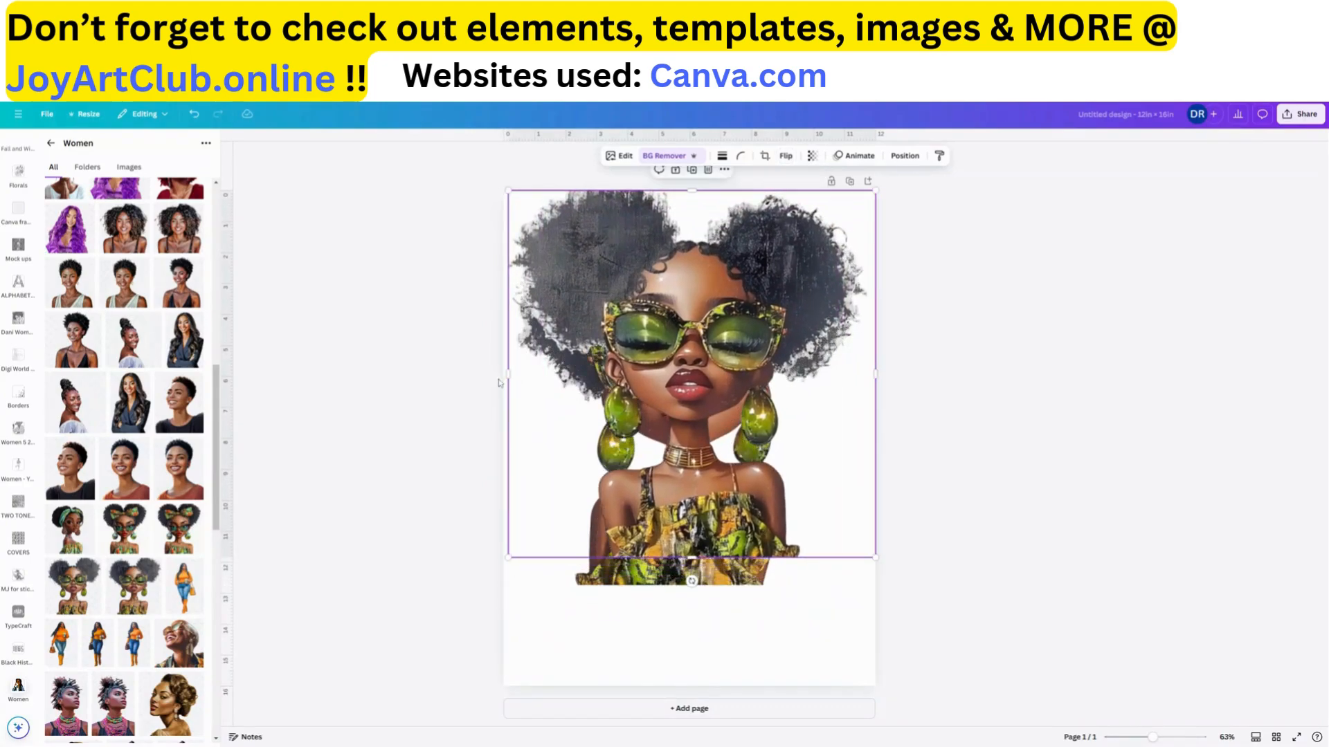
- Crop the flipped copy to the outer half of its right puff and place it over the original's right puff, rotated about -82°
left_click_drag(508, 374, 776, 374)
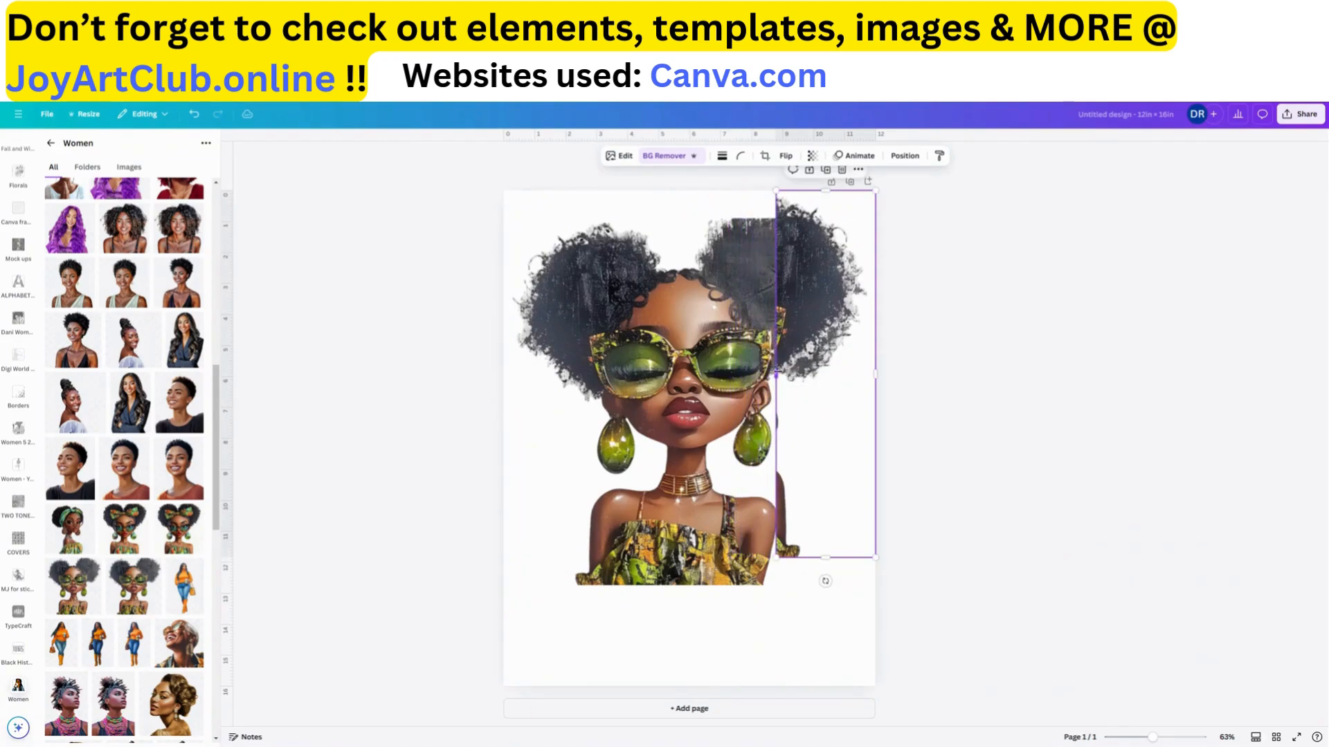
left_click_drag(825, 557, 826, 337)
mouse_move(812, 263)
left_mouse_down()
mouse_move(794, 276)
mouse_move(833, 268)
left_mouse_up()
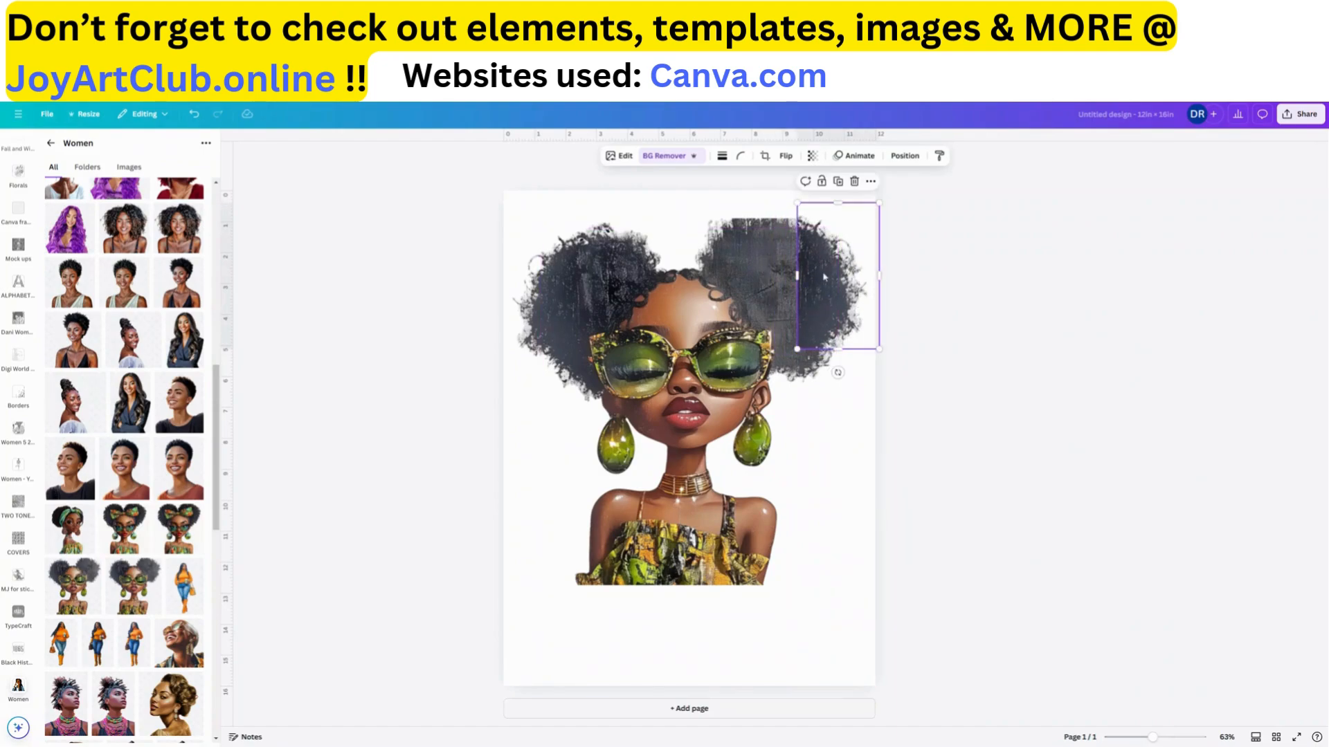
left_click_drag(837, 373, 869, 352)
left_click_drag(817, 296, 793, 280)
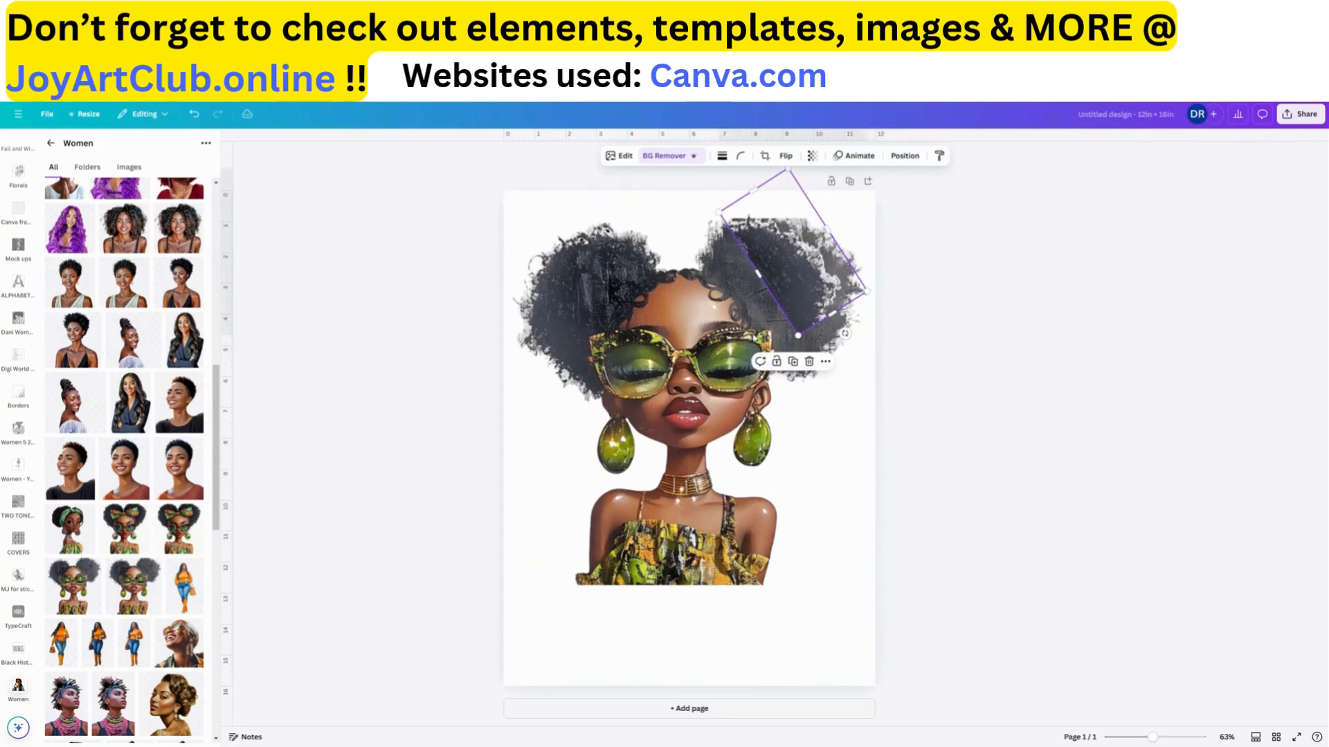
left_click_drag(846, 343, 805, 250)
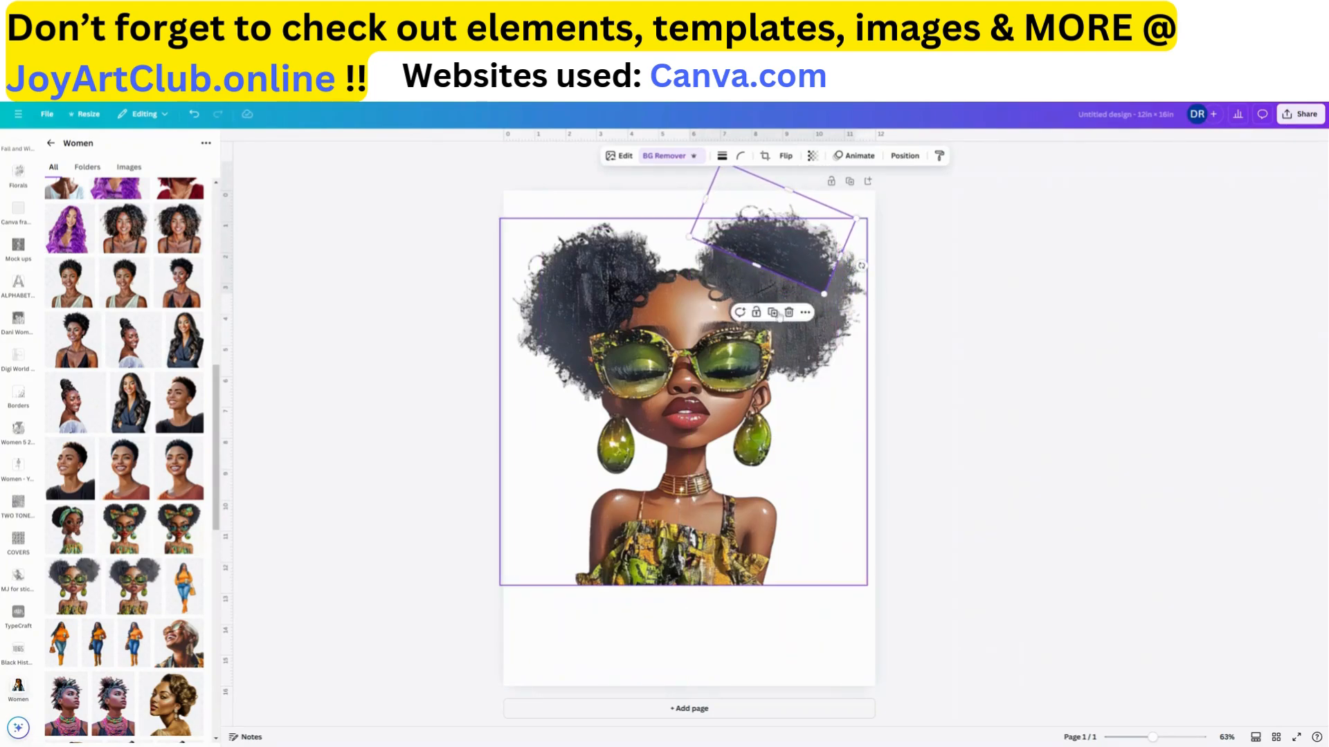
mouse_move(861, 266)
left_mouse_down()
mouse_move(865, 227)
mouse_move(862, 243)
left_mouse_up()
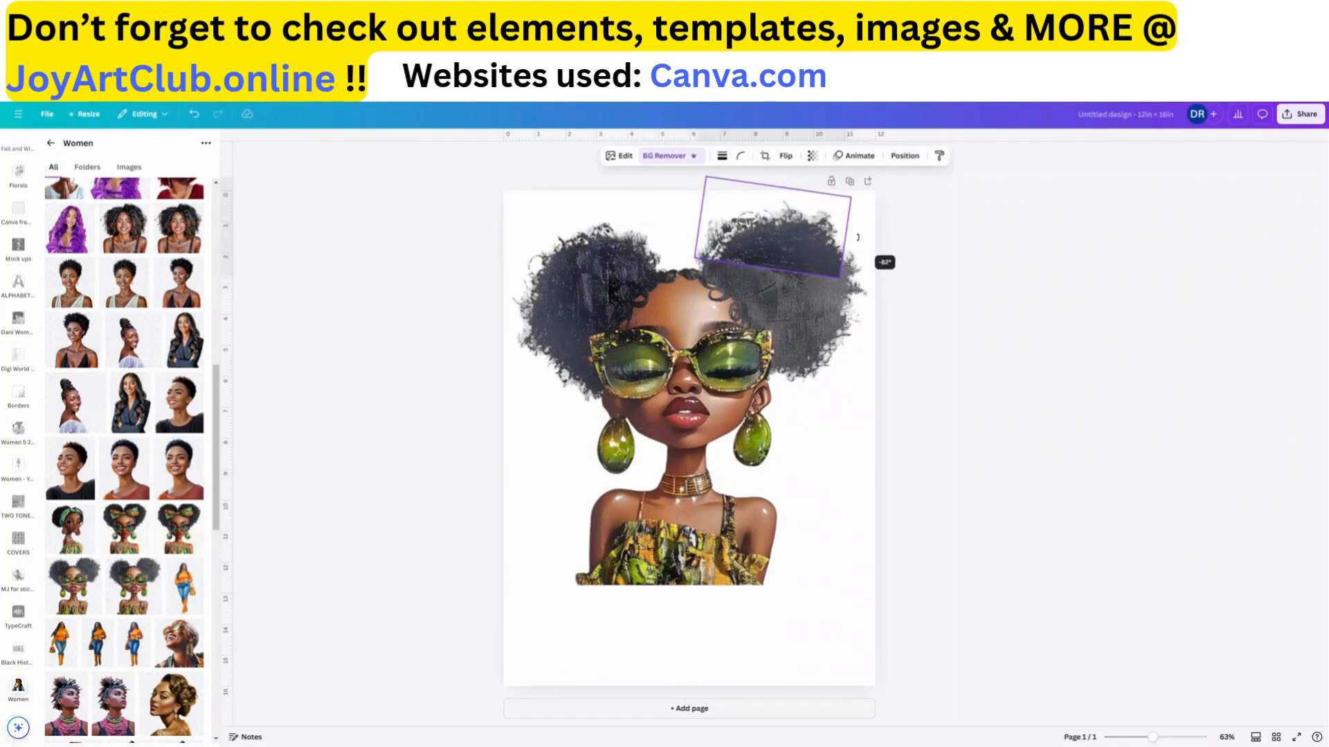
- Trim the hair patch to a thin strip, try it along the right puff's top edge, and set it aside at the page's lower edge
left_click(757, 245)
left_click_drag(759, 268, 758, 227)
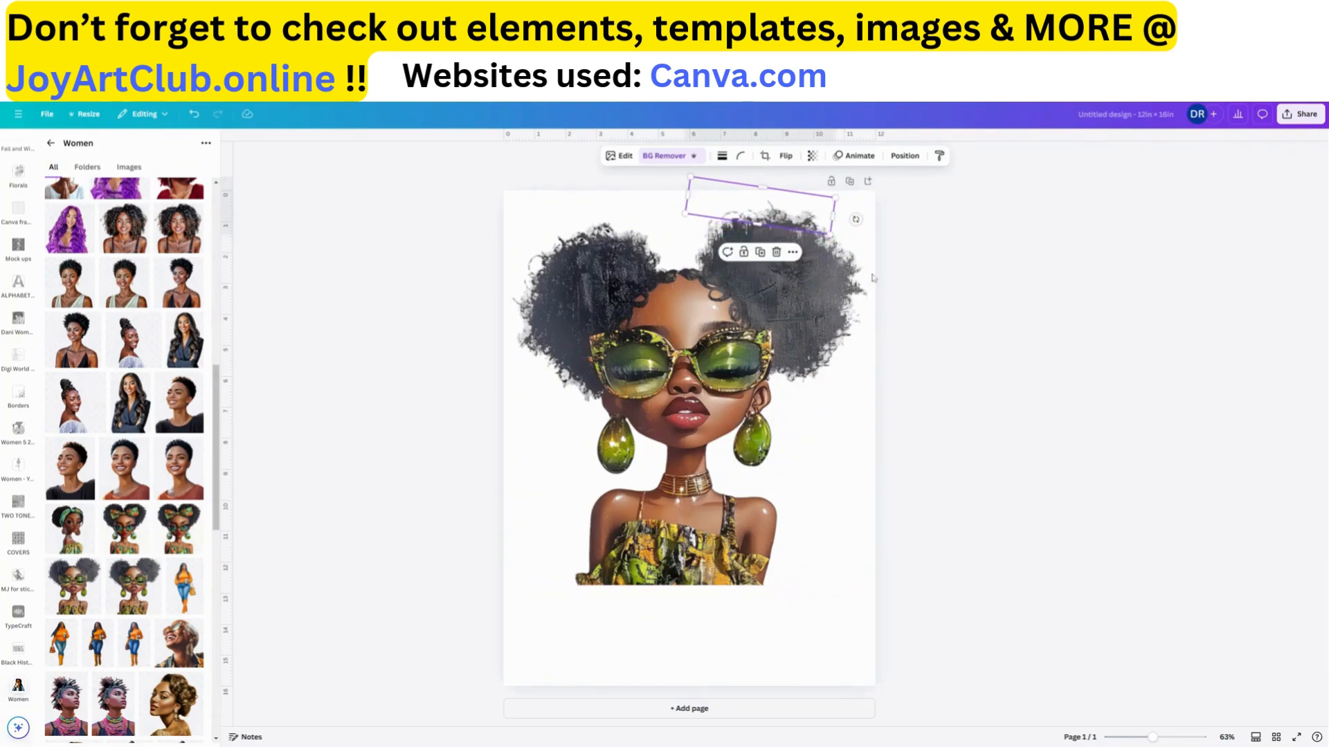
left_click(897, 284)
left_click(793, 217)
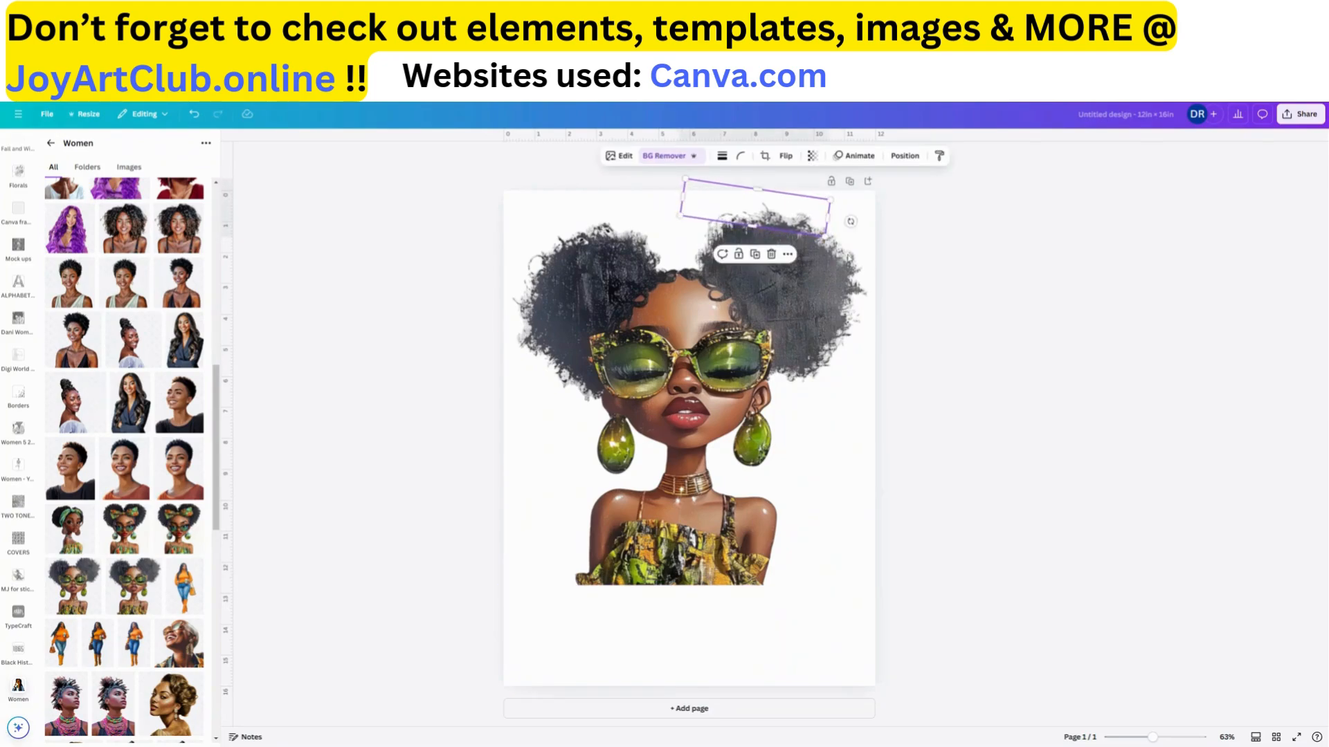
left_click(941, 320)
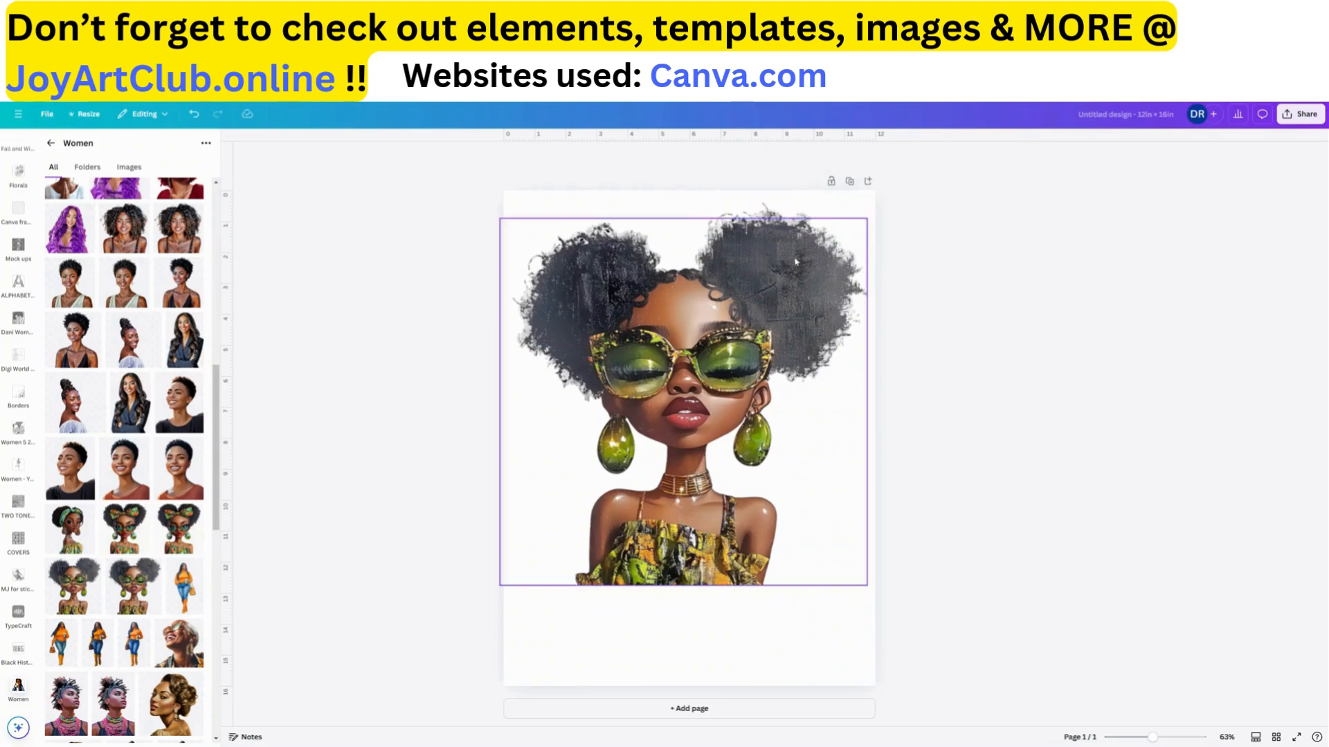
left_click(773, 219)
left_click_drag(772, 217, 766, 211)
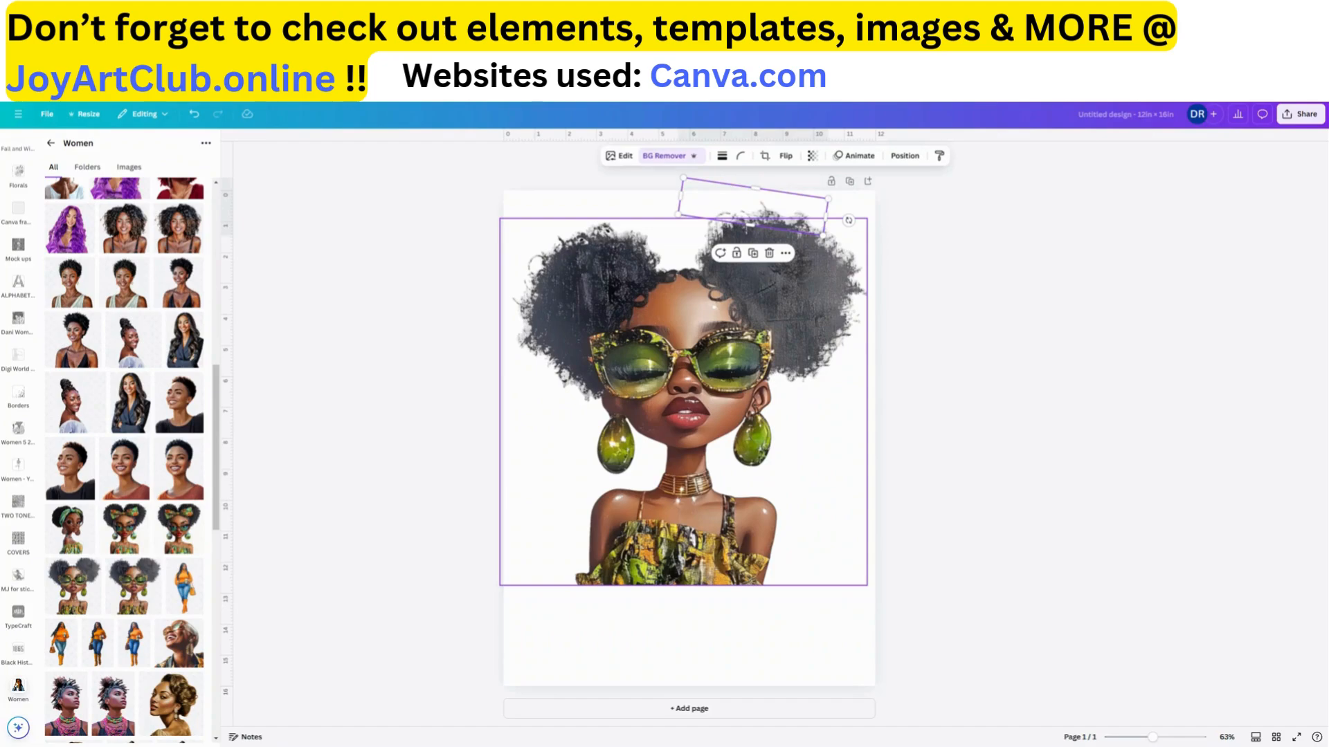
left_click_drag(742, 188, 636, 640)
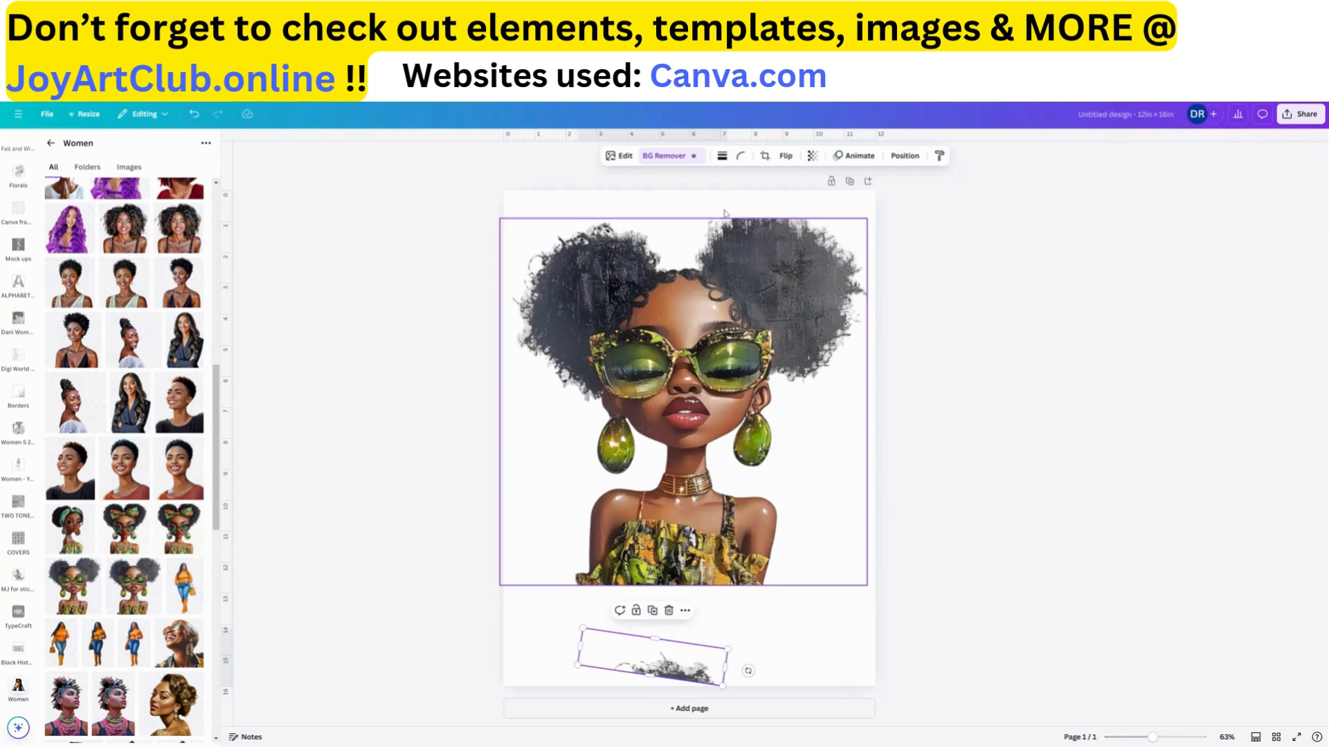
- Make a fresh duplicate of the original portrait, flip it horizontally, and shift it slightly toward the right puff
left_click(781, 305)
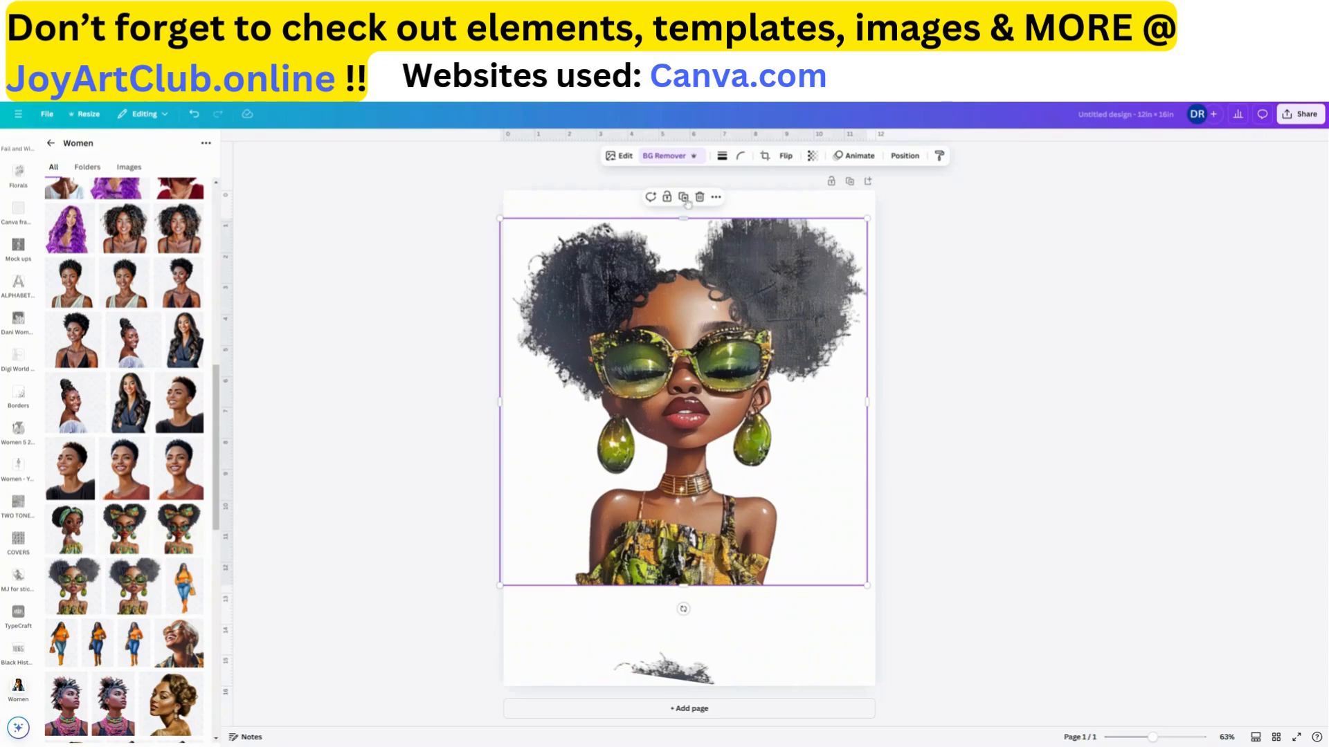
left_click(684, 198)
mouse_move(784, 346)
left_mouse_down()
mouse_move(778, 443)
mouse_move(775, 339)
mouse_move(778, 351)
left_mouse_up()
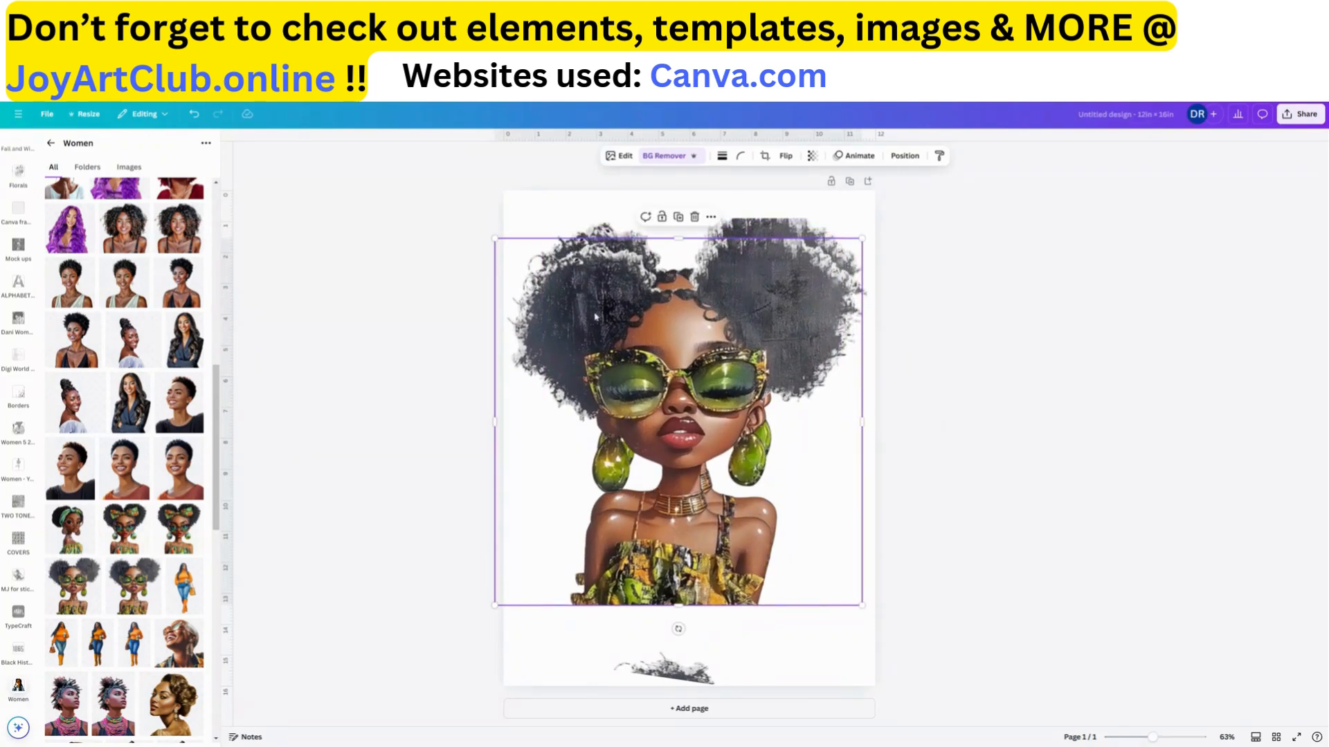
left_click(785, 156)
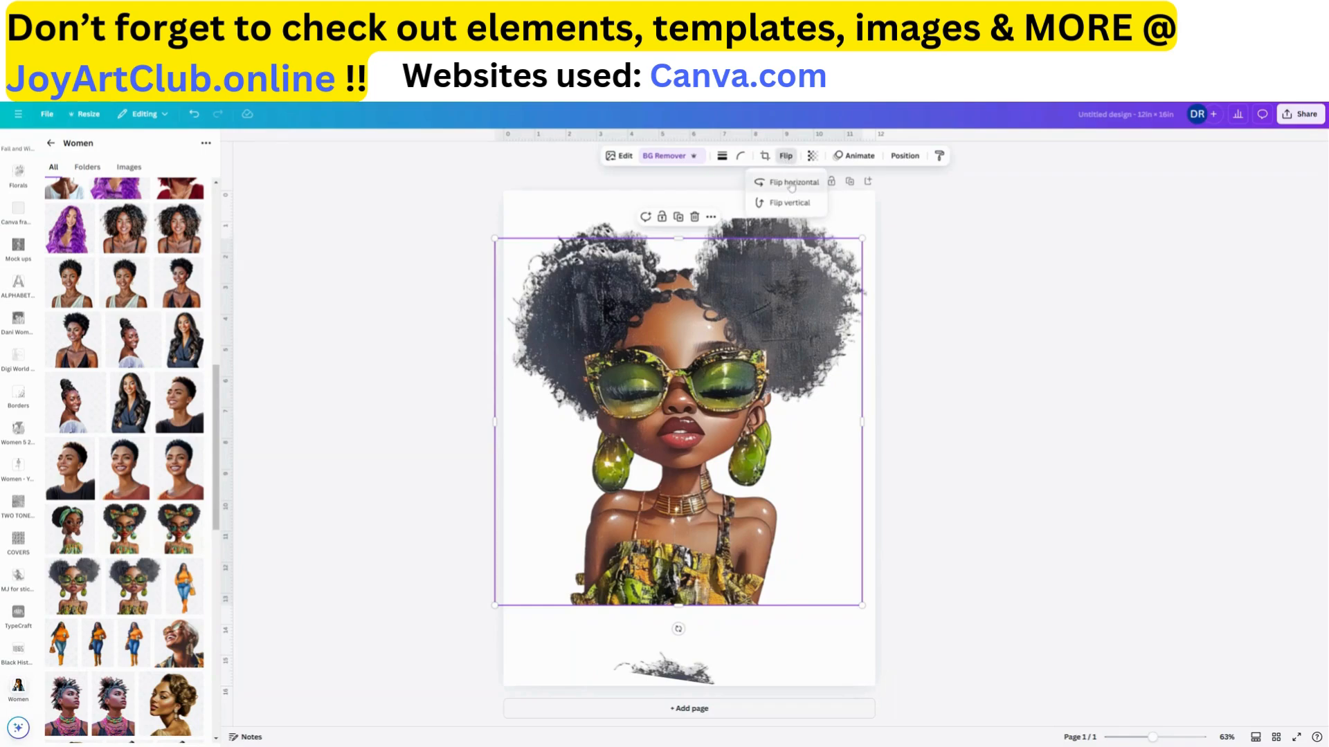
left_click(793, 184)
left_click_drag(533, 445, 555, 429)
- Crop the new flipped copy to a hair patch about 2.9 × 5.7 in and rotate it to lie across the right puff's top
left_click_drag(758, 407, 793, 408)
left_click_drag(840, 590, 856, 379)
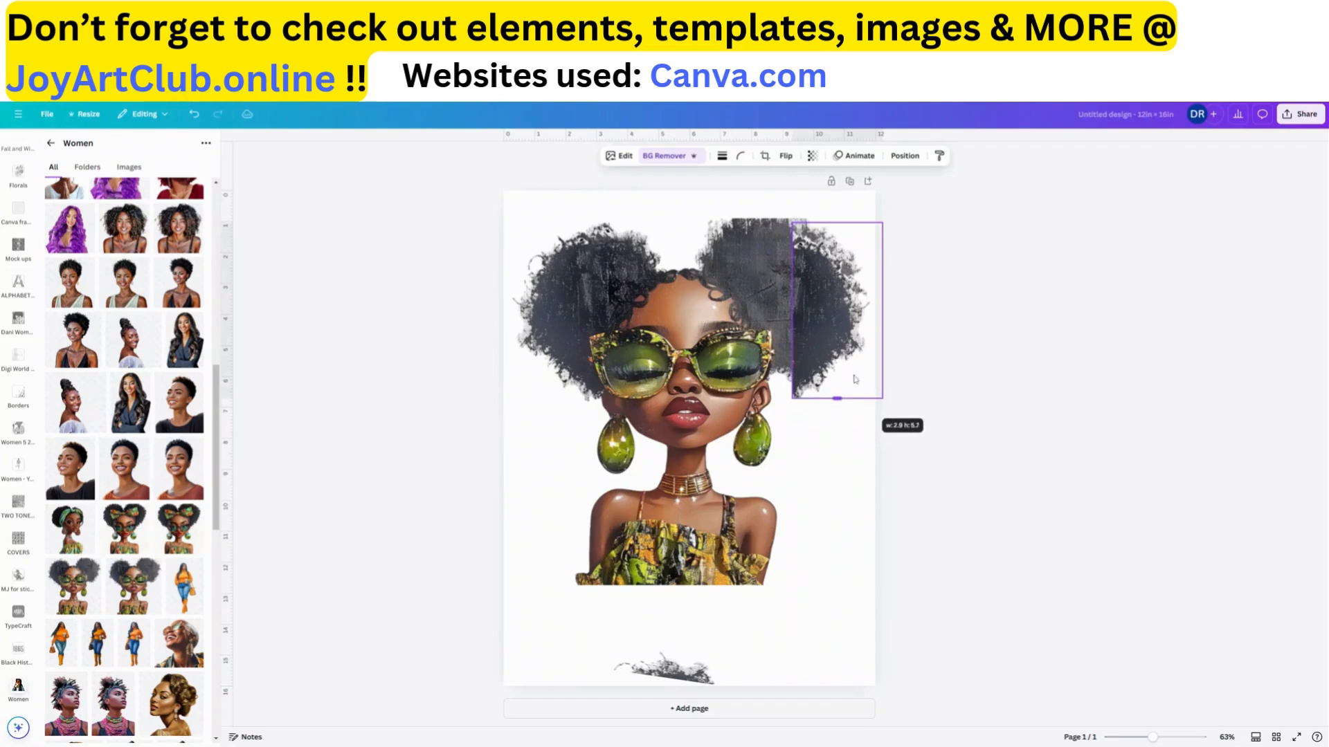
left_click_drag(824, 299, 885, 250)
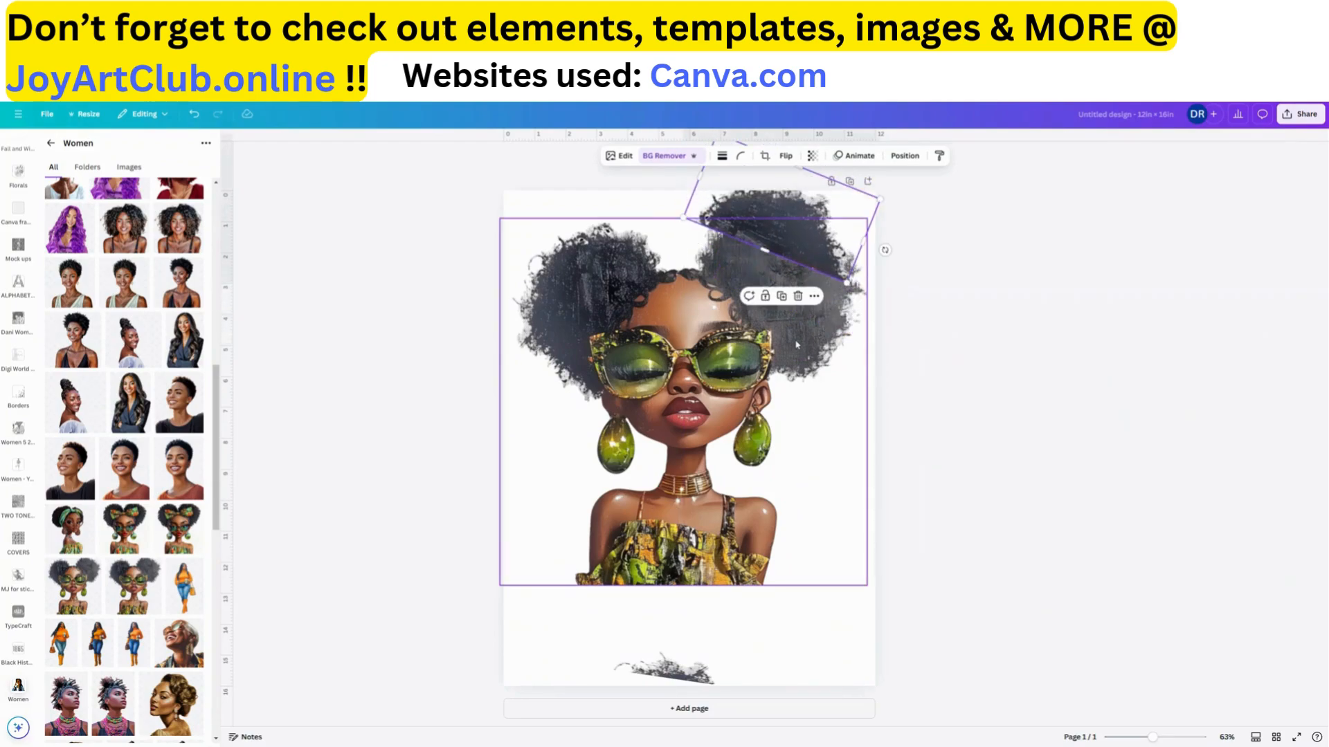
- Trim the rotated hair patch to a narrower strip and blend it into the cut-off top edge of the right puff
left_click_drag(827, 250, 789, 239)
left_click_drag(871, 244, 818, 229)
left_click(924, 321)
left_click(926, 298)
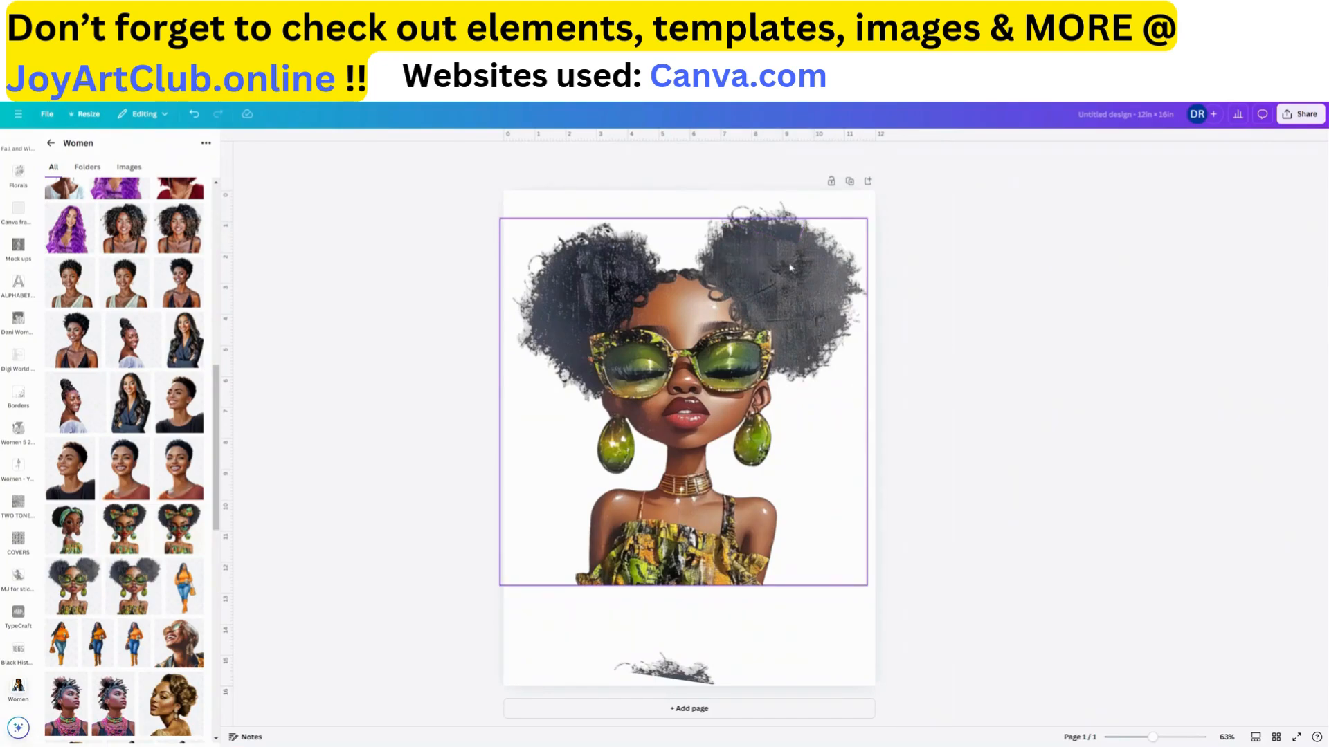
left_click(781, 225)
left_click_drag(806, 225, 825, 227)
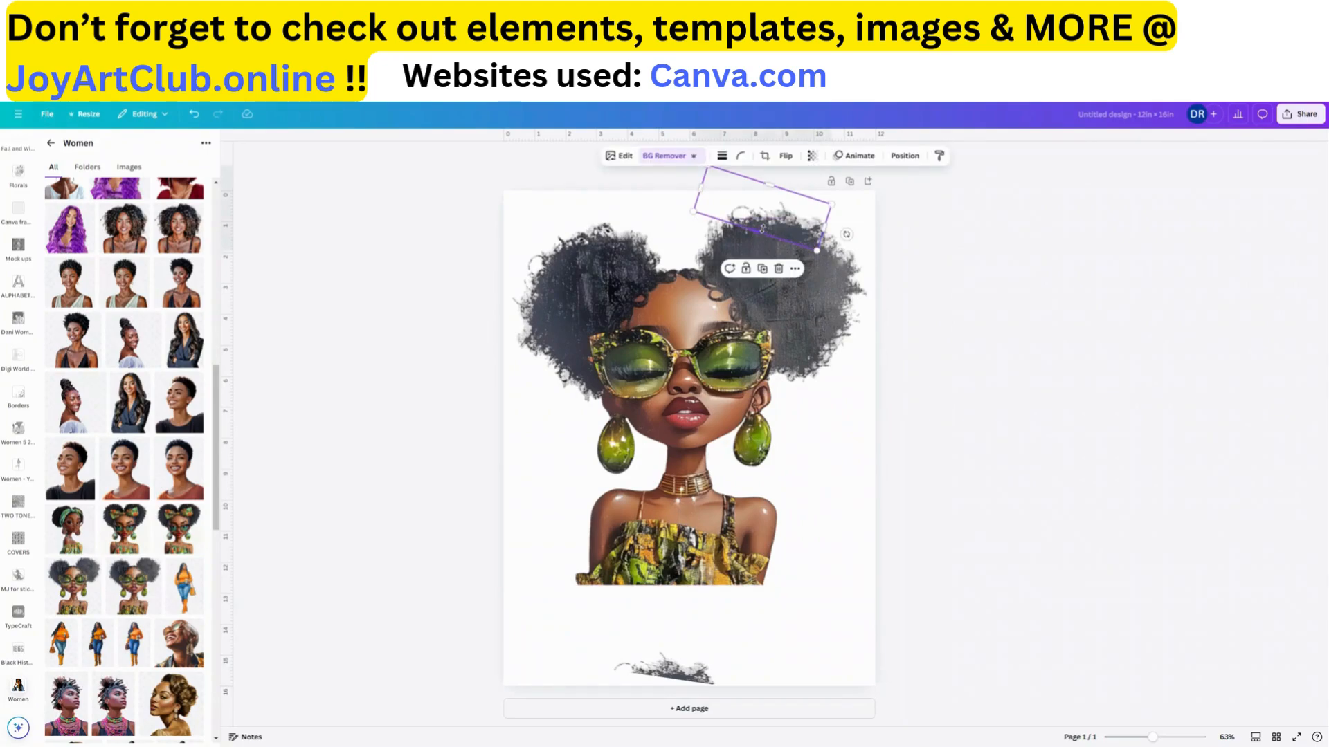
left_click(878, 285)
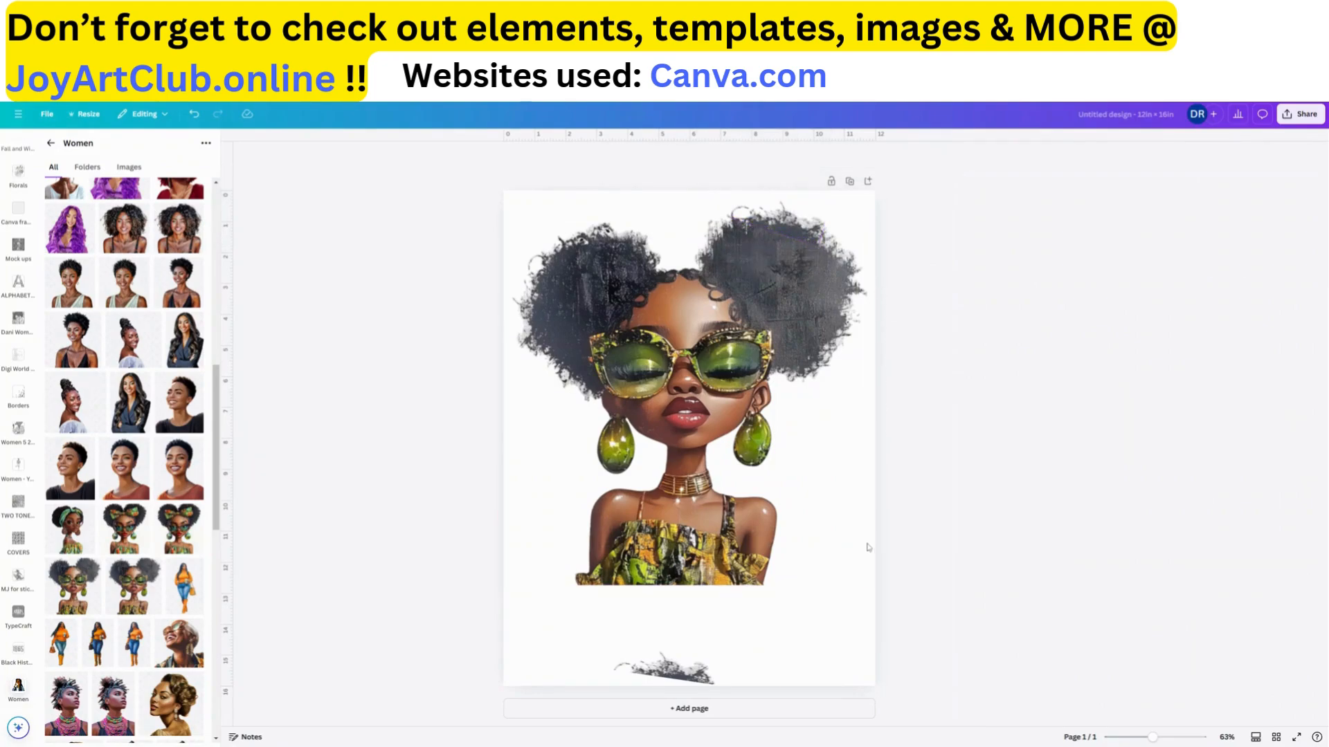
- Delete the unused hair strip below the portrait, and group the portrait with the hair patch on its right puff
left_click(679, 680)
key("Delete")
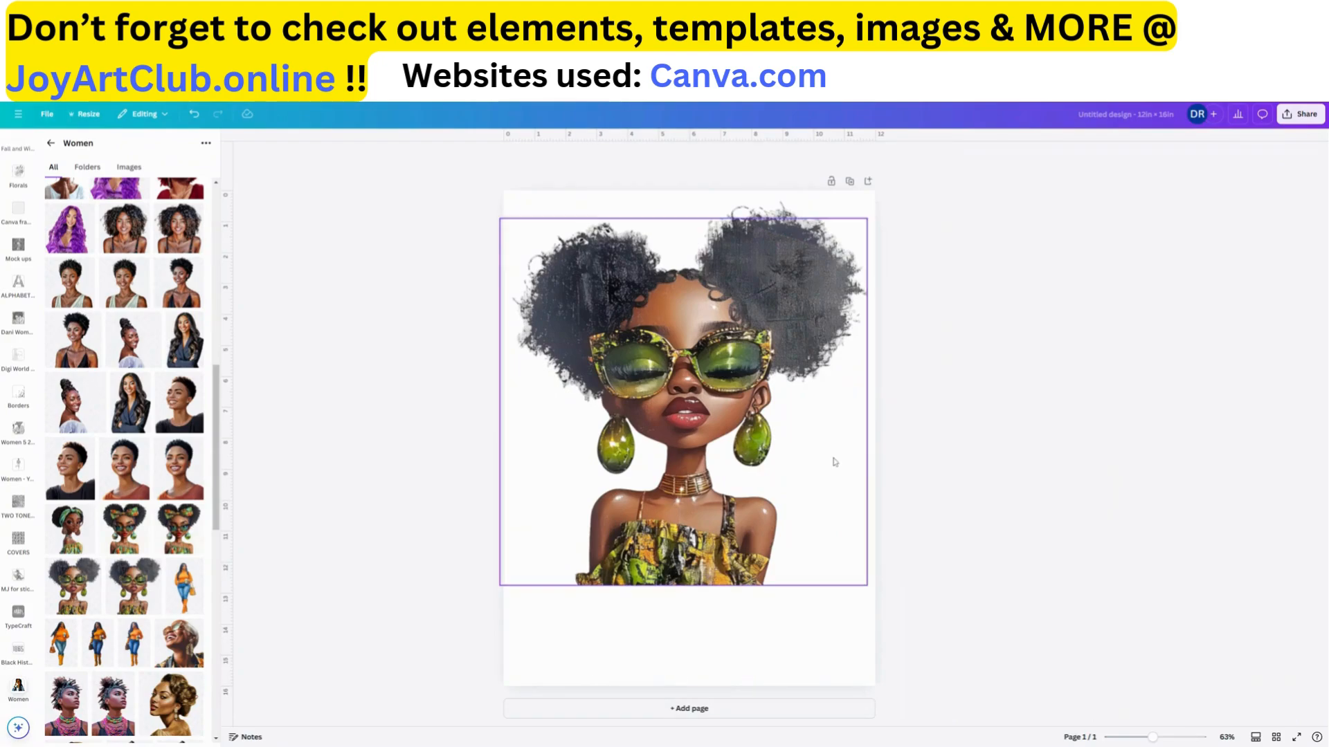
left_click(757, 301)
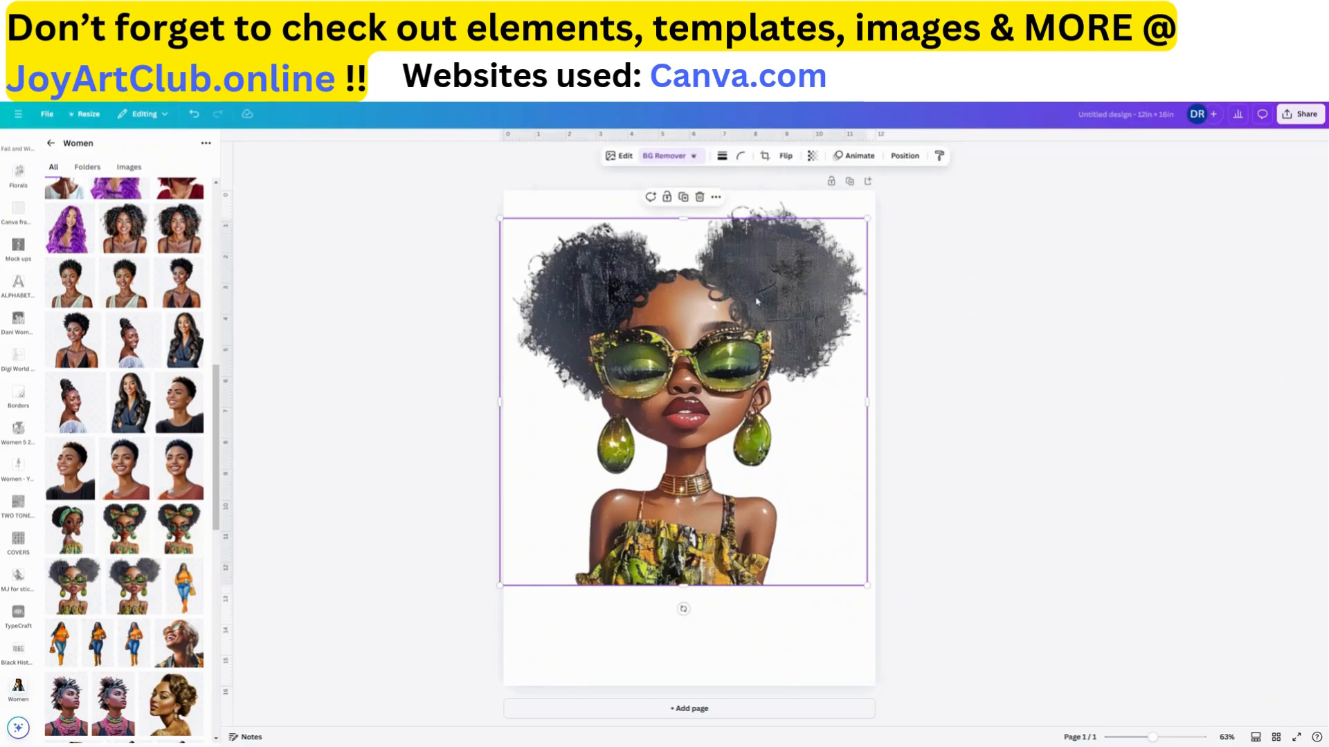
left_click(793, 236, "shift")
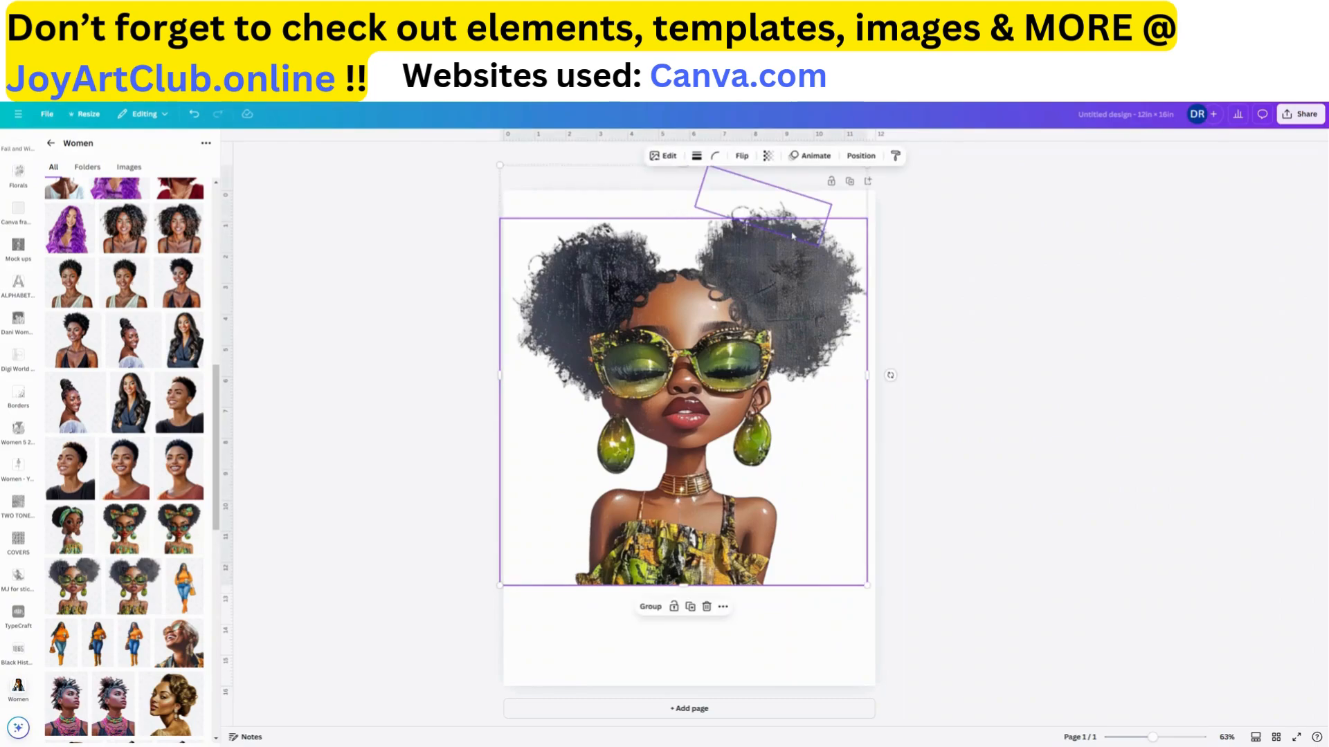
left_click(651, 608)
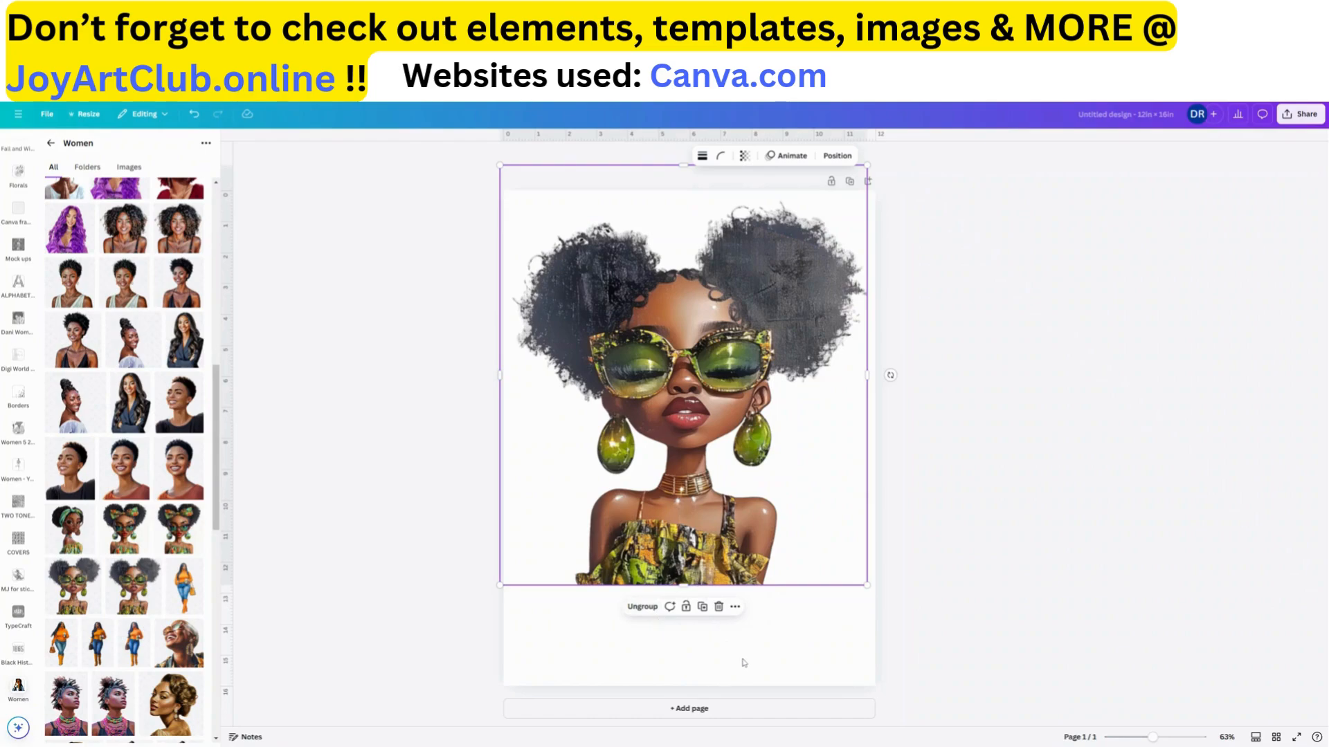
- Nudge the grouped portrait slightly up and to the right to sit inside the page's sides, and deselect it
mouse_move(827, 474)
left_mouse_down()
mouse_move(785, 484)
mouse_move(810, 458)
mouse_move(827, 465)
left_mouse_up()
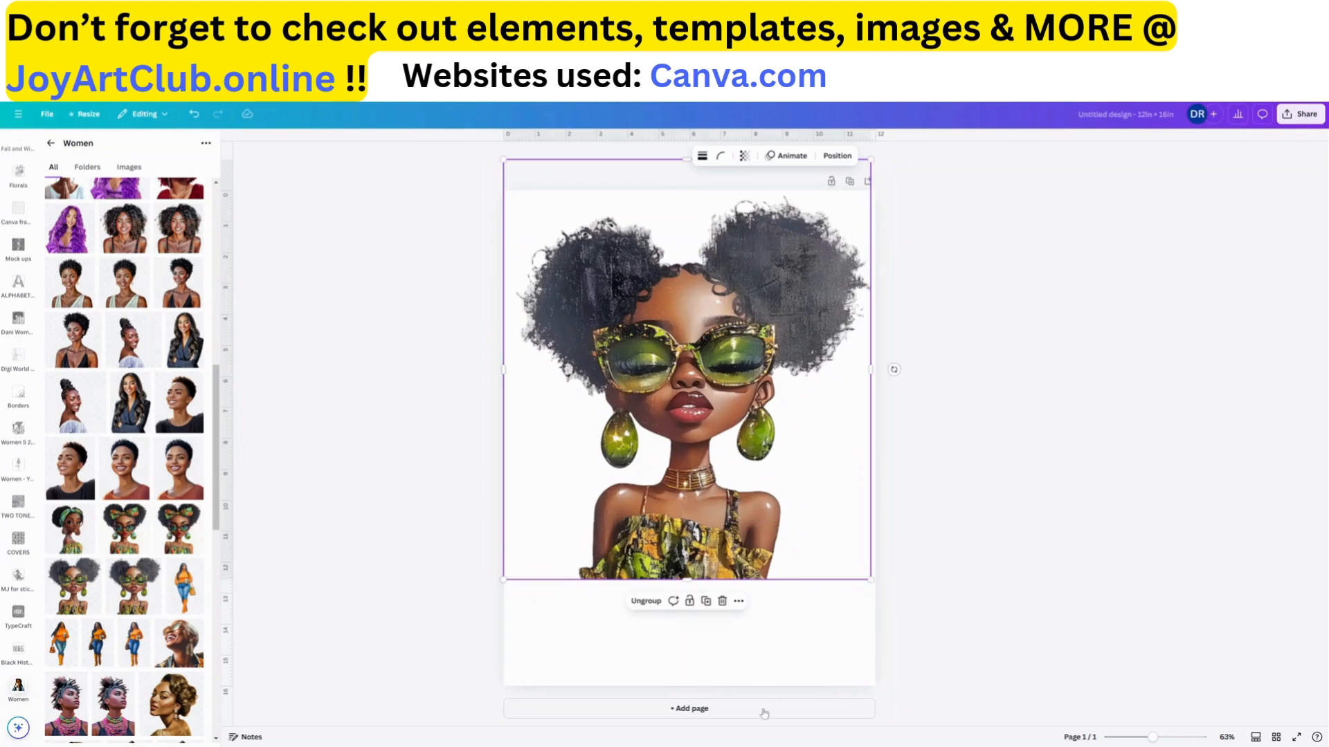
left_click(782, 642)
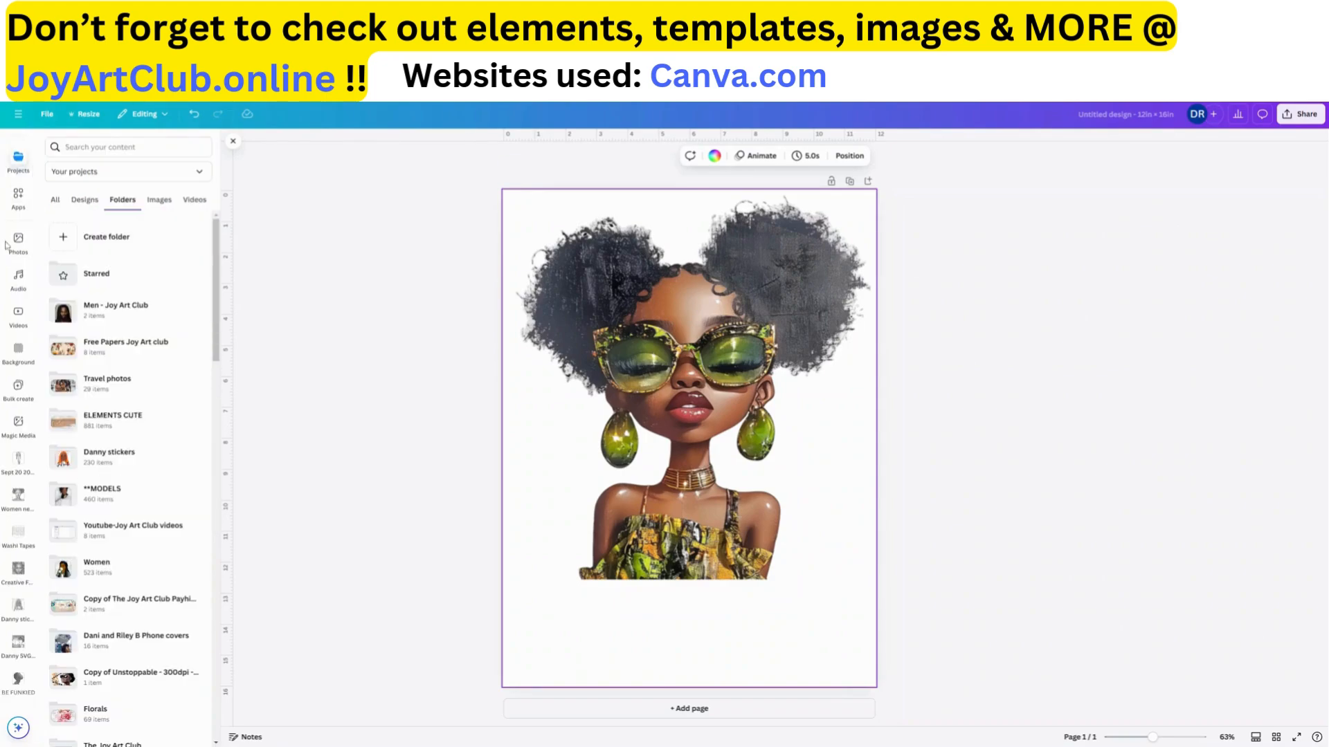
- Open the TypeGradient app from your apps and replace its sample text with DOPE, keeping the Anton font
left_click(20, 206)
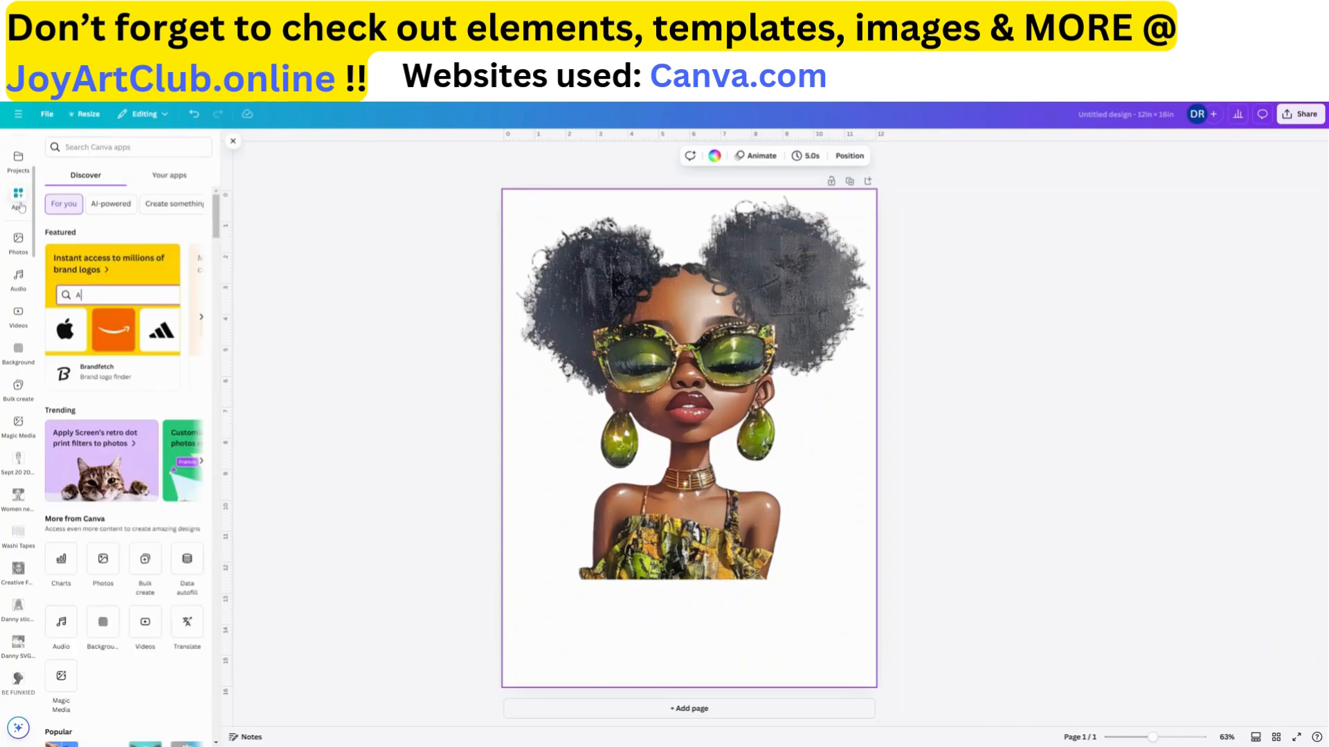
left_click(170, 178)
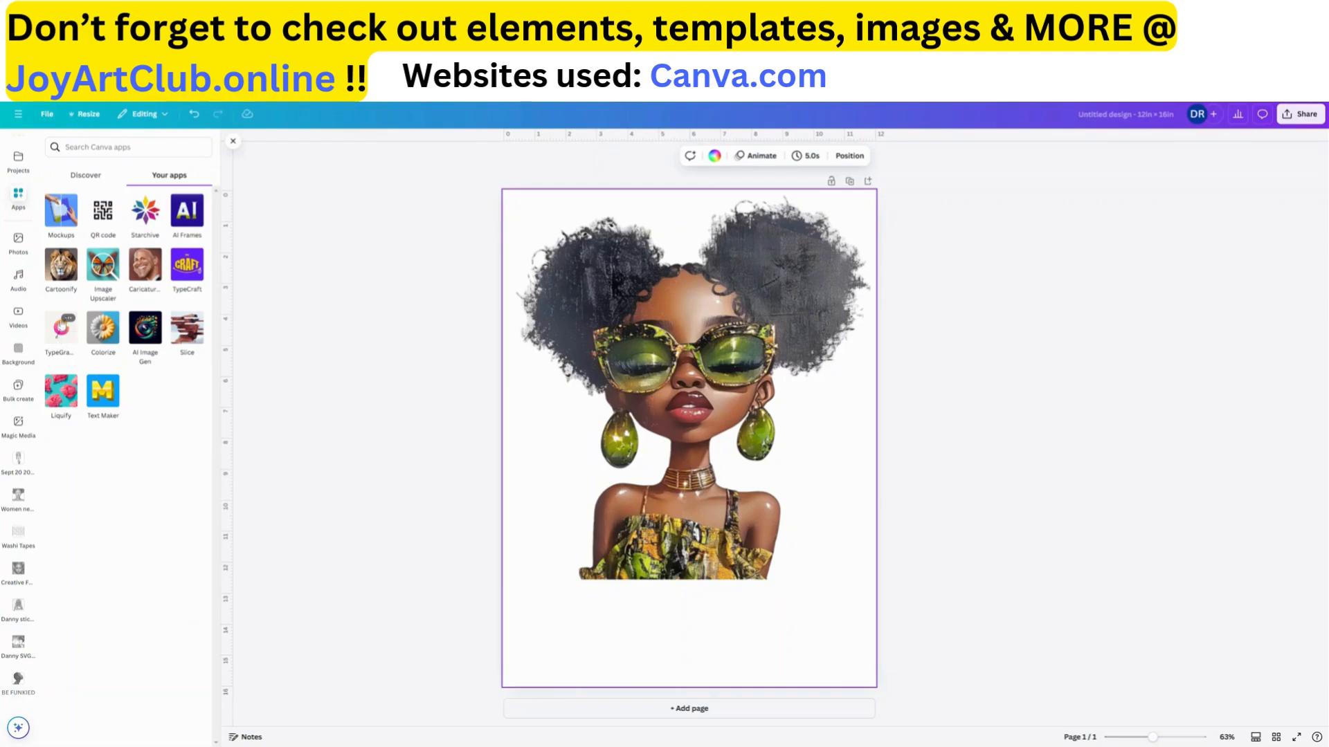
left_click(61, 332)
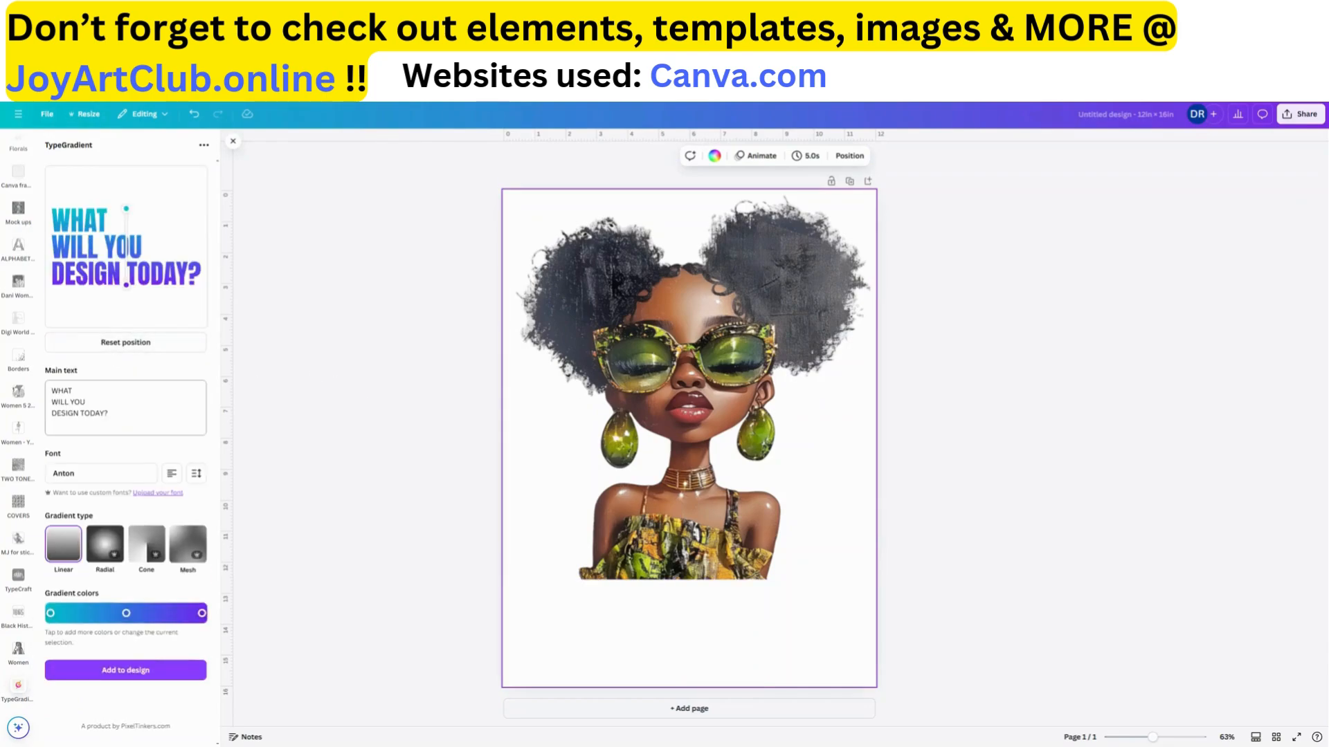
left_click_drag(108, 413, 52, 389)
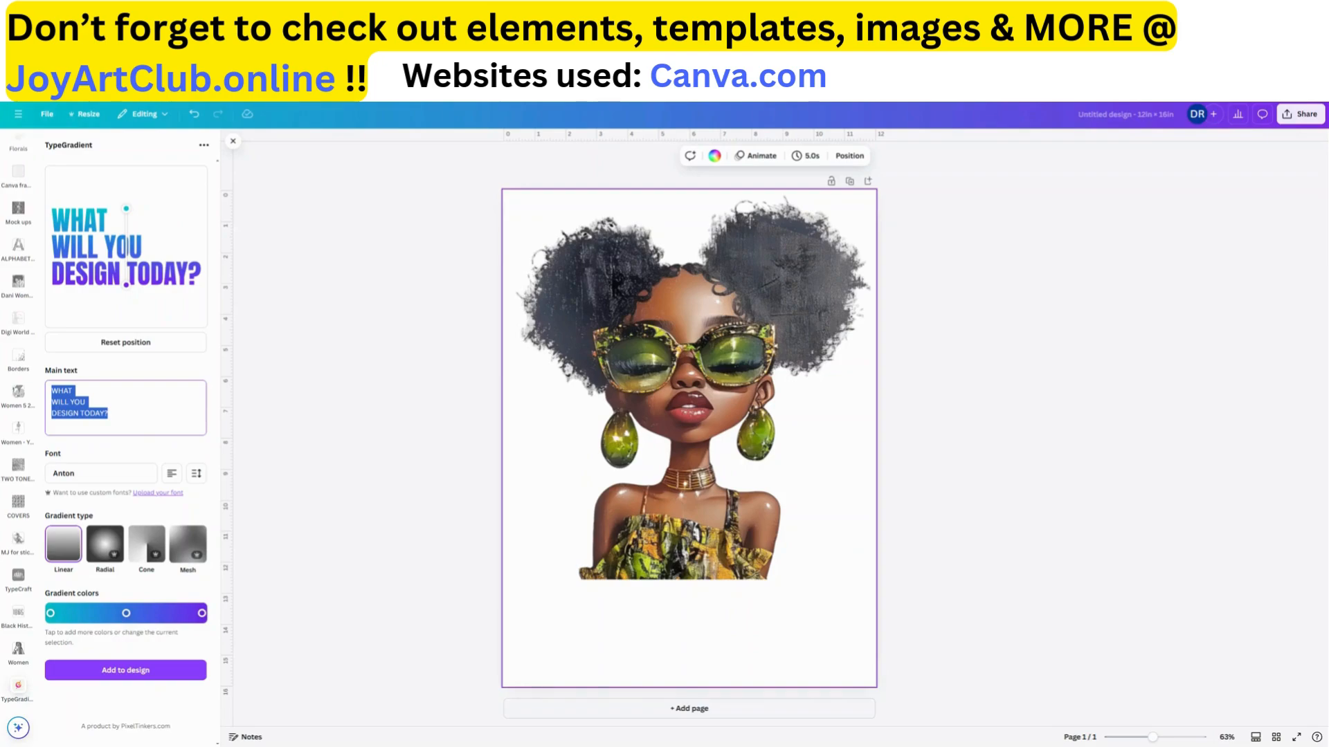
type("do")
key("BackSpace")
key("BackSpace")
type("DOPE")
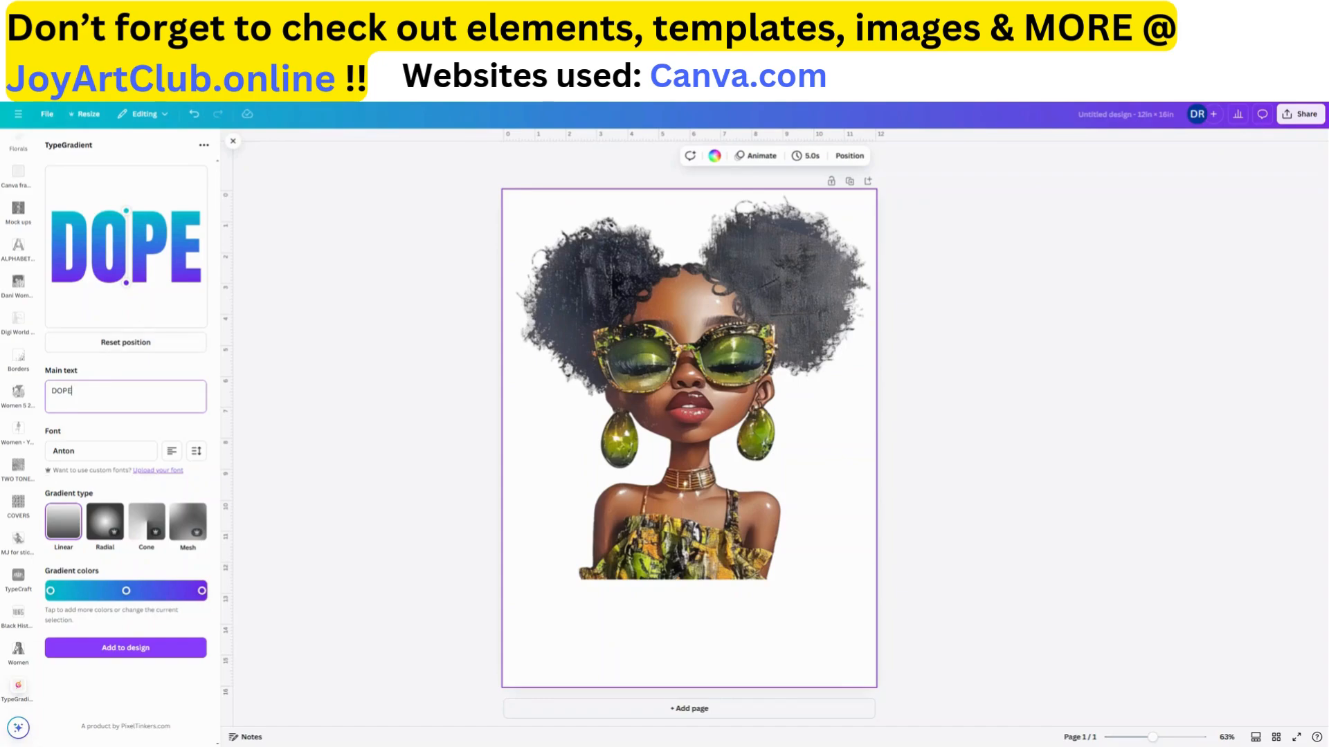
left_click(144, 456)
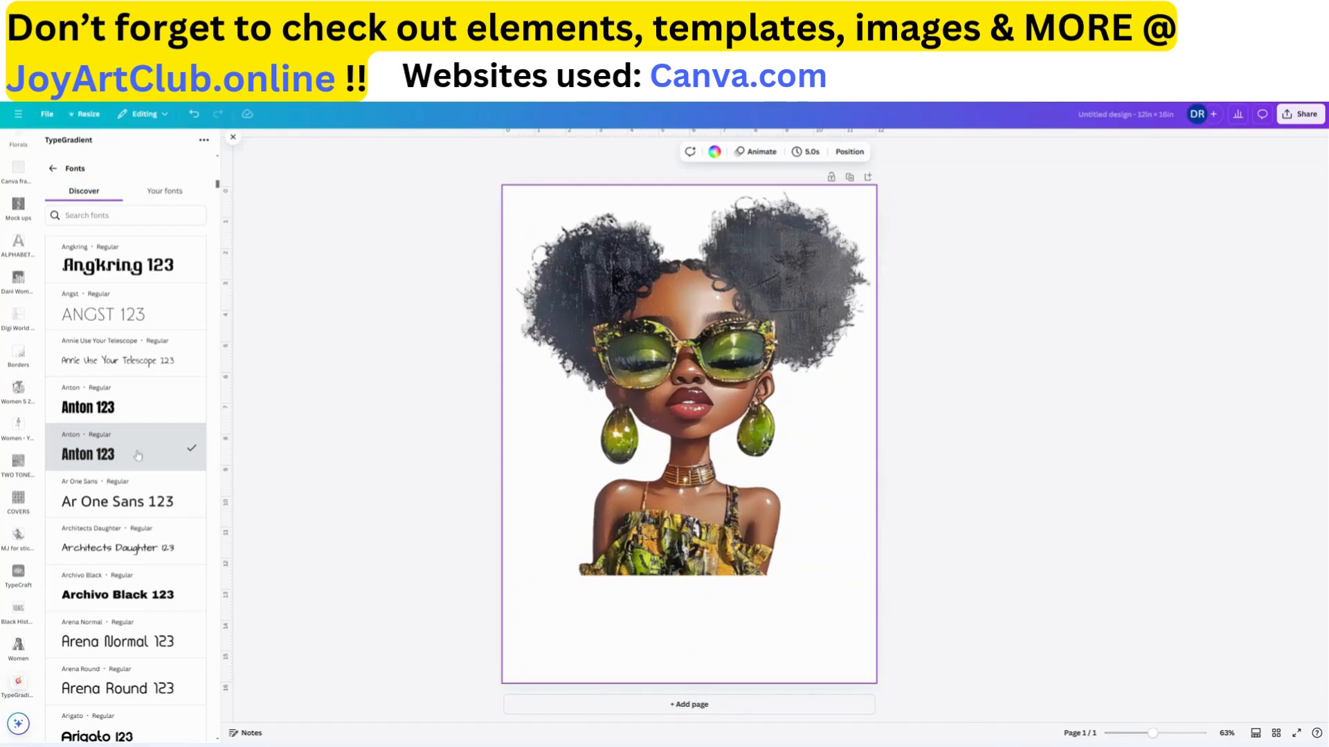
left_click(54, 169)
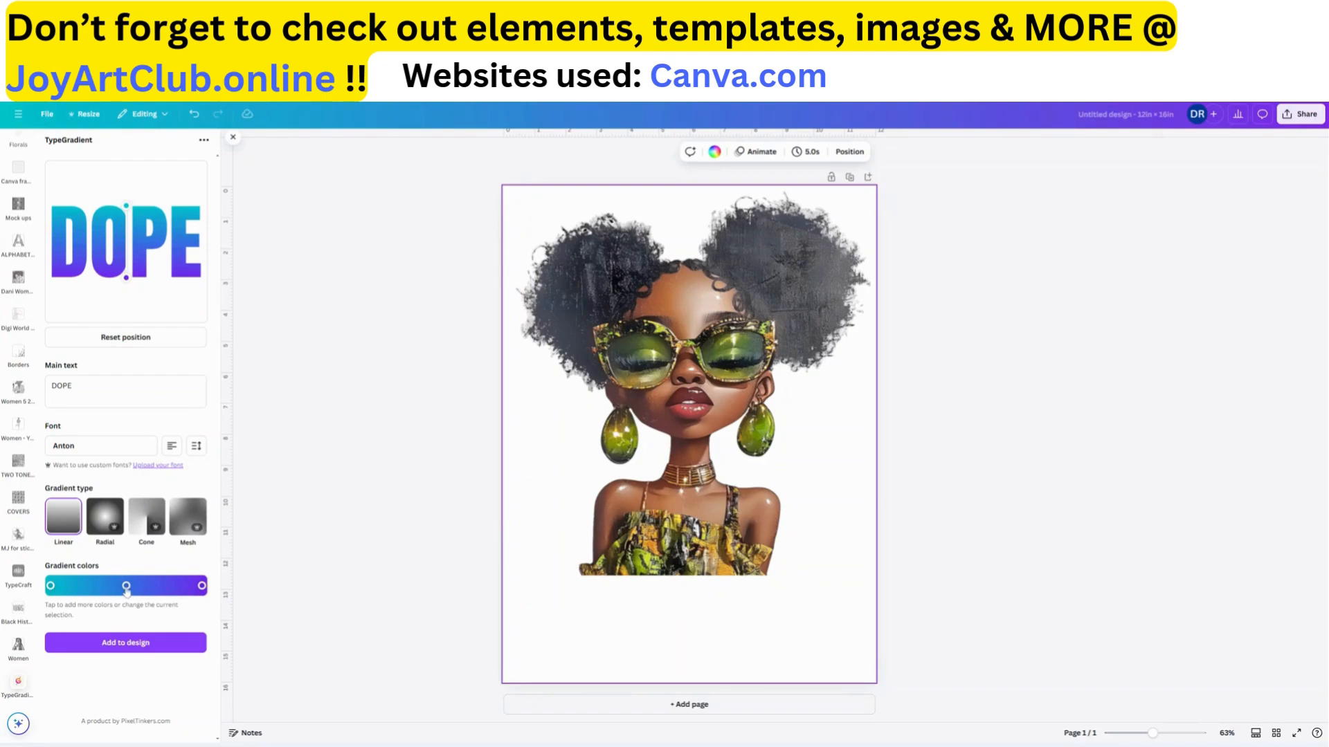
- Set the DOPE gradient's first colour to green (#4ecc00) and its middle colour to black (#000000)
left_click(50, 587)
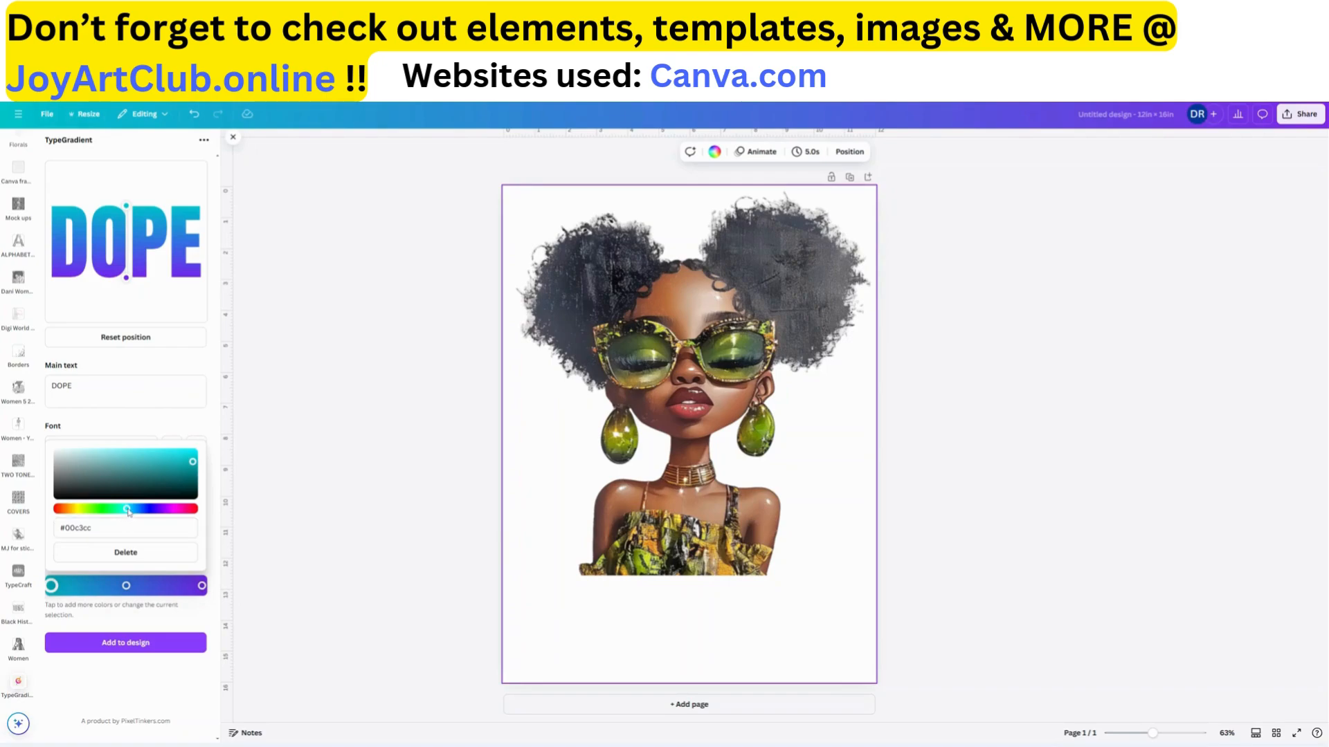
left_click_drag(128, 510, 82, 509)
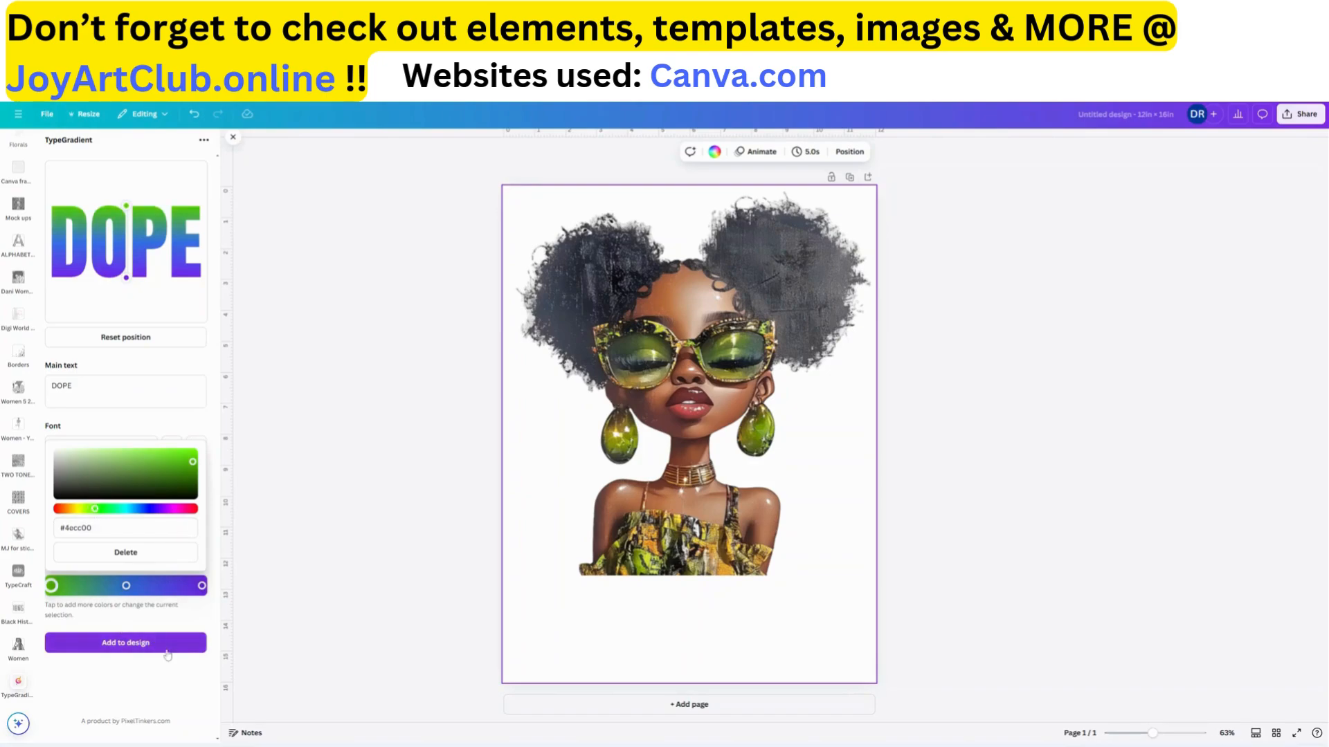
left_click(126, 586)
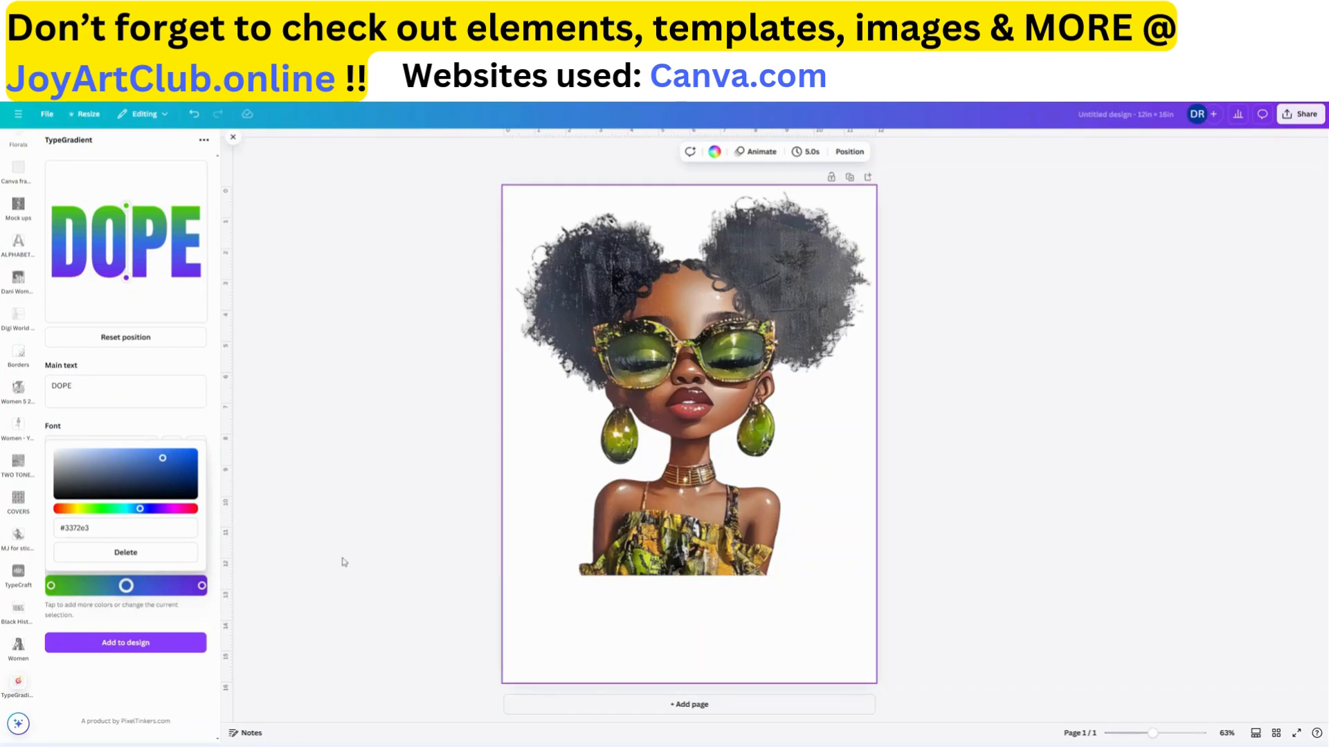
left_click_drag(141, 510, 192, 509)
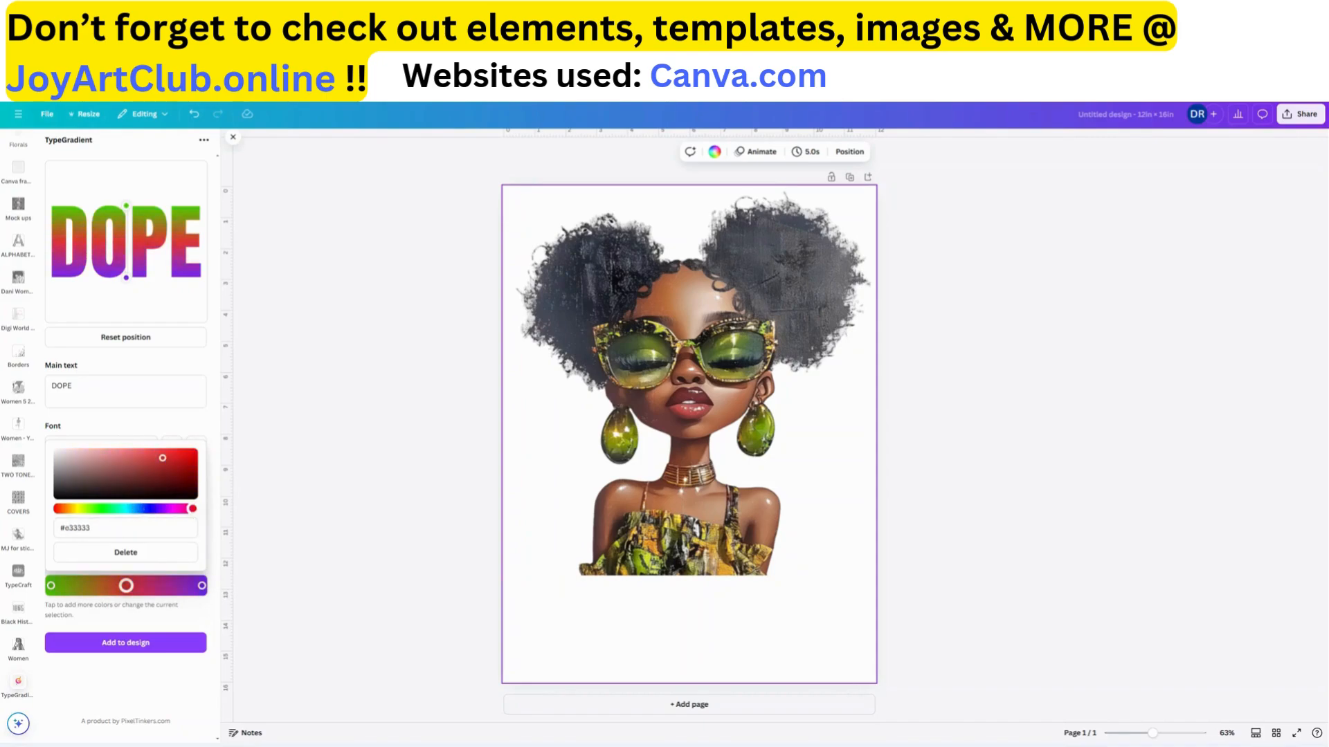
left_click(193, 497)
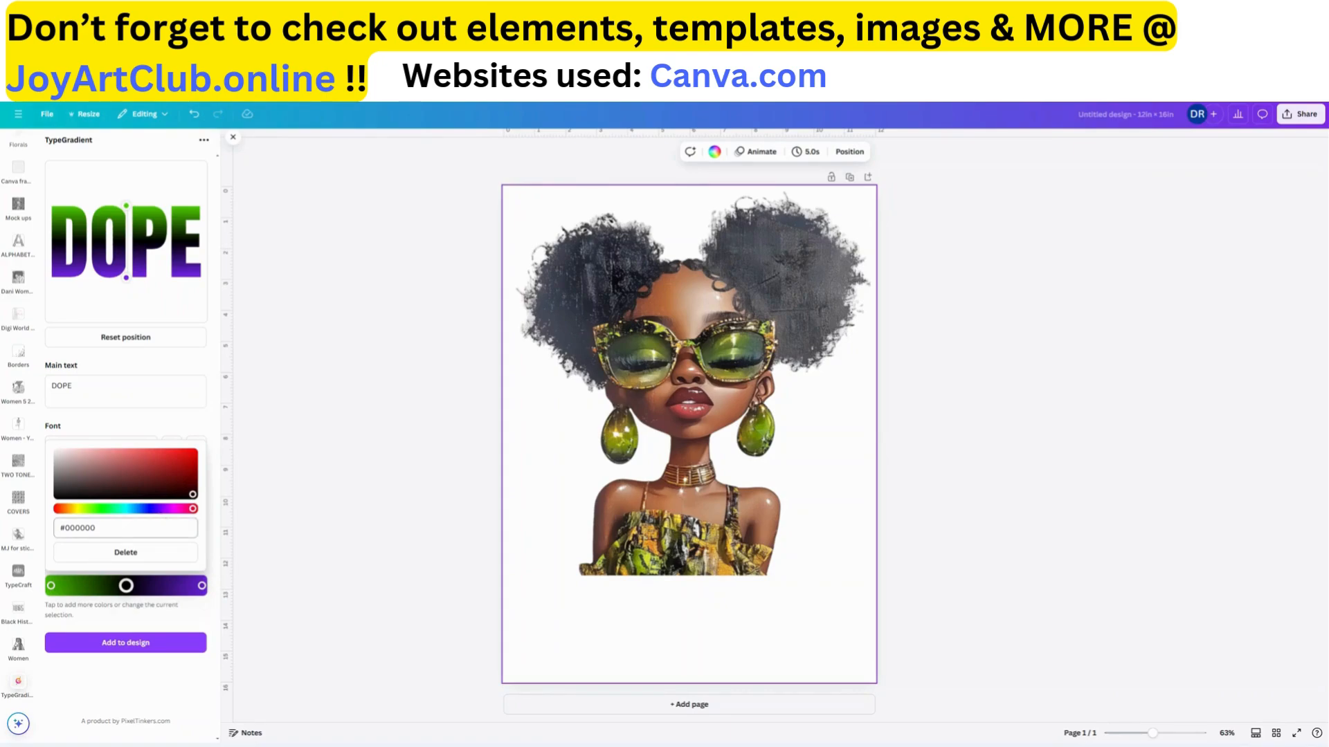
double_click(80, 528)
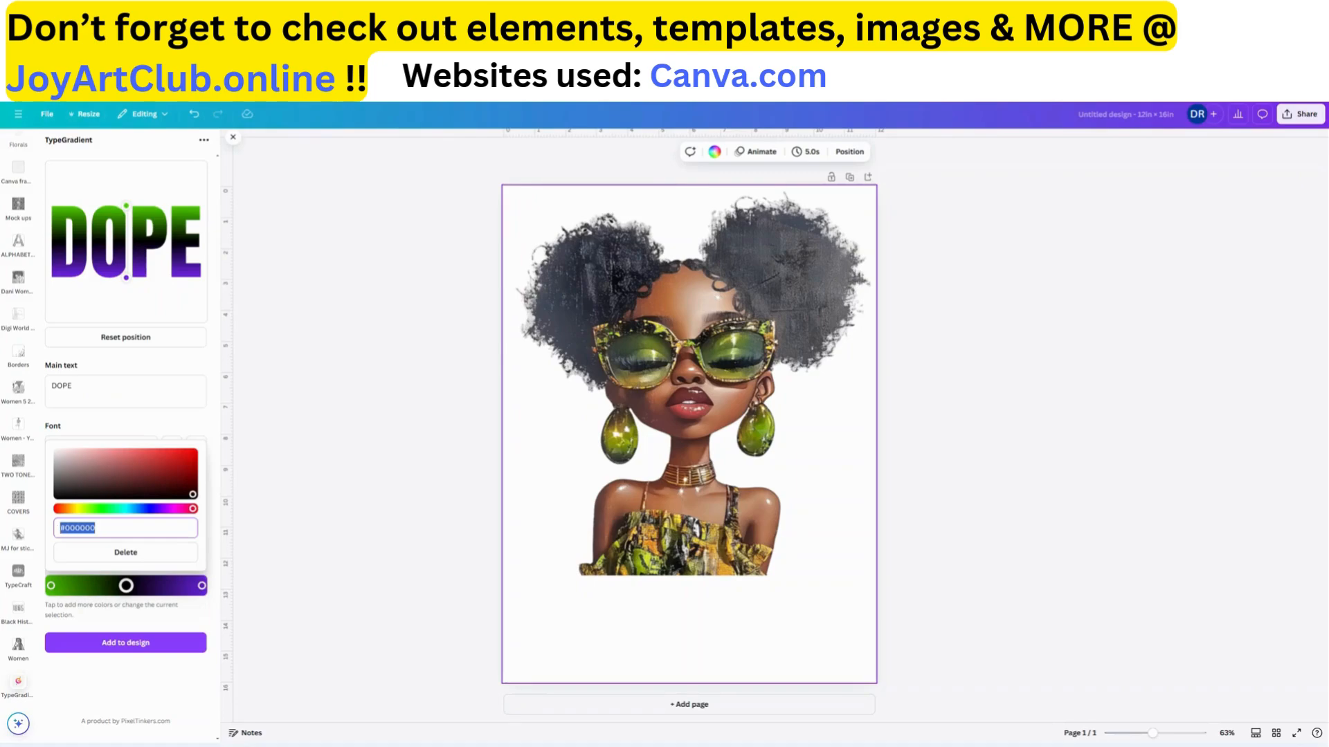
left_click_drag(64, 528, 96, 528)
- Set the last colour of the DOPE gradient to bright yellow (#fff500)
left_click(202, 587)
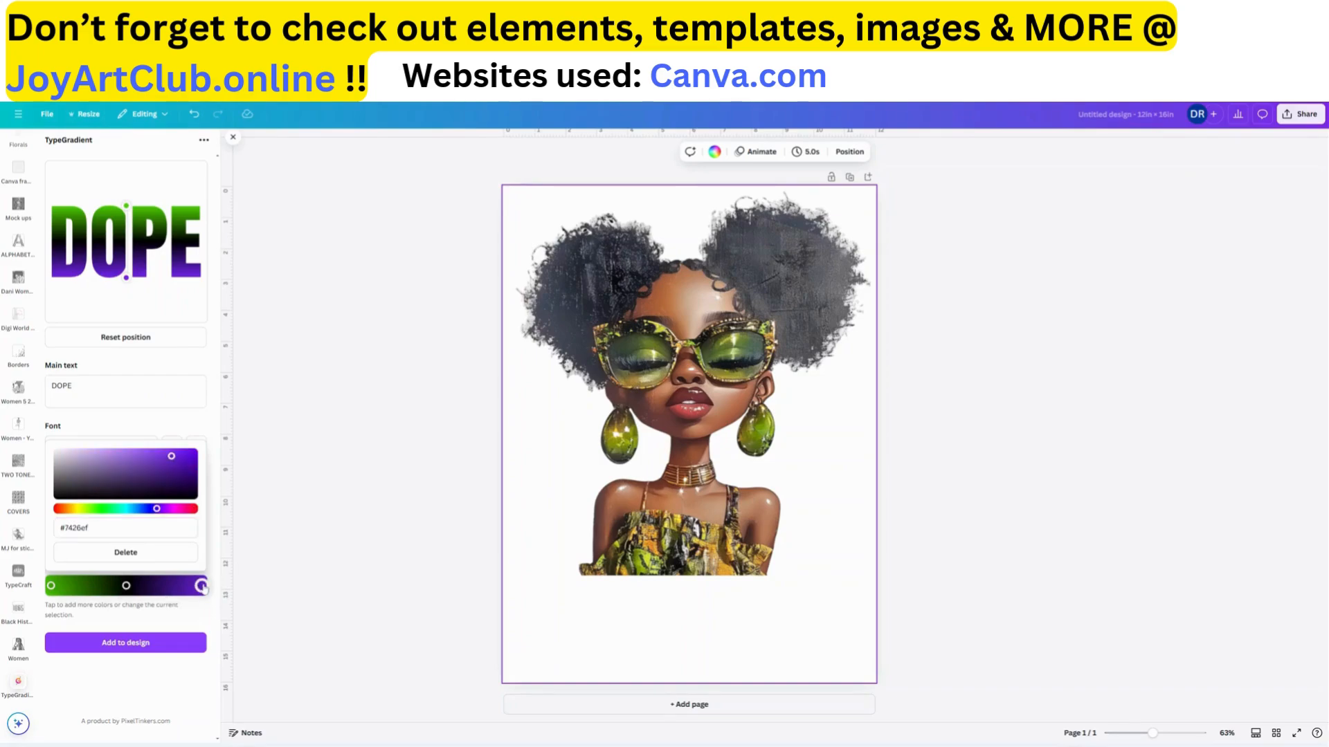
left_click_drag(158, 511, 81, 509)
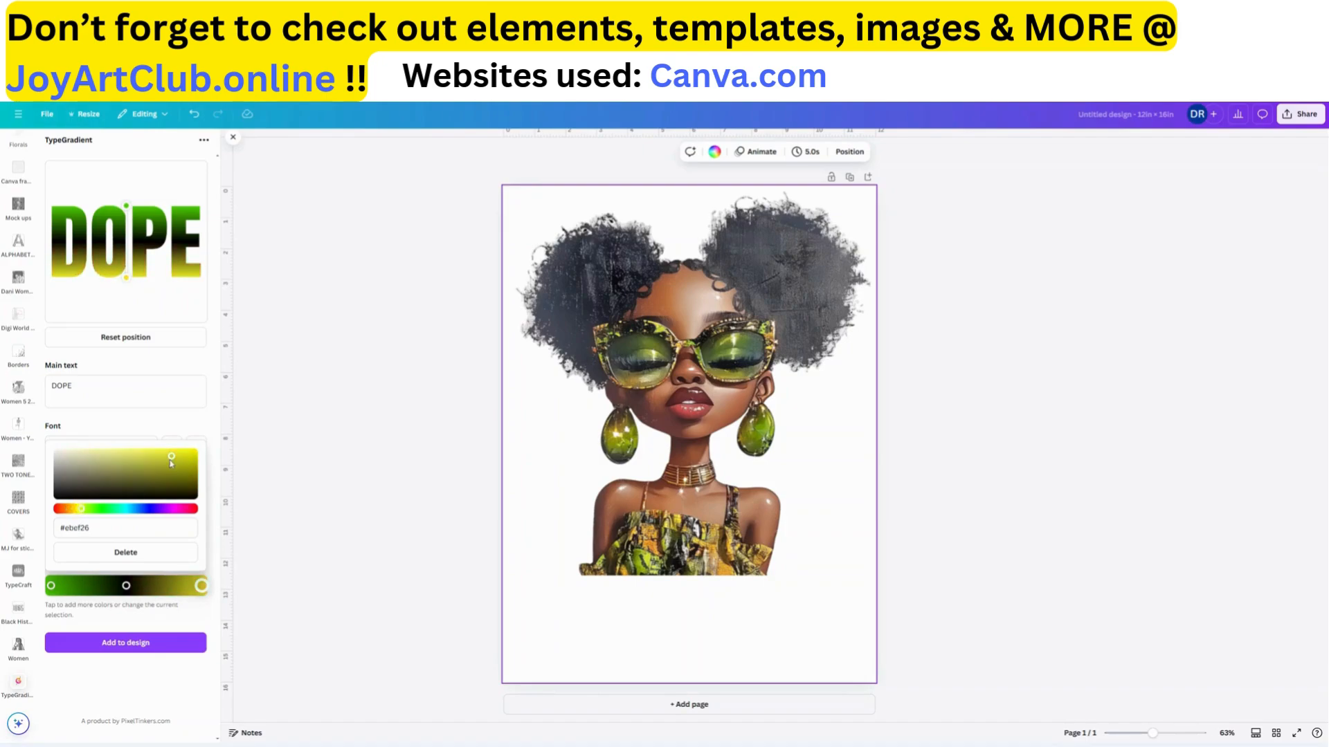
left_click_drag(172, 459, 59, 454)
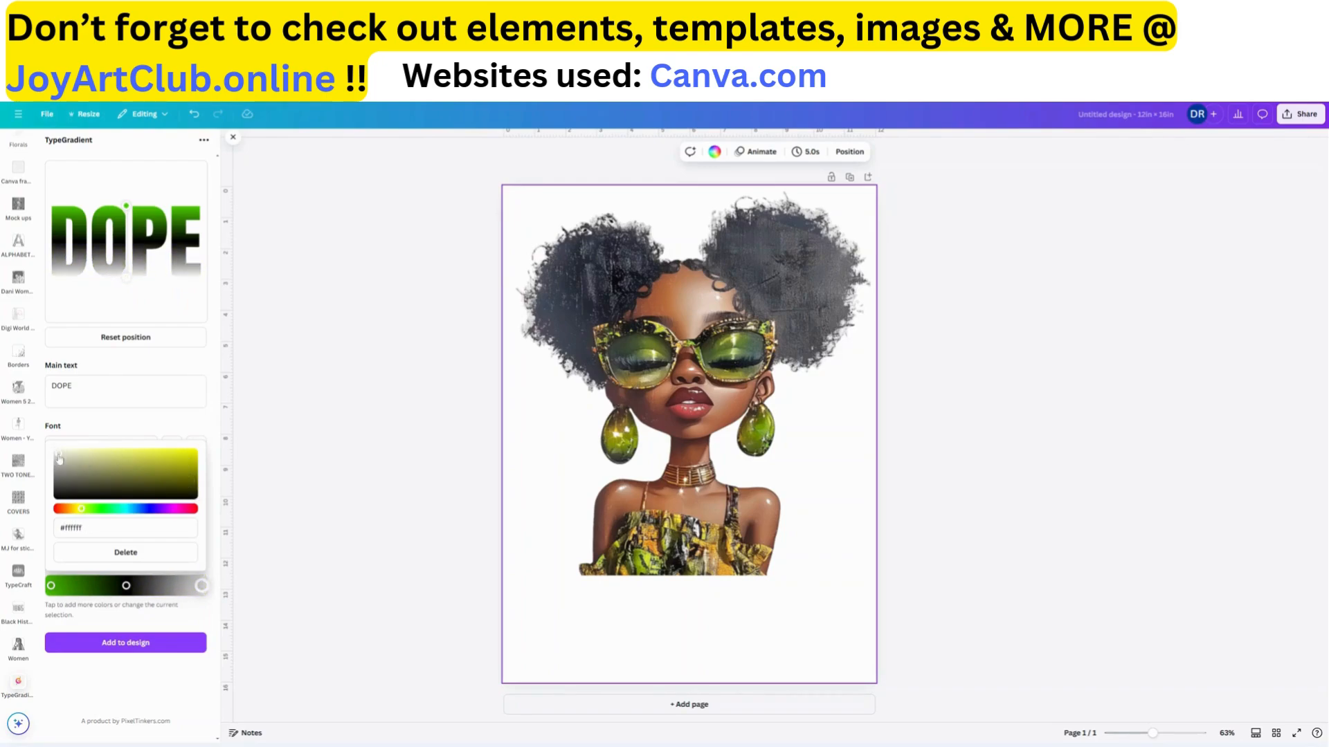
mouse_move(81, 509)
left_mouse_down()
mouse_move(64, 508)
mouse_move(81, 508)
left_mouse_up()
left_click_drag(62, 458, 192, 454)
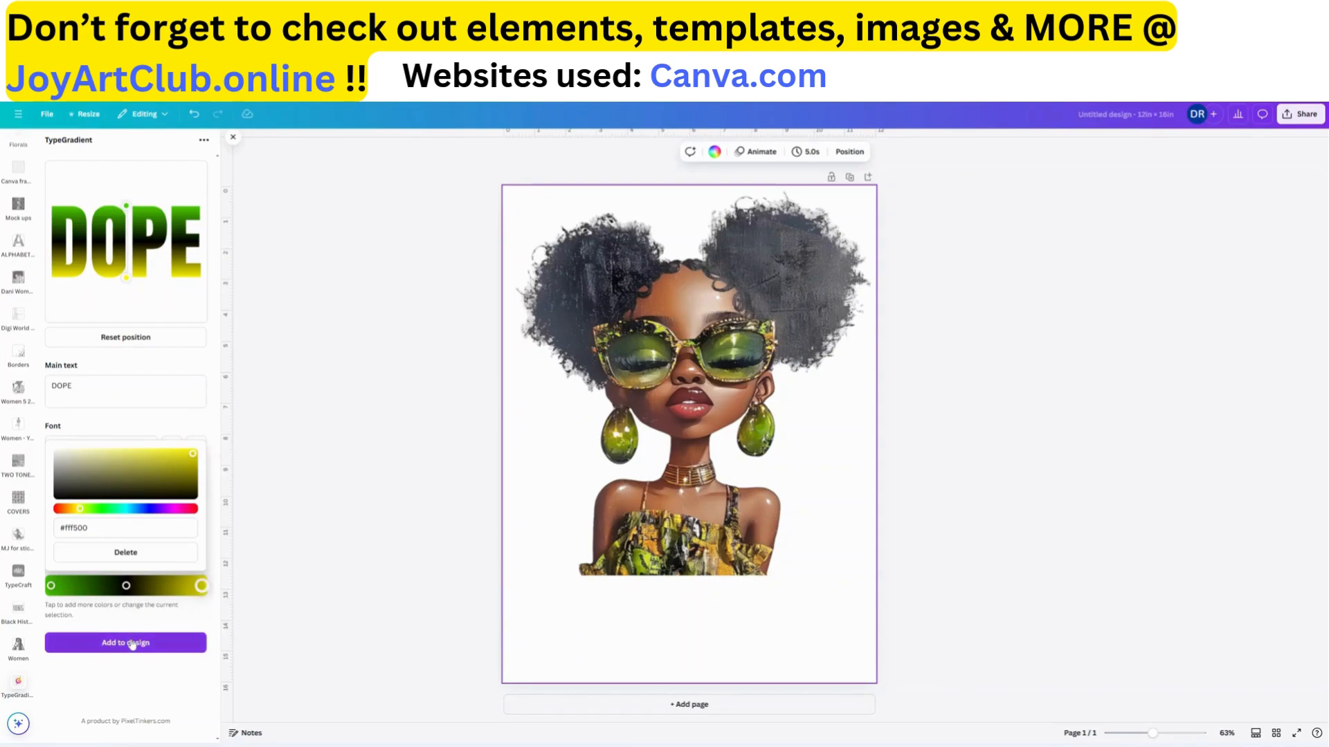
left_click(144, 429)
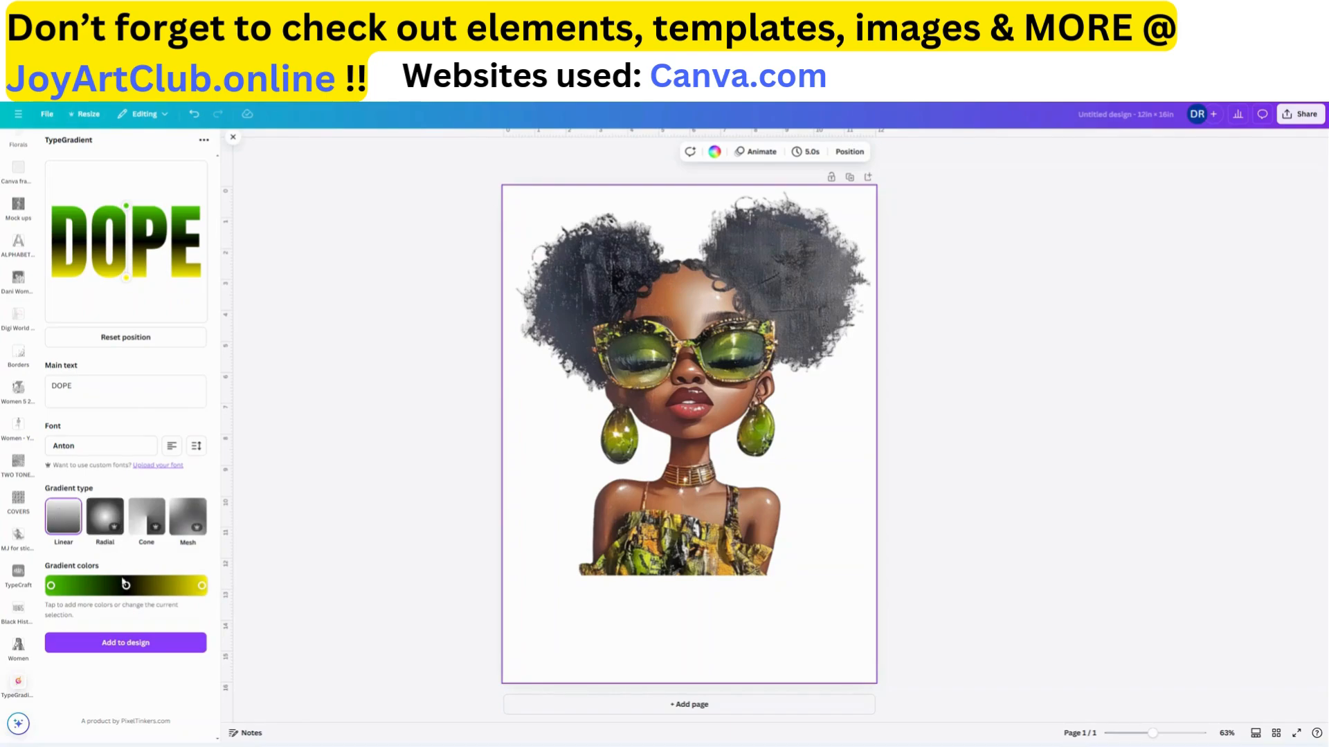
- Preview the Radial, Cone and Mesh gradient types on the DOPE text, and return to Linear
left_click(106, 518)
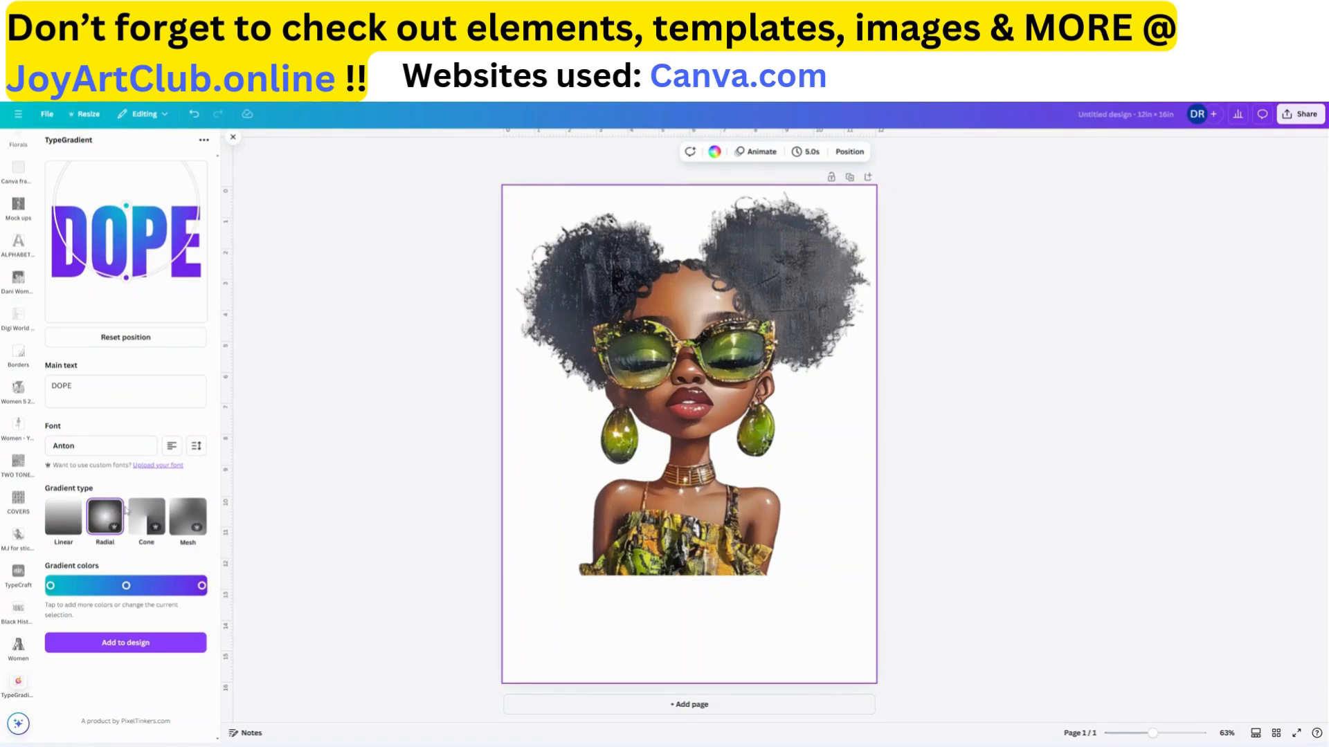
left_click(151, 518)
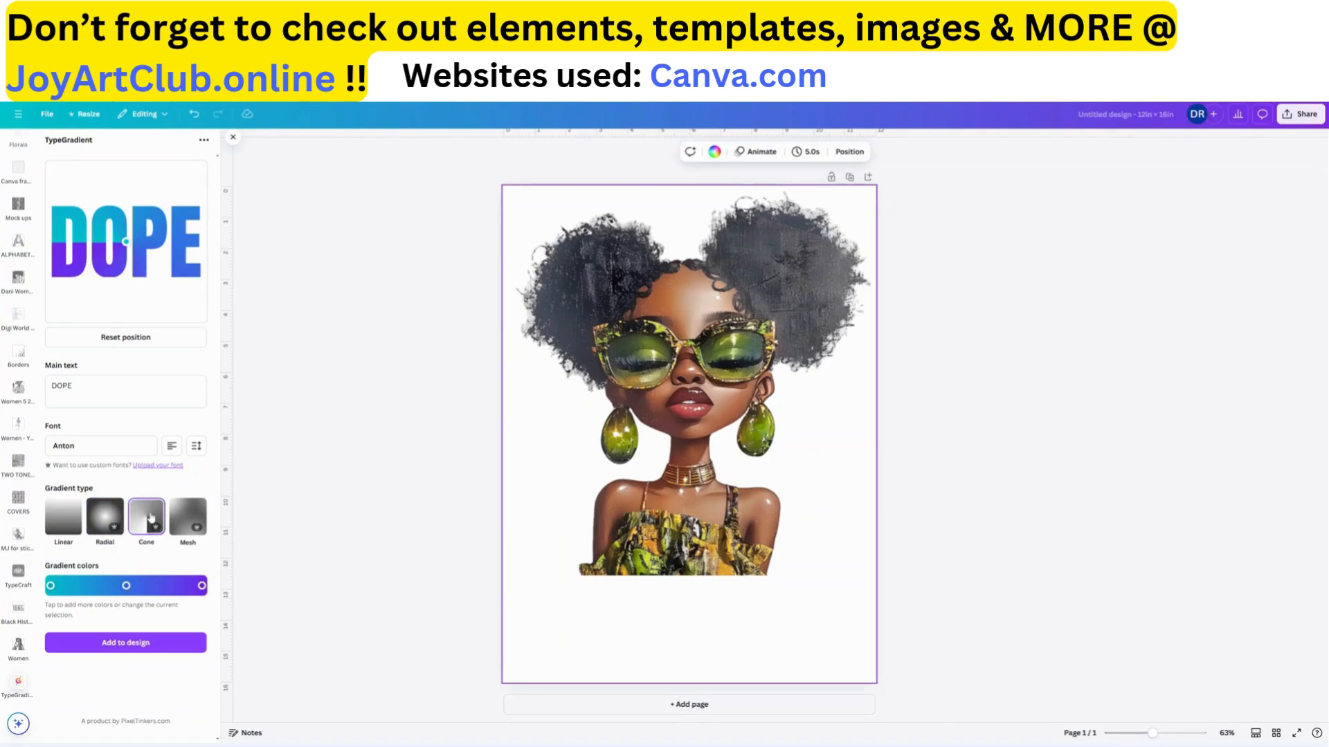
left_click(193, 520)
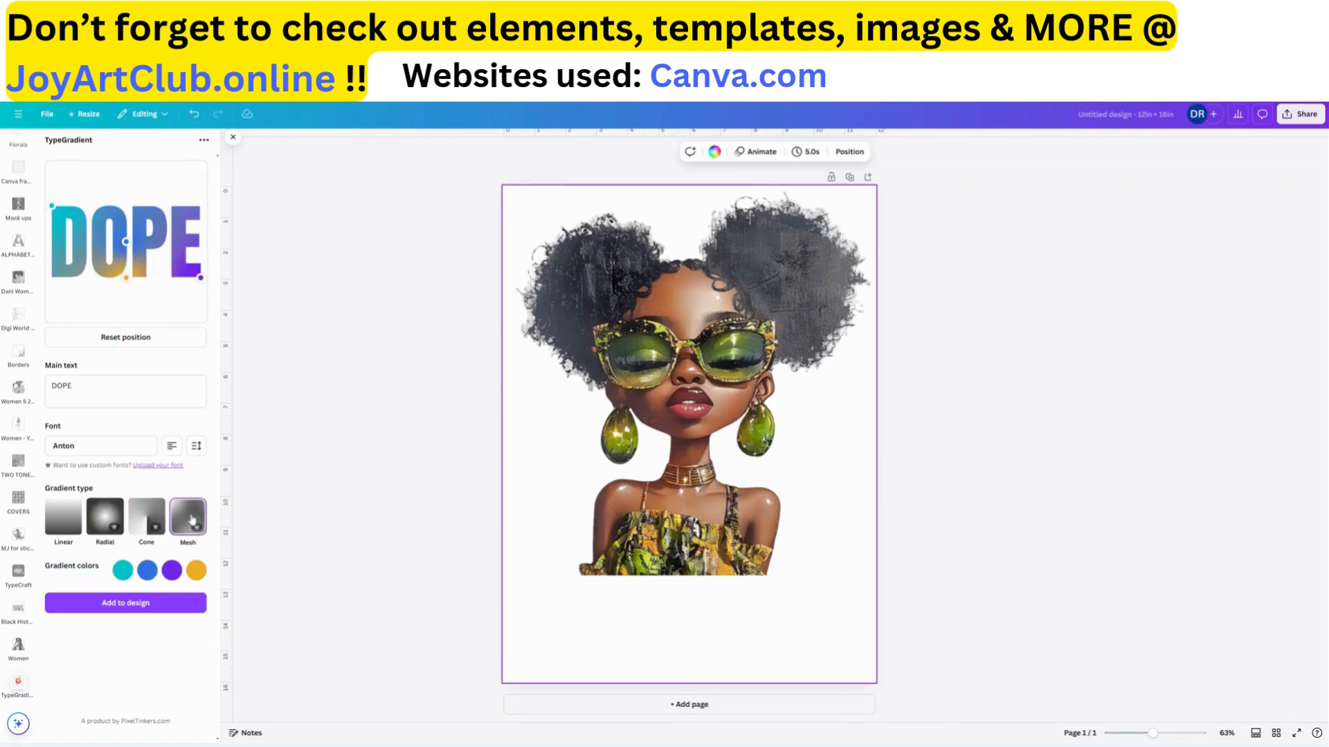
left_click(70, 524)
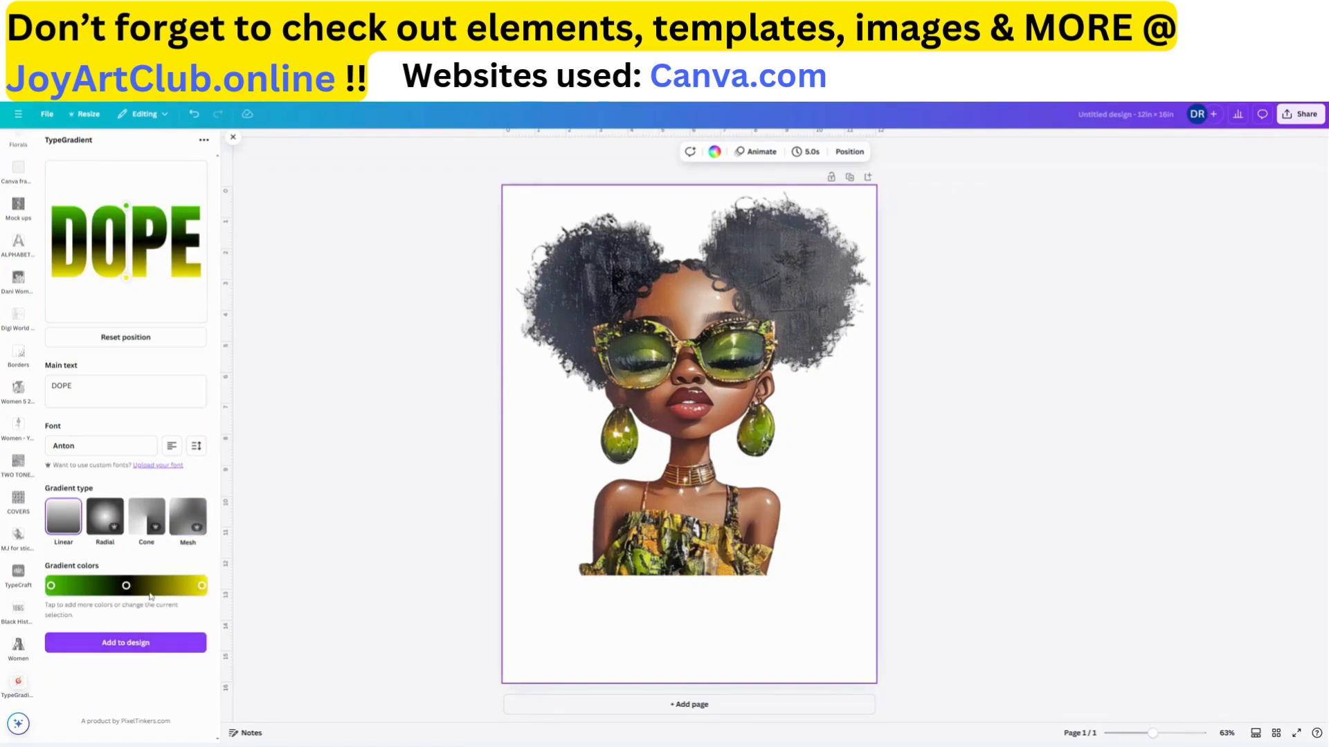
- Try the line height setting on the DOPE text and add the gradient text to the design
left_click(197, 447)
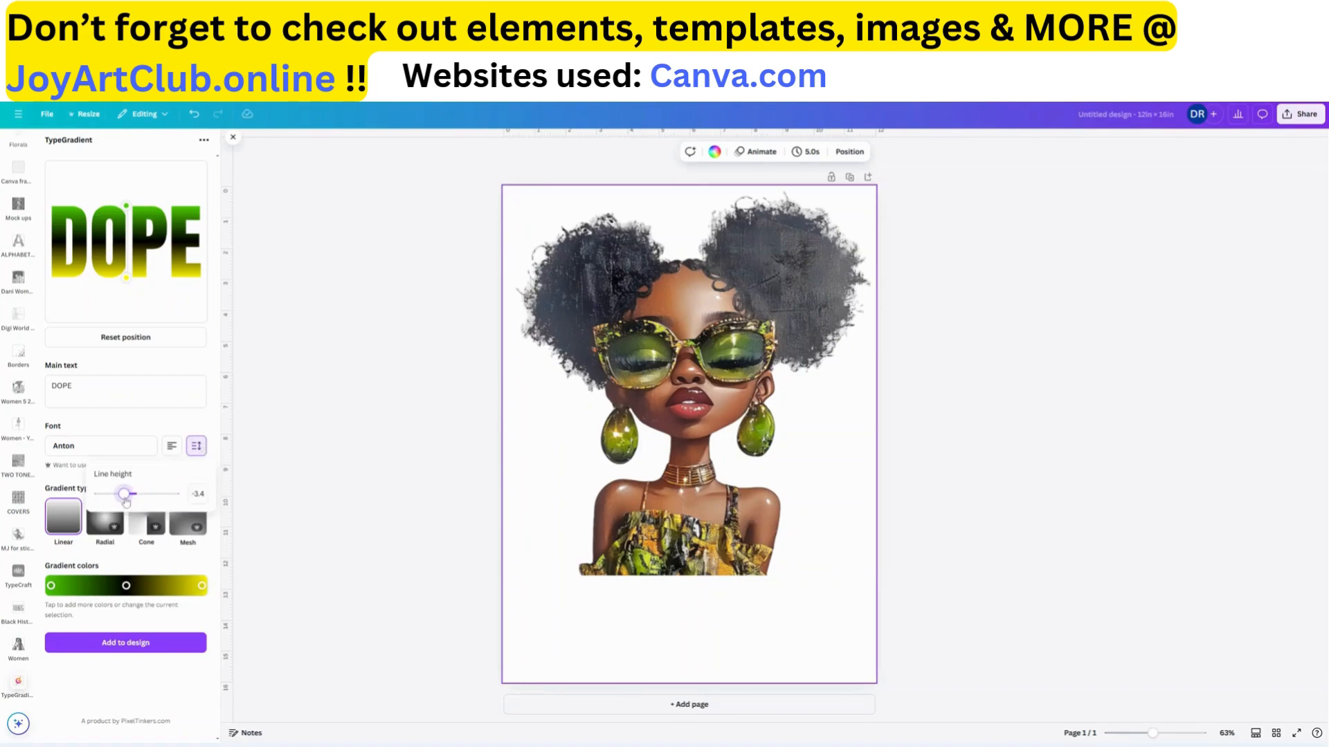
mouse_move(131, 500)
left_mouse_down()
mouse_move(197, 503)
mouse_move(137, 496)
left_mouse_up()
left_click(141, 640)
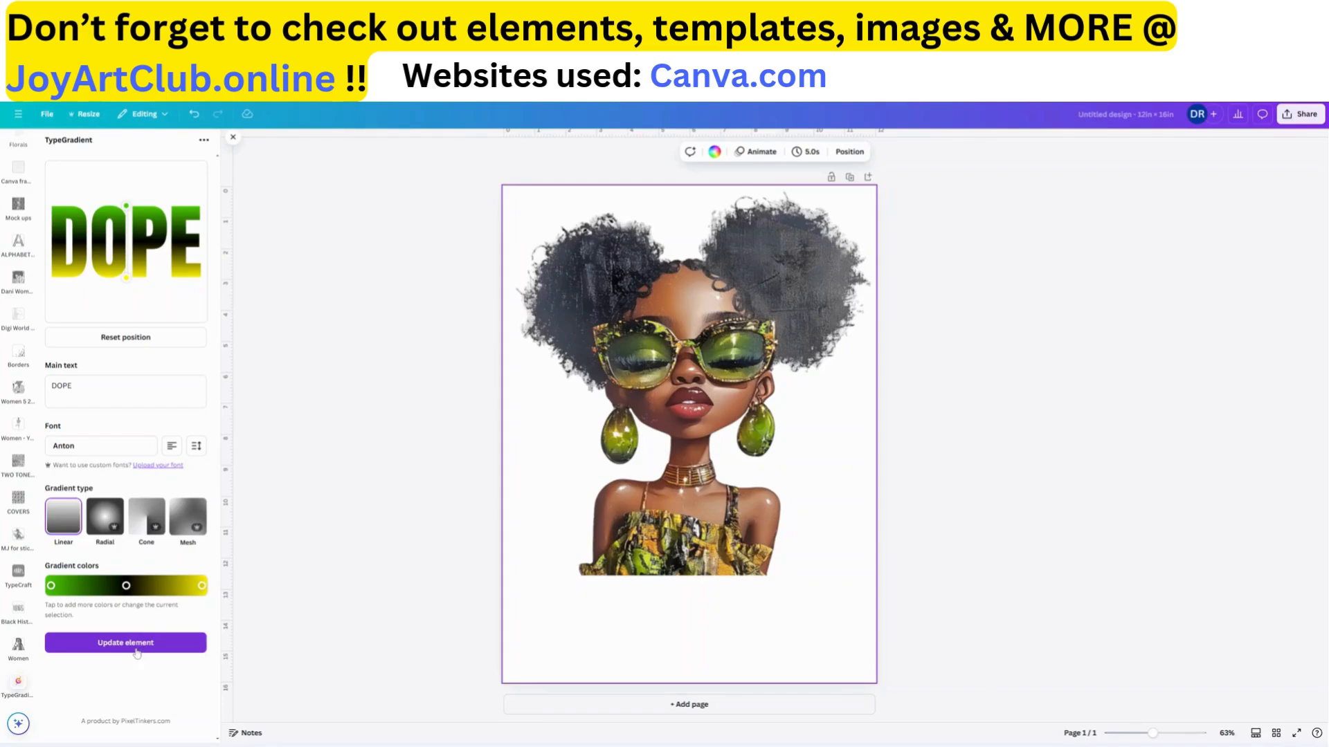
- Enlarge the DOPE text to nearly the page's width and place it over the portrait's lower edge
left_click_drag(697, 443, 609, 616)
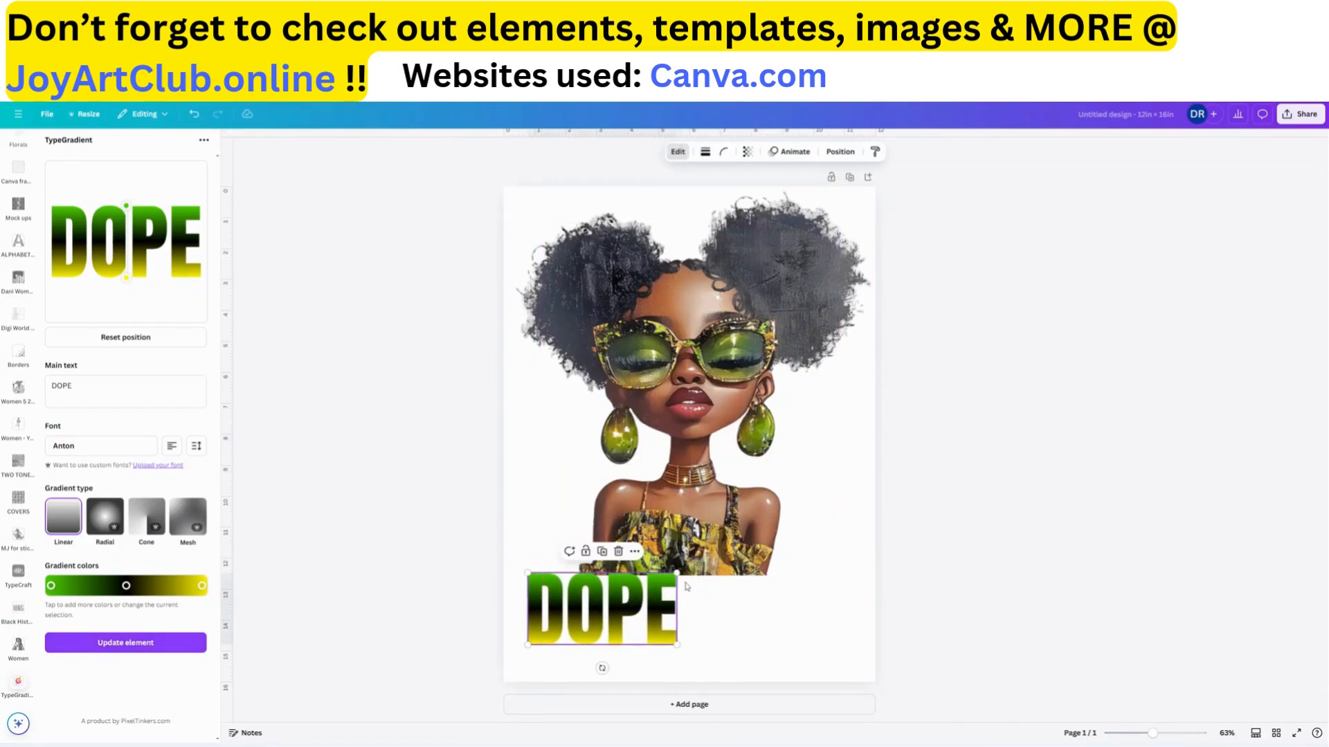
left_click_drag(677, 573, 855, 484)
left_click_drag(803, 563, 798, 593)
left_click(780, 546)
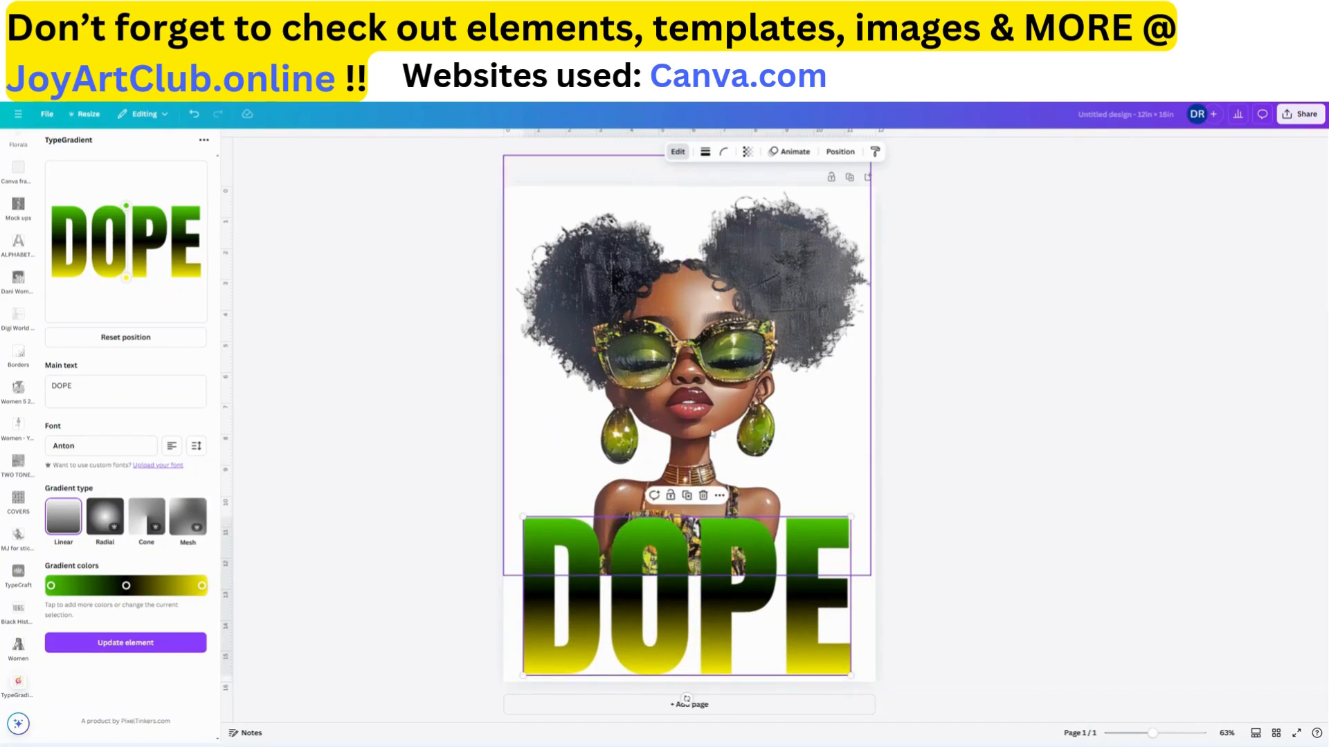
- Try to adjust the black middle colour of the DOPE text's gradient
left_click(731, 654)
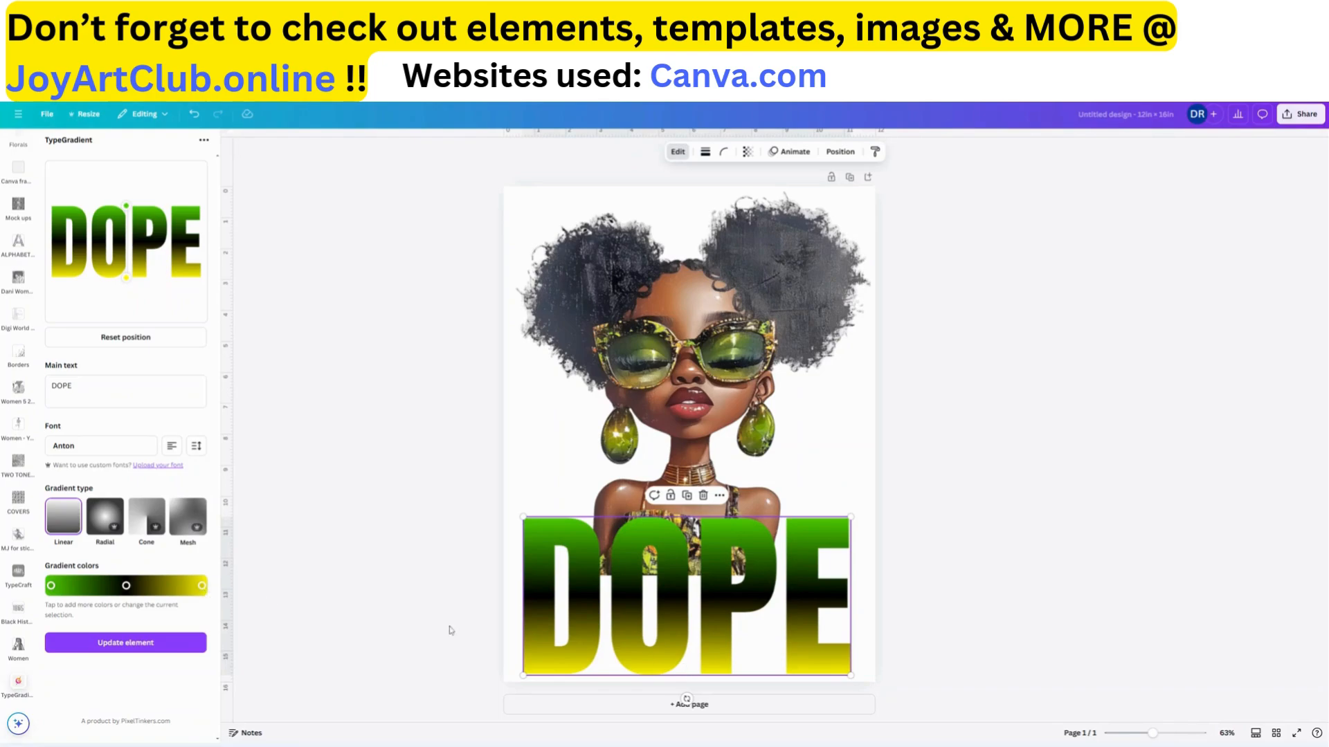
left_click(126, 586)
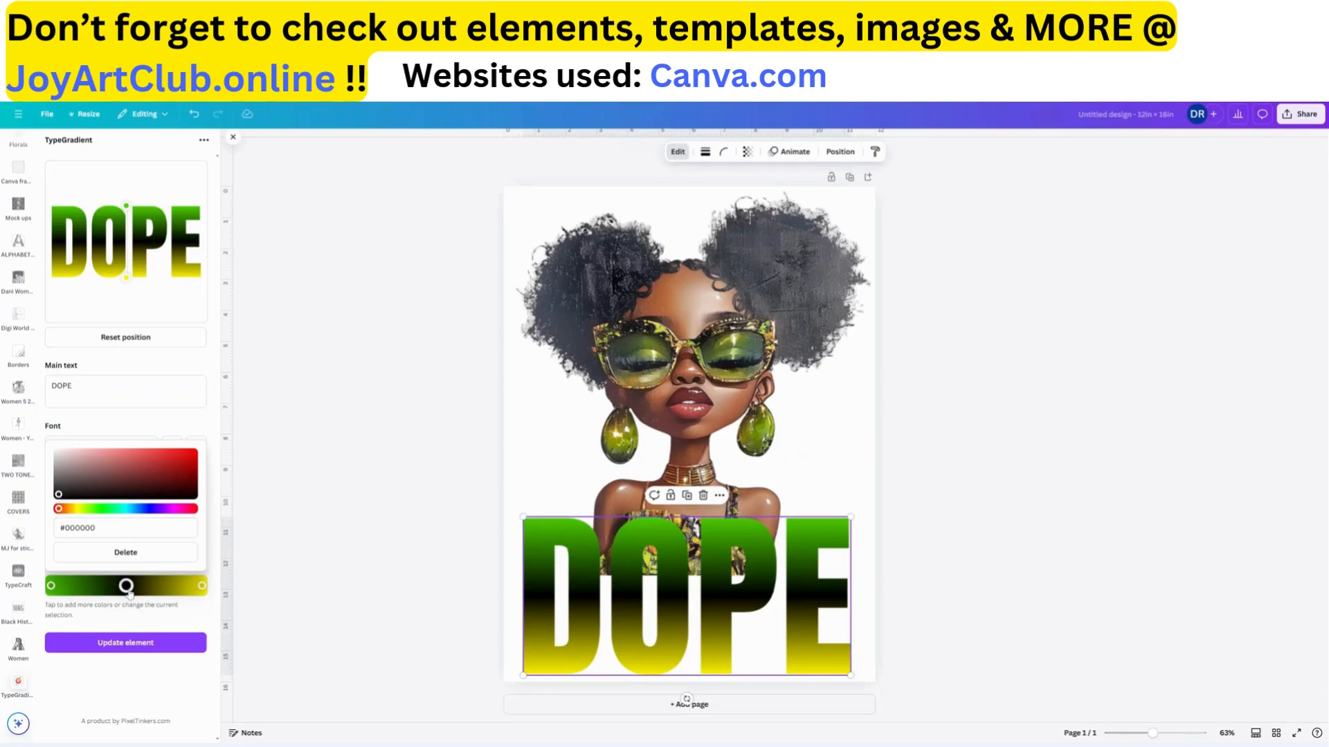
left_click_drag(59, 496, 193, 493)
left_click(554, 495)
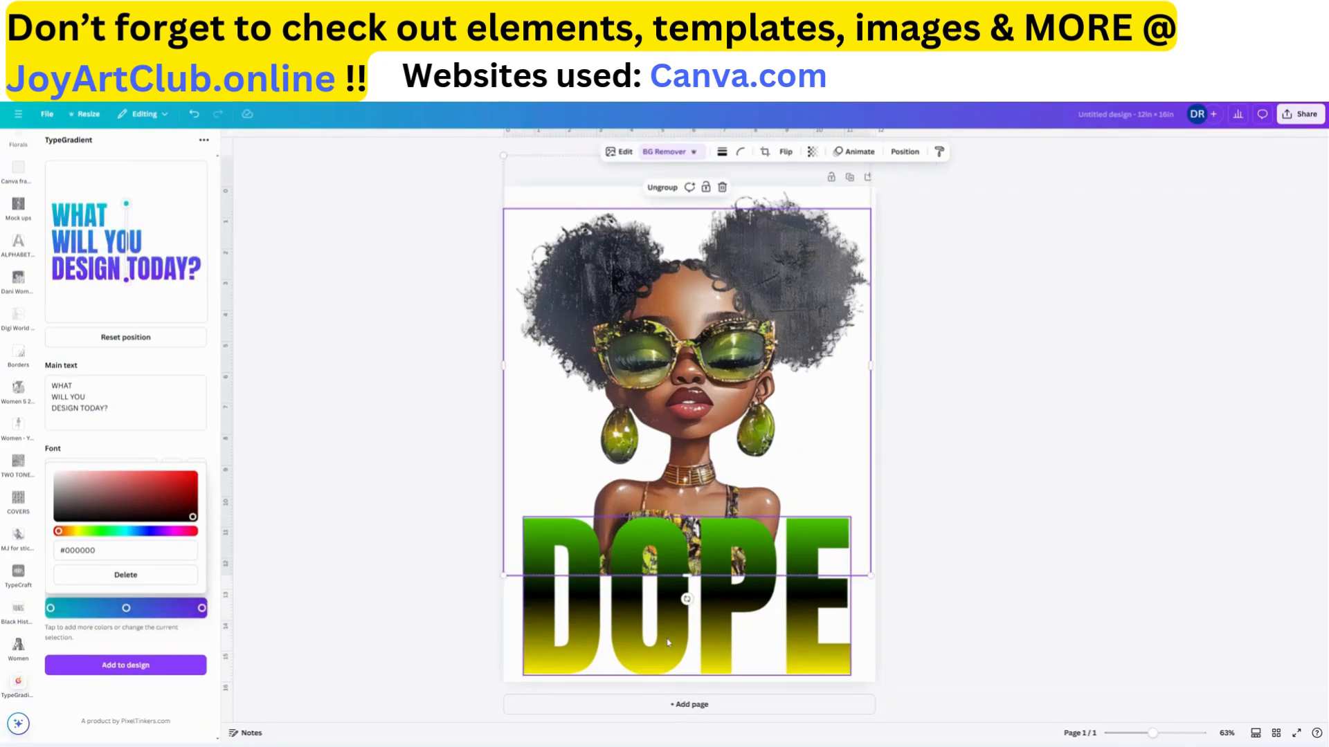
left_click(672, 601)
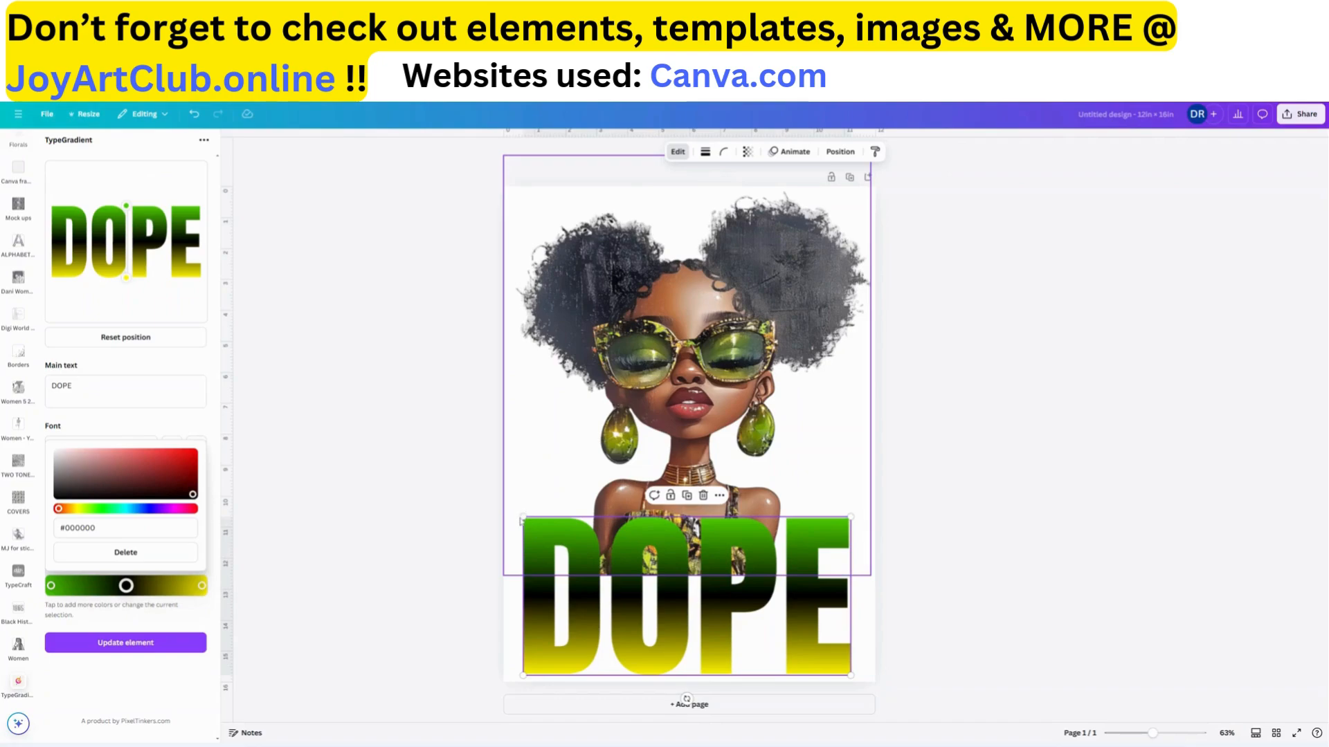
- Crop the portrait's lower edge and reposition its group so the bottom only slightly overlaps the tops of the DOPE letters
left_click(696, 398)
mouse_move(696, 398)
left_mouse_down()
mouse_move(693, 376)
mouse_move(694, 392)
left_mouse_up()
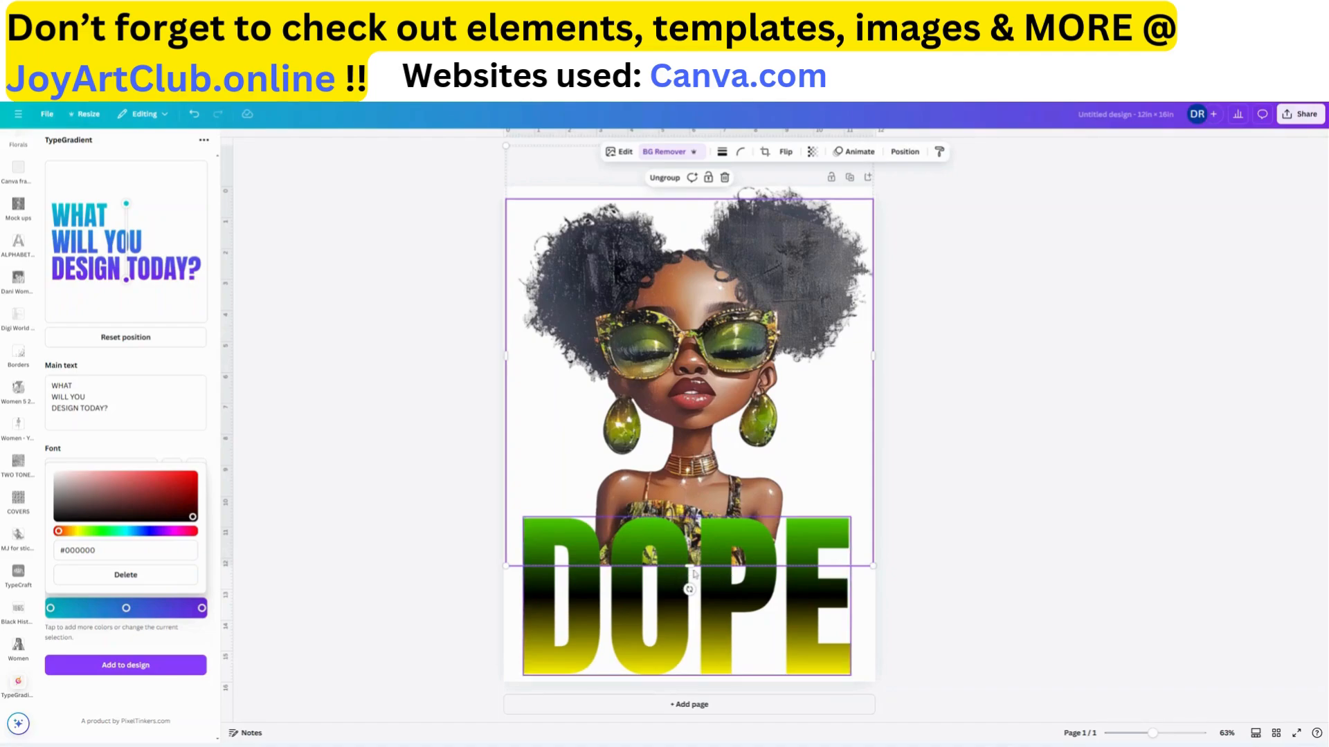
mouse_move(690, 566)
left_mouse_down()
mouse_move(689, 516)
mouse_move(696, 597)
mouse_move(690, 560)
left_mouse_up()
left_click(758, 431)
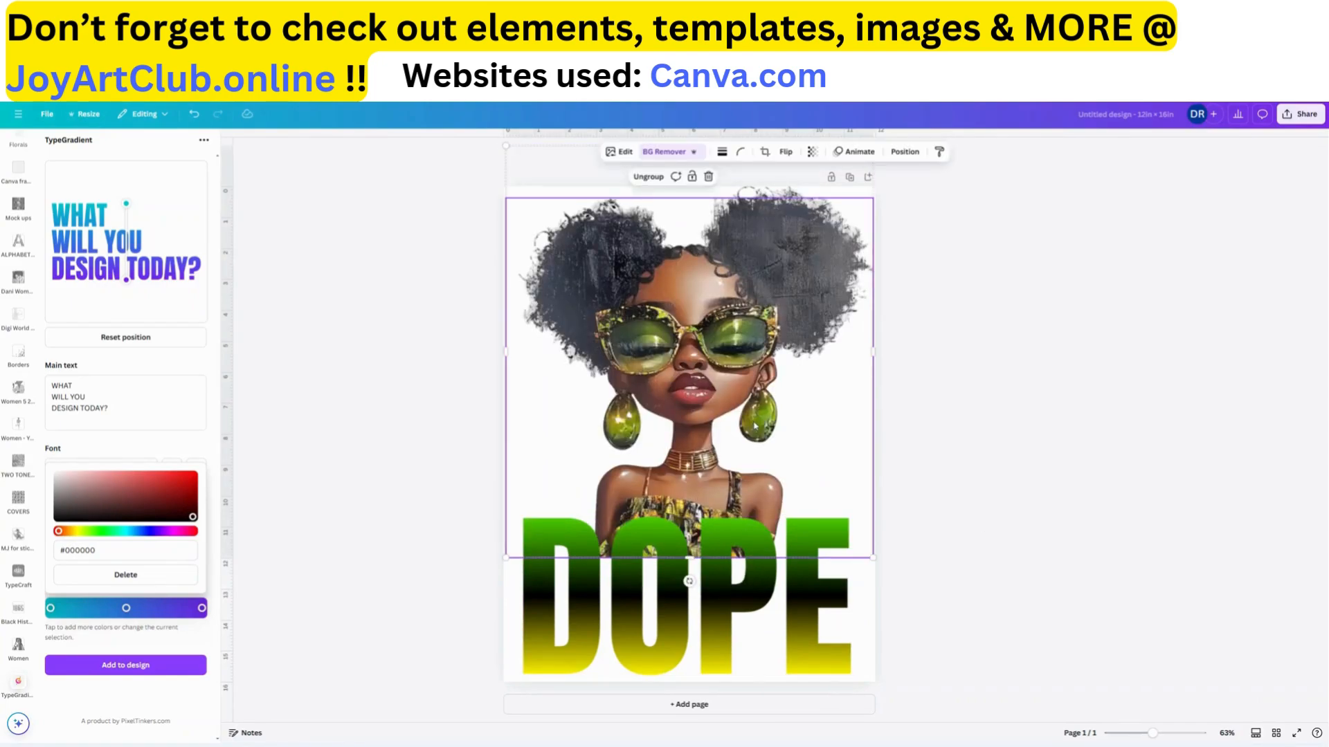
left_click_drag(688, 557, 689, 516)
mouse_move(781, 385)
left_mouse_down()
mouse_move(784, 455)
mouse_move(783, 396)
left_mouse_up()
left_click_drag(795, 310, 796, 320)
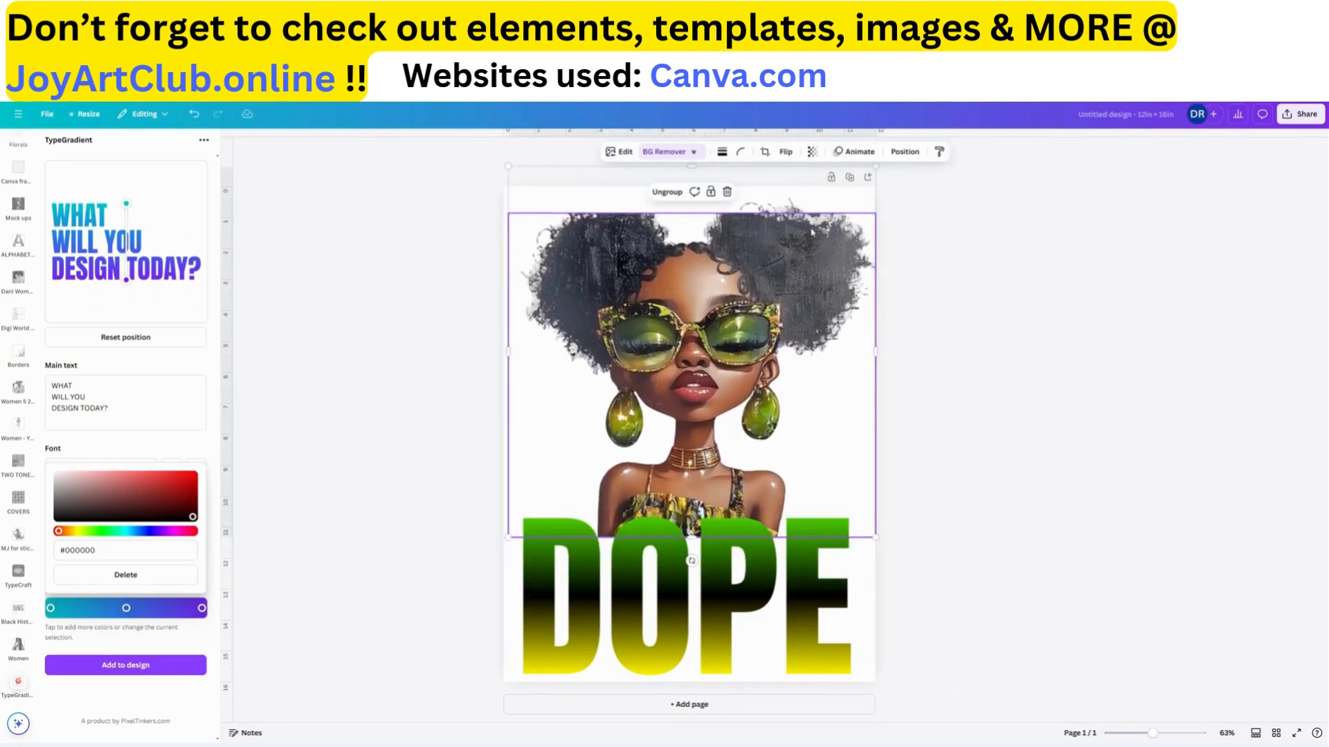
- Ungroup the portrait and try to reposition and rotate the small hair patch above the right hair puff
left_click(667, 194)
left_click_drag(803, 221, 771, 202)
left_click(963, 308)
left_click(763, 196)
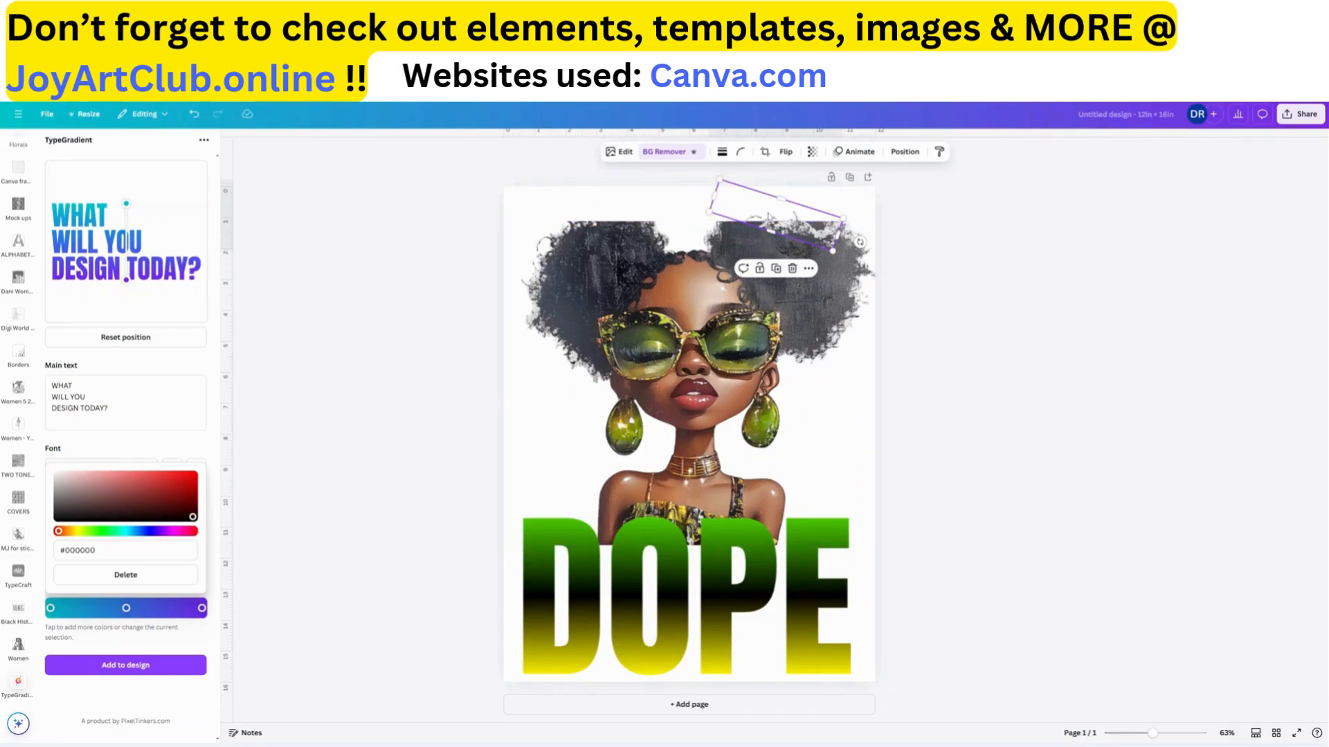
left_click_drag(771, 207, 778, 200)
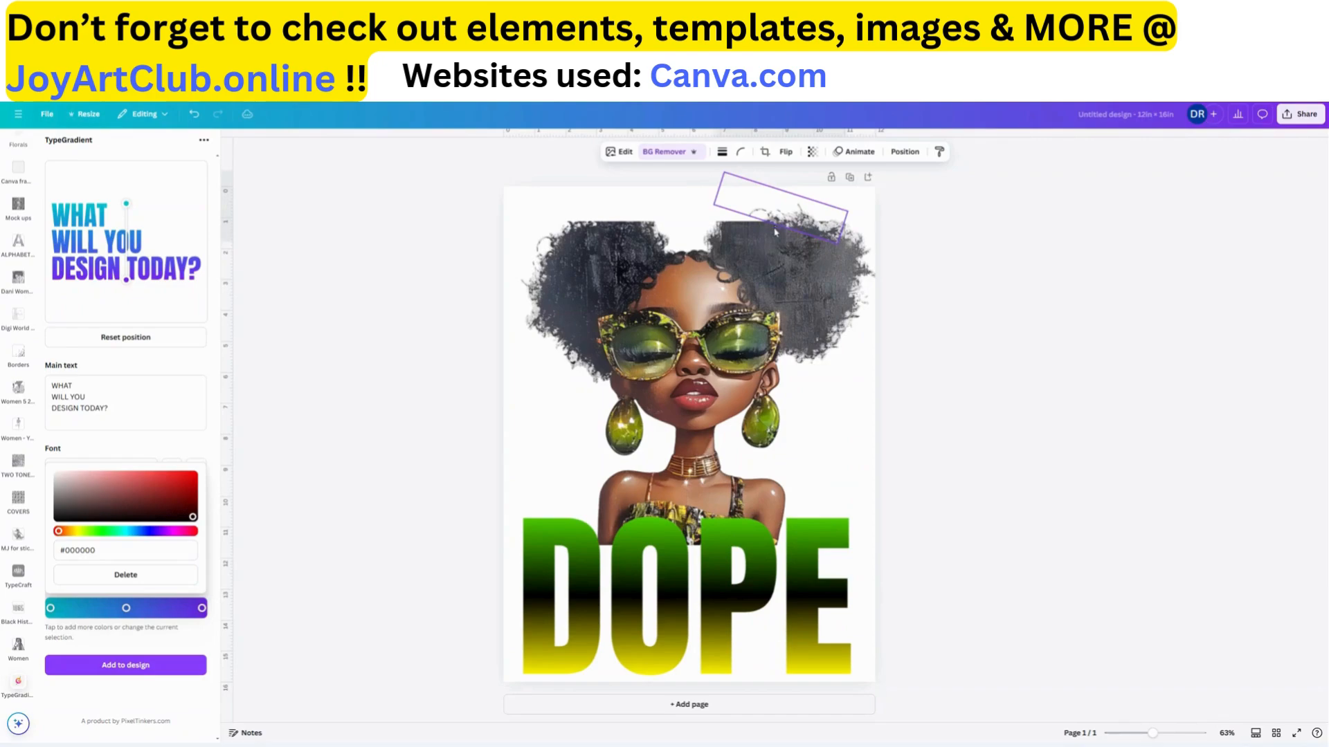
left_click_drag(867, 238, 867, 223)
- Try to enlarge, straighten and shift the hair patch along the top edge of the right hair puff
left_click_drag(786, 213, 745, 212)
left_click_drag(819, 239, 819, 239)
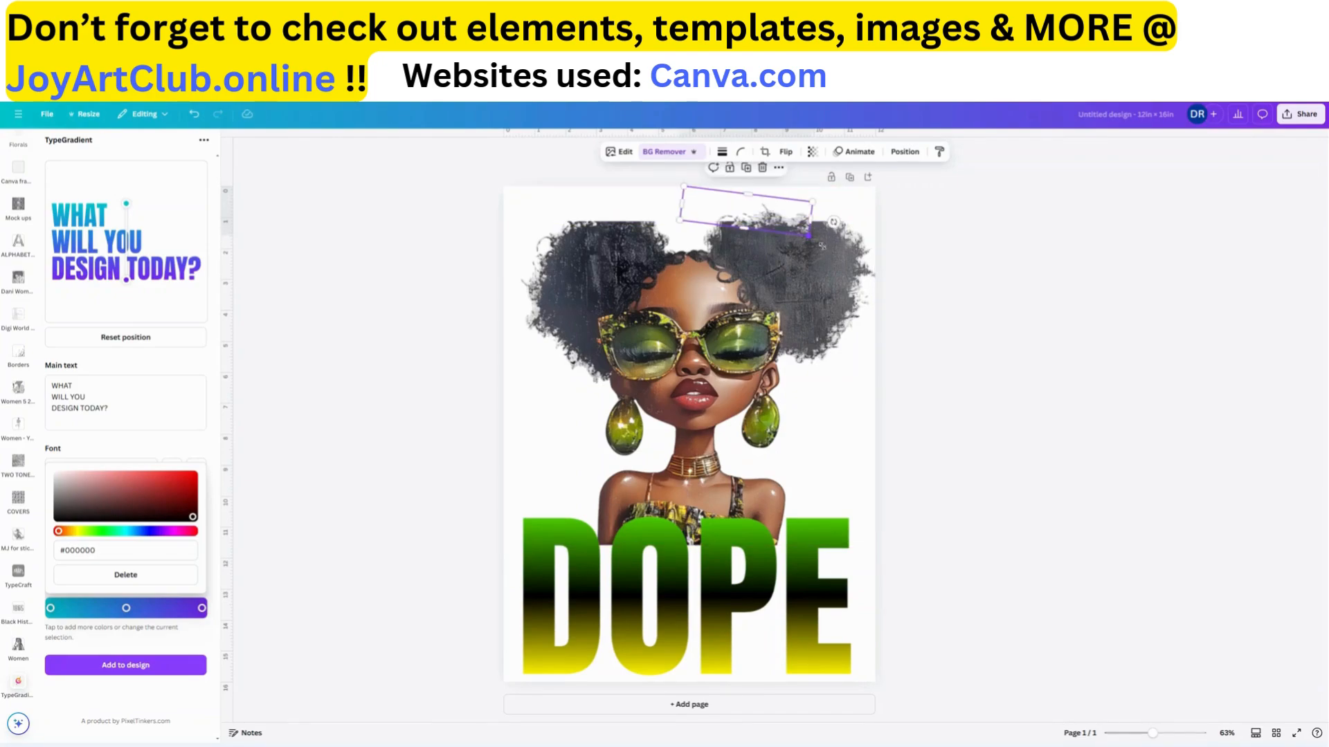
left_click_drag(870, 275, 842, 234)
left_click_drag(757, 201, 756, 199)
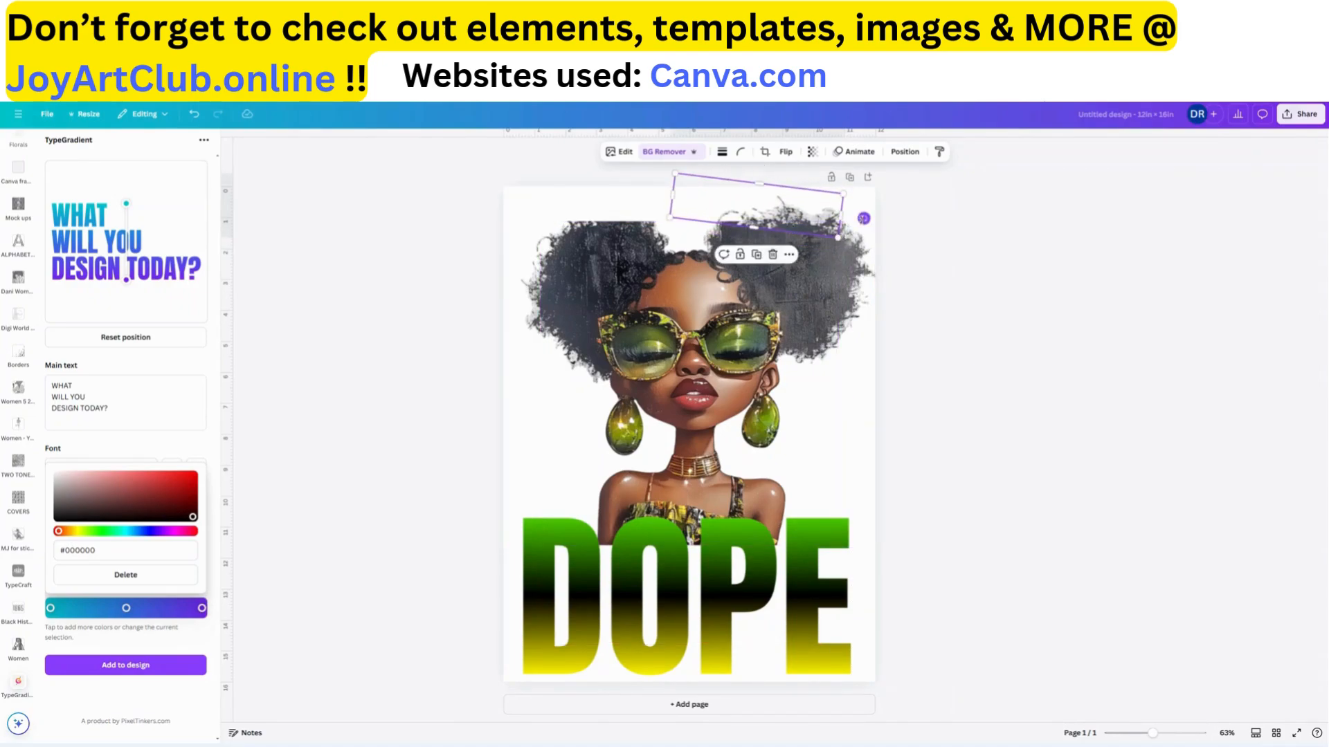
left_click_drag(864, 216, 797, 218)
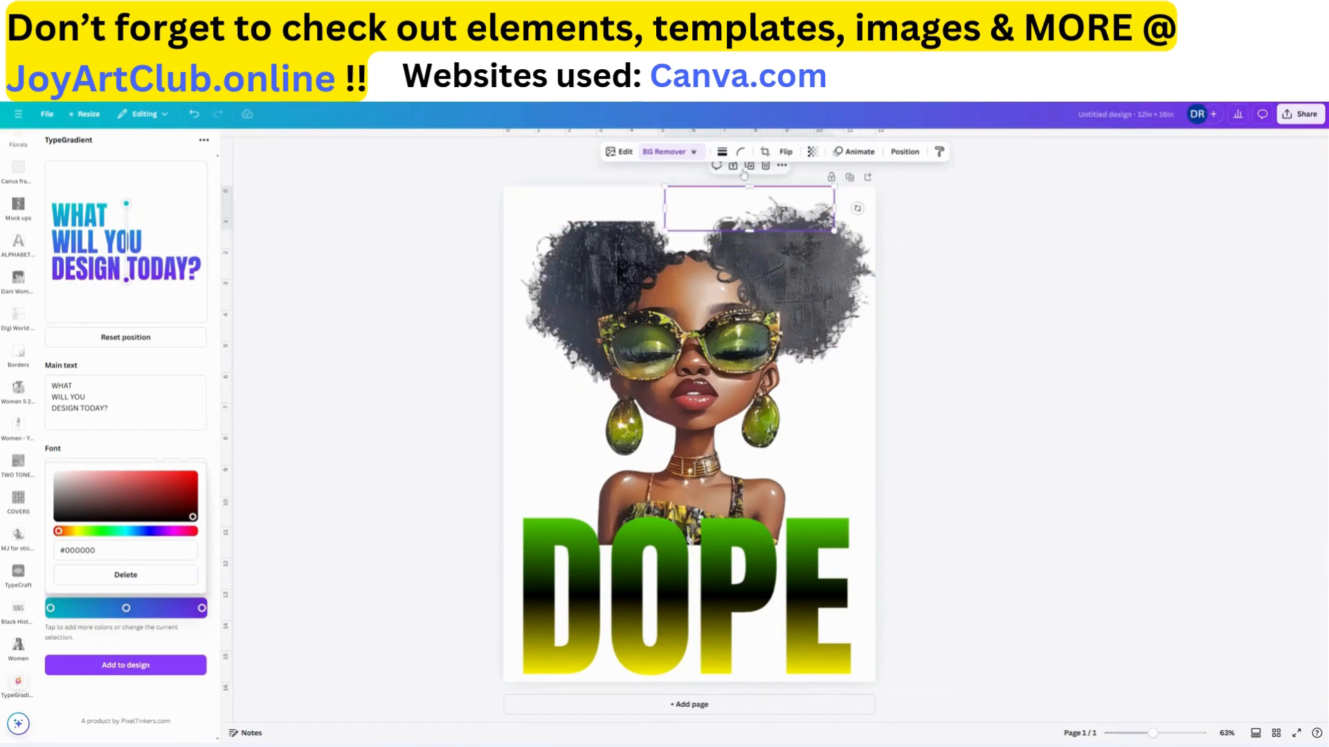
mouse_move(789, 233)
left_mouse_down()
mouse_move(723, 237)
mouse_move(798, 229)
left_mouse_up()
- Try to flip the hair patch, move it over the right hair puff and narrow it from its right side
left_click(787, 153)
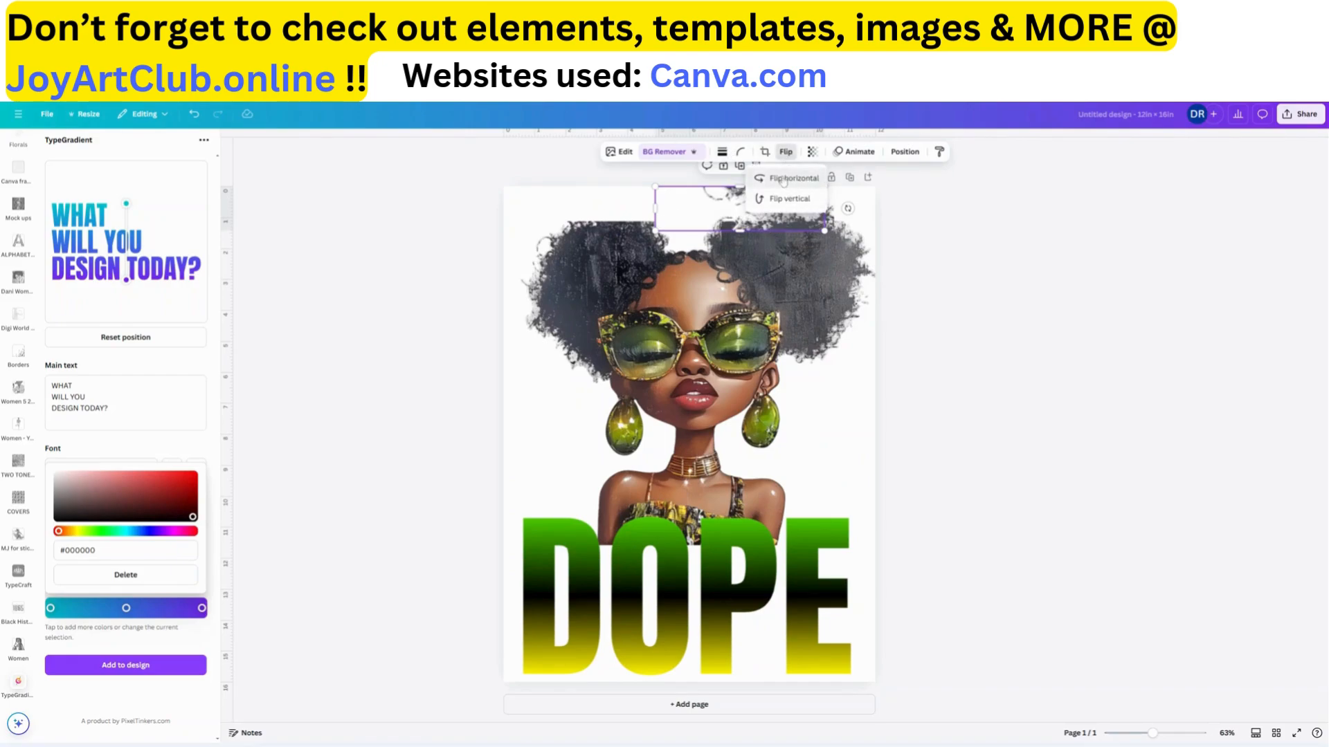
left_click(758, 198)
left_click_drag(733, 221, 789, 221)
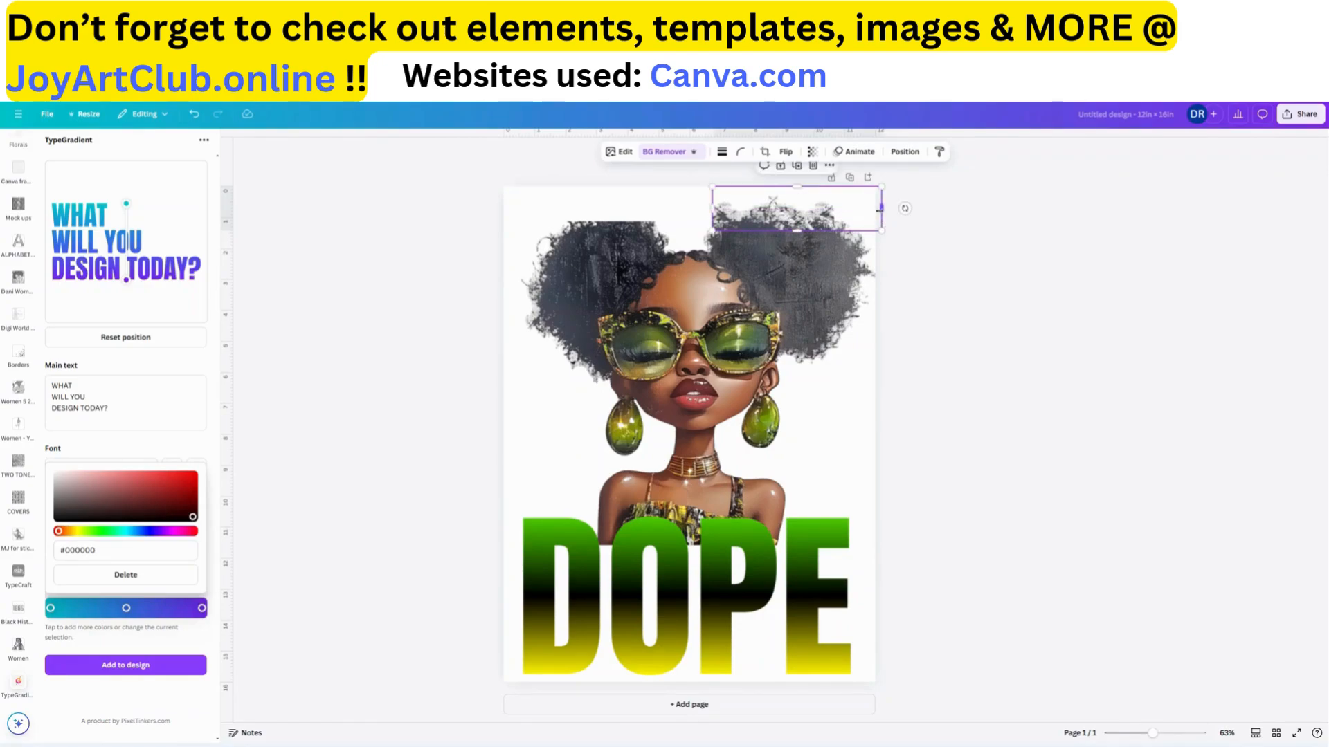
left_click_drag(881, 208, 785, 208)
left_click(995, 281)
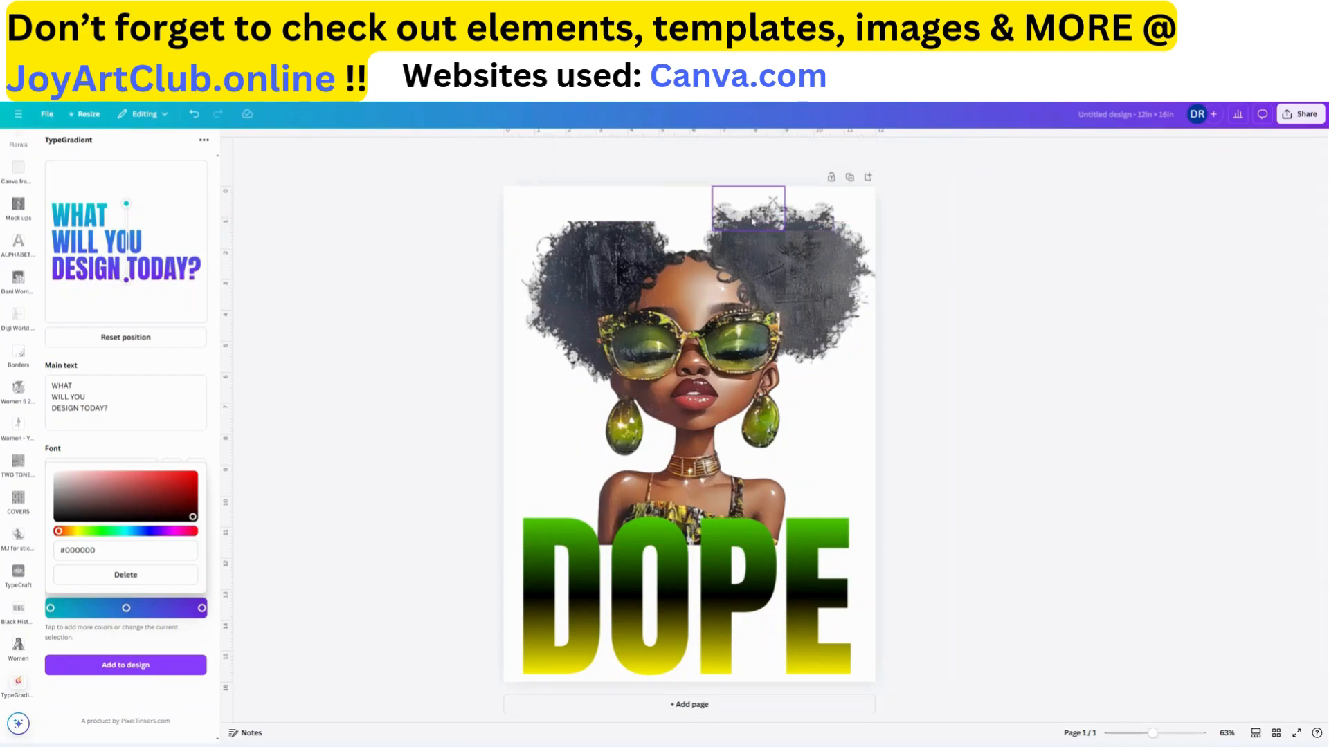
- Try to move and enlarge the portrait image separately from its hair patch
left_click_drag(744, 223, 744, 260)
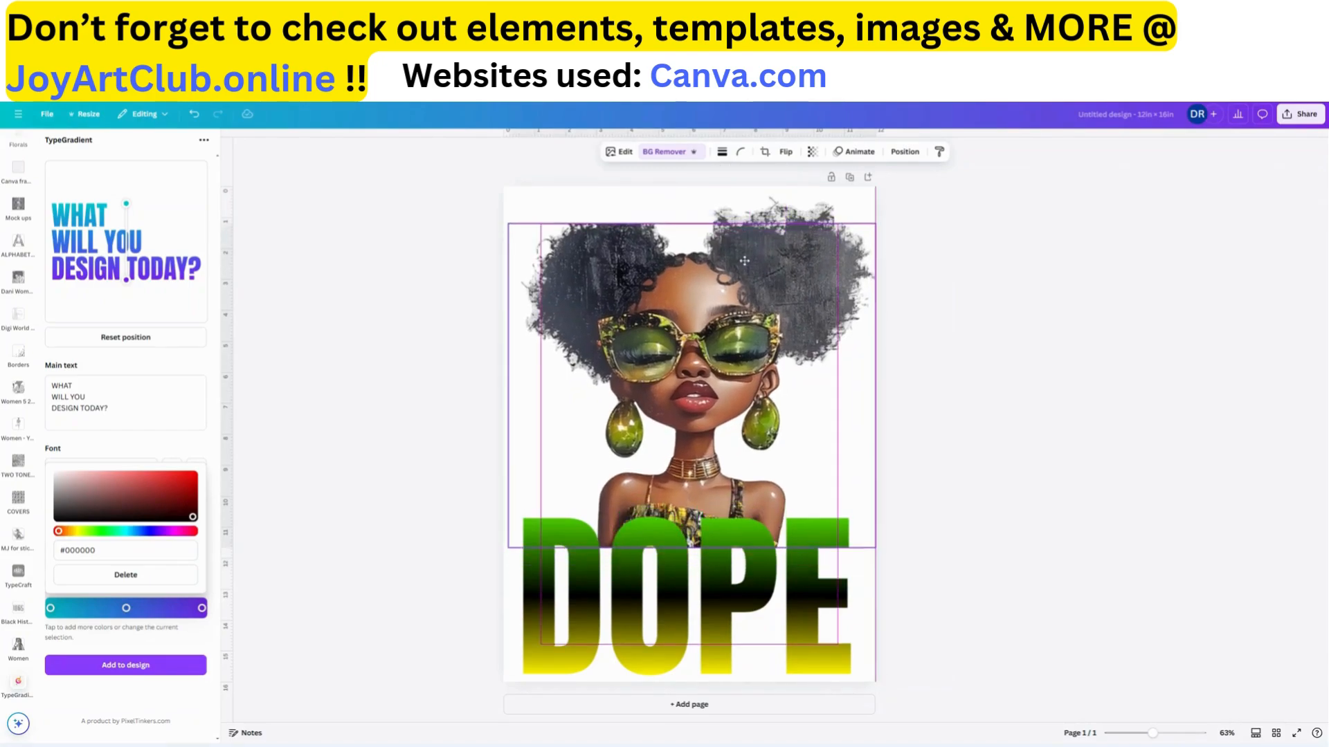
left_click_drag(691, 222, 692, 199)
left_click_drag(767, 284, 624, 265)
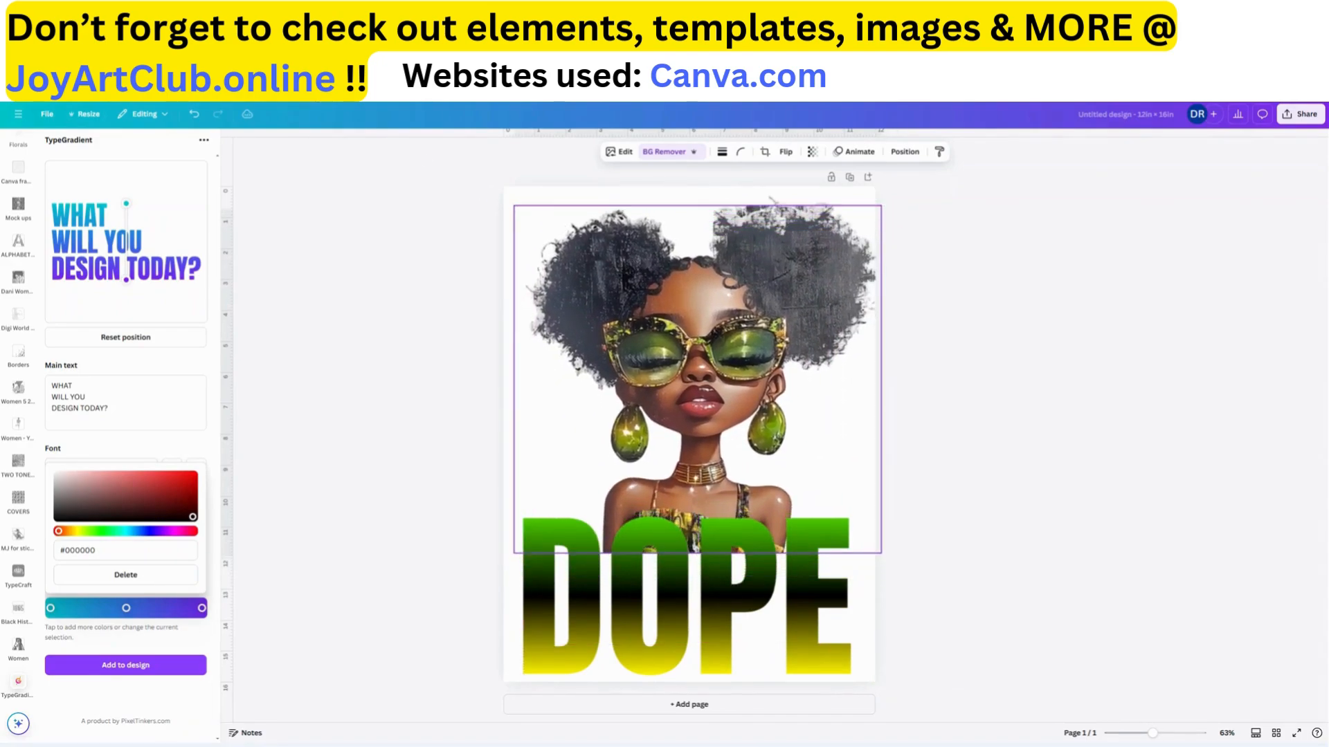
- Undo the portrait resize, all the hair patch edits and the ungrouping
left_click(195, 114)
left_click(194, 115)
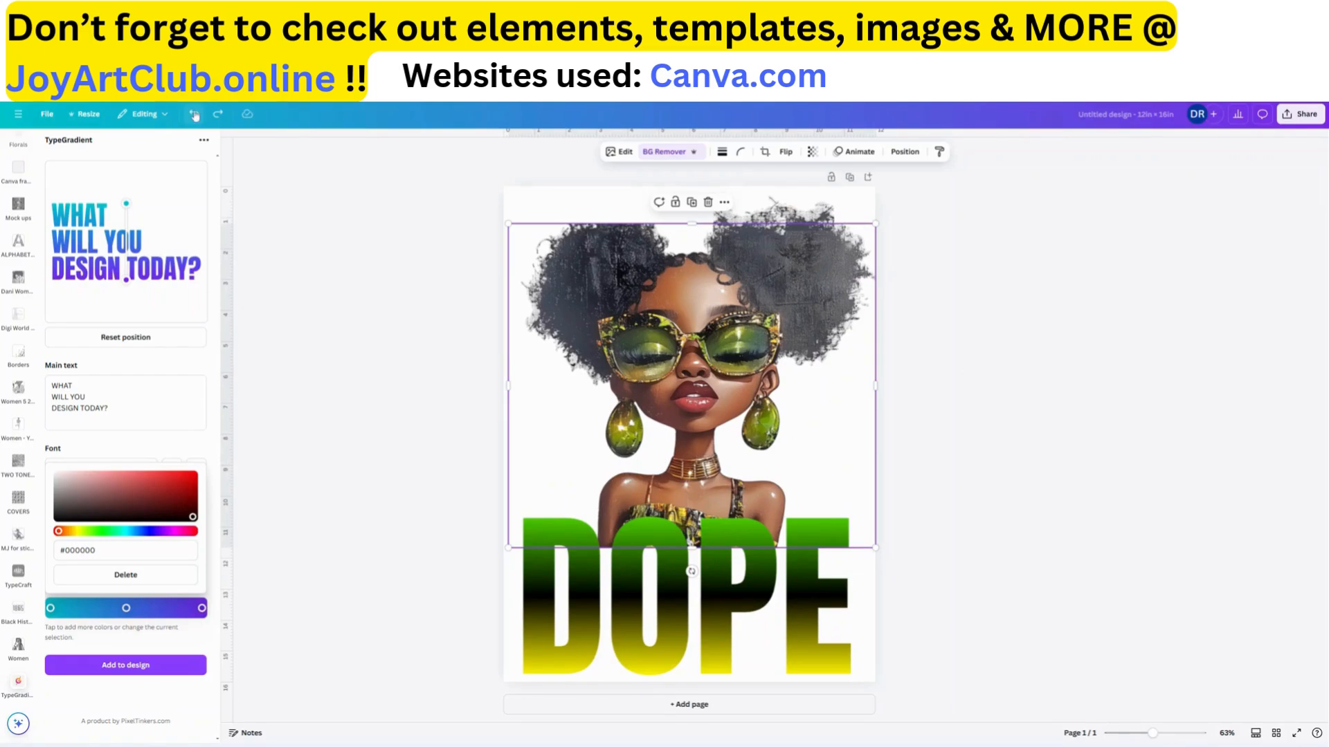
left_click(194, 115)
left_click(194, 115)
left_click(194, 115)
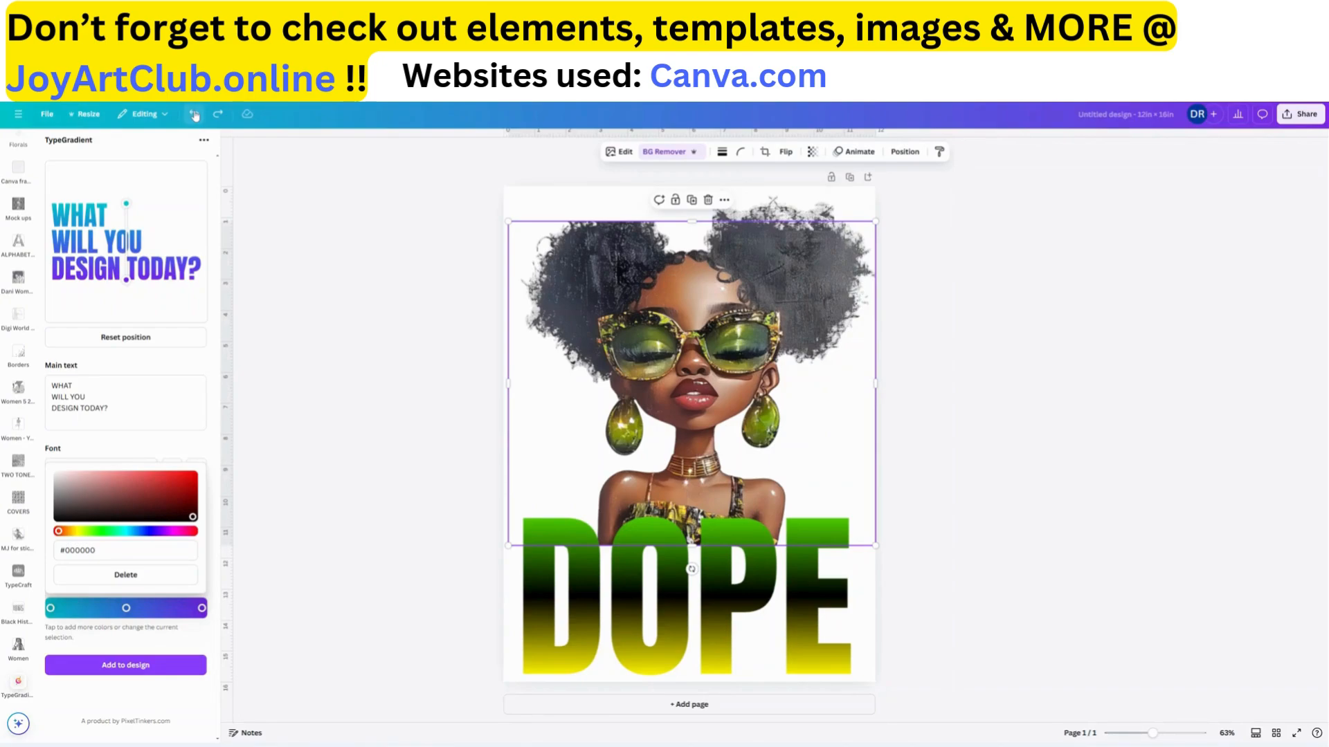
left_click(195, 115)
left_click(195, 115)
left_click(194, 115)
left_click(194, 114)
left_click(195, 115)
left_click(194, 115)
left_click(195, 115)
left_click(195, 115)
left_click(196, 114)
left_click(198, 113)
left_click(198, 113)
left_click(199, 112)
left_click(200, 111)
left_click(201, 111)
left_click(201, 111)
left_click(202, 110)
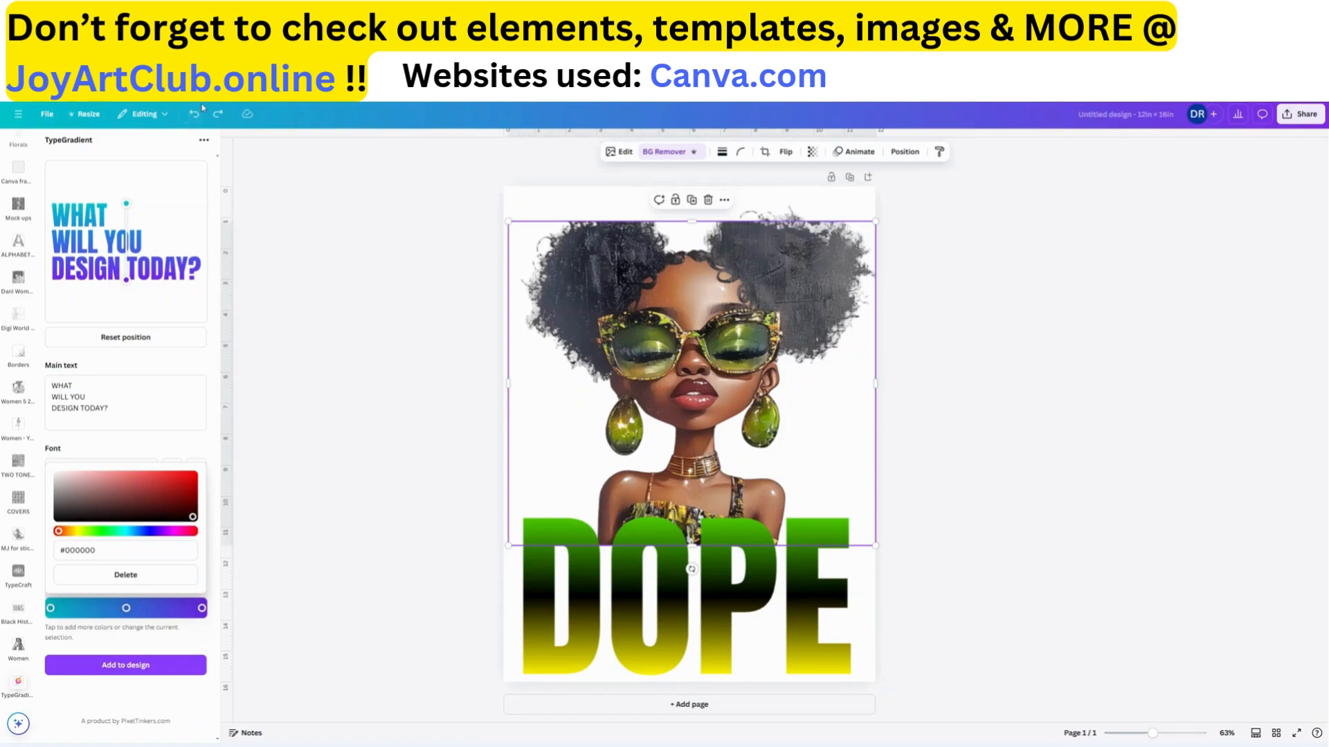
left_click(198, 116)
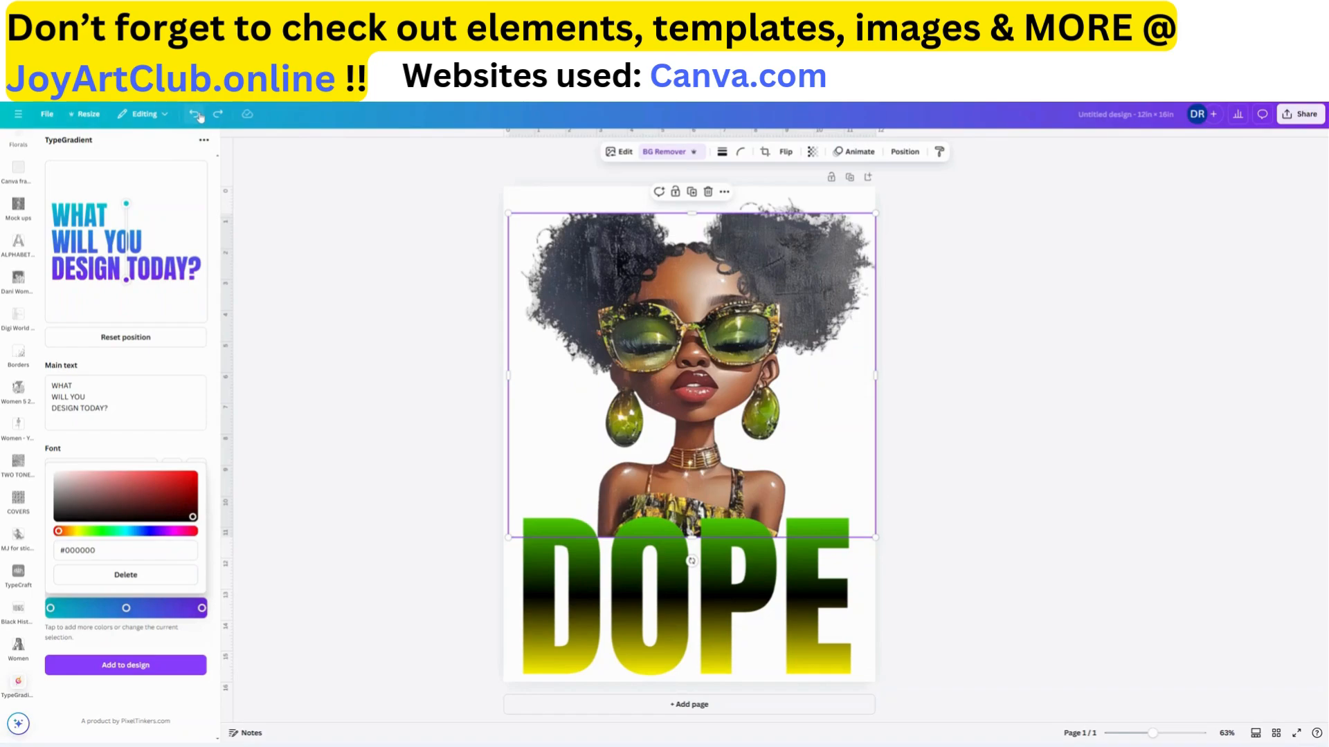
left_click(198, 115)
- Undo the earlier cropping and moving of the portrait, and shift its group slightly to the page's right edge
left_click(199, 116)
left_click(198, 115)
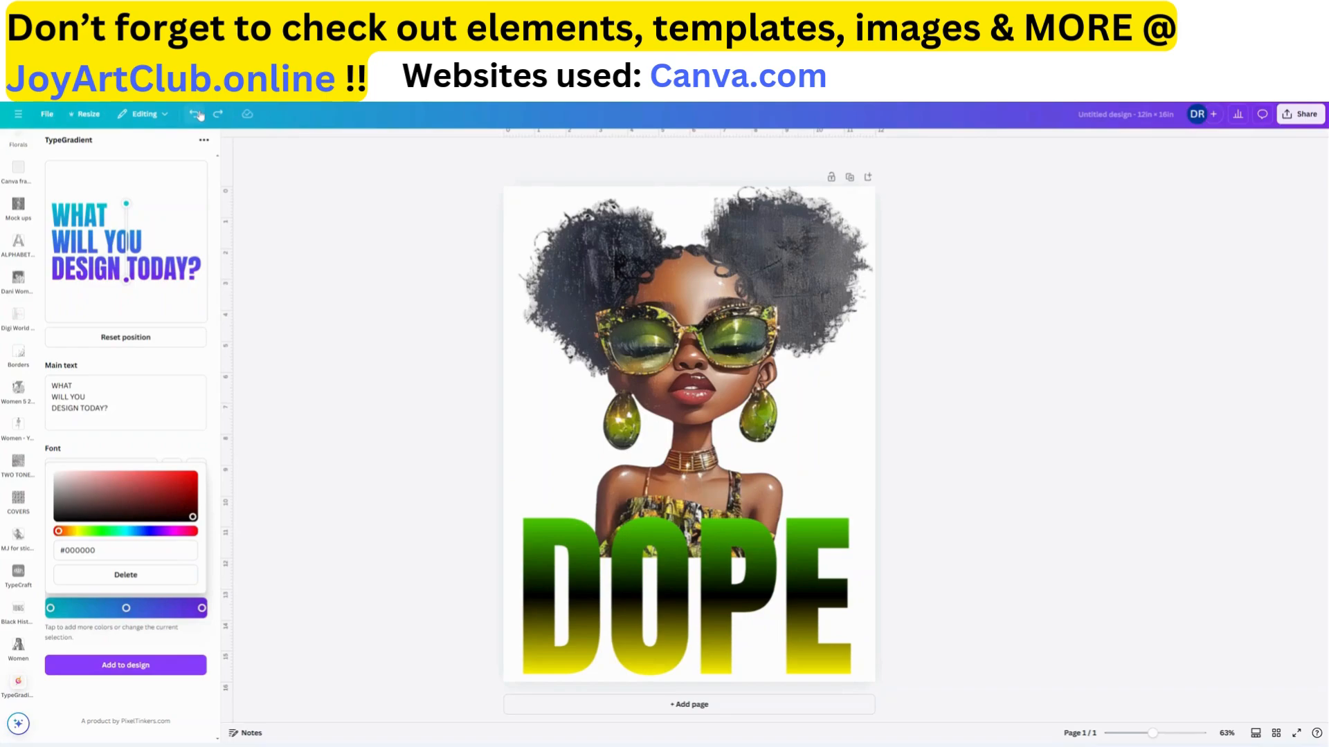
left_click(200, 116)
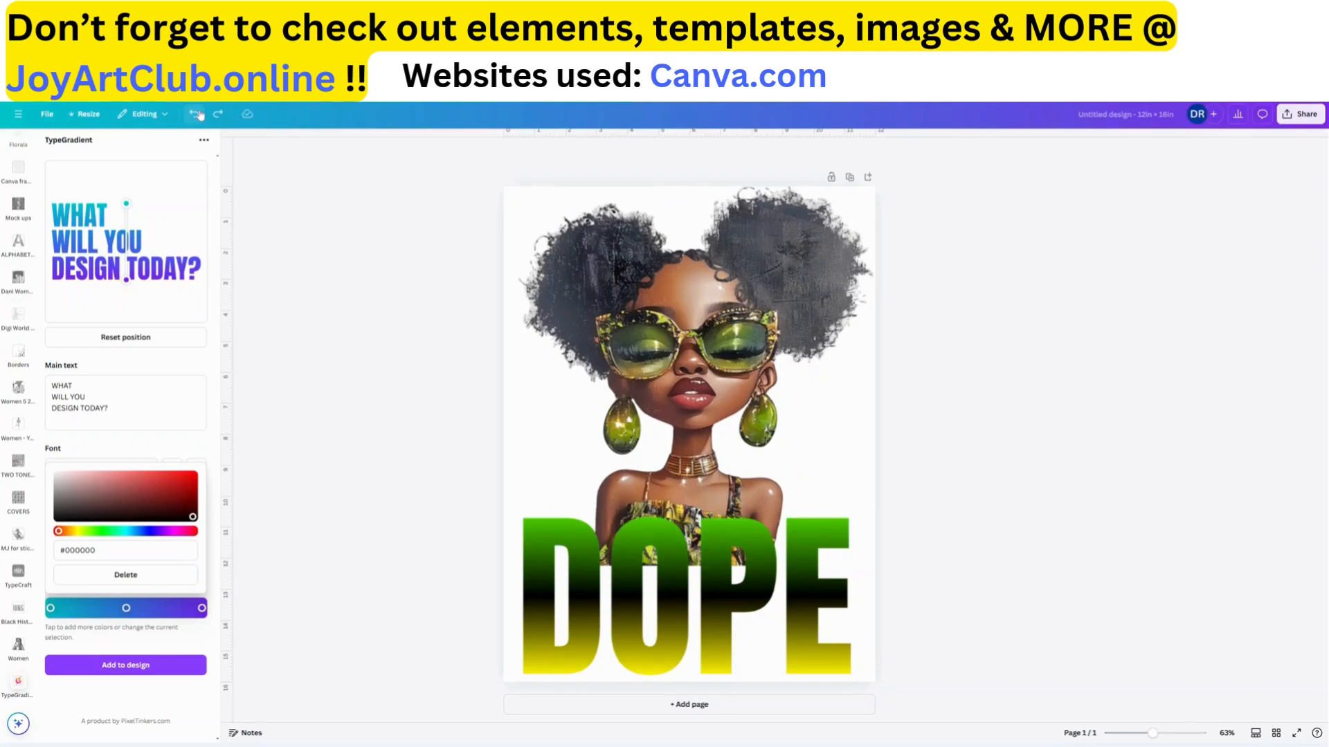
left_click(199, 115)
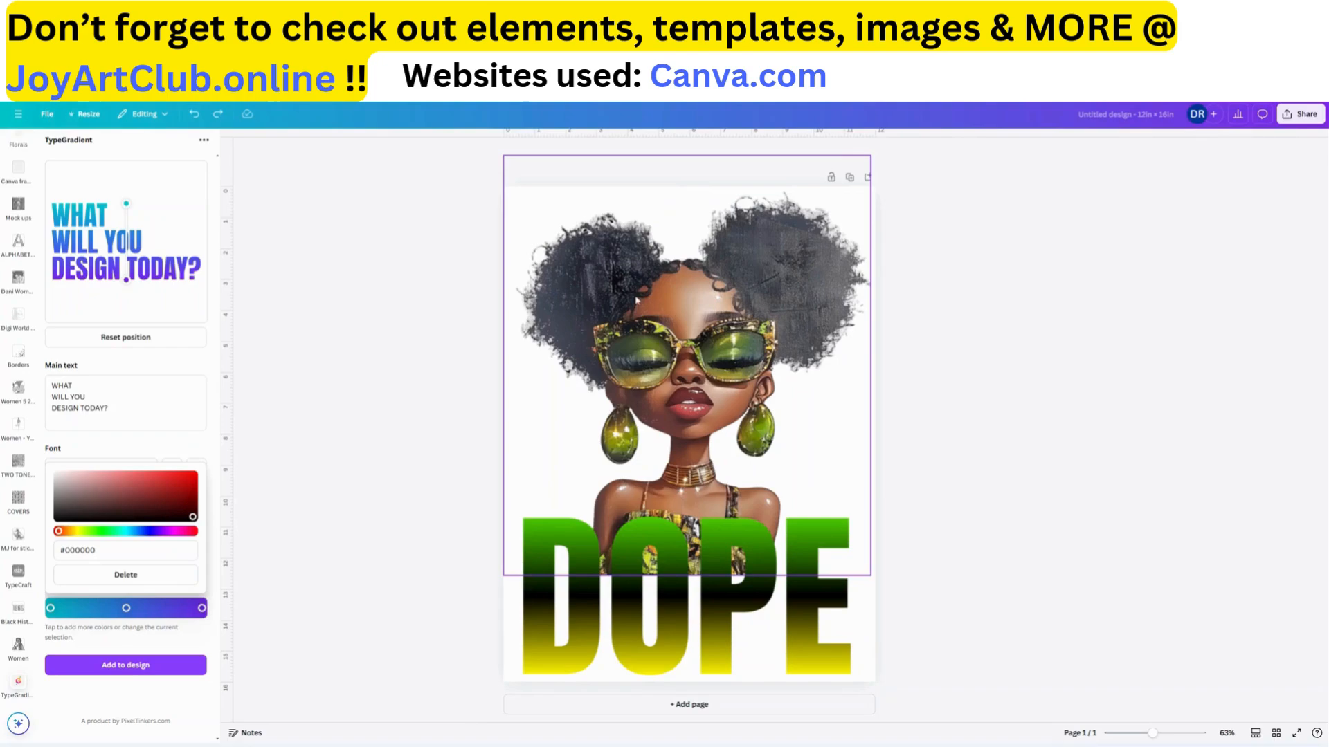
mouse_move(718, 299)
left_mouse_down()
mouse_move(723, 325)
mouse_move(724, 281)
mouse_move(723, 296)
left_mouse_up()
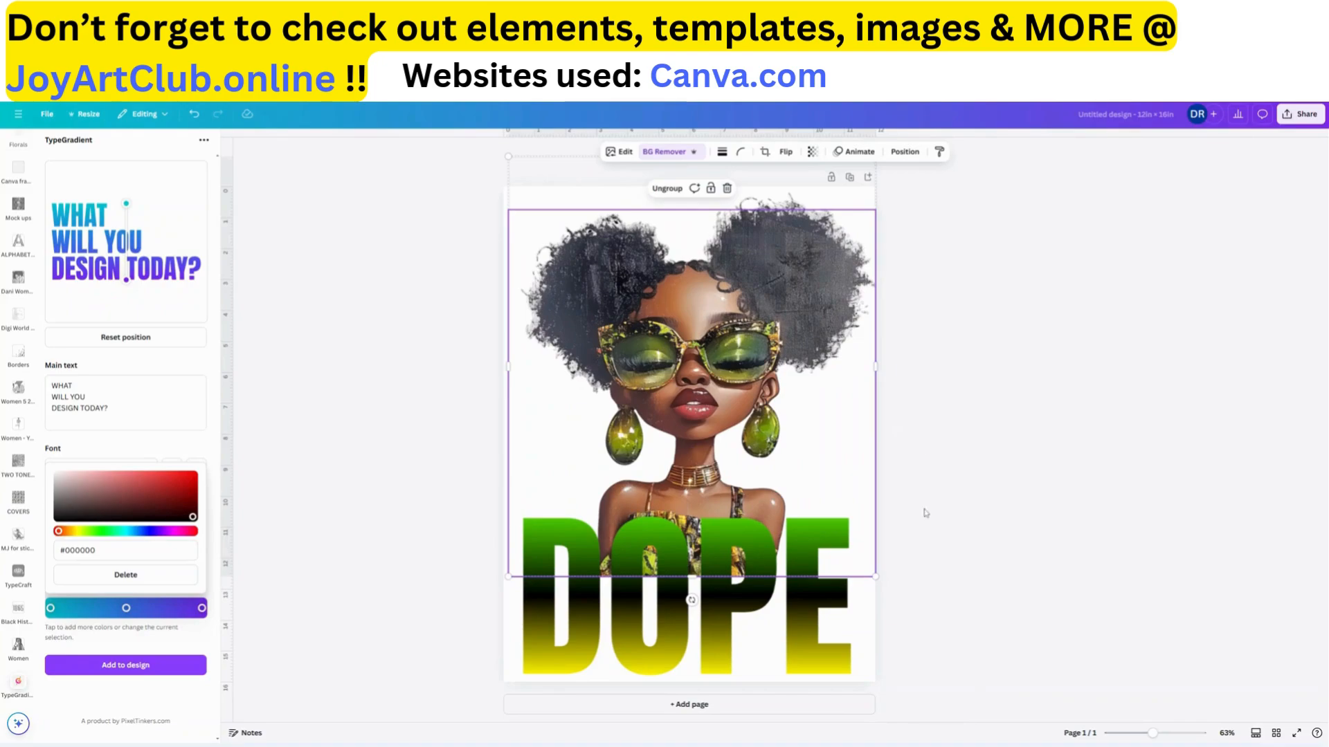
- Move the DOPE text slightly left and enlarge it to nearly fill the page's width over the portrait's lower edge
left_click_drag(716, 631, 706, 625)
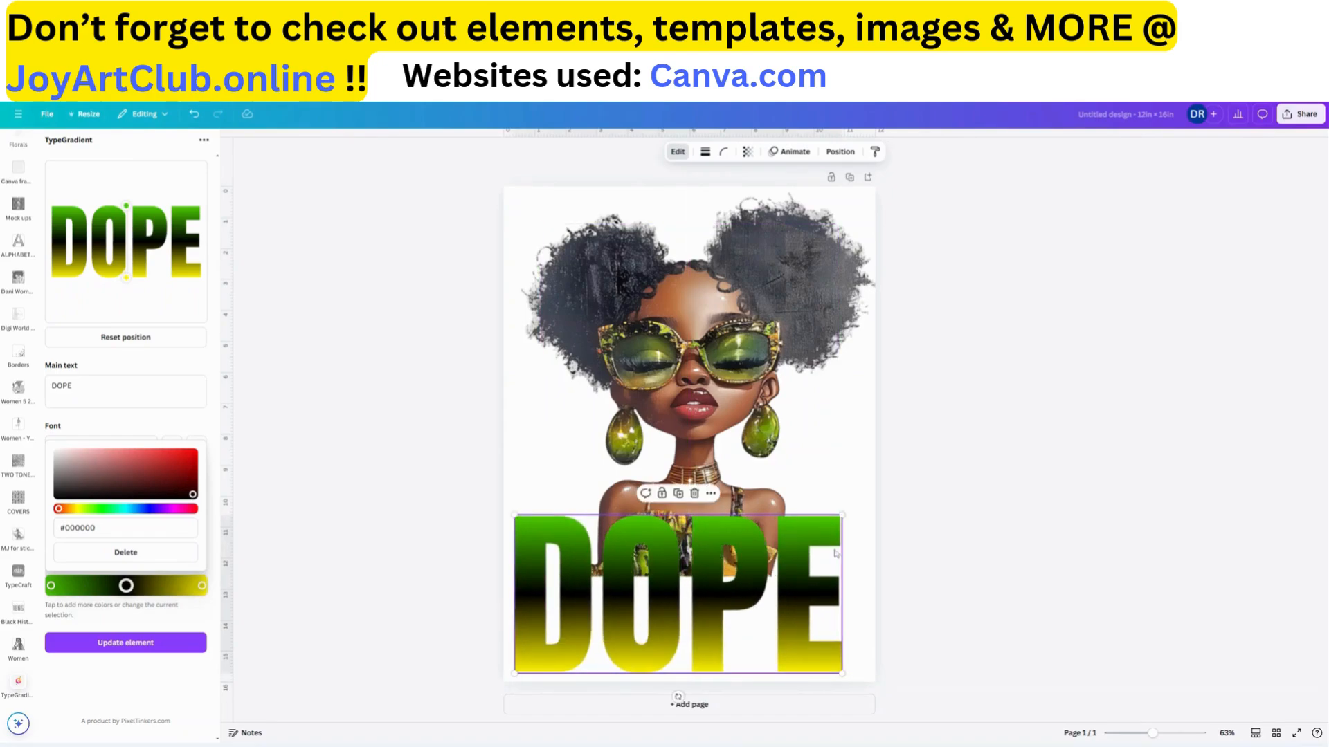
left_click_drag(842, 515, 866, 504)
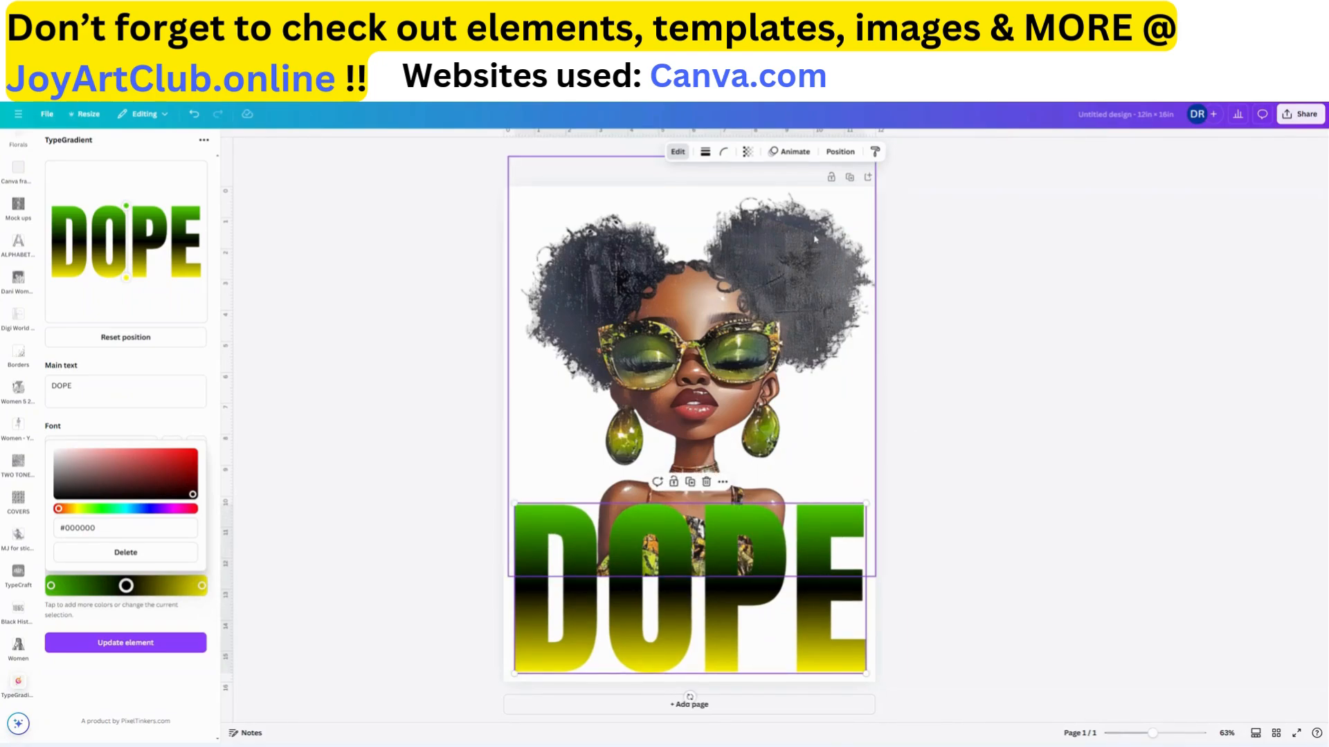
left_click(1084, 573)
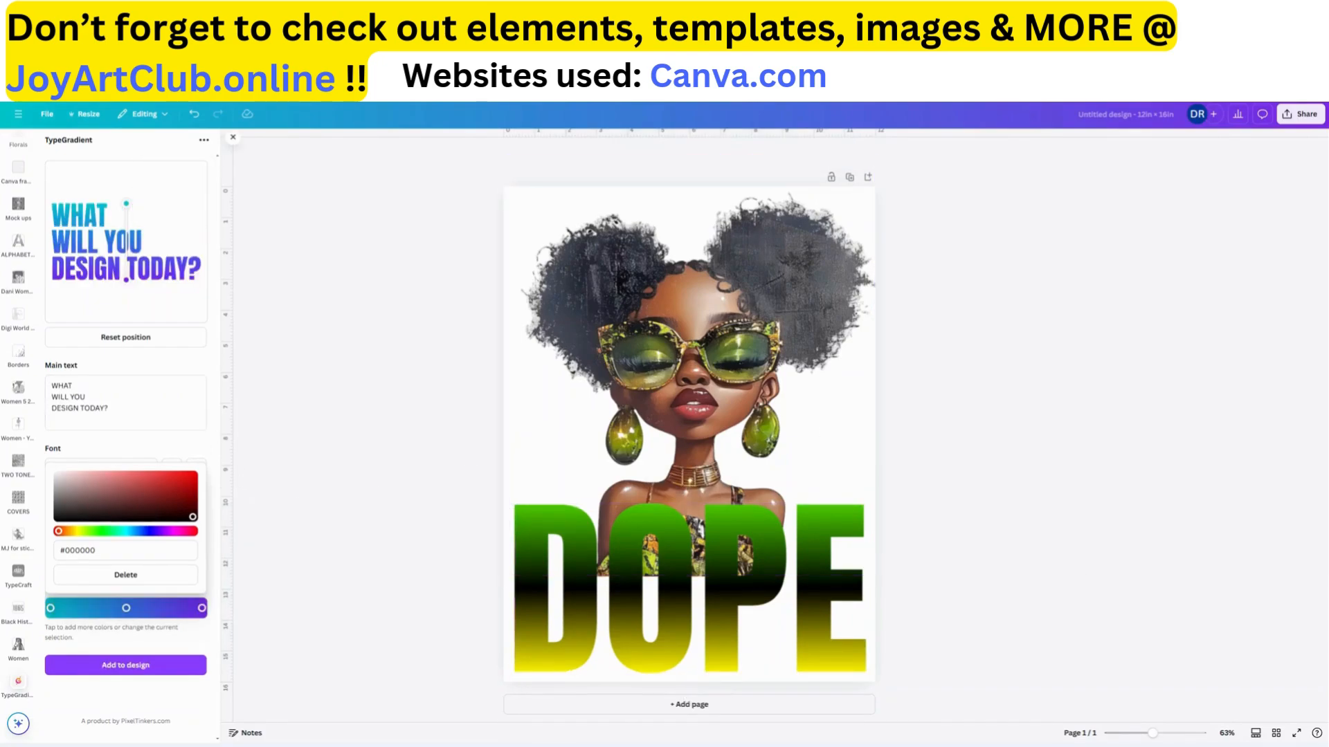
- Search the elements library for "GOLD sparkles" and show all matching graphics
scroll(40, 223, "down", 10)
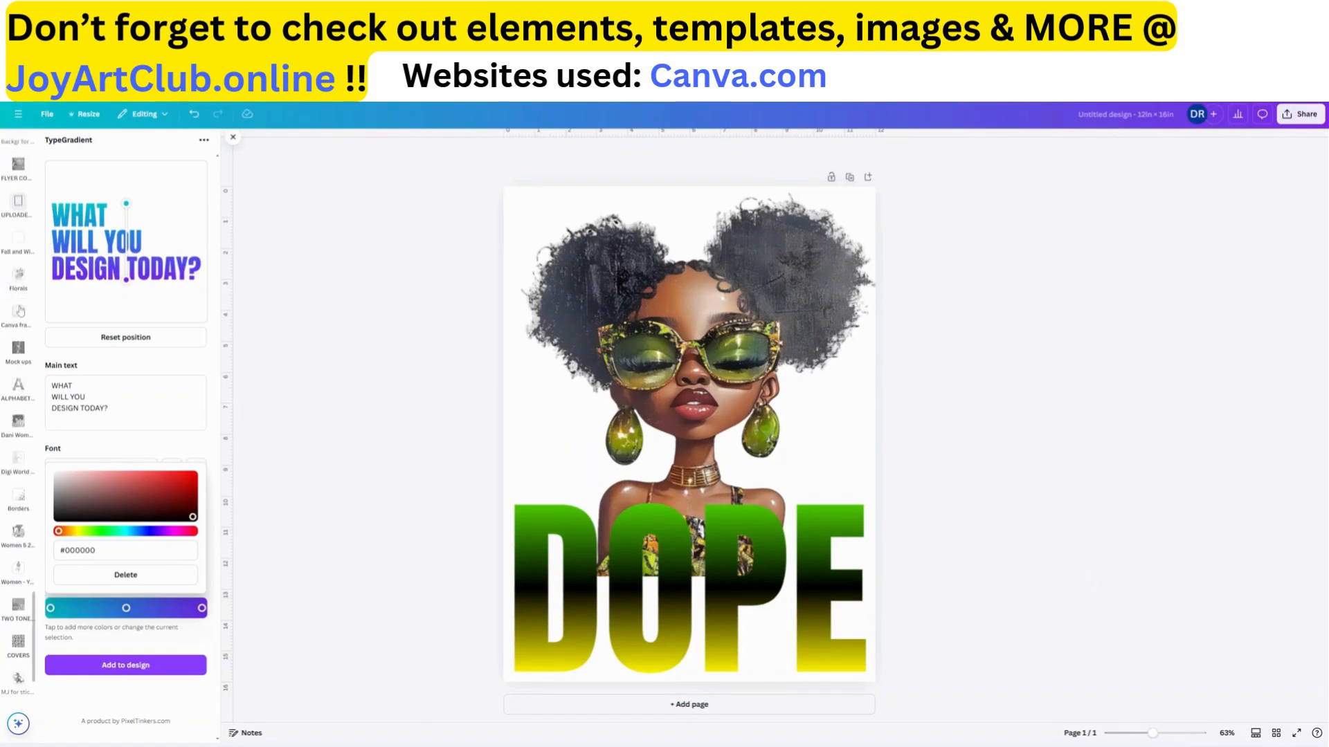
scroll(31, 227, "down", 10)
scroll(30, 227, "up", 20)
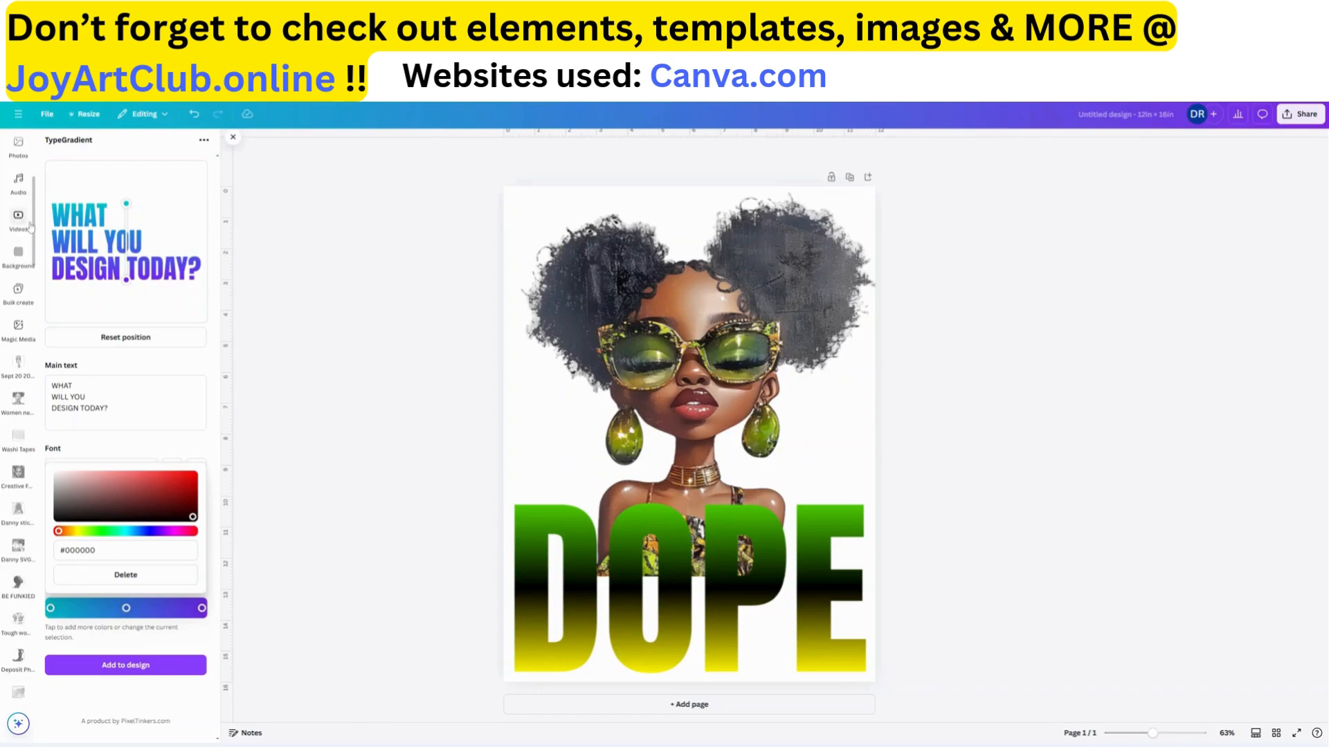
left_click(234, 138)
left_click(19, 183)
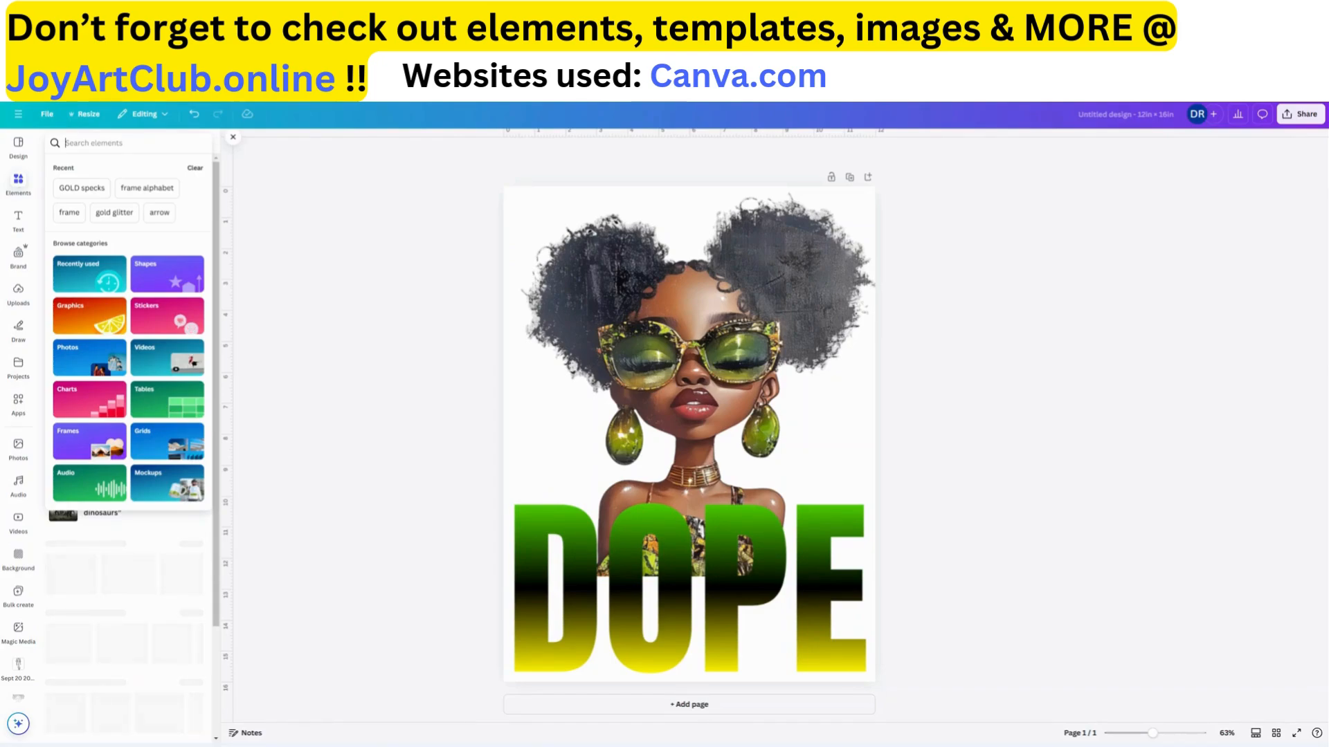
type("GOLD")
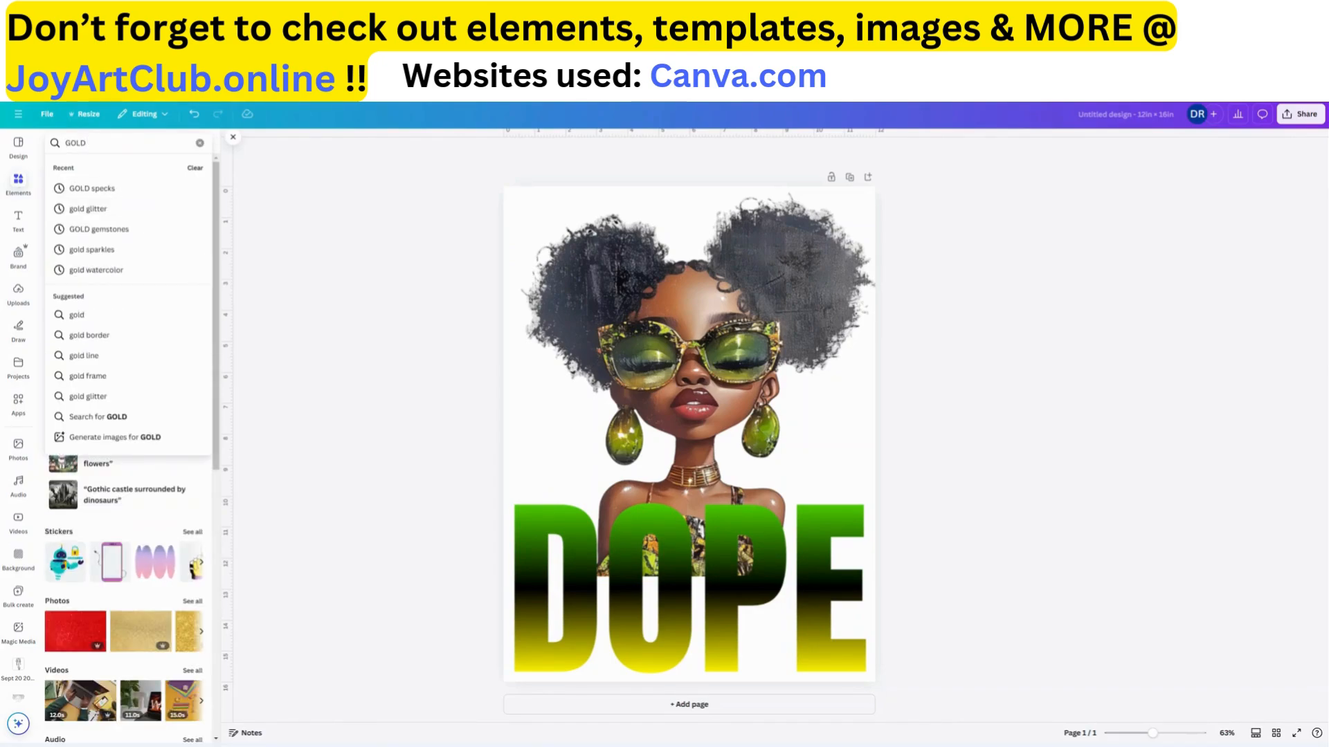
type(" sparkle")
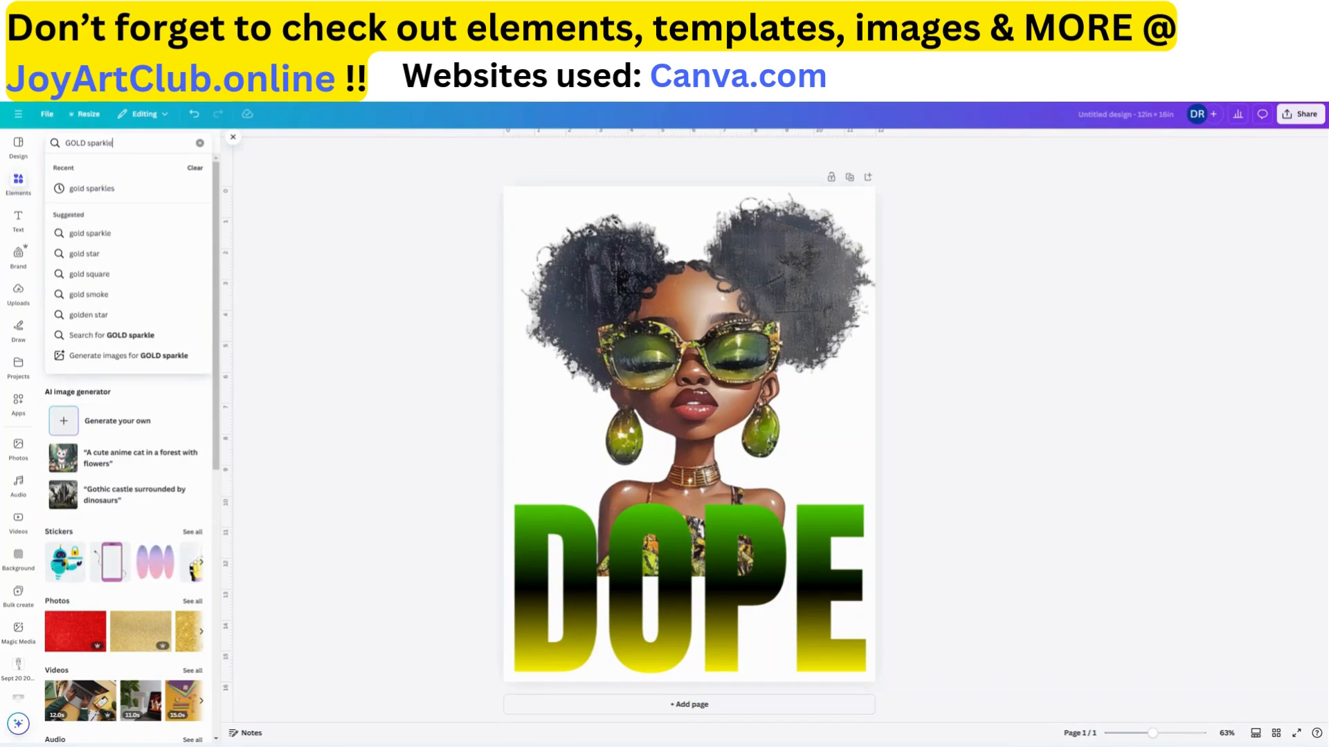
type("s")
key("Return")
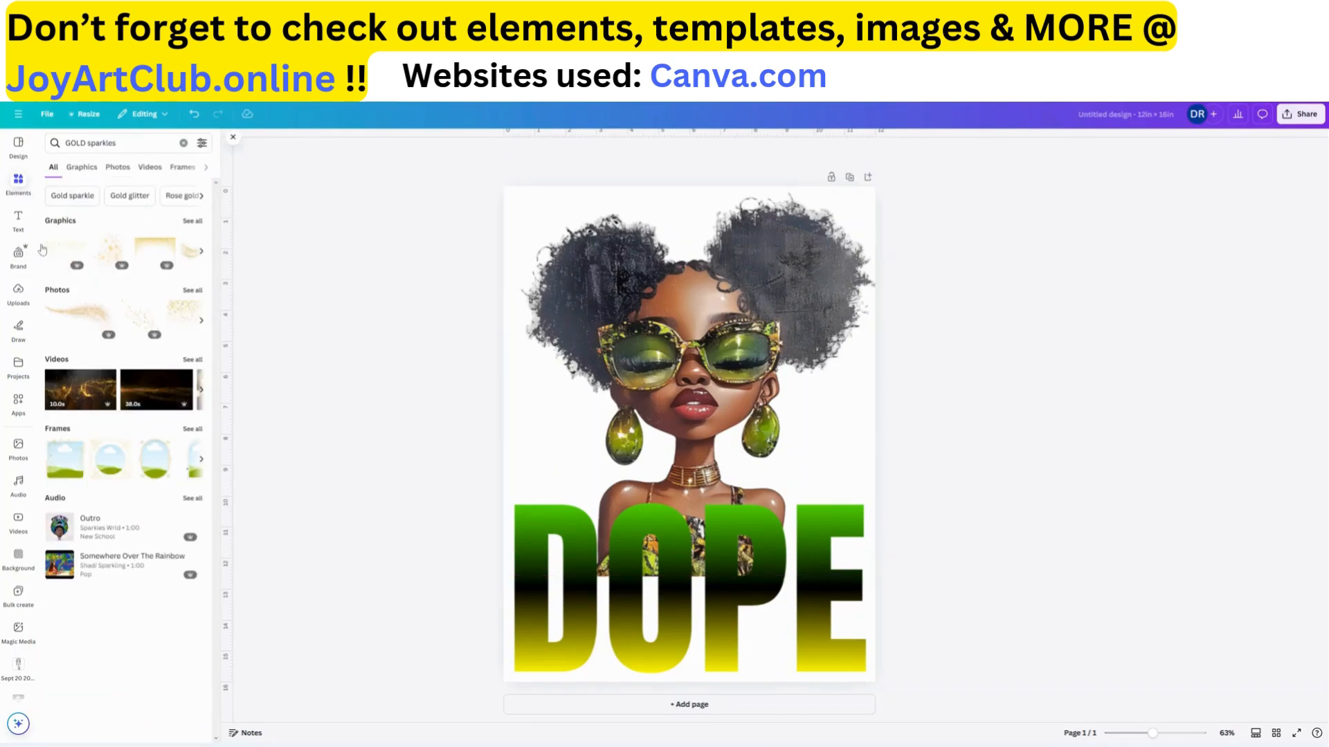
left_click(193, 222)
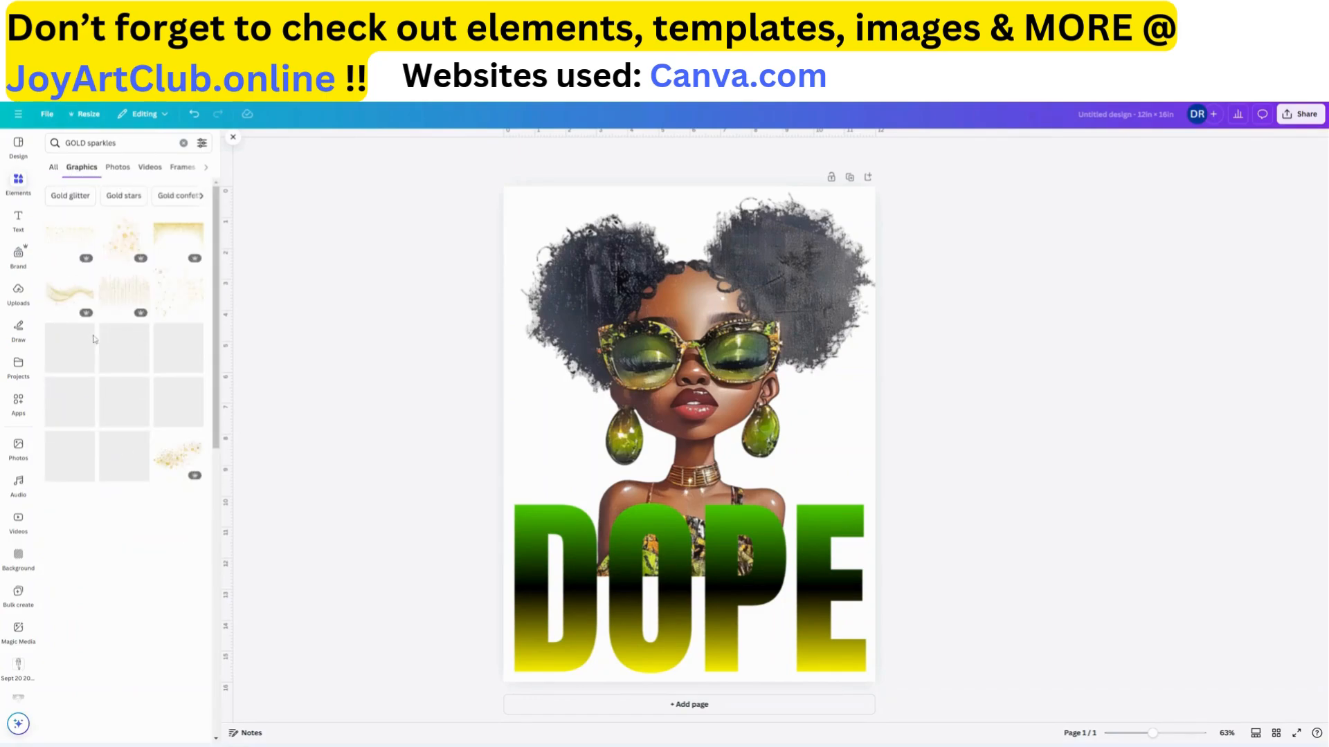
- Add the falling gold sparkle curtain graphic and stretch it over the portrait to about 12.13 × 8.2 in
left_click(119, 301)
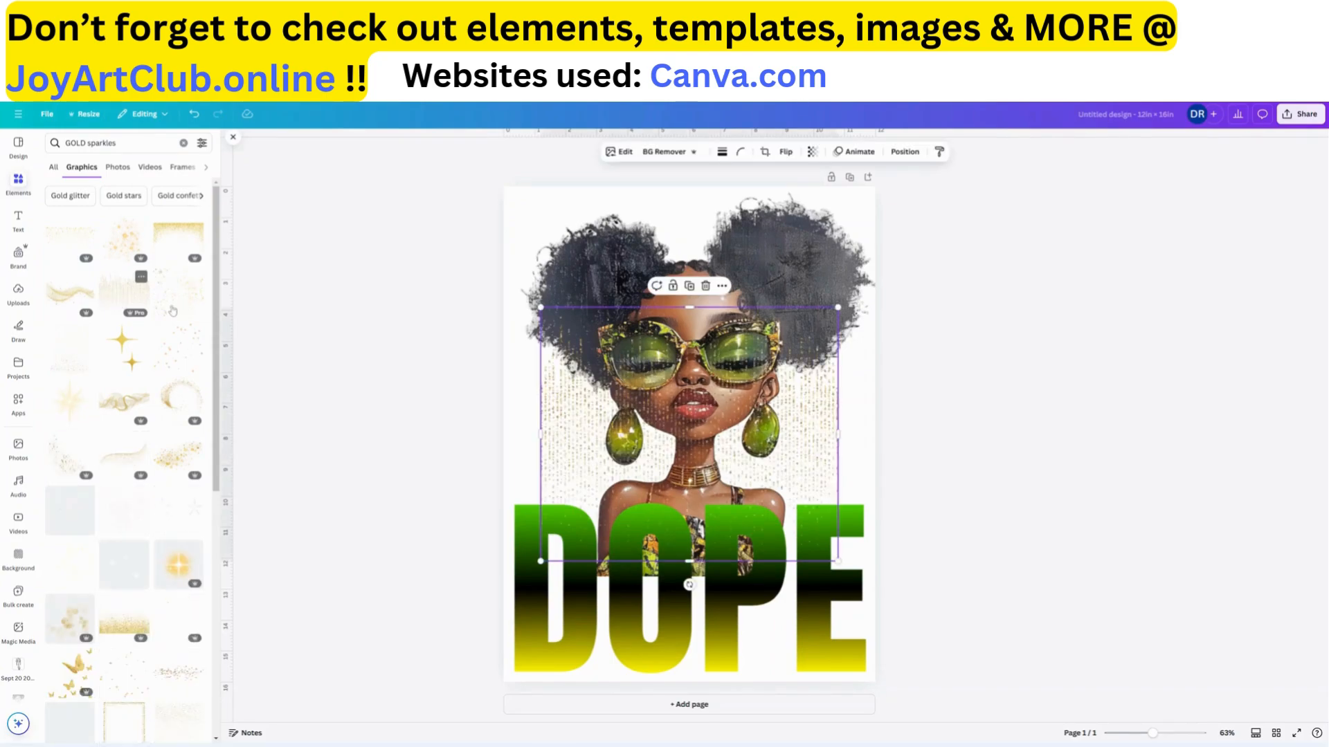
left_click_drag(584, 543, 581, 331)
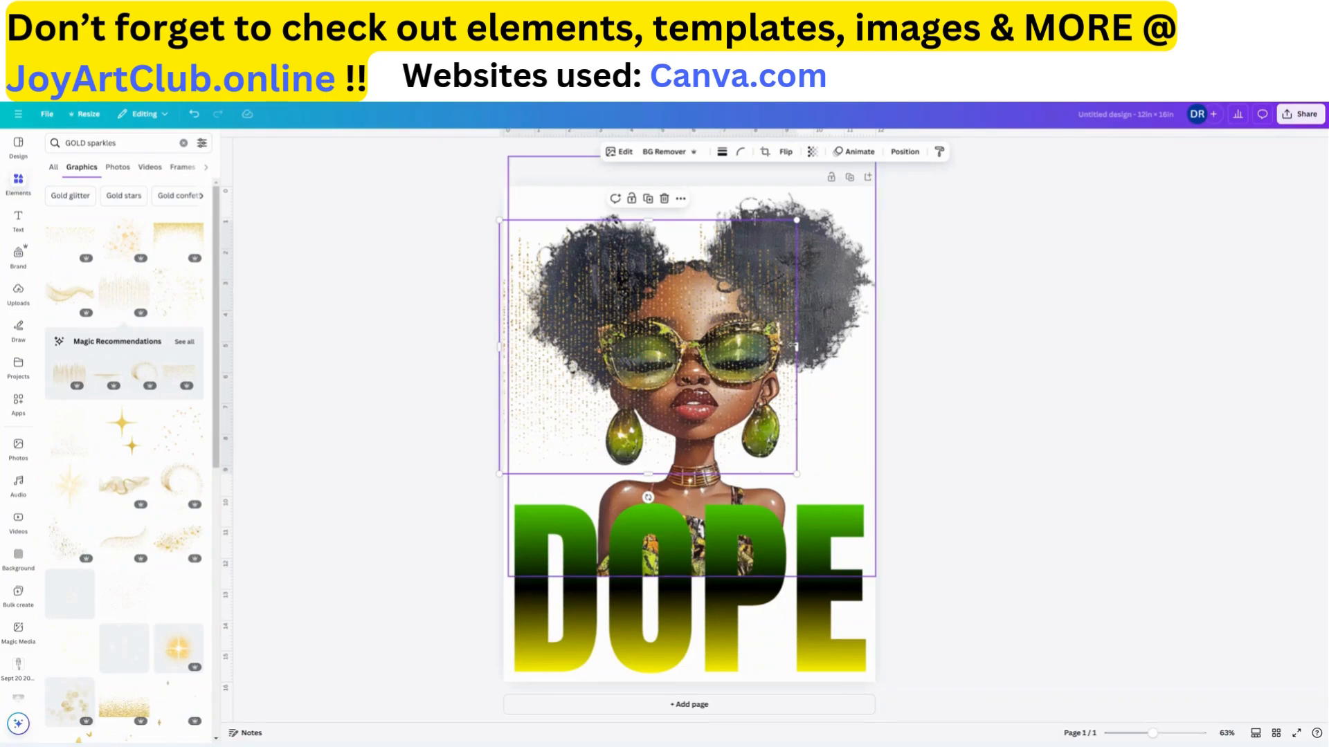
left_click_drag(871, 354, 876, 349)
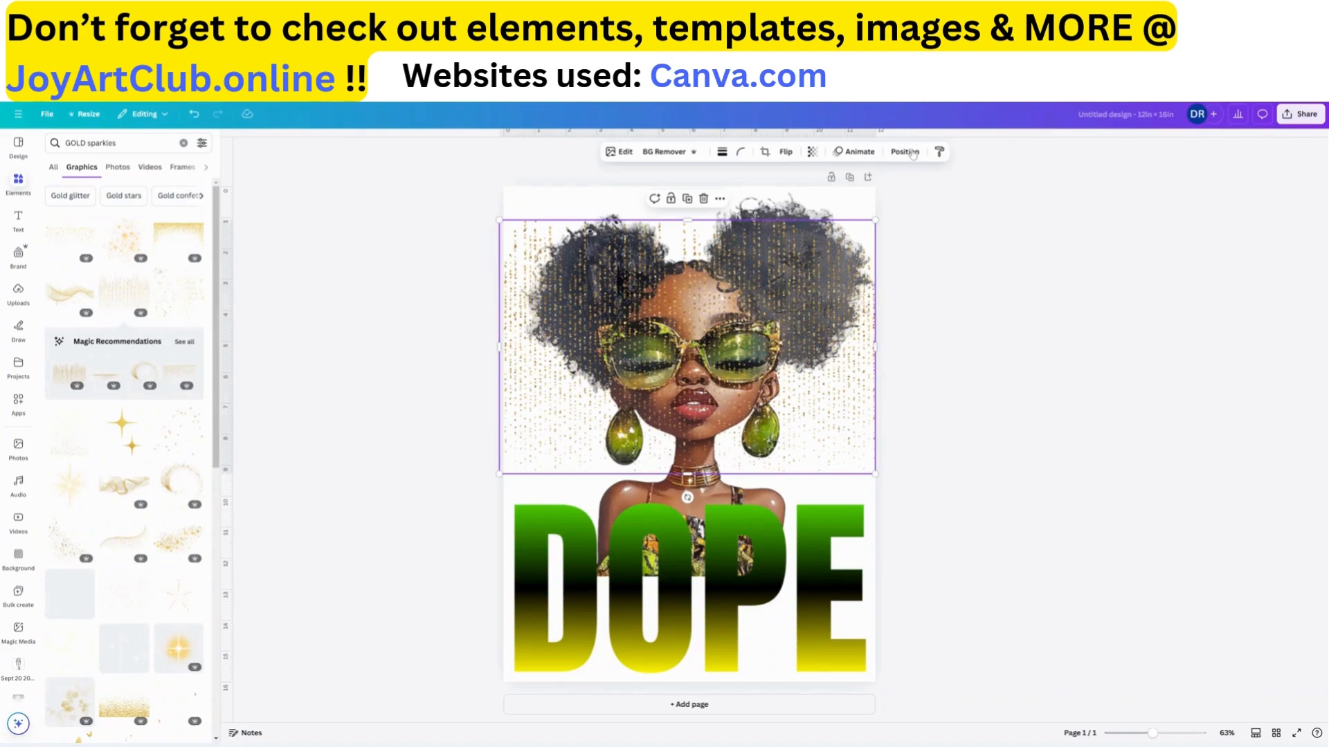
- Send the gold sparkle graphic behind the portrait and centre it horizontally on the page
left_click(889, 156)
left_click(176, 221)
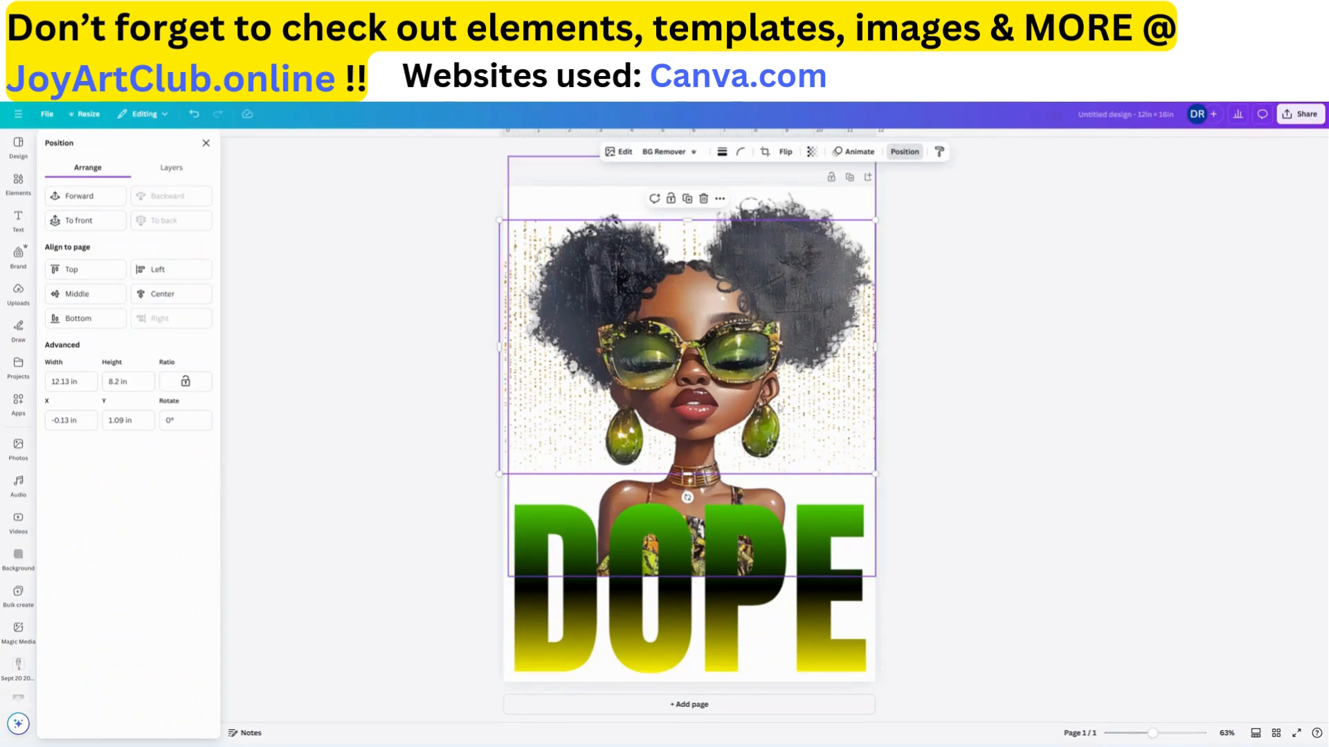
mouse_move(856, 444)
left_mouse_down()
mouse_move(869, 439)
mouse_move(829, 446)
mouse_move(833, 436)
left_mouse_up()
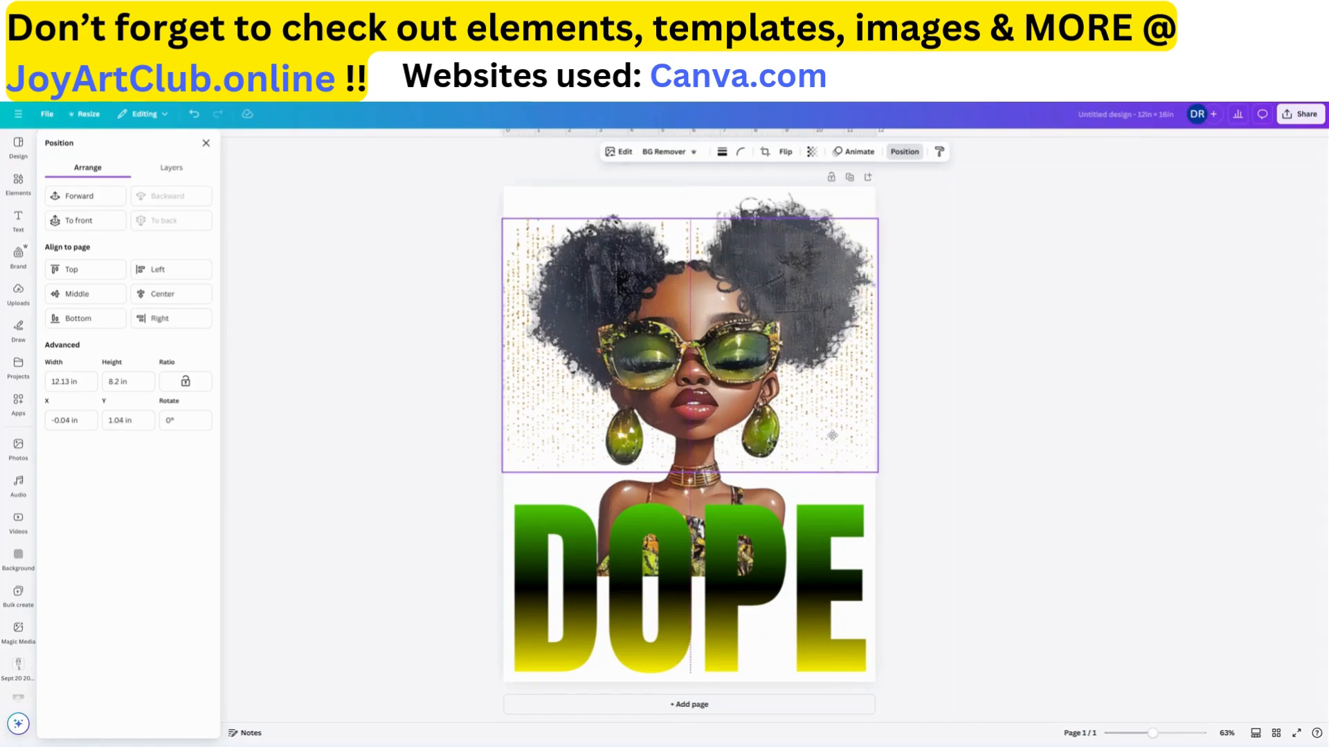
left_click(985, 564)
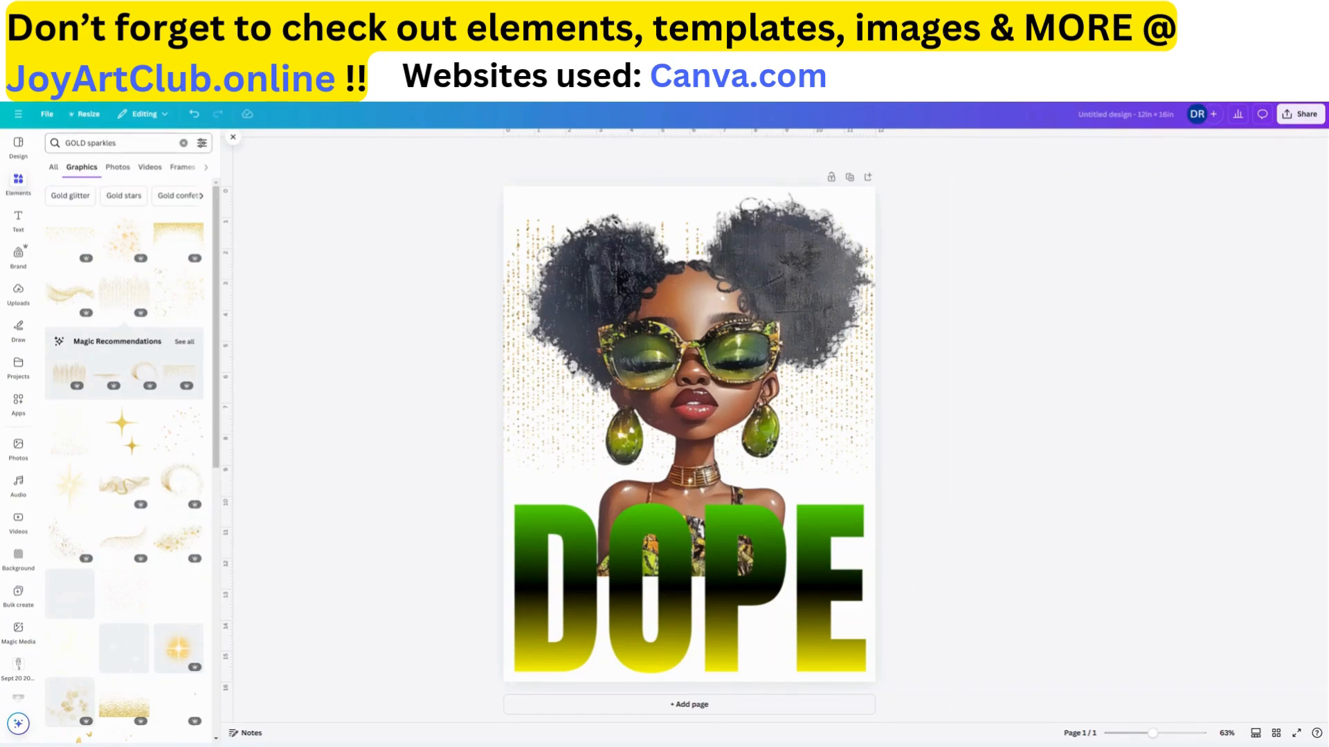
- Search the elements library for "GOLD rhinestones" and examine the matching graphics
double_click(101, 143)
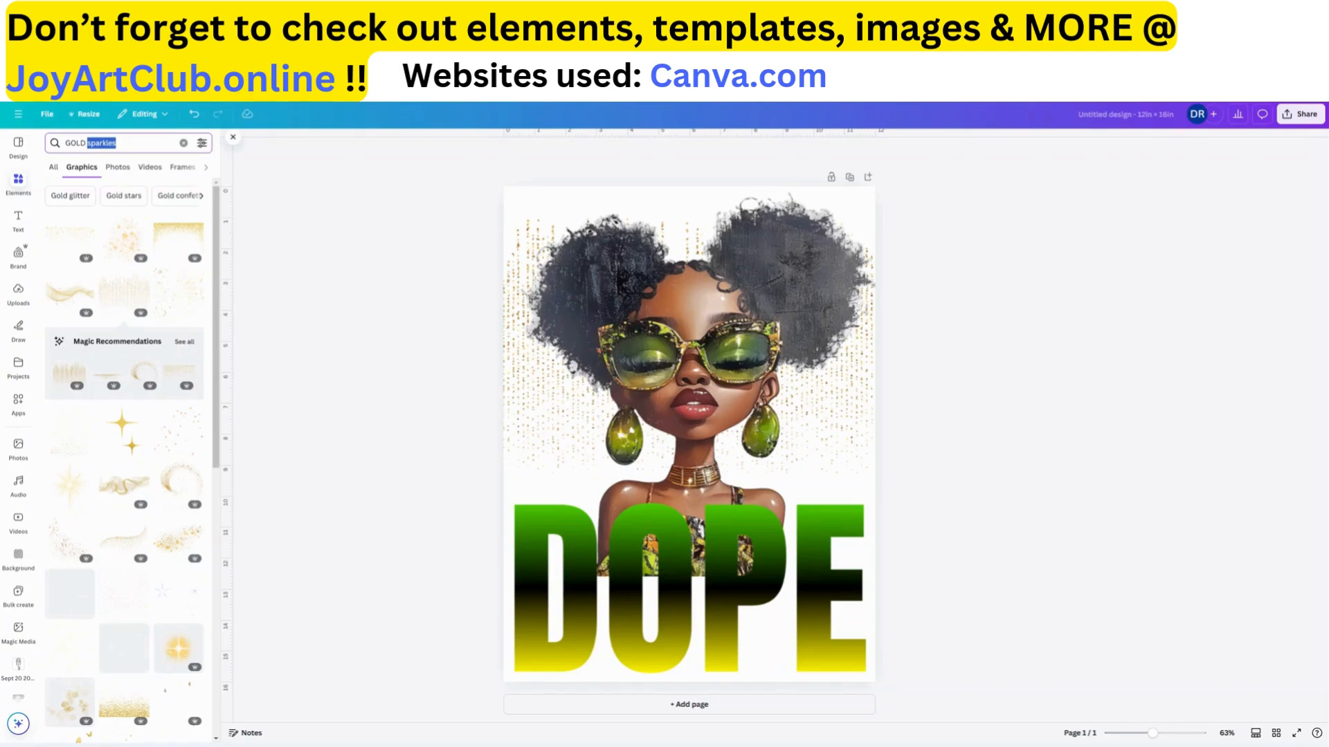
type("rhin")
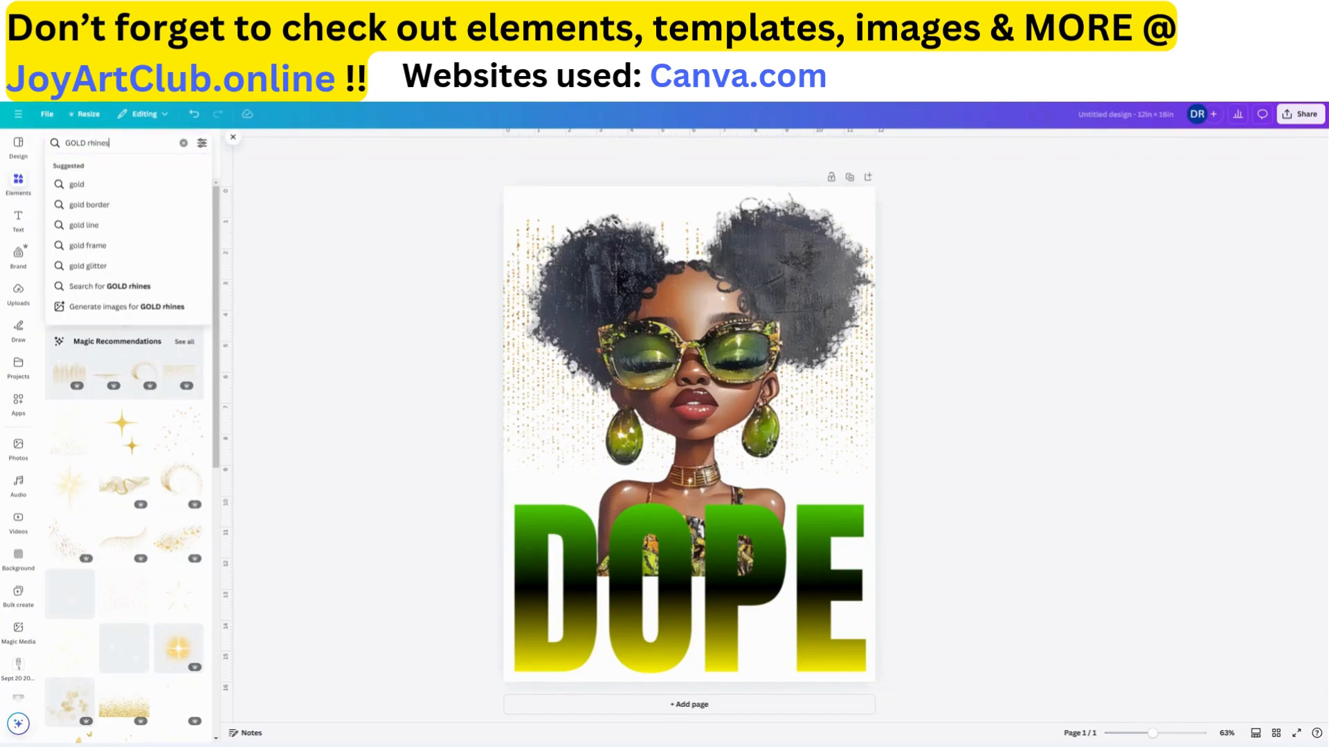
type("estones")
key("Return")
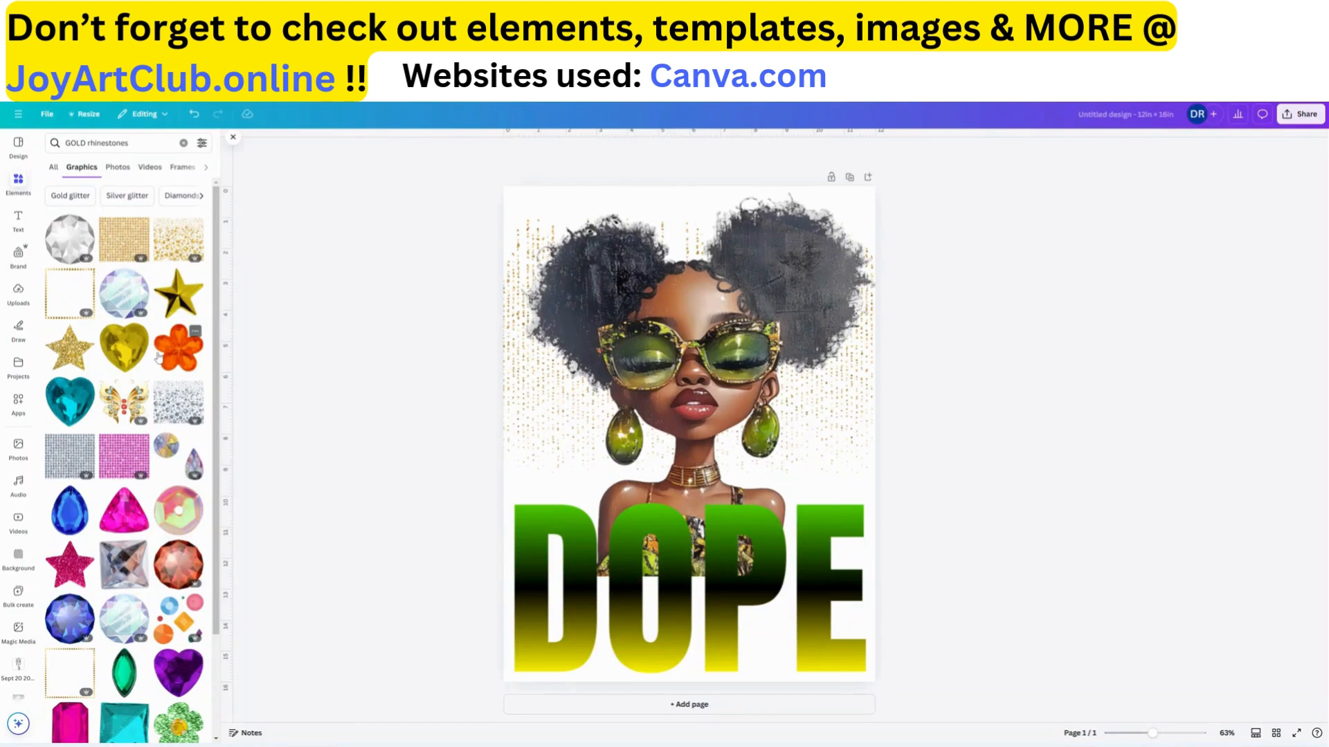
scroll(146, 537, "down", 2)
scroll(147, 543, "down", 3)
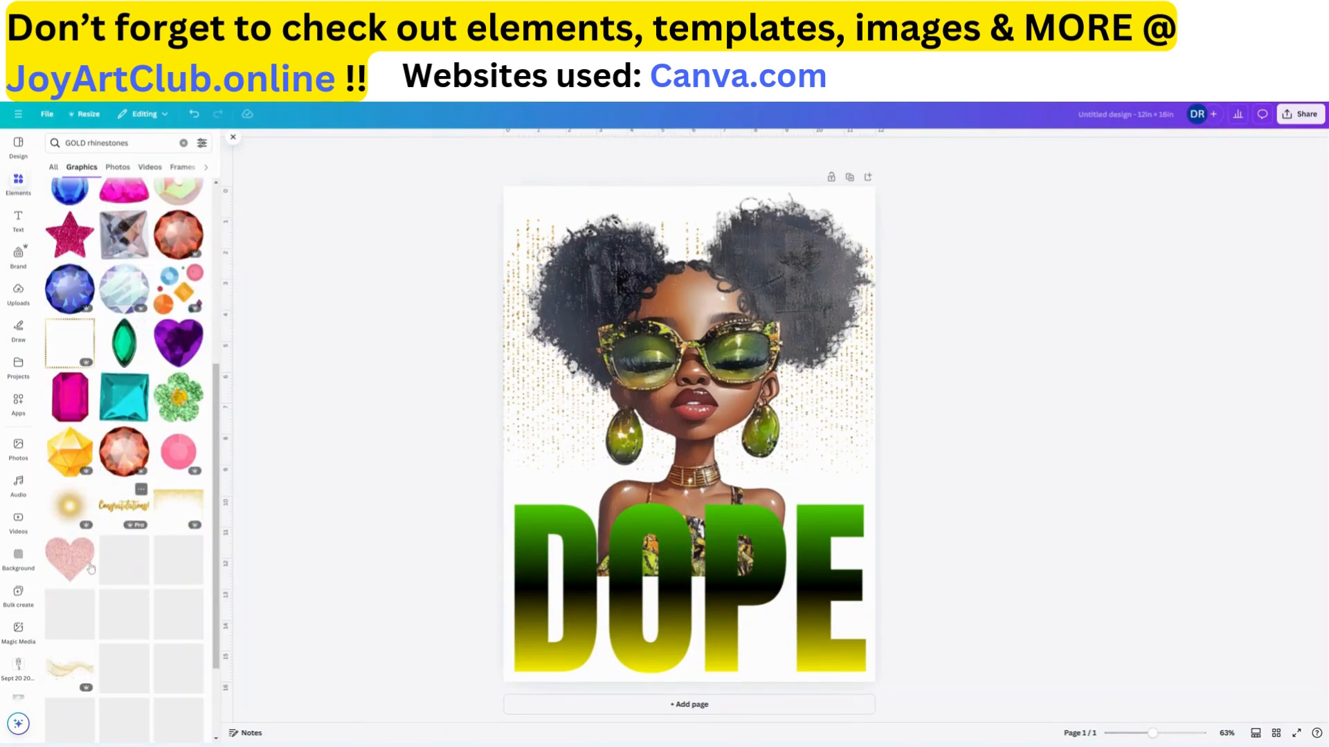
scroll(127, 510, "up", 4)
- Search the element graphics for "GOLD stars"
double_click(107, 142)
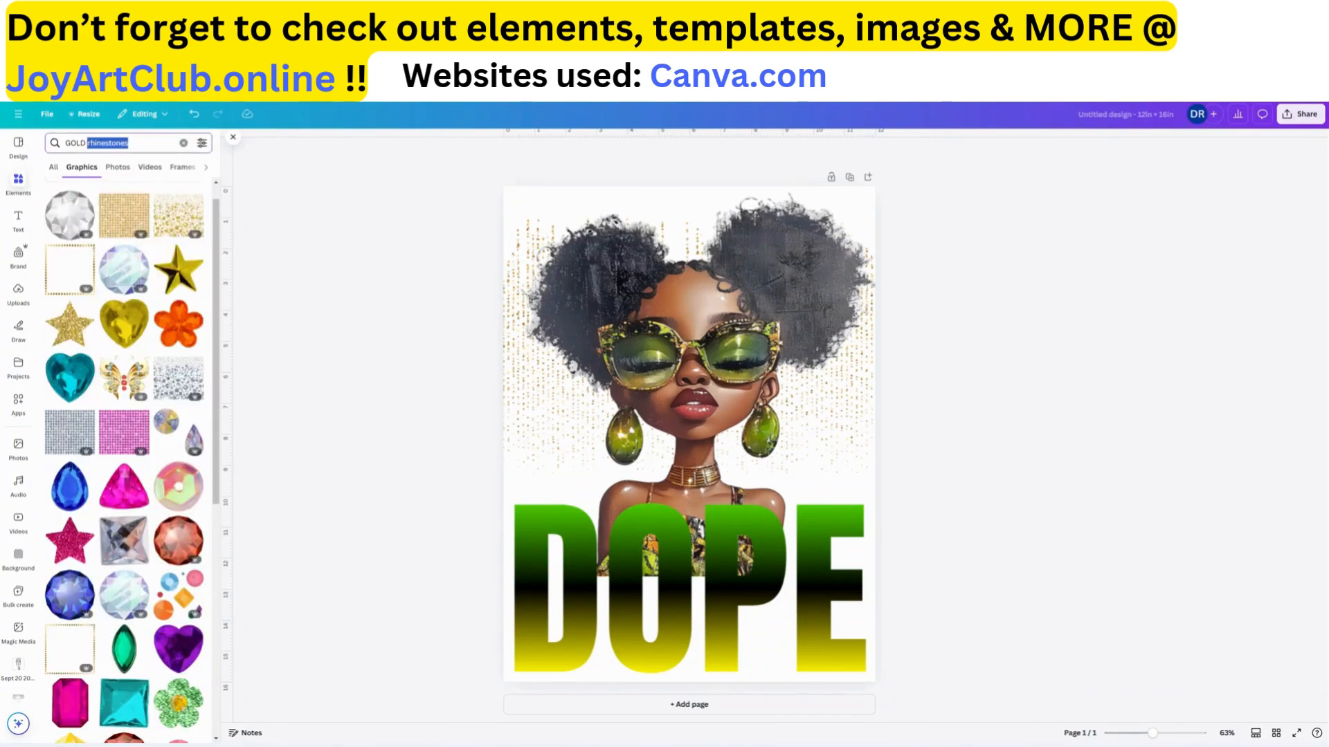
type("stars")
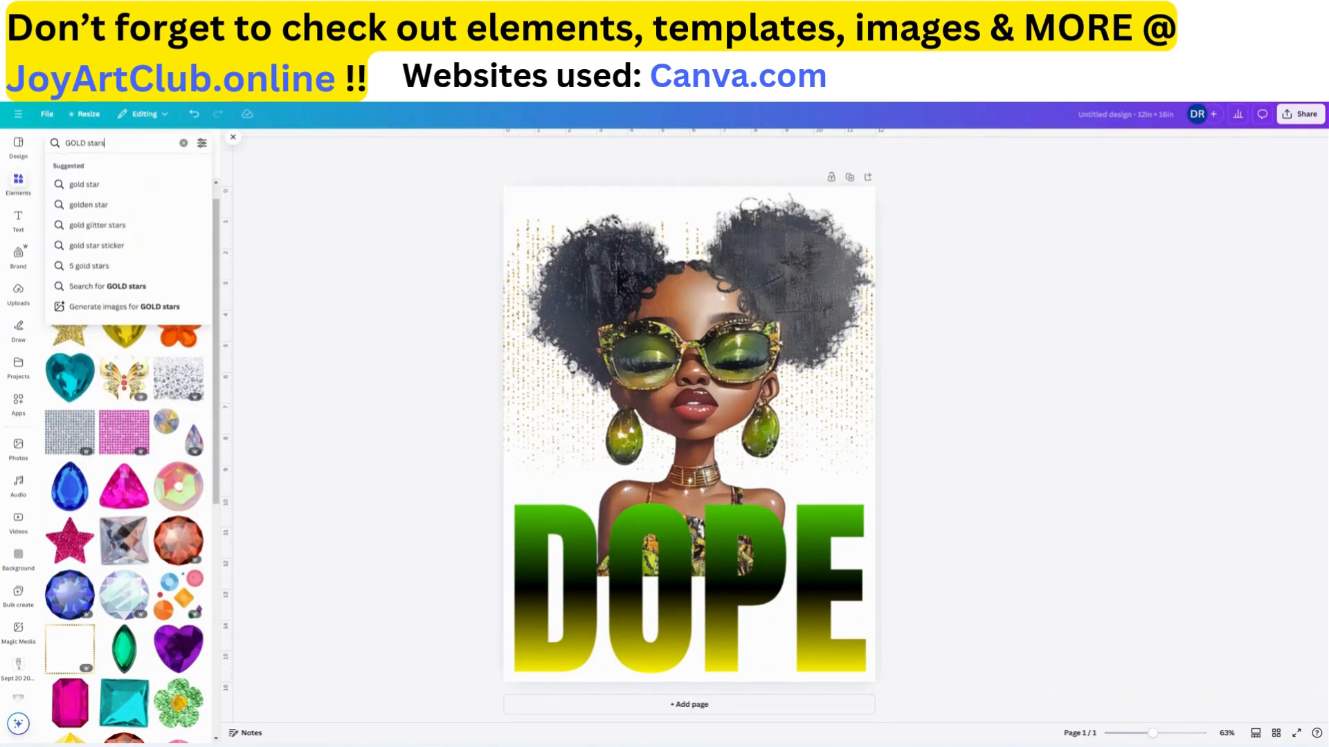
key("Return")
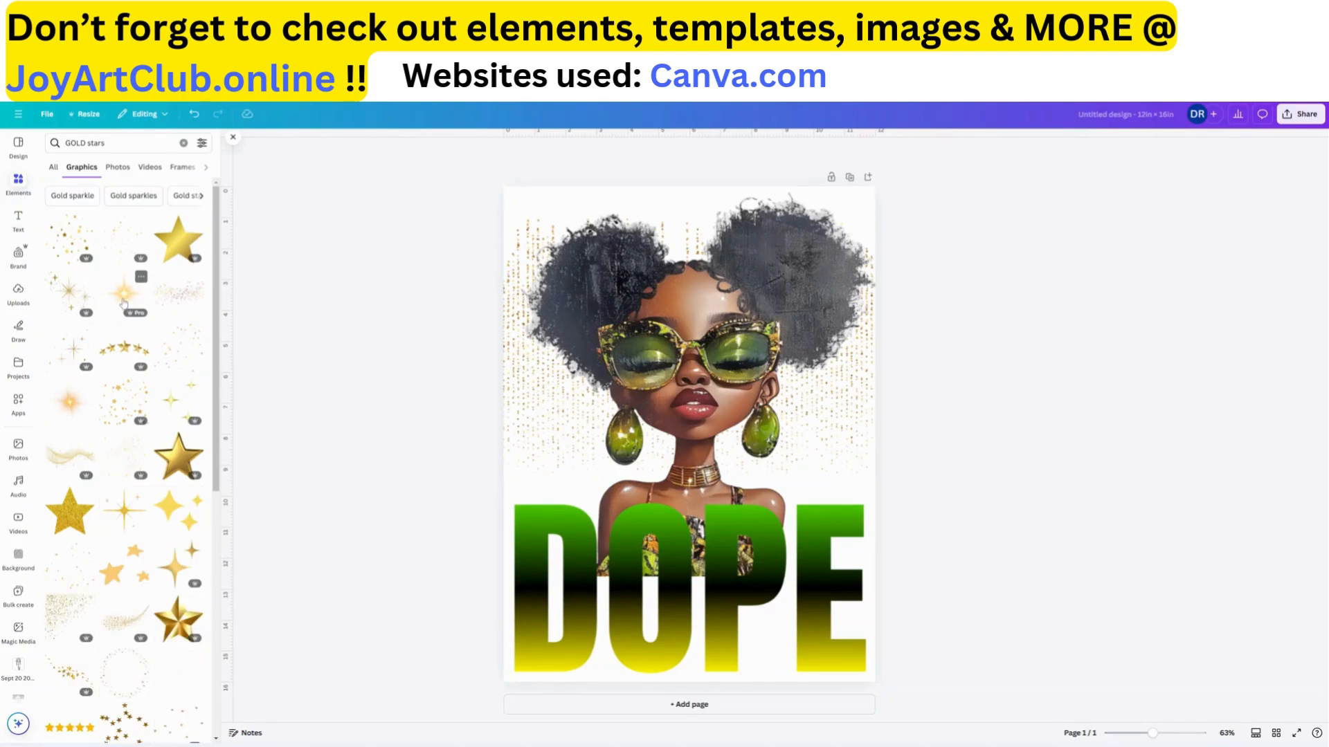
- Add the glowing gold starburst, shrink it, and place one on the D and a second between the lower P and E
left_click(123, 303)
left_click_drag(562, 596, 616, 533)
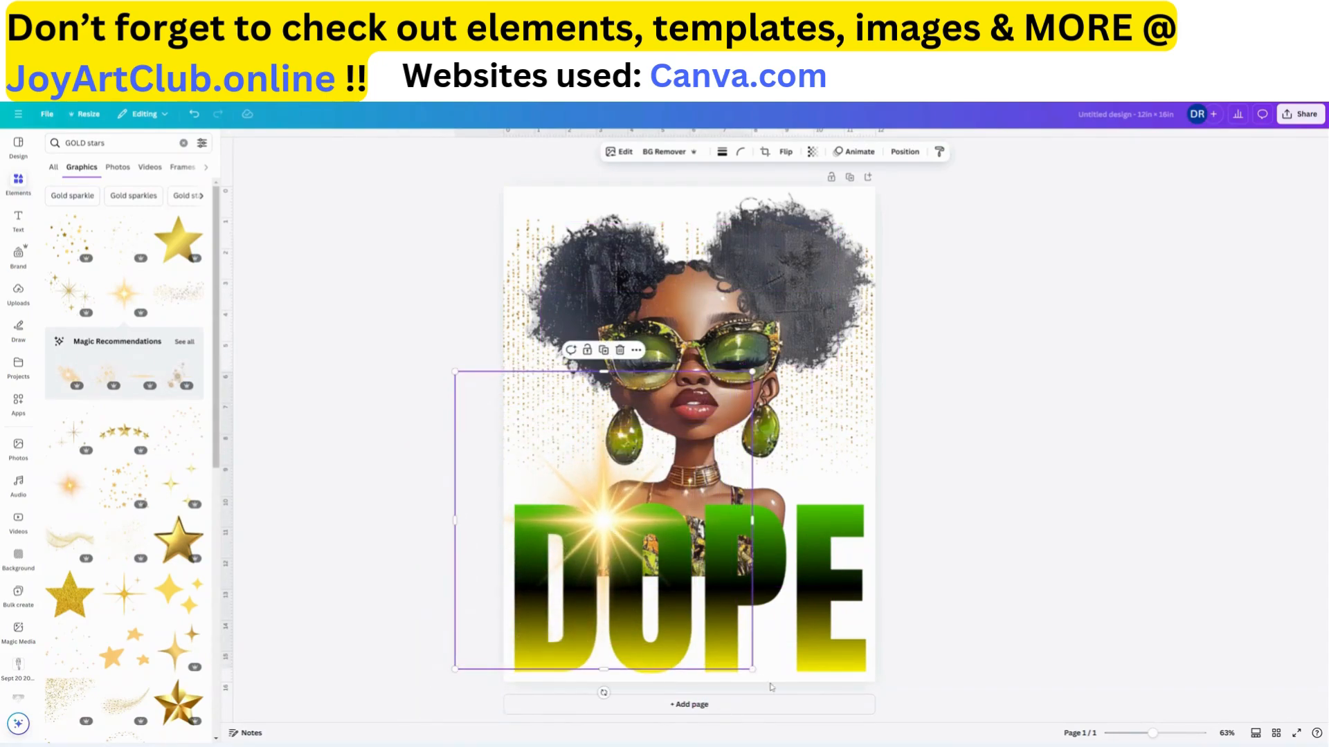
left_click_drag(752, 669, 649, 565)
mouse_move(609, 567)
left_mouse_down()
mouse_move(580, 569)
mouse_move(621, 545)
mouse_move(613, 564)
left_mouse_up()
left_click_drag(789, 587, 784, 632)
- Nudge the portrait slightly upward behind the DOPE text
mouse_move(690, 497)
left_mouse_down()
mouse_move(690, 474)
mouse_move(681, 501)
left_mouse_up()
mouse_move(715, 455)
left_mouse_down()
mouse_move(714, 436)
mouse_move(717, 462)
left_mouse_up()
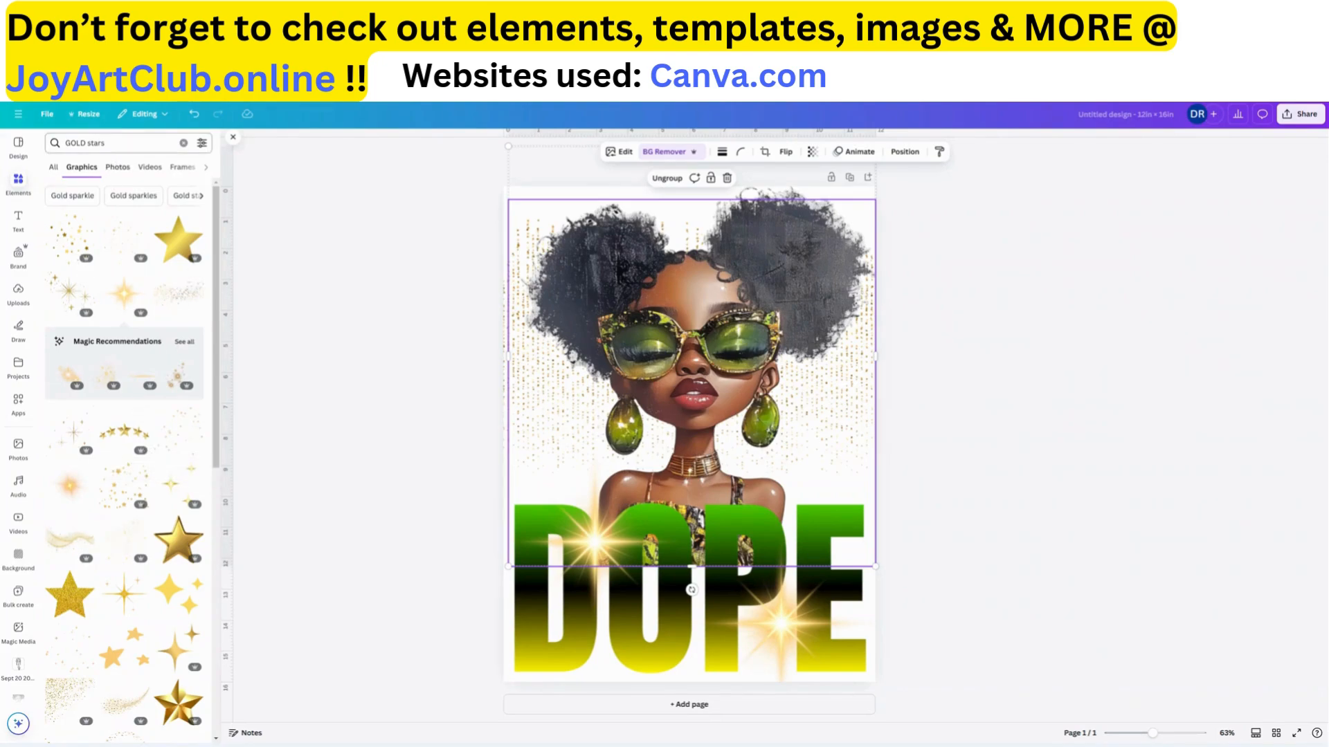
- Search the element graphics for "GOLD slash"
double_click(96, 143)
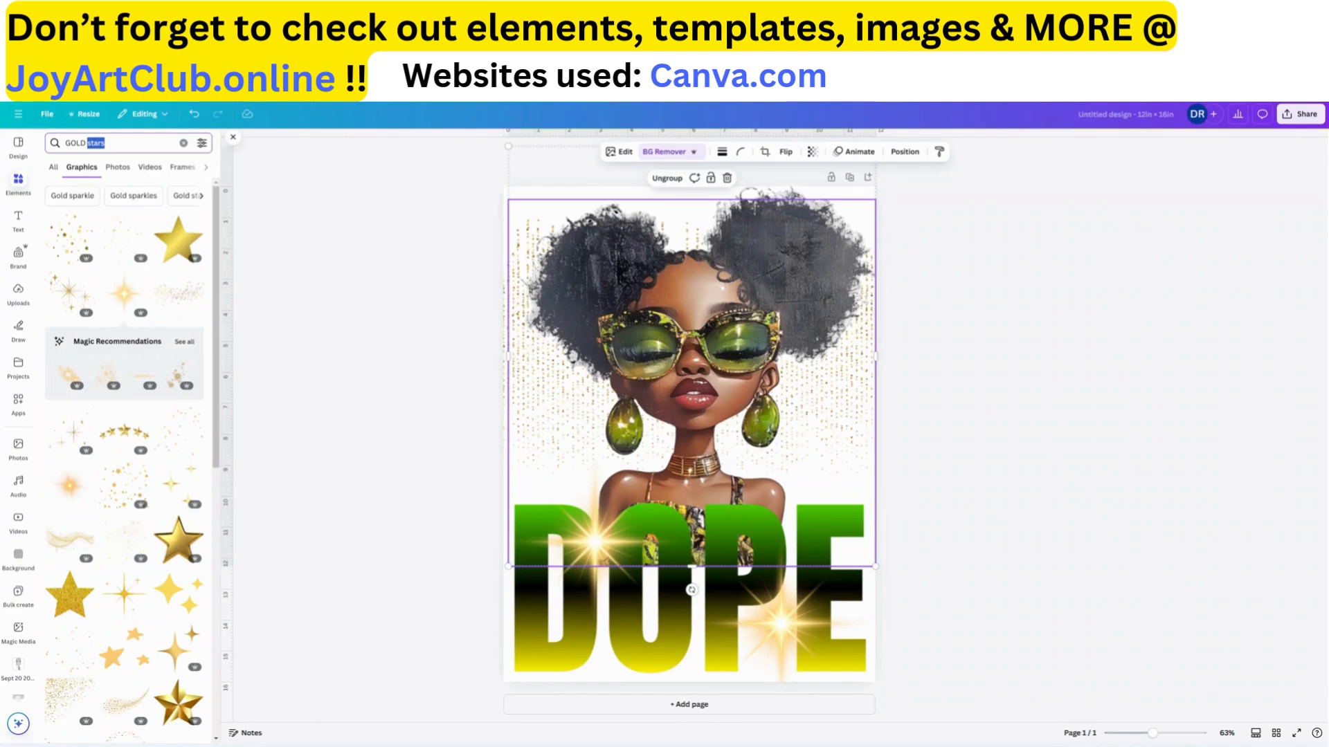
type("slash")
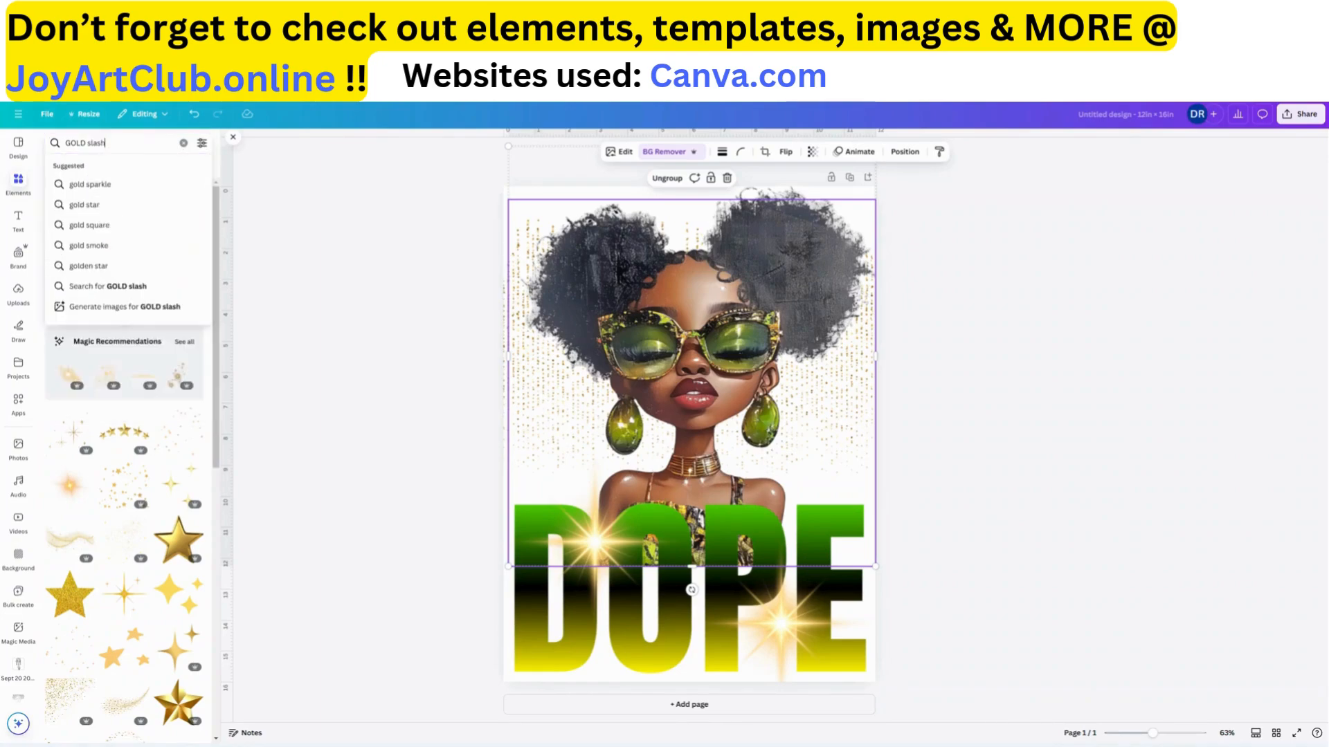
key("Return")
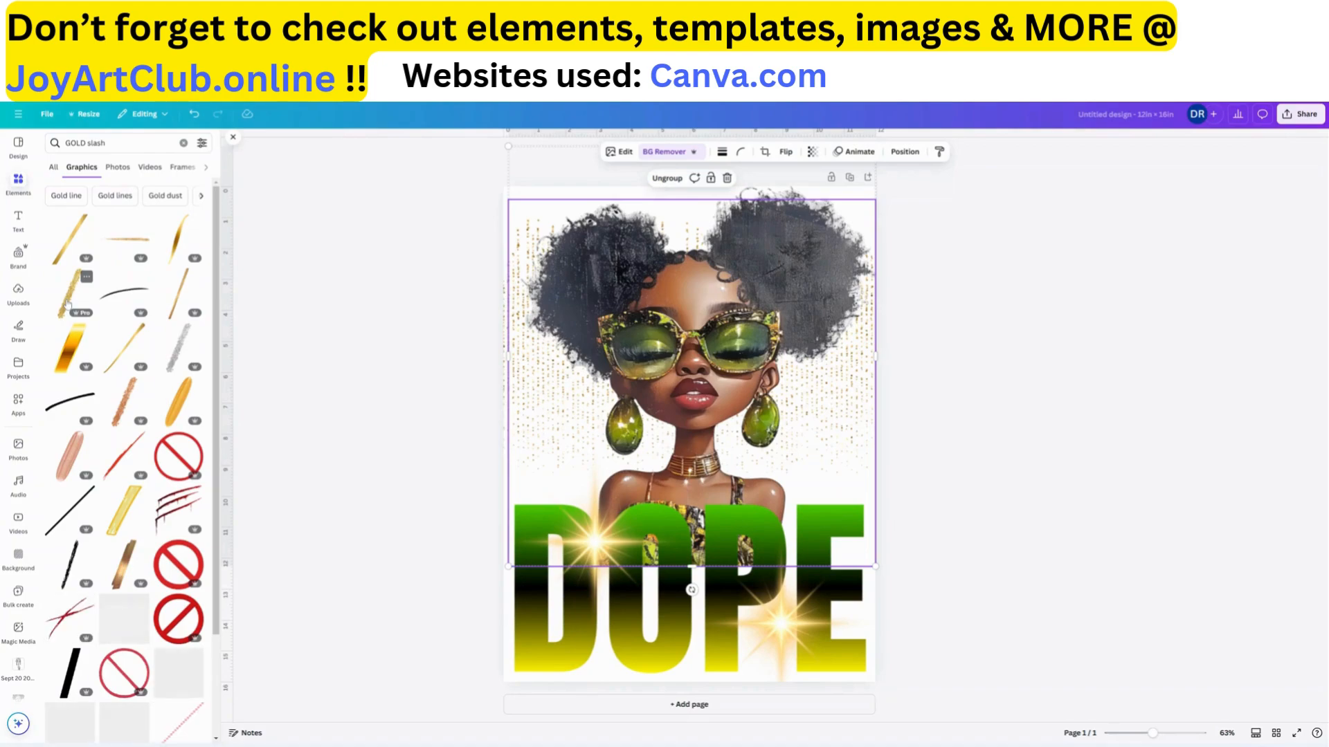
- Add the gold glitter slash, rotate it to about 62°, shrink it to about 5.88 × 10.64 in and lay it across DOPE
left_click(67, 303)
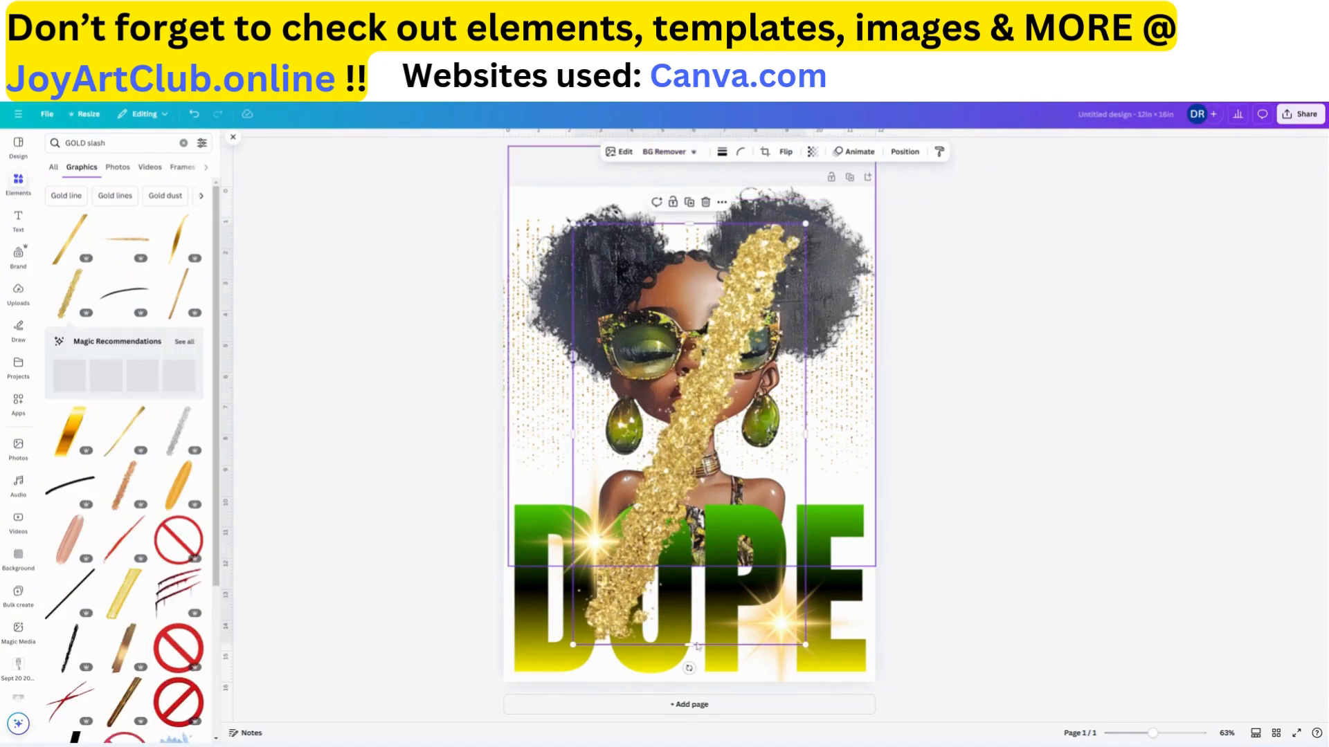
left_click_drag(688, 668, 573, 495)
left_click_drag(449, 430, 554, 431)
left_click_drag(773, 440, 721, 573)
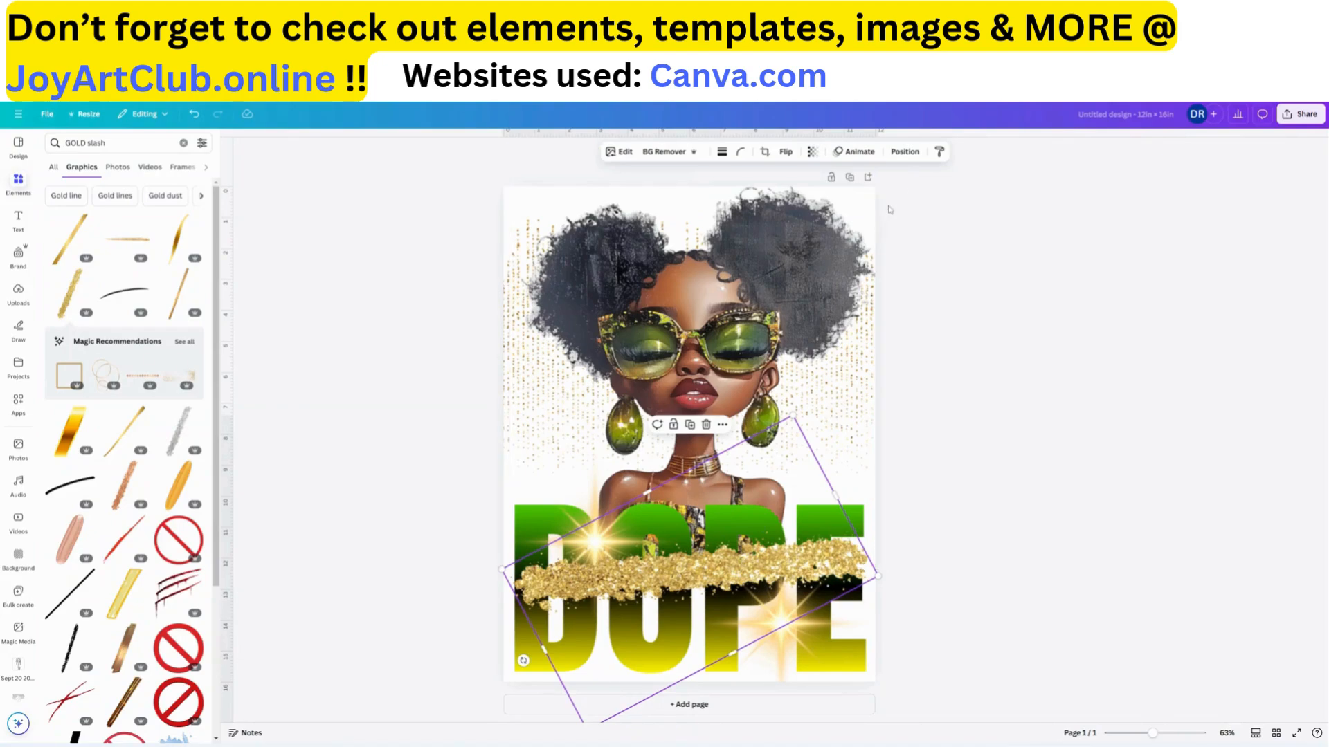
- Move the gold glitter slash layer below the DOPE text and above the portrait
left_click(901, 152)
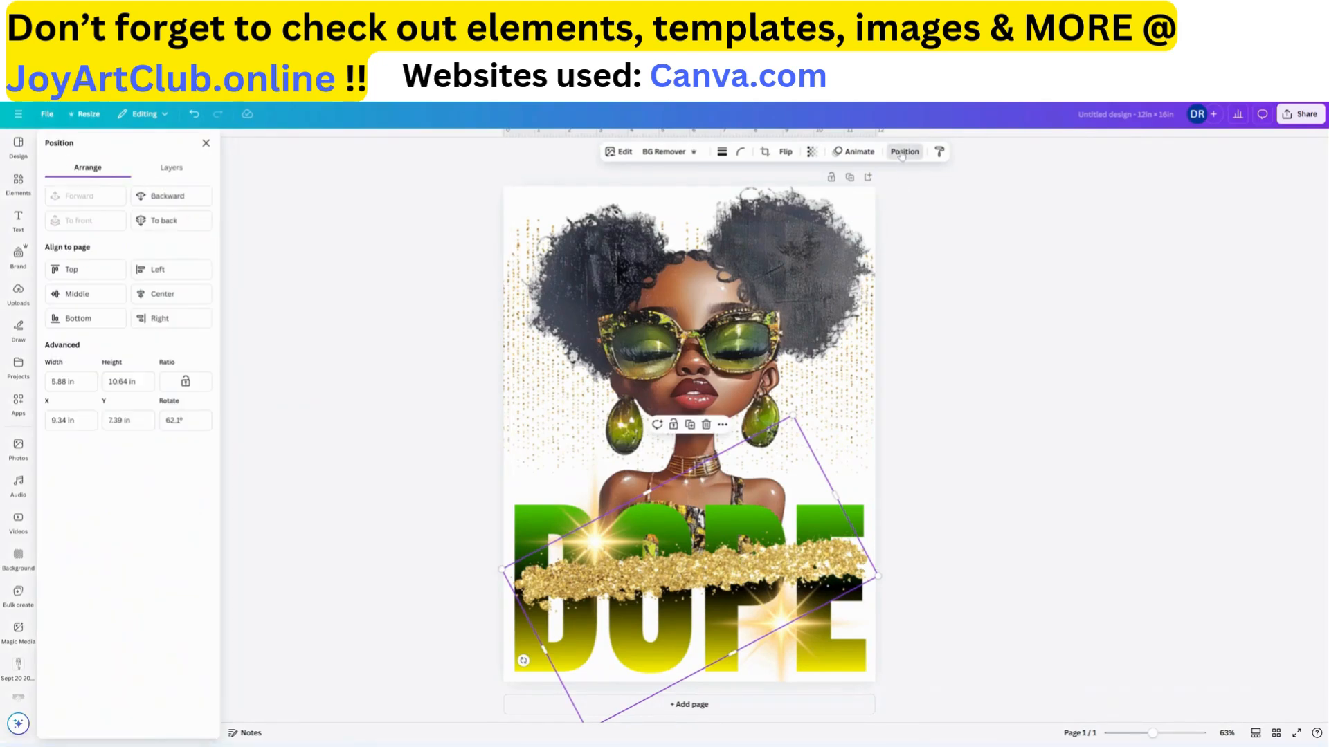
left_click(152, 171)
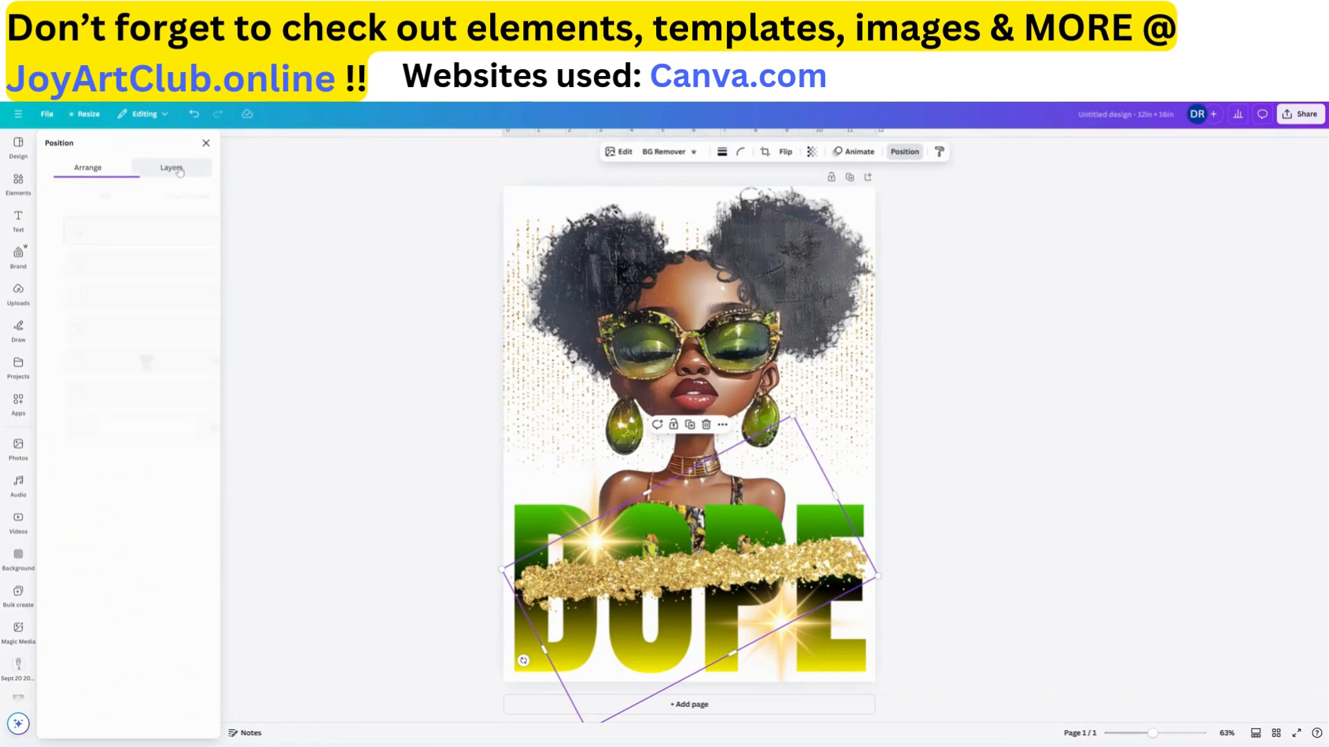
left_click_drag(134, 283, 128, 360)
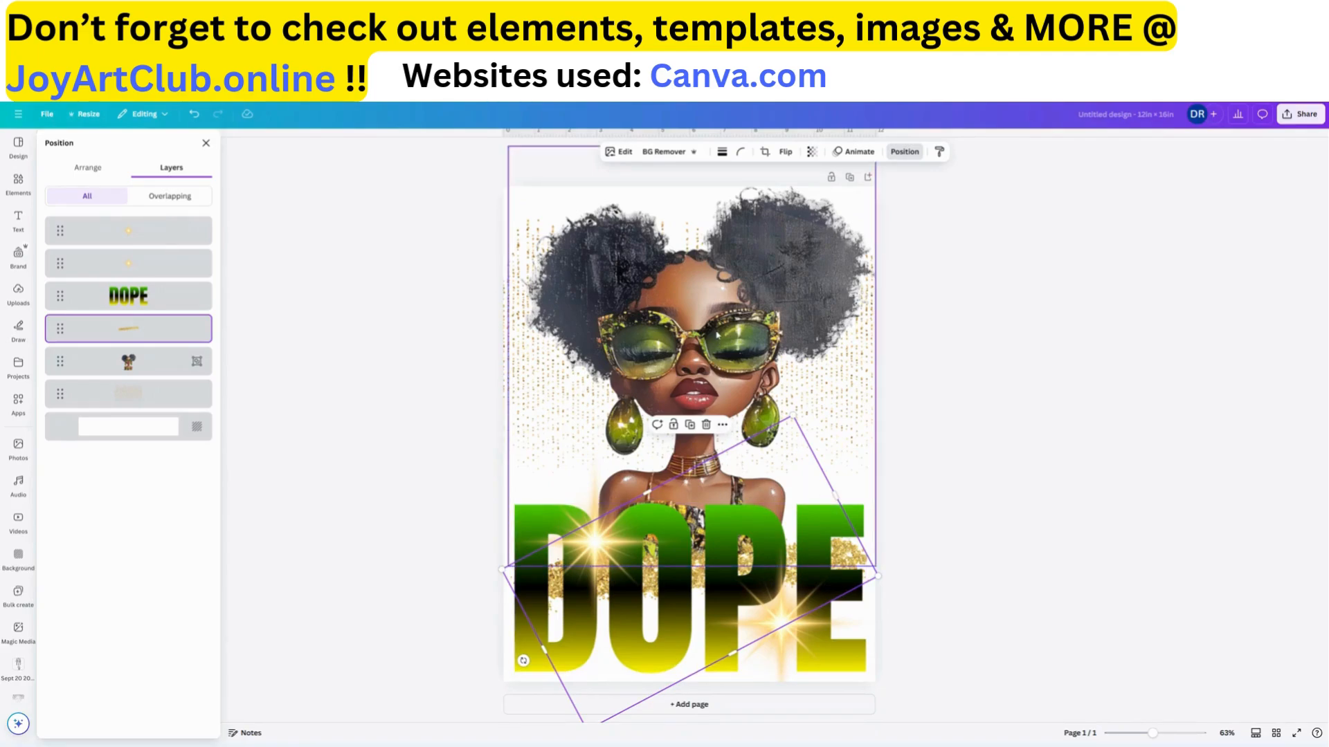
- Move the portrait slightly up and left so its hair reaches the page's upper edge, and deselect it
left_click_drag(797, 279, 788, 257)
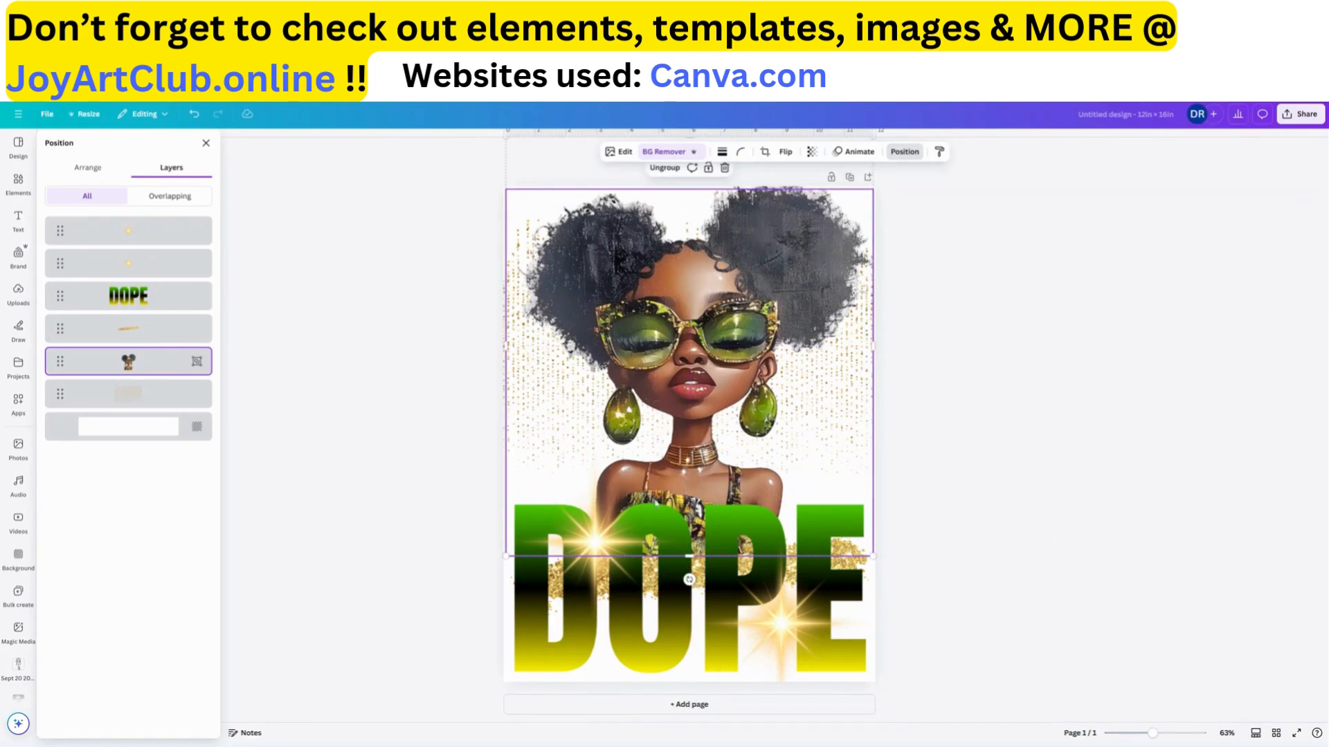
left_click(393, 455)
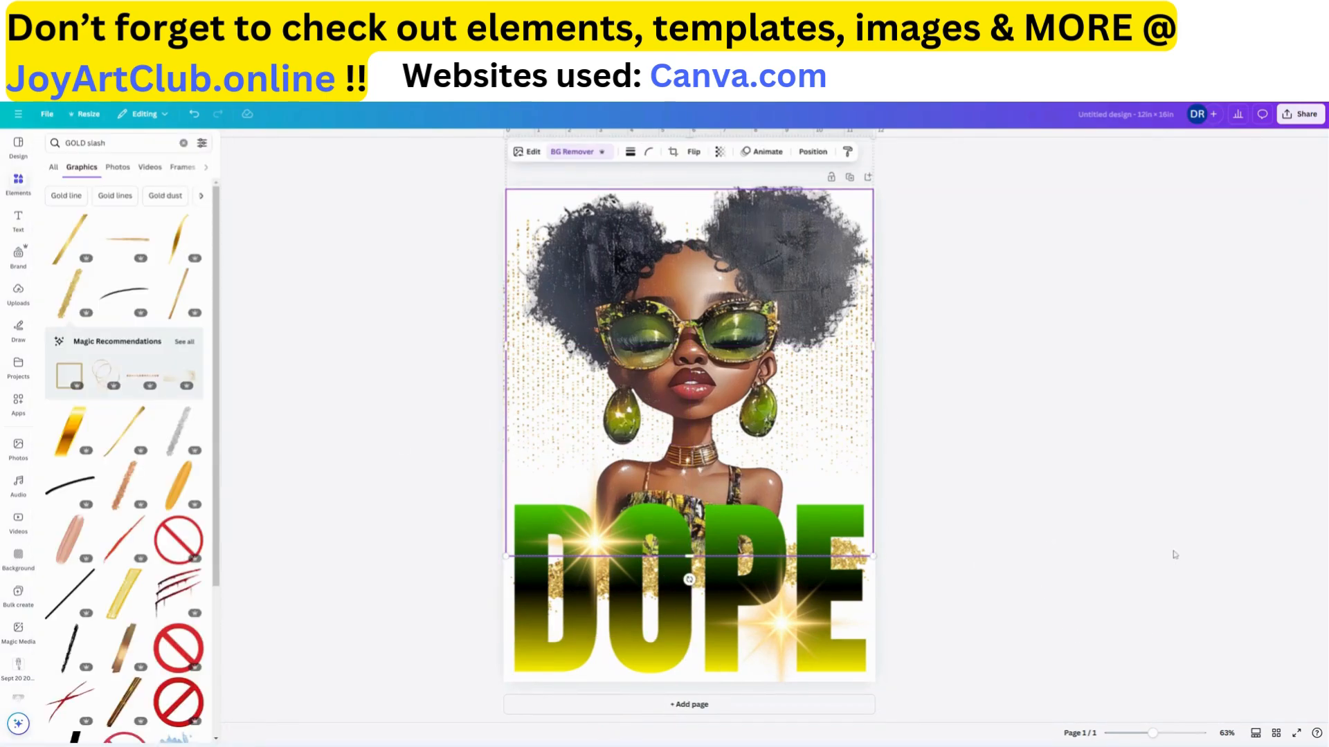
left_click(964, 510)
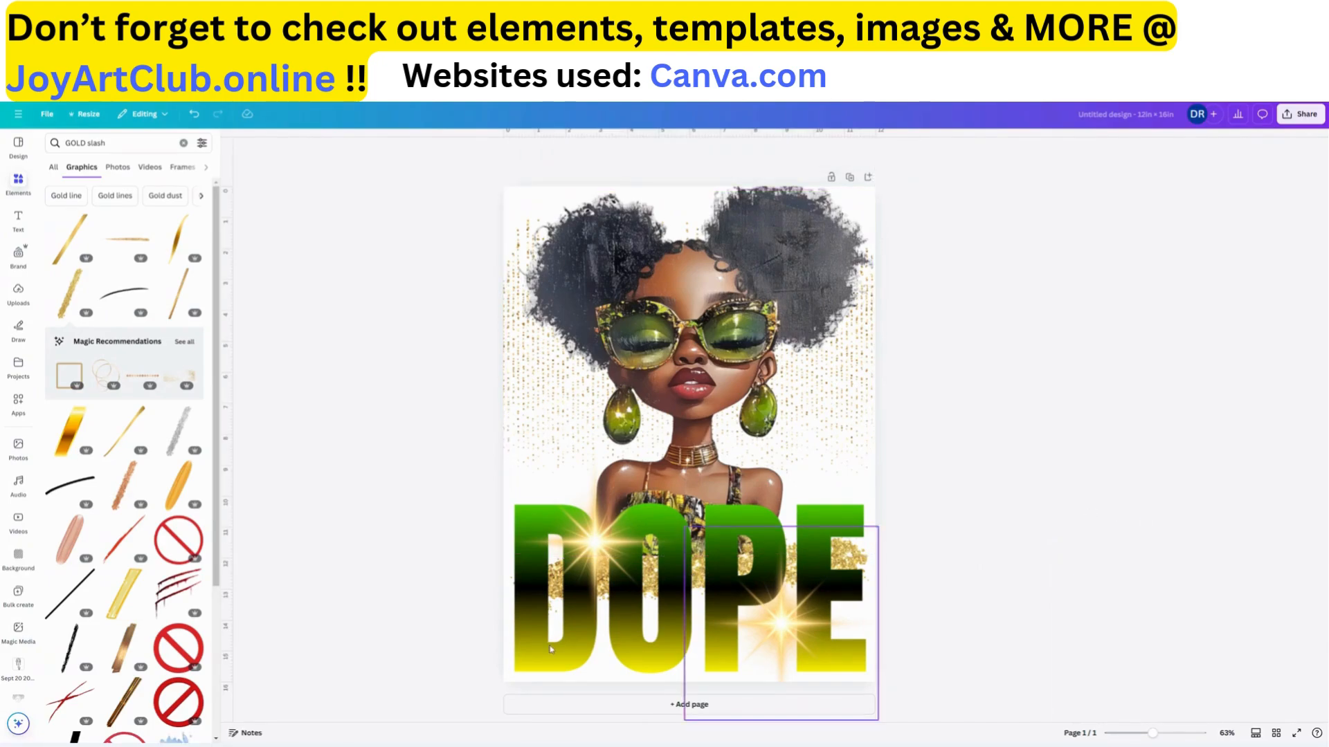
- Add a blank page and search the elements for "frame alphabet", showing all matching frames
left_click(692, 704)
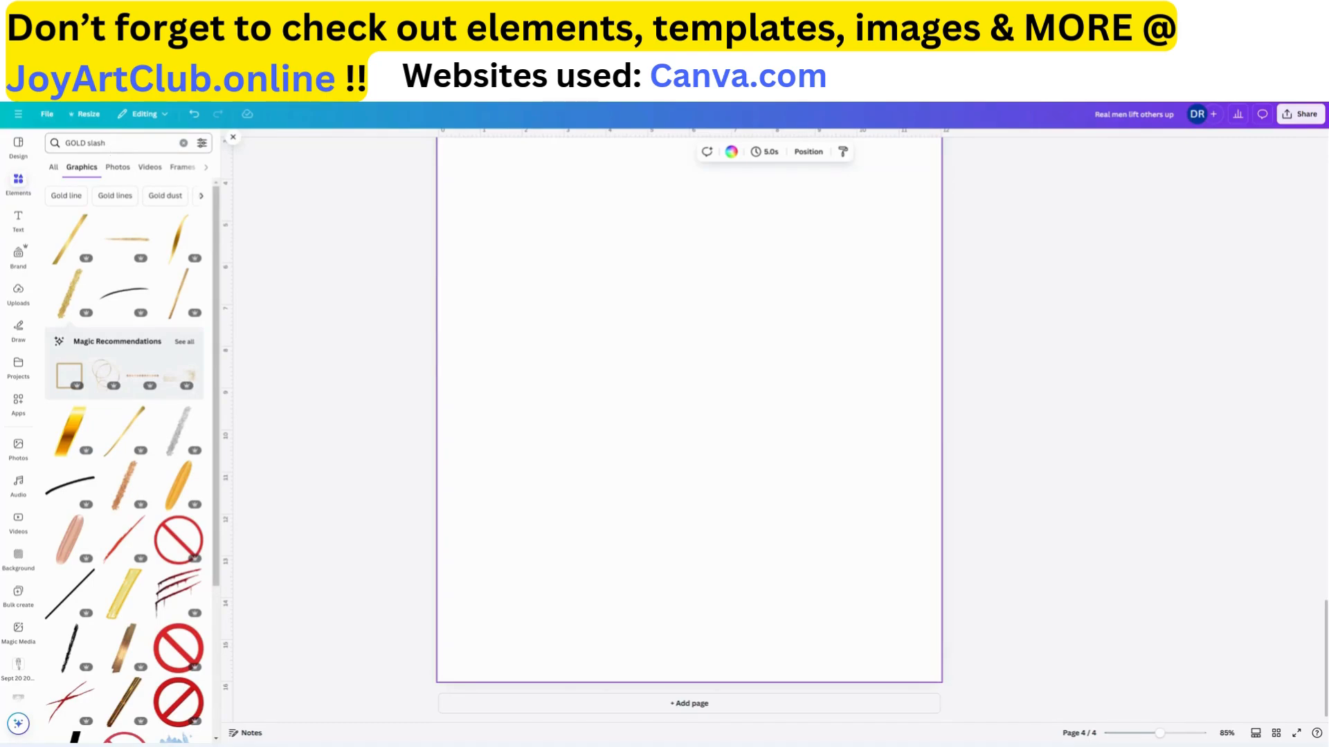
double_click(96, 143)
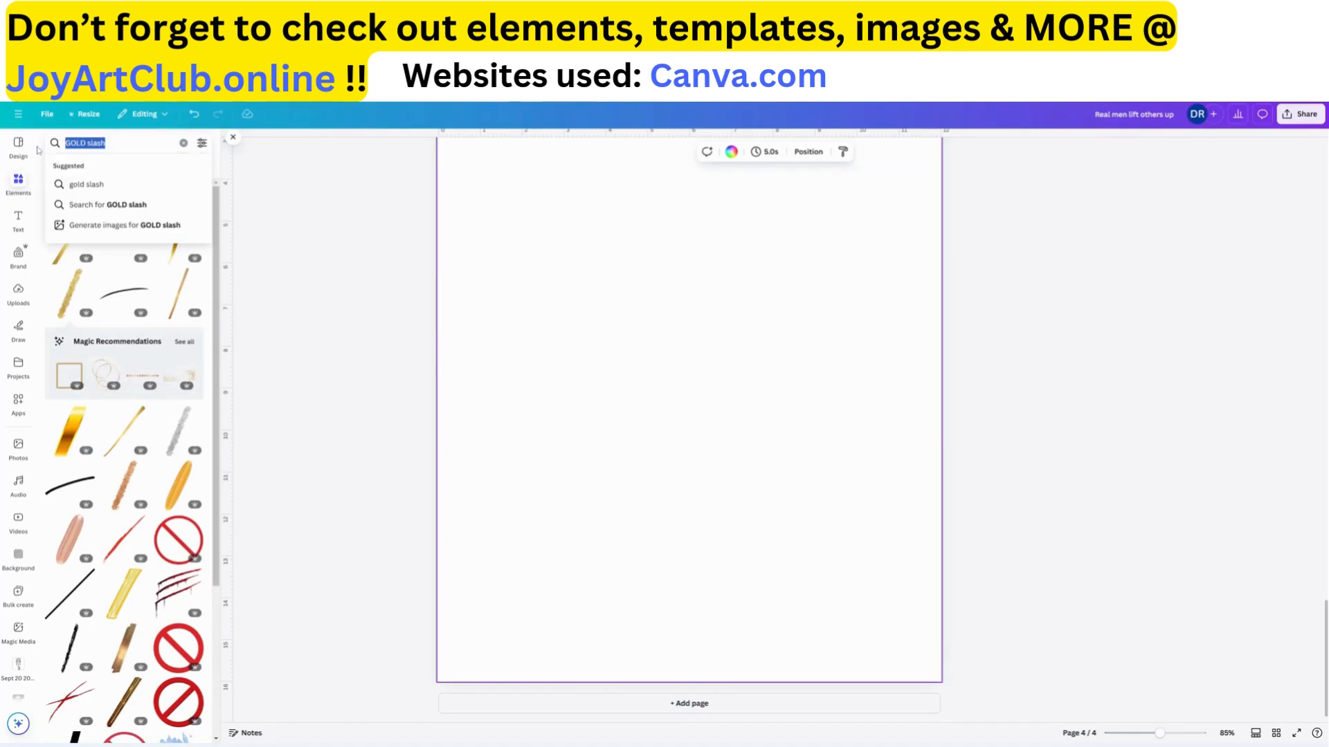
type("frame alphabe")
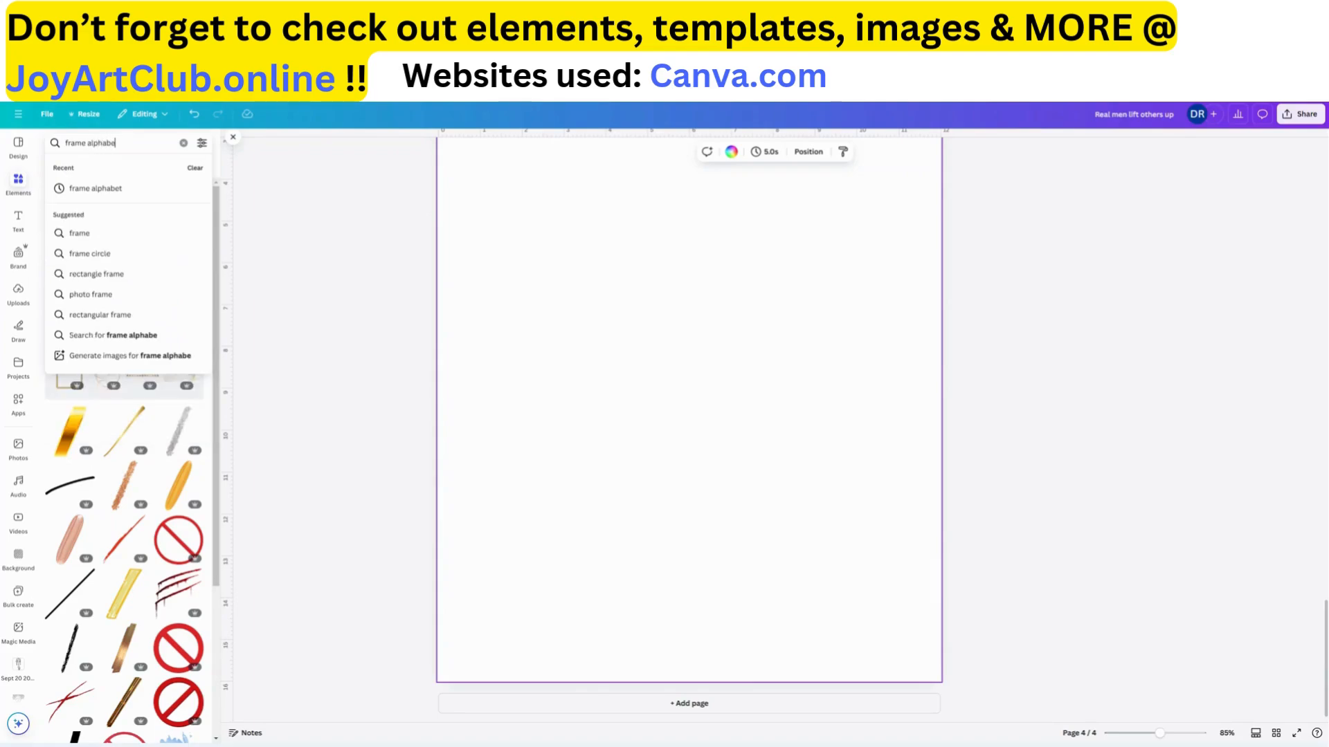
type("t")
key("Return")
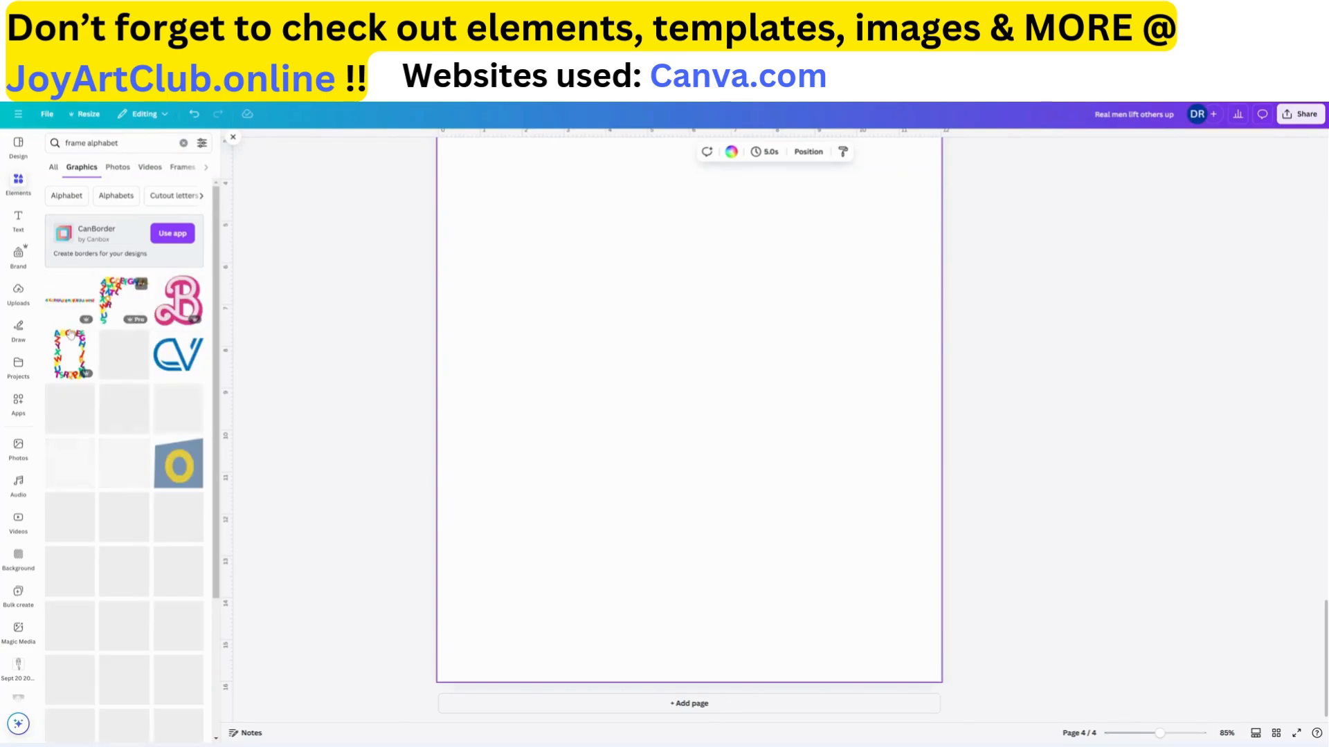
left_click(53, 168)
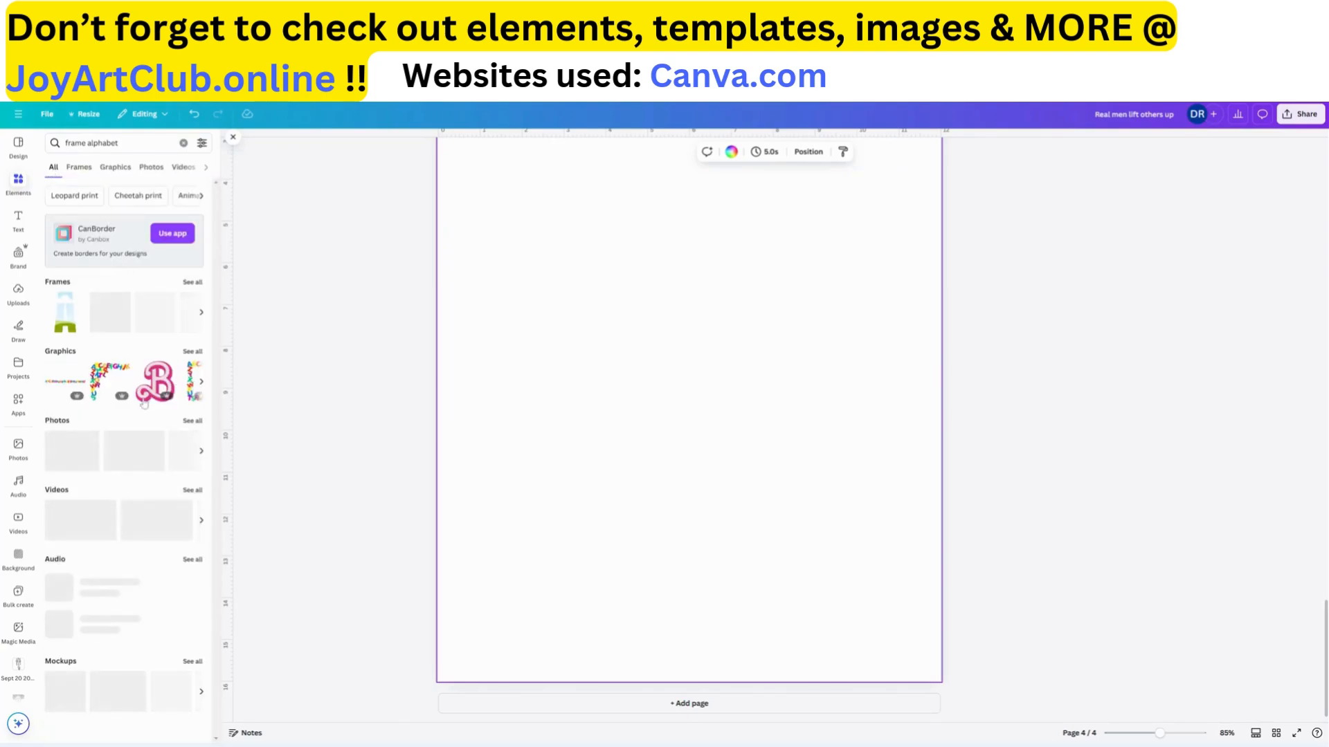
left_click(193, 282)
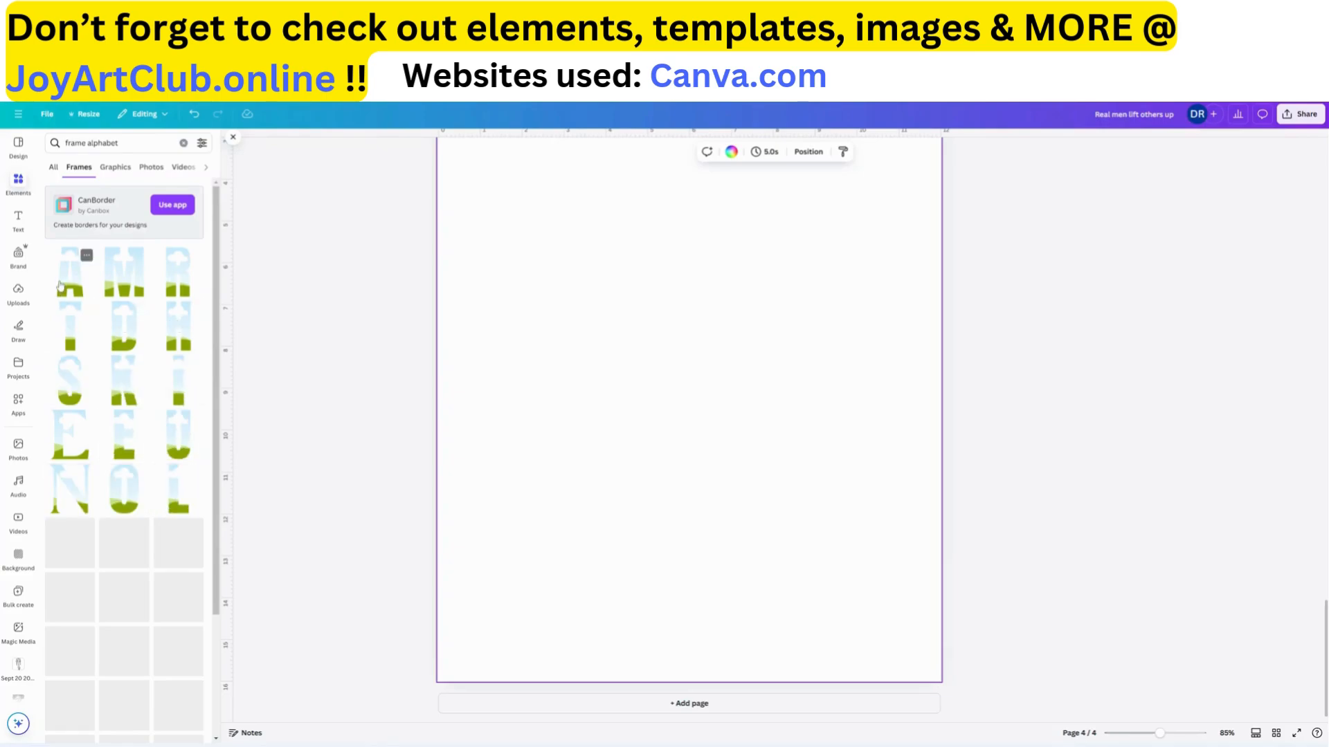
- Add the bold S, the bold block E and the serif E letter frames to the blank page
left_click(70, 388)
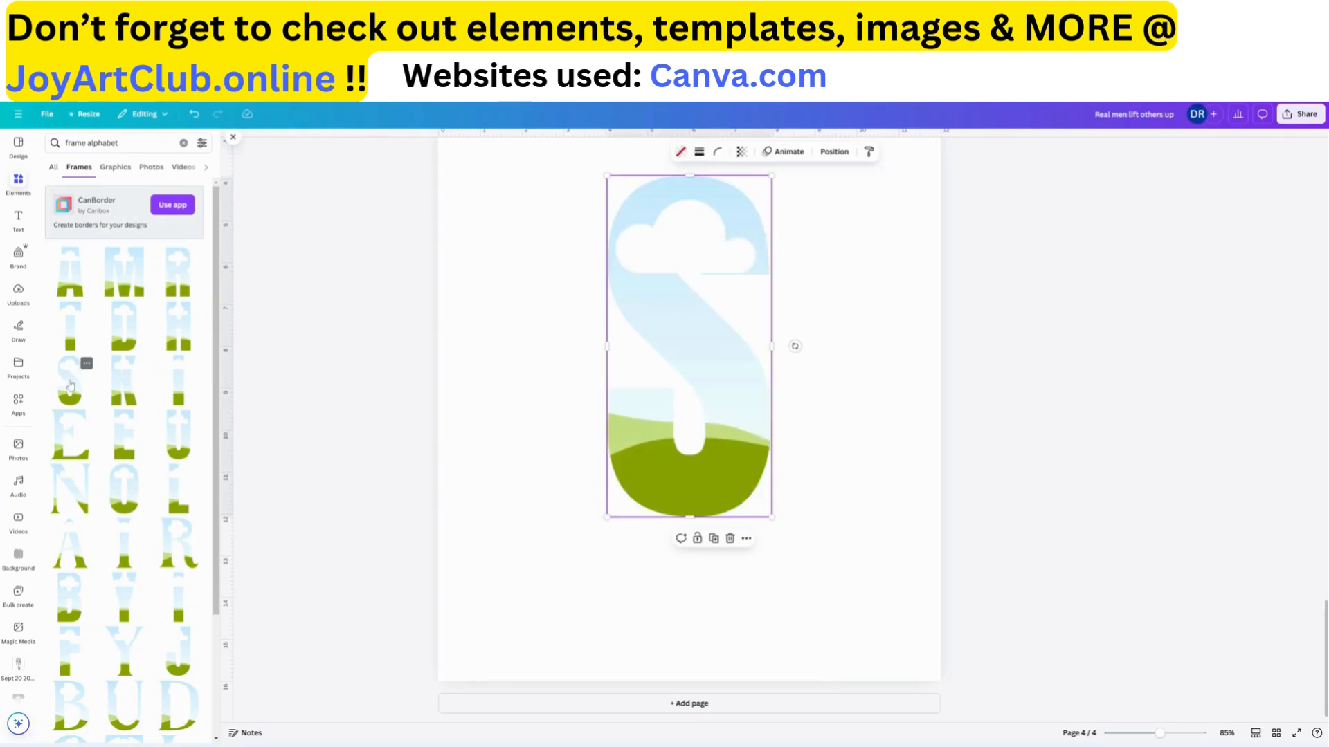
left_click(125, 451)
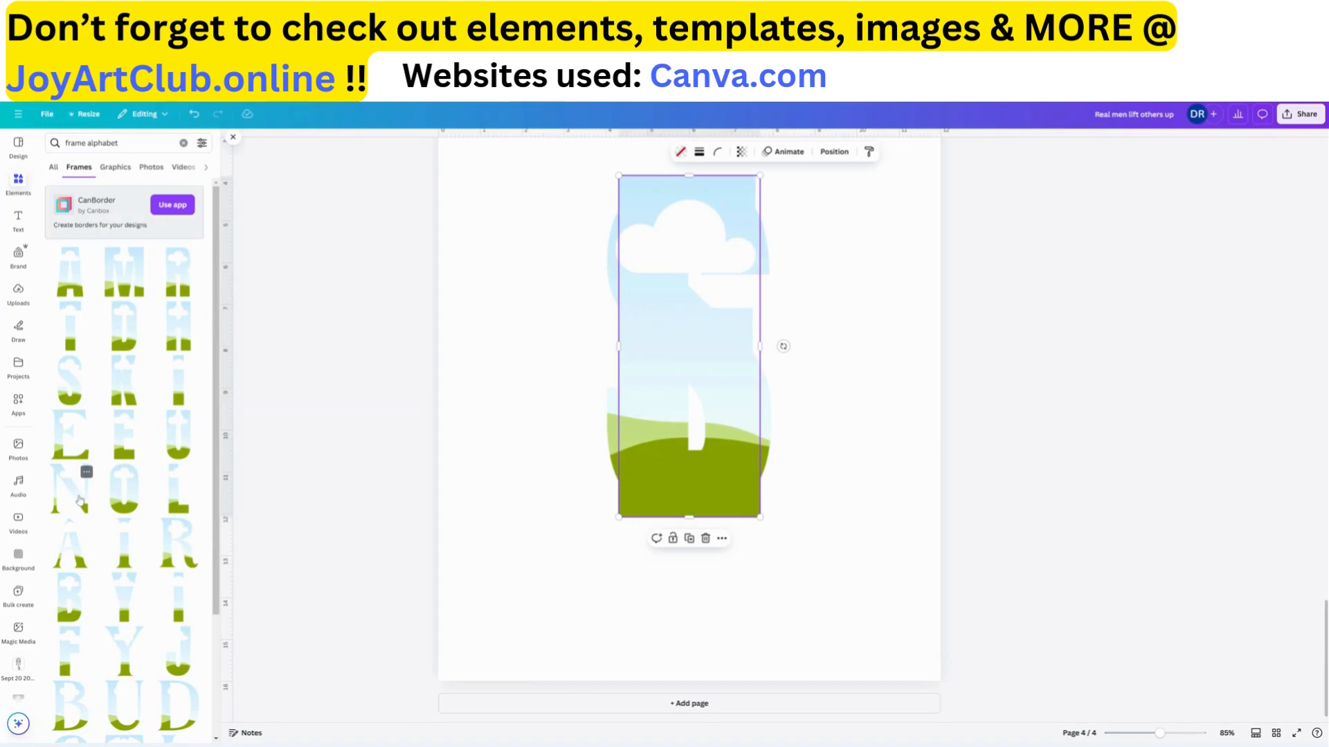
left_click(66, 459)
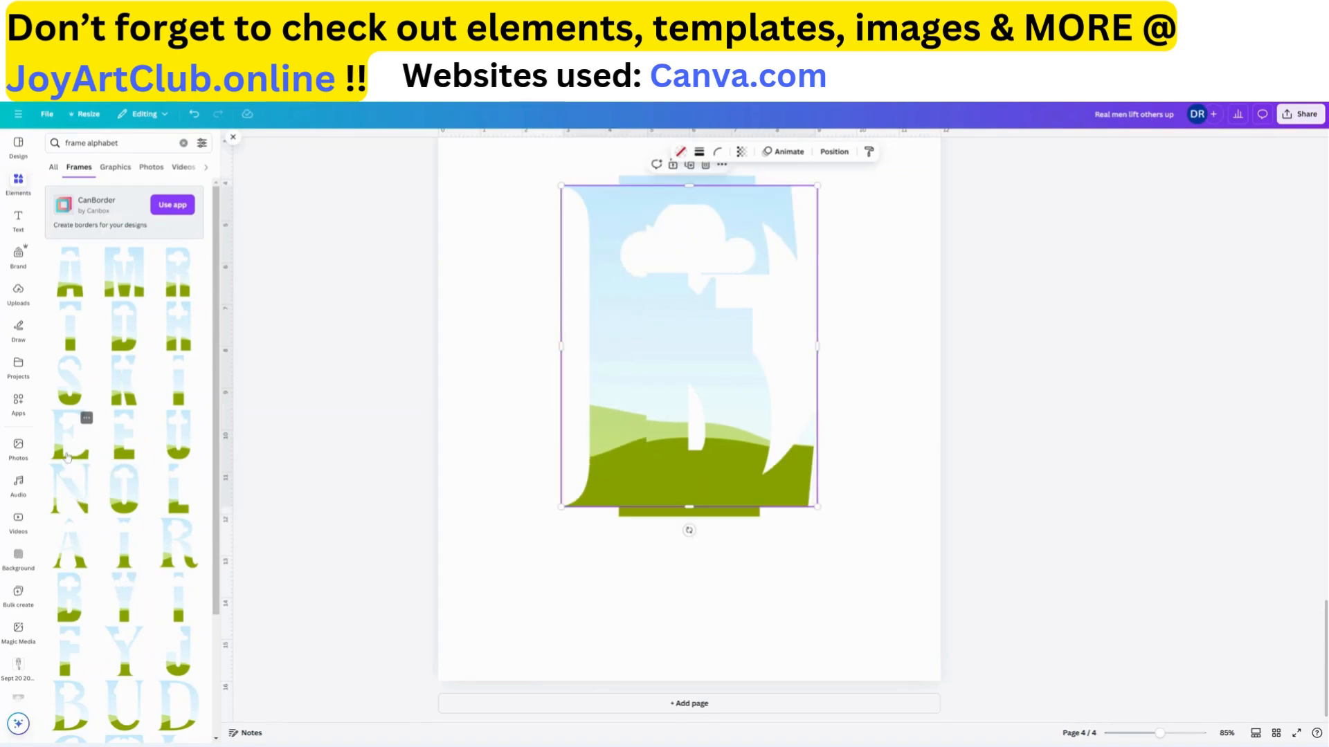
- Spread the letter frames into a row, with S at the page's left edge followed by the block E and serif E
left_click_drag(748, 420, 839, 587)
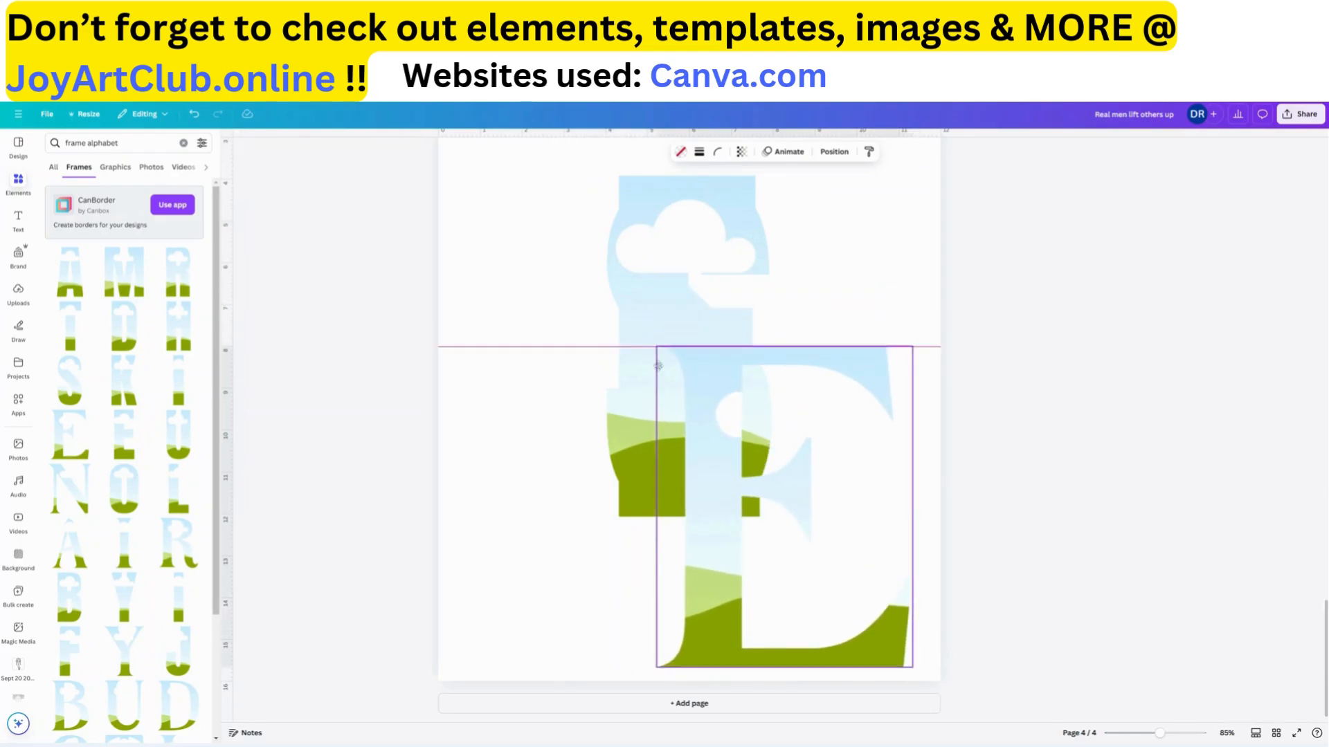
left_click_drag(652, 219, 804, 210)
left_click(656, 244)
left_click_drag(656, 244, 495, 244)
left_click_drag(855, 278, 692, 294)
left_click_drag(874, 609, 829, 506)
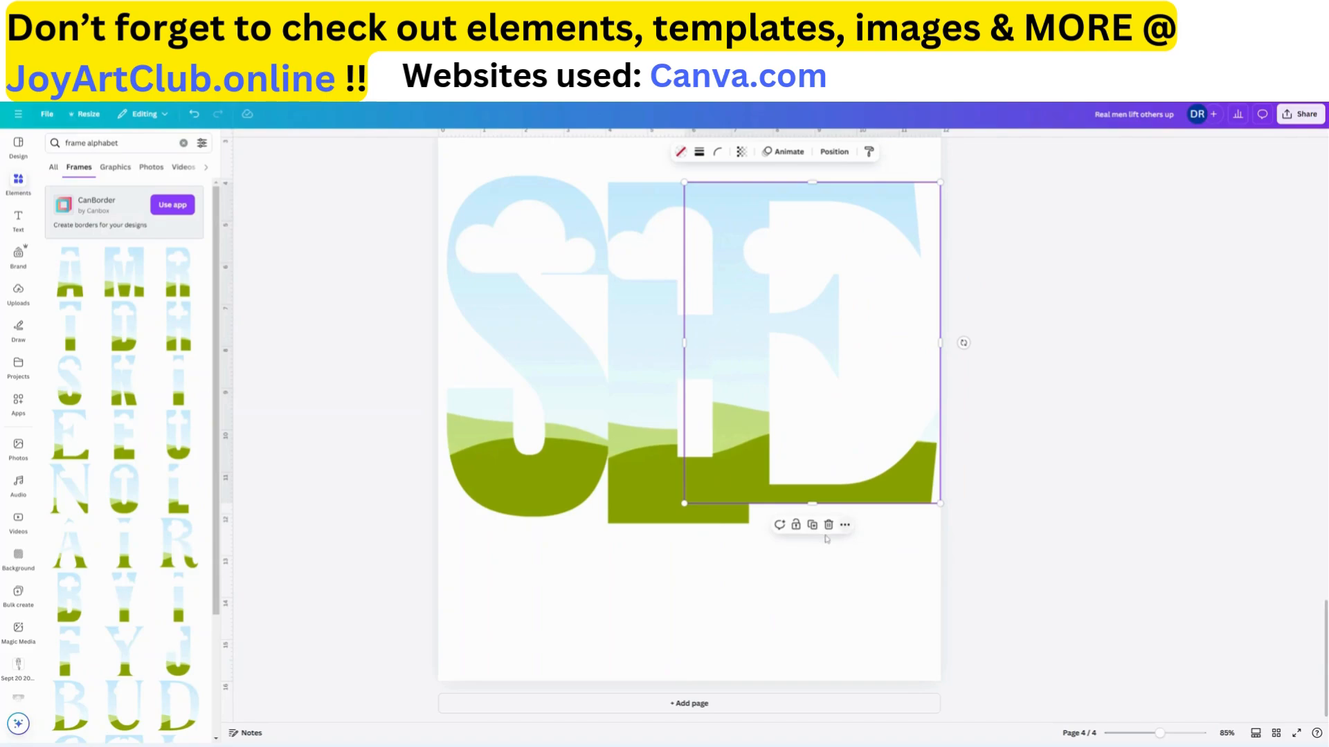
- Delete the serif E, align the block E beside the S, and place a duplicate of it after to spell SEE
left_click(829, 526)
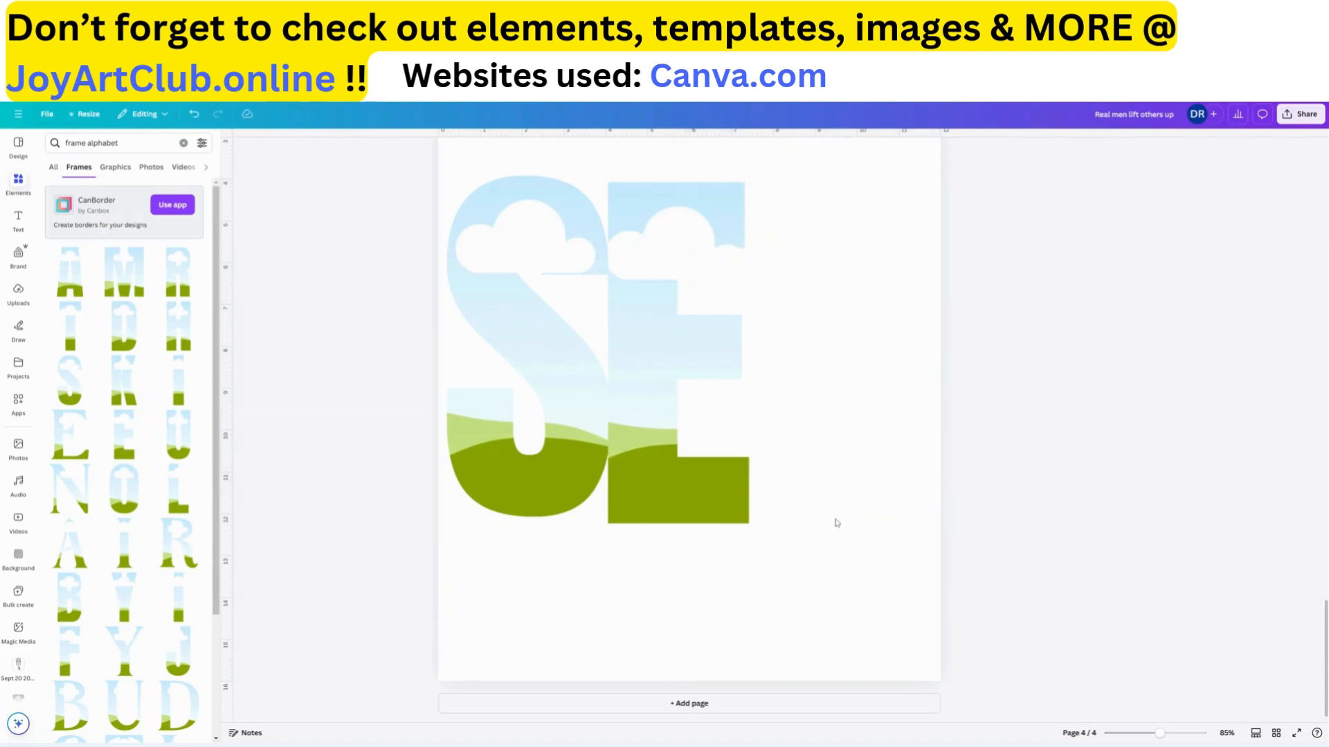
left_click_drag(709, 377, 711, 375)
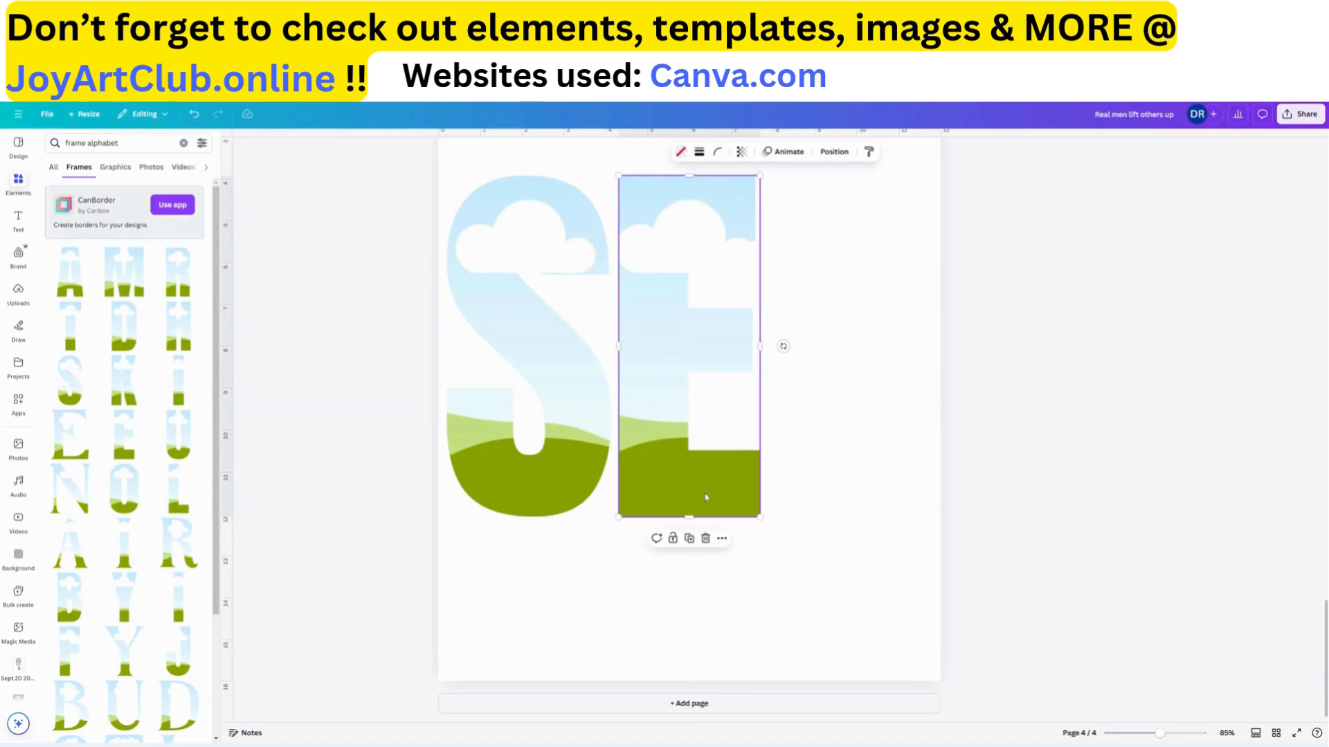
left_click(689, 539)
left_click_drag(699, 419, 854, 410)
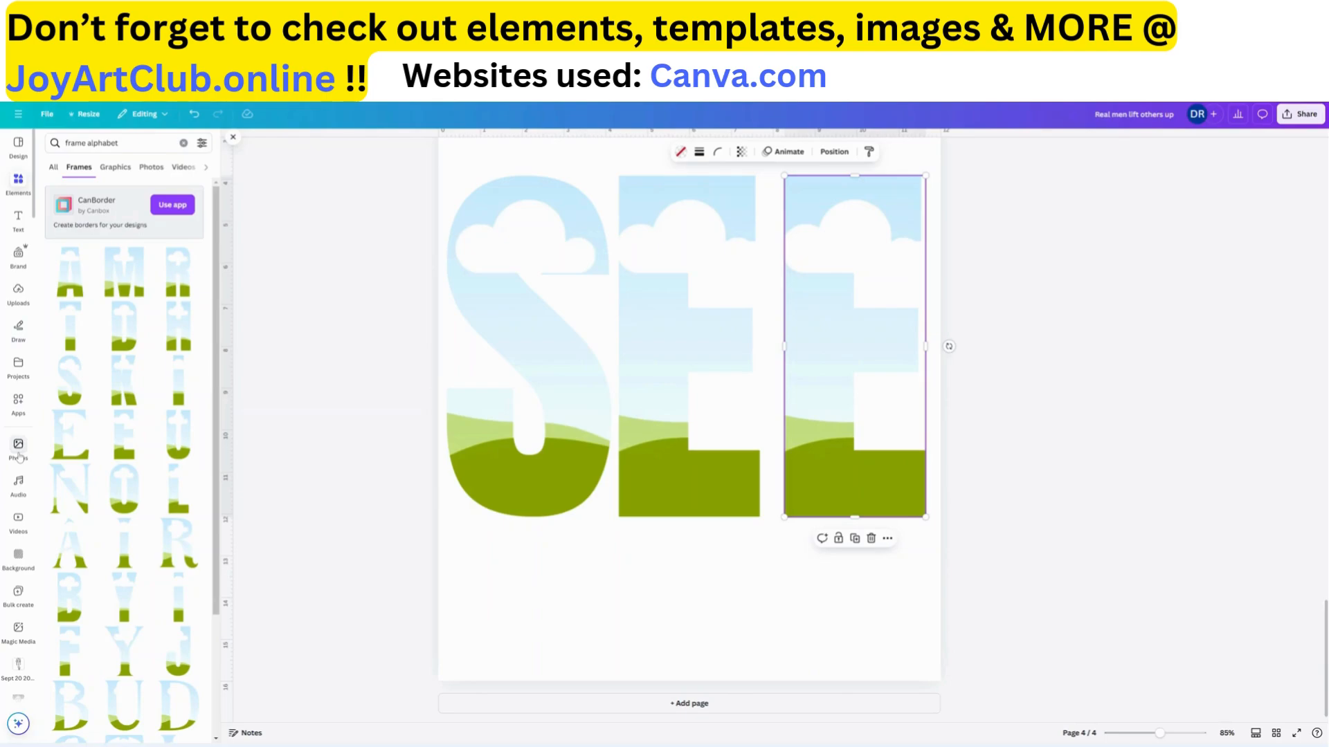
- Fill the S frame with the red glitter photo and the middle E frame with the gold glitter photo
left_click(18, 447)
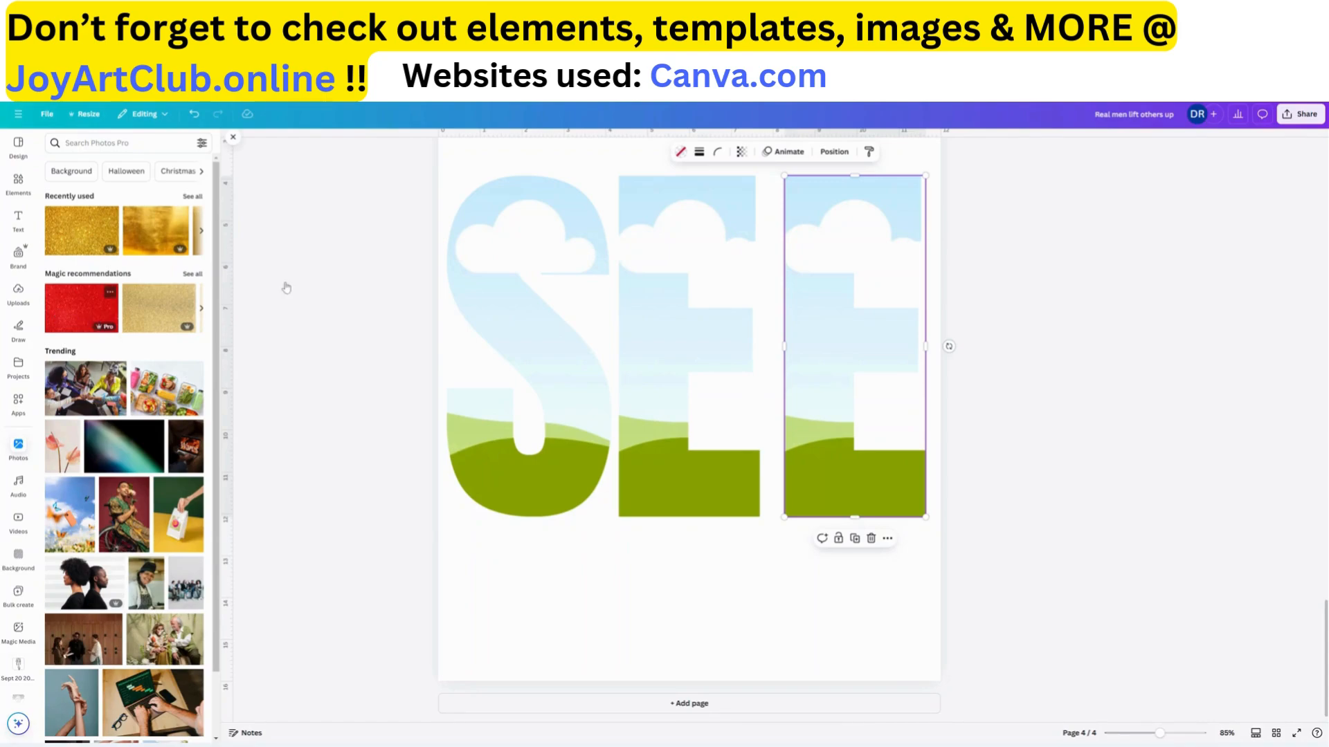
left_click_drag(486, 327, 506, 331)
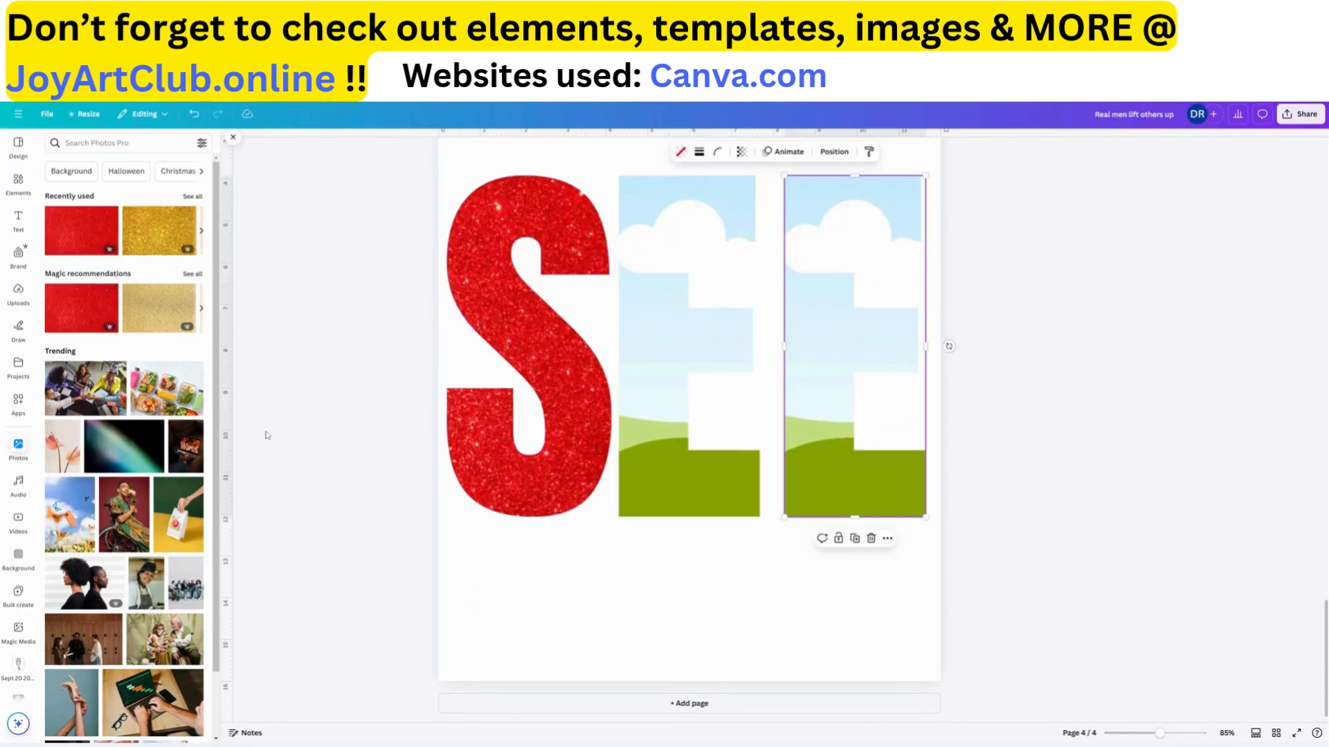
left_click_drag(148, 234, 751, 364)
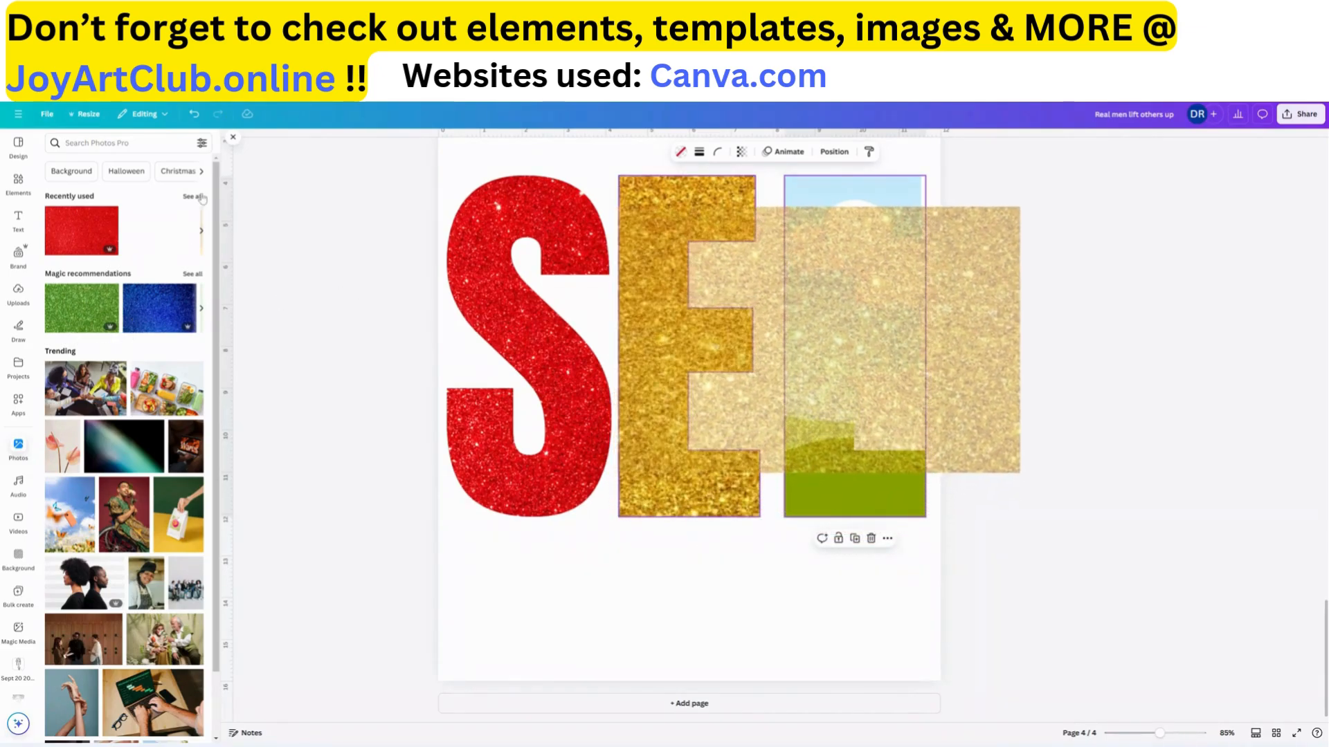
- Search the photos for "green sparkle" and fill the last E frame with the green glitter photo
left_click(194, 197)
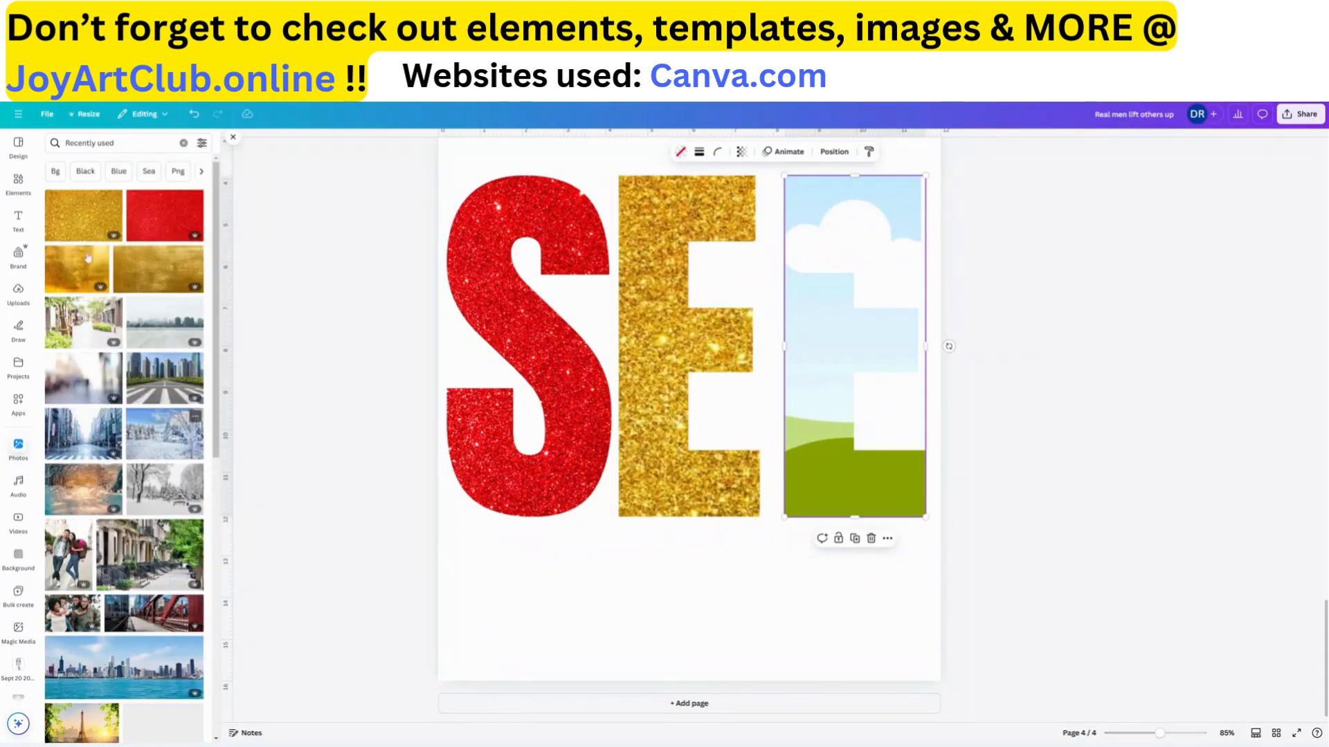
triple_click(103, 143)
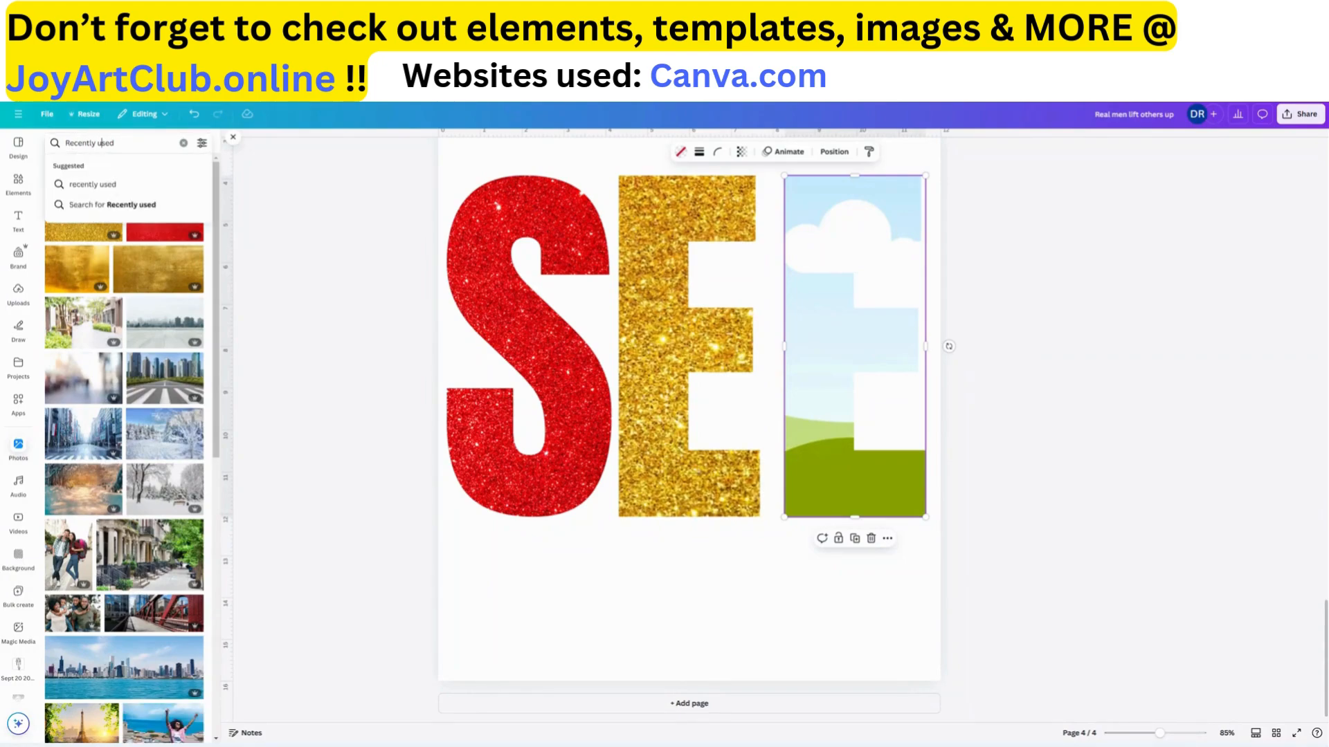
left_click(101, 143)
triple_click(103, 143)
type("green sparkle")
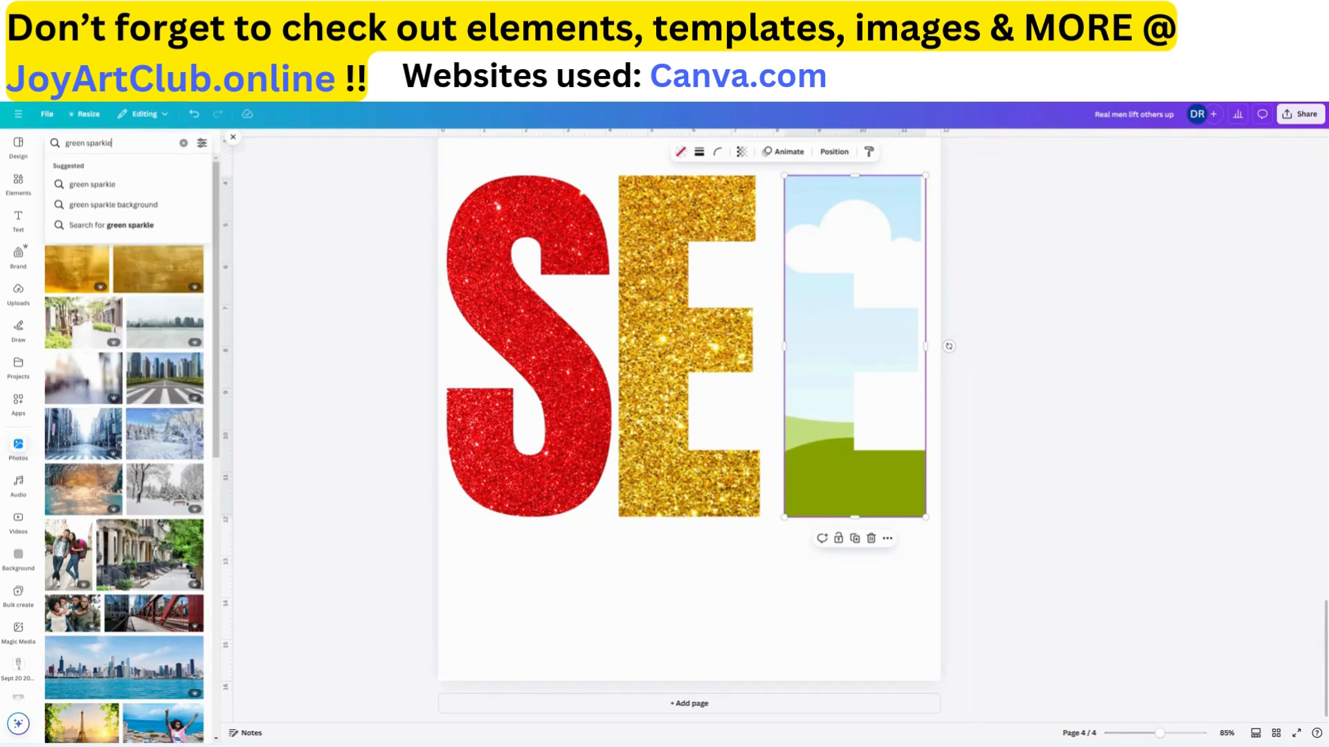
key("Return")
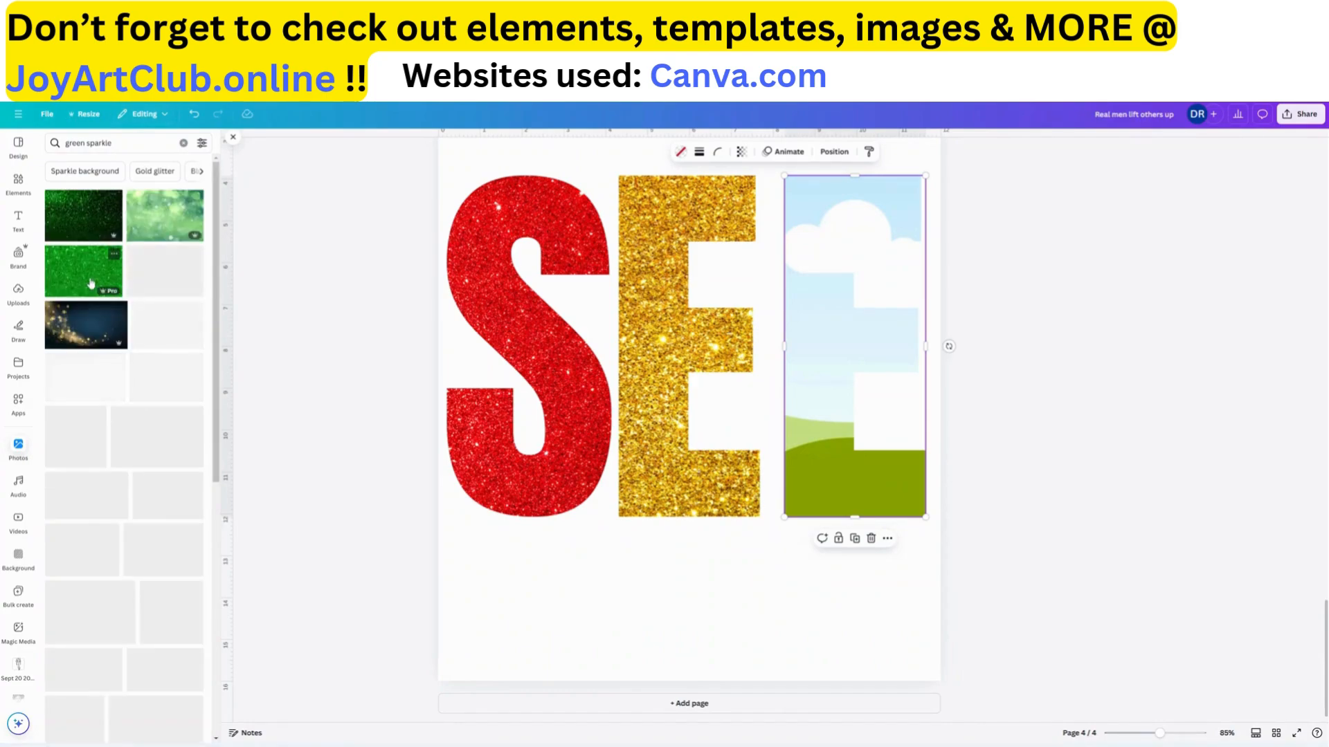
left_click_drag(83, 271, 855, 346)
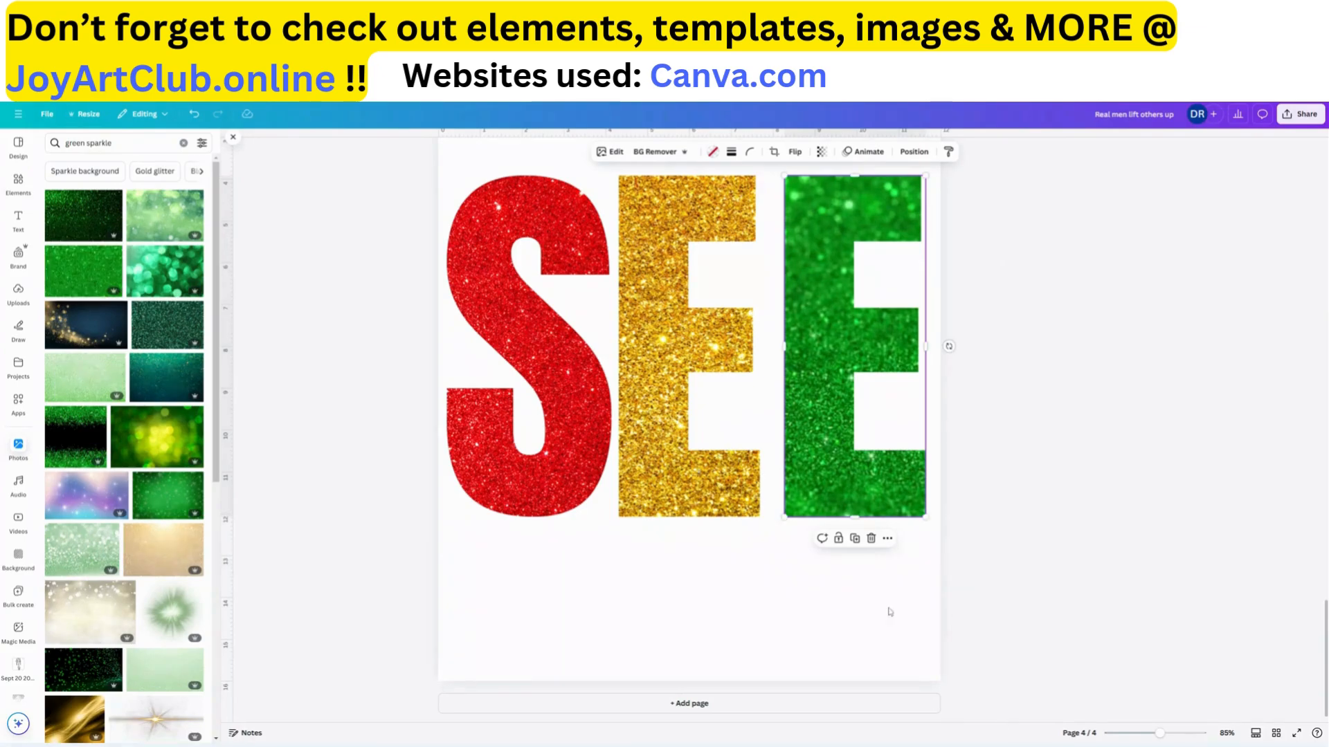
- Reposition and enlarge the green glitter photo inside the last E frame
double_click(819, 402)
left_click_drag(835, 415, 661, 434)
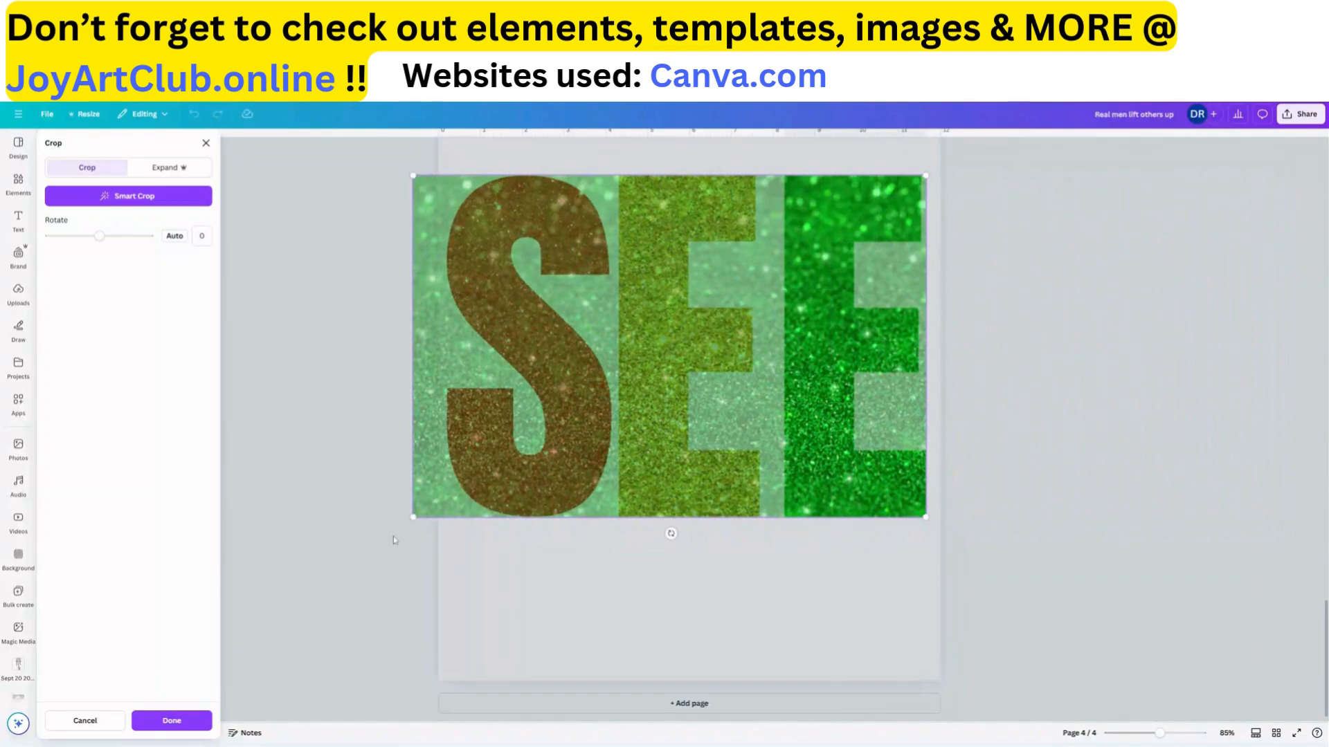
left_click_drag(427, 512, 296, 590)
left_click(641, 647)
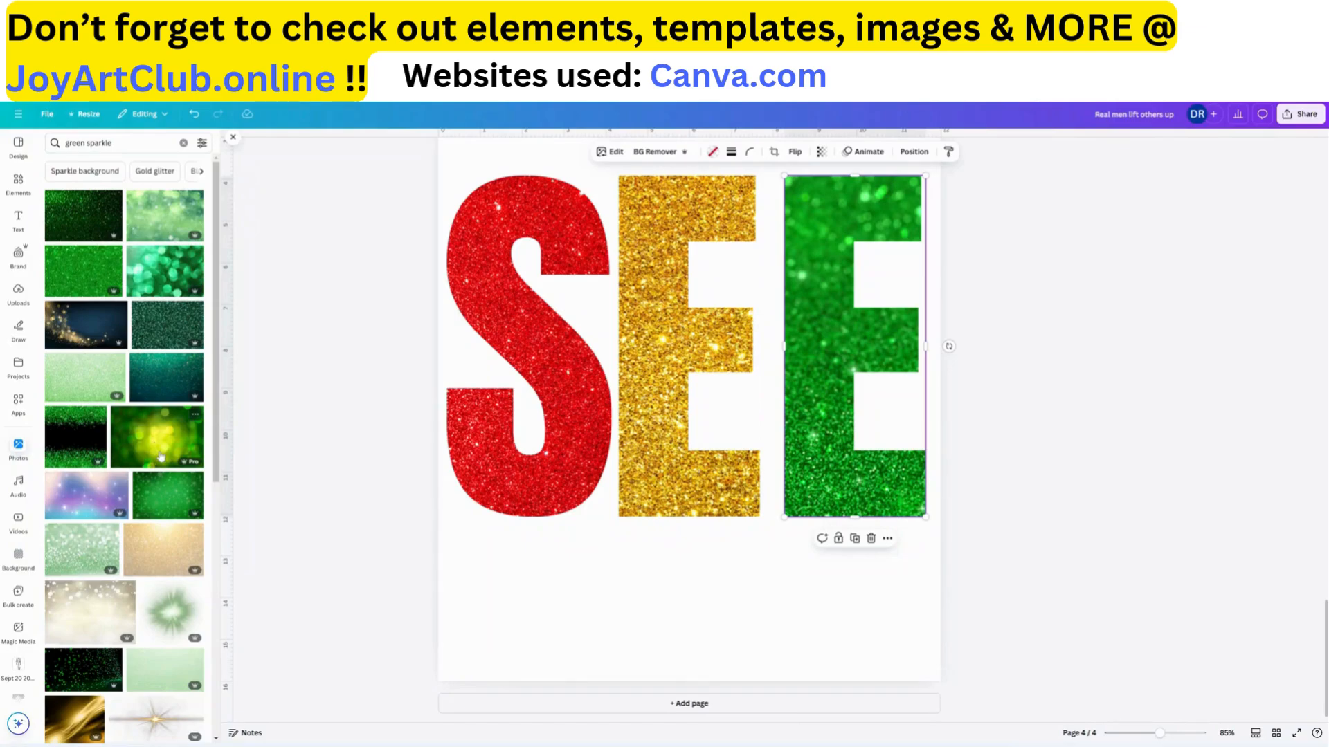
- Replace the last E's fill with the yellow-green bokeh photo and shift it so its dark green edge fills the letter
left_click_drag(166, 448, 799, 463)
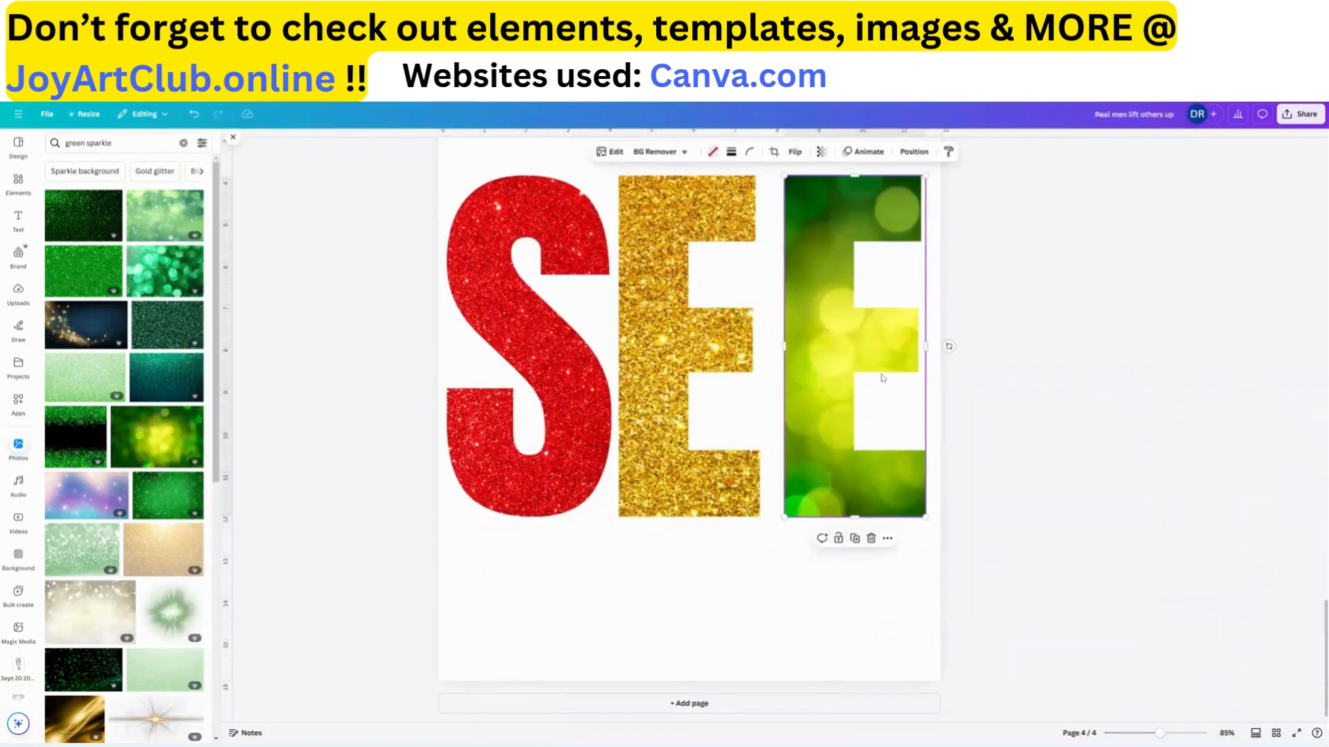
double_click(836, 375)
left_click_drag(836, 376, 565, 386)
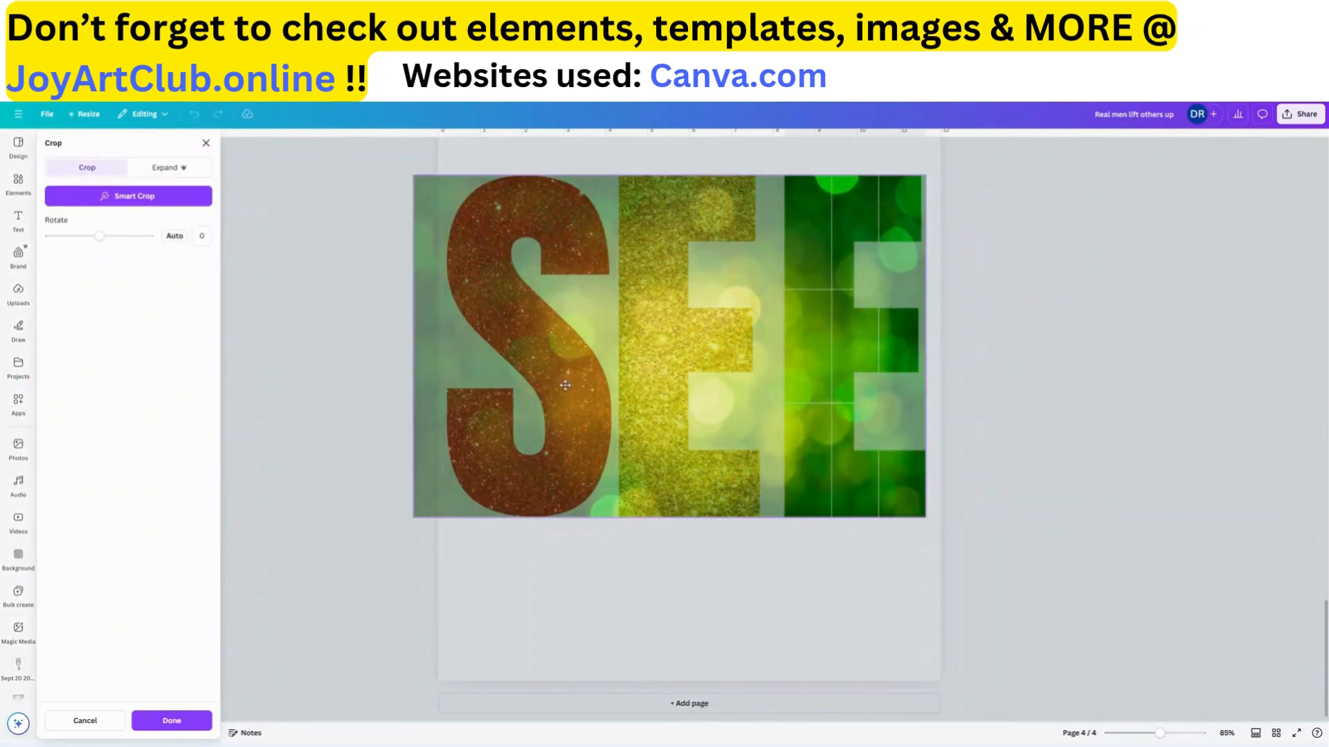
left_click(594, 592)
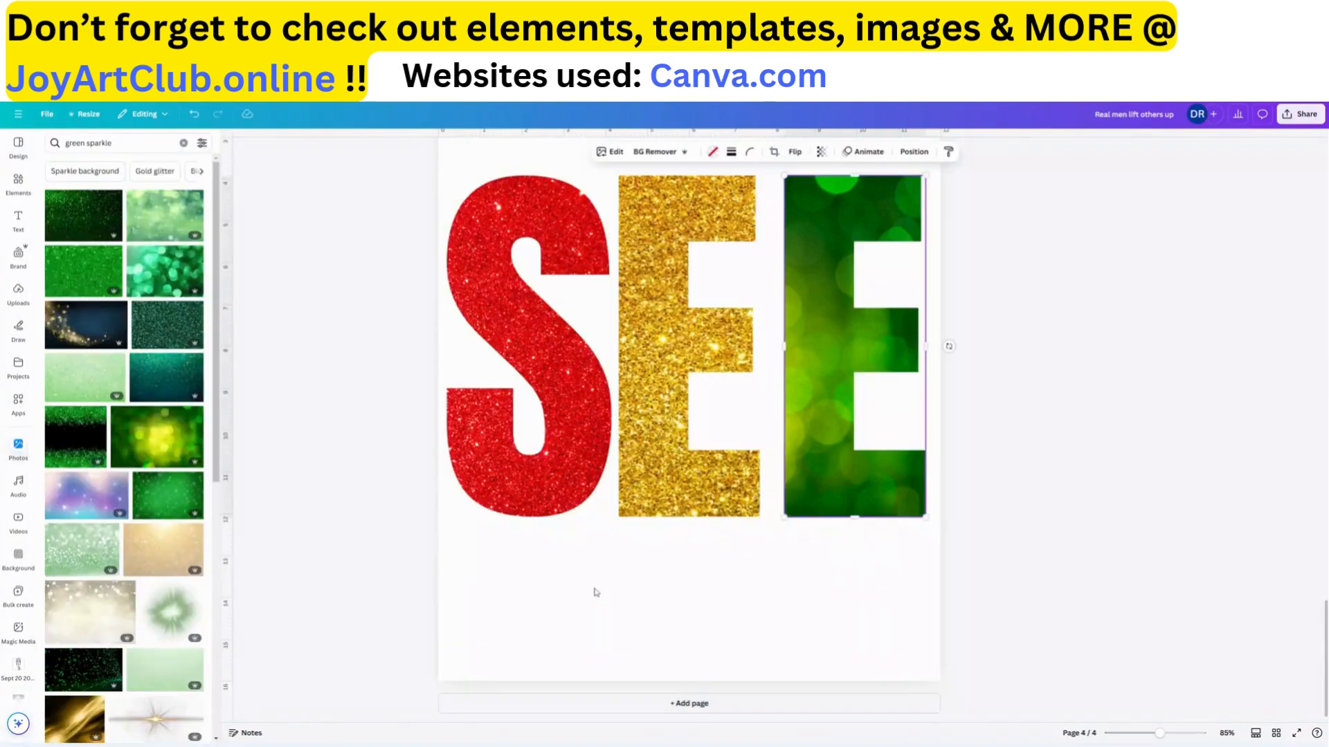
double_click(832, 361)
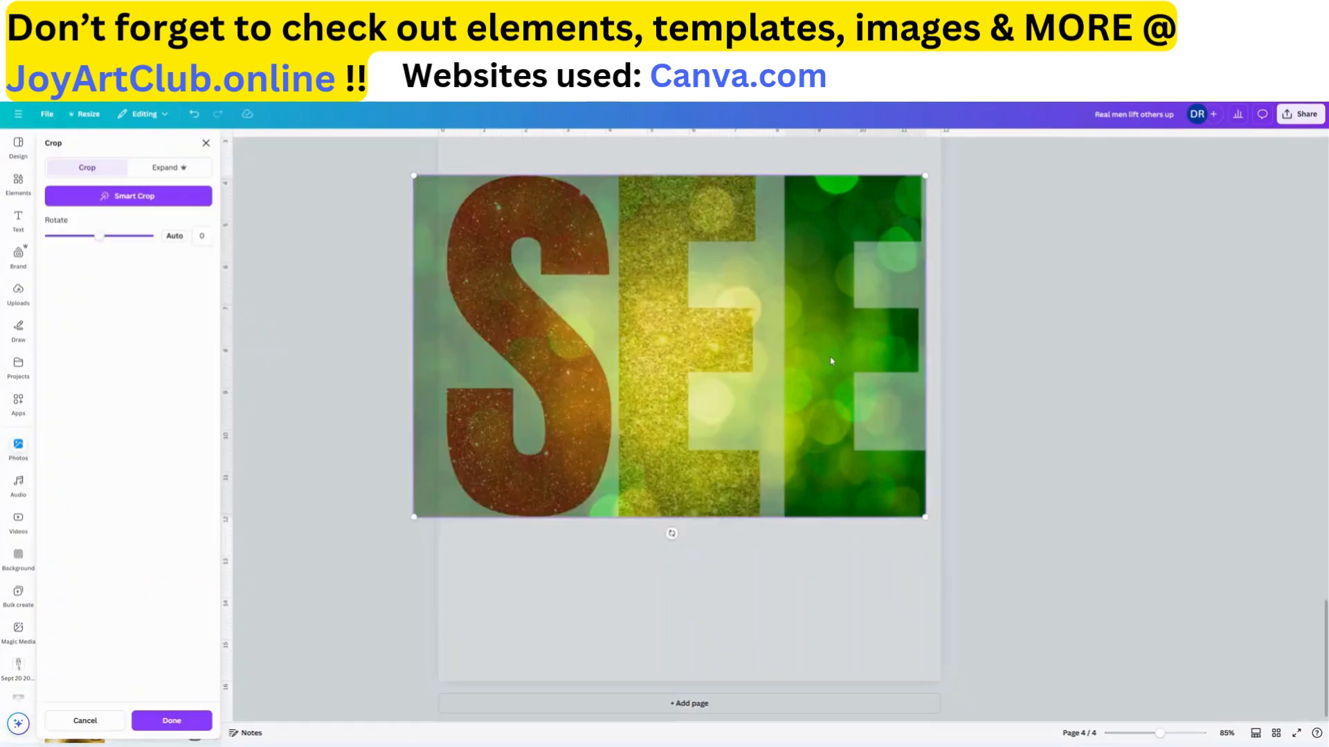
left_click_drag(832, 360, 1213, 337)
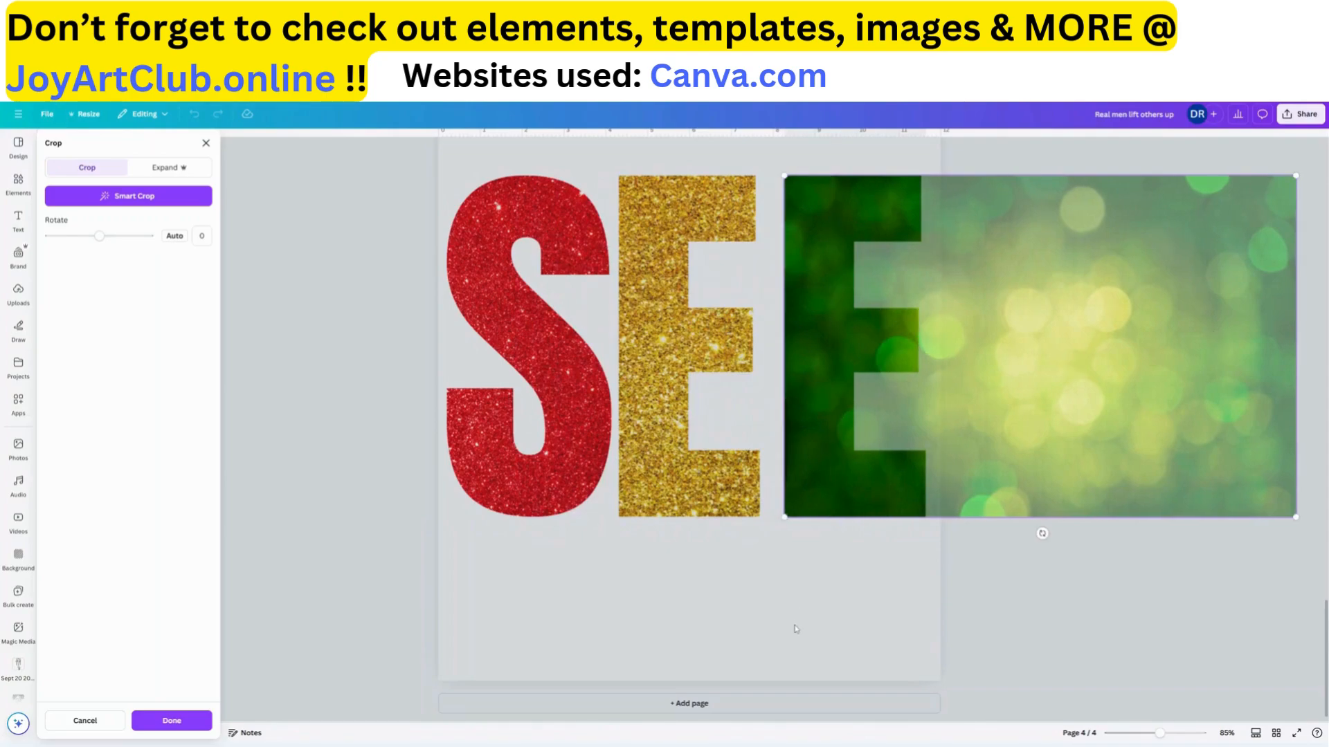
left_click(205, 143)
- Search the photos for "black leather" and fill all three SEE letter frames with the black crocodile-textured leather photo
left_click(87, 143)
triple_click(88, 143)
left_click(88, 143)
triple_click(88, 143)
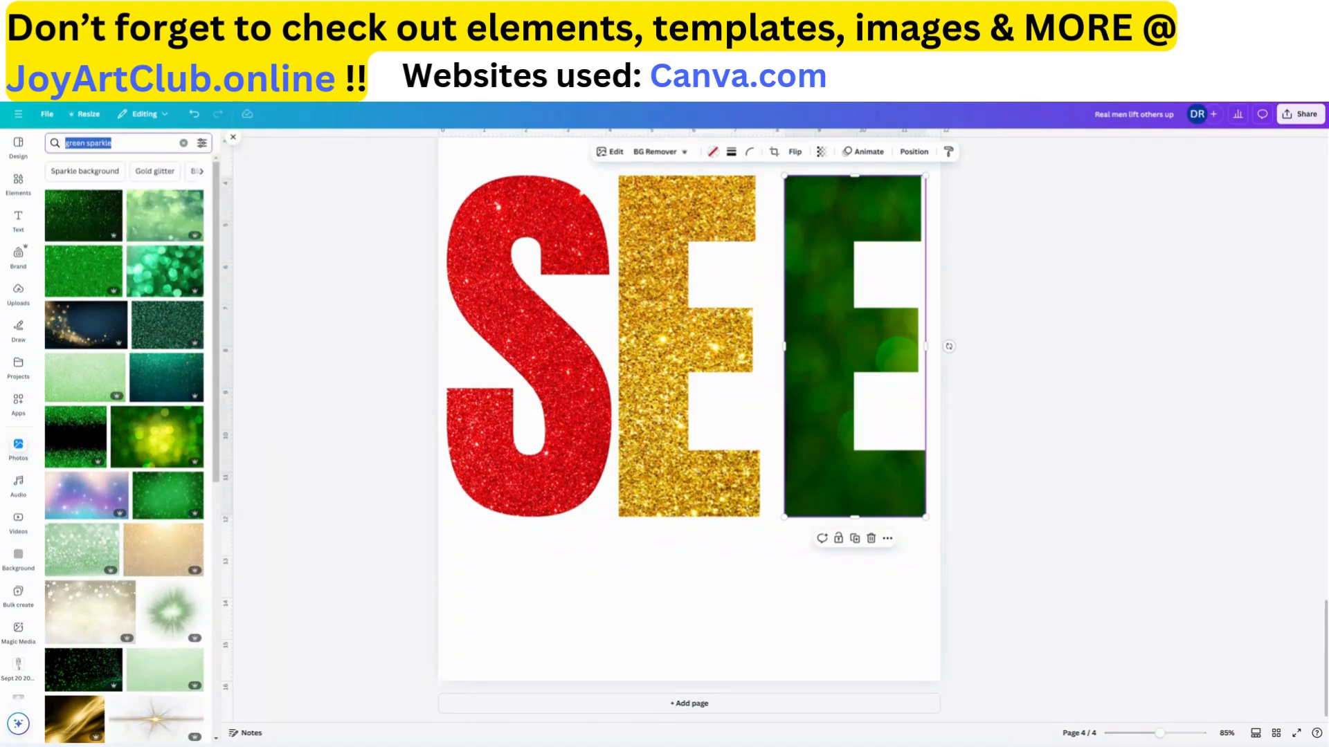
type("blad")
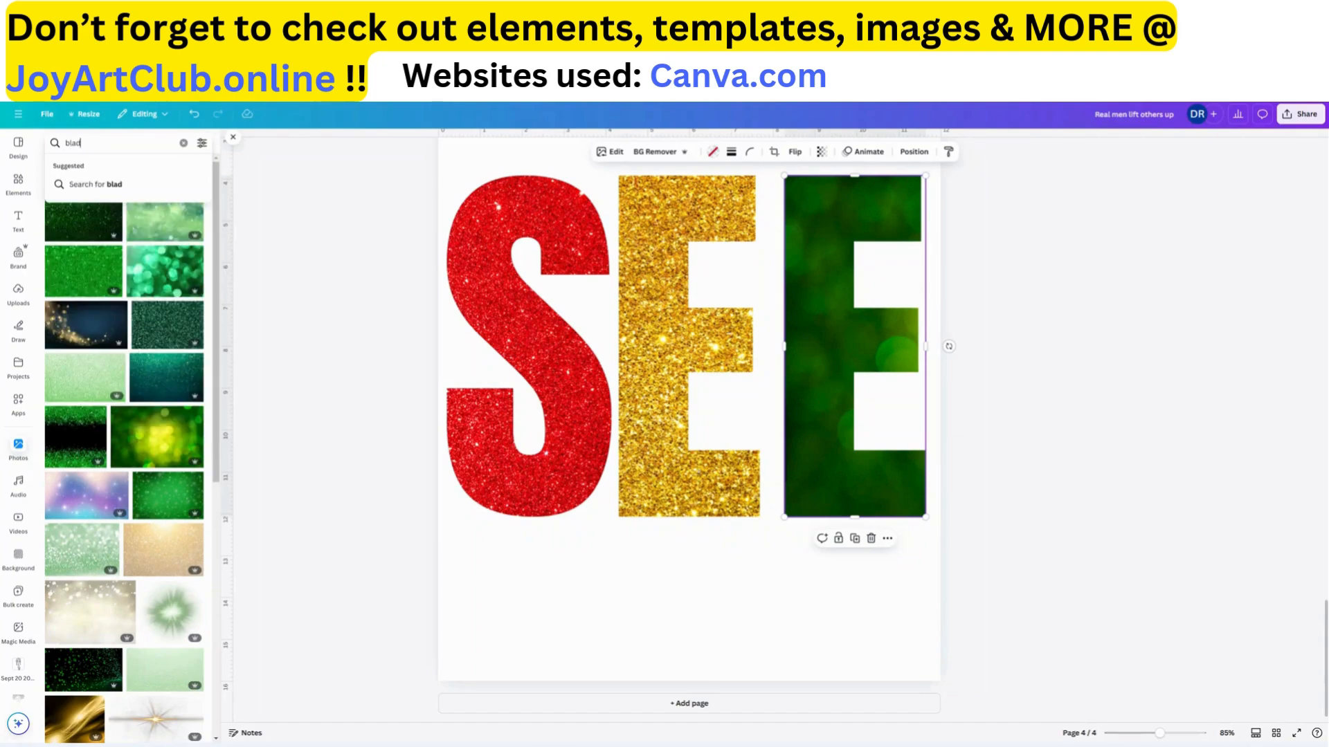
key("BackSpace")
type("ck")
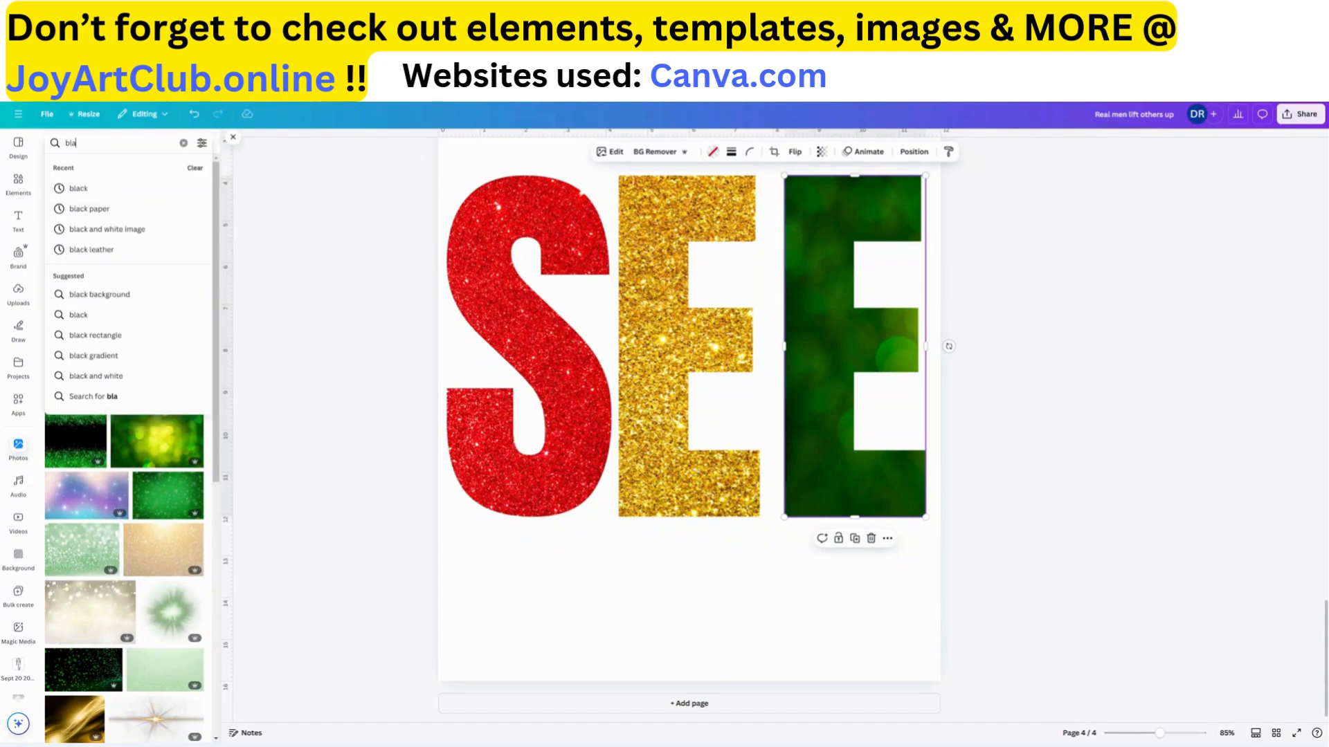
type(" leaher")
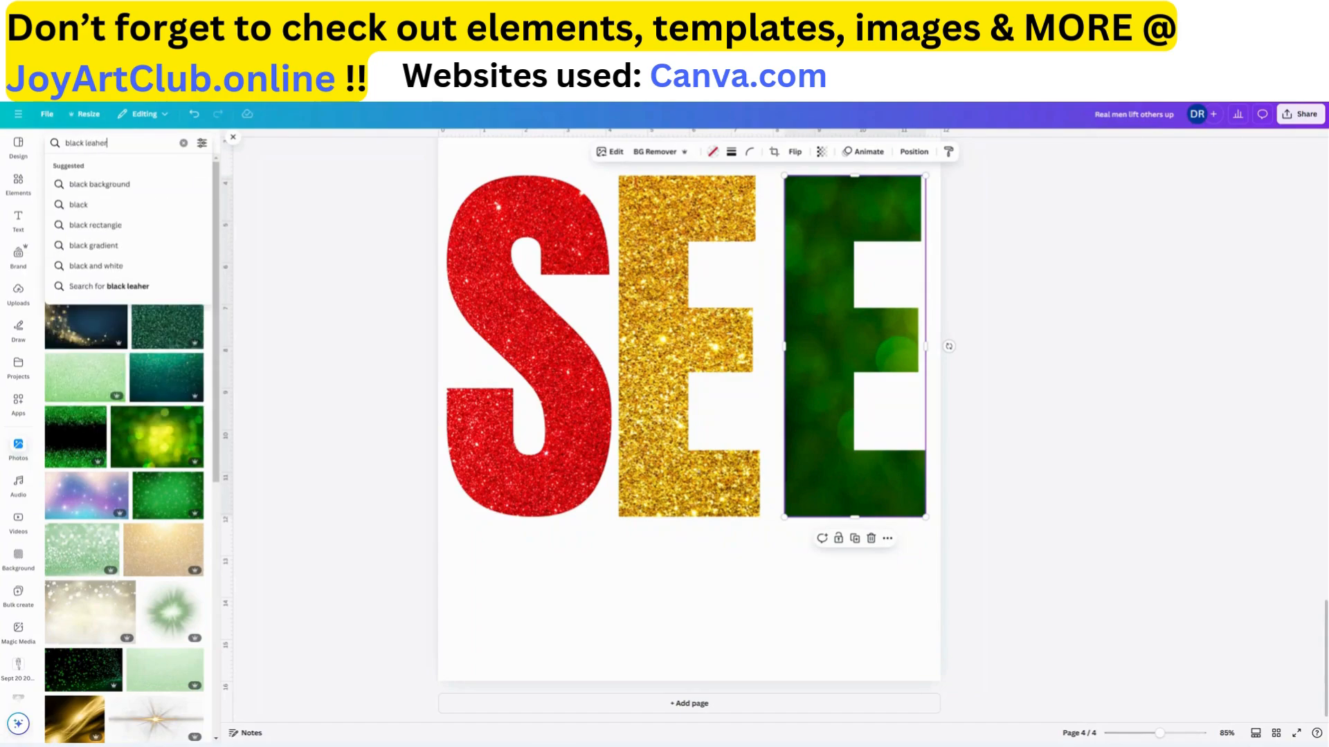
type("ther")
key("Return")
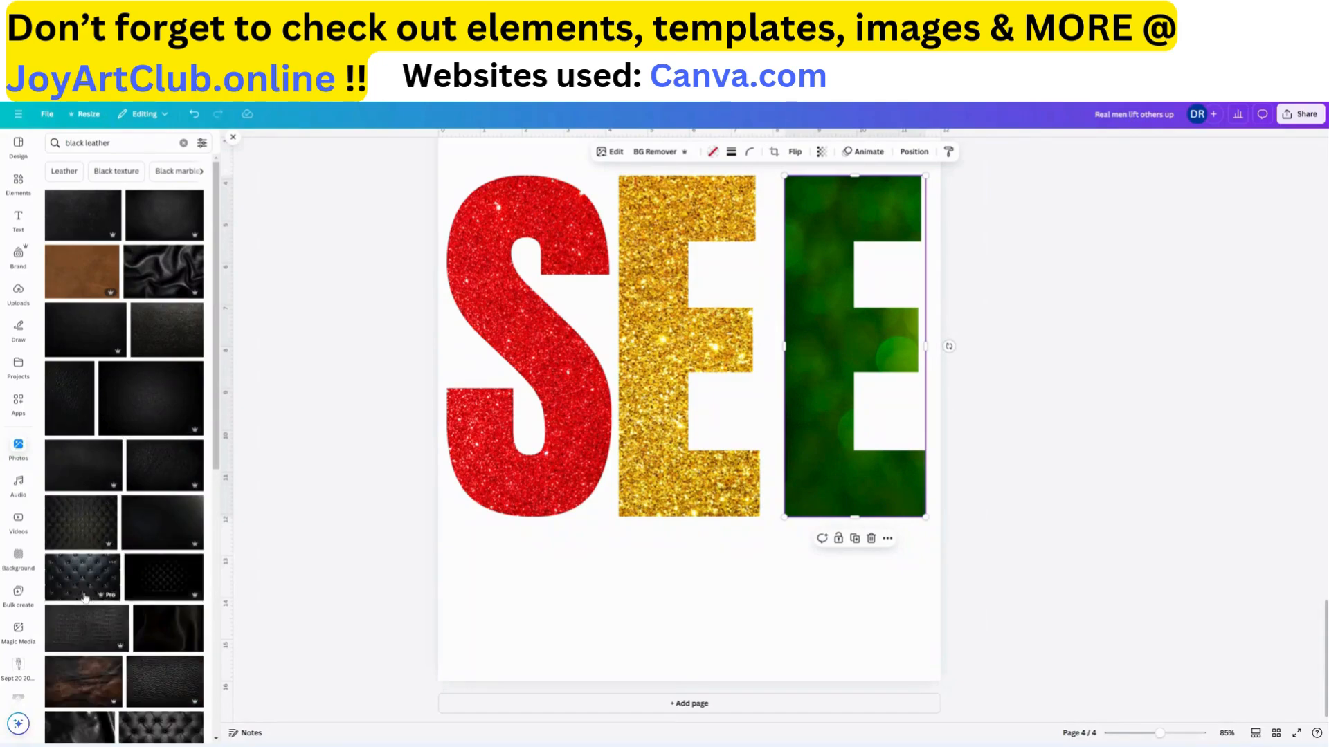
left_click_drag(83, 643, 662, 501)
left_click_drag(122, 638, 819, 504)
scroll(820, 483, "up", 4)
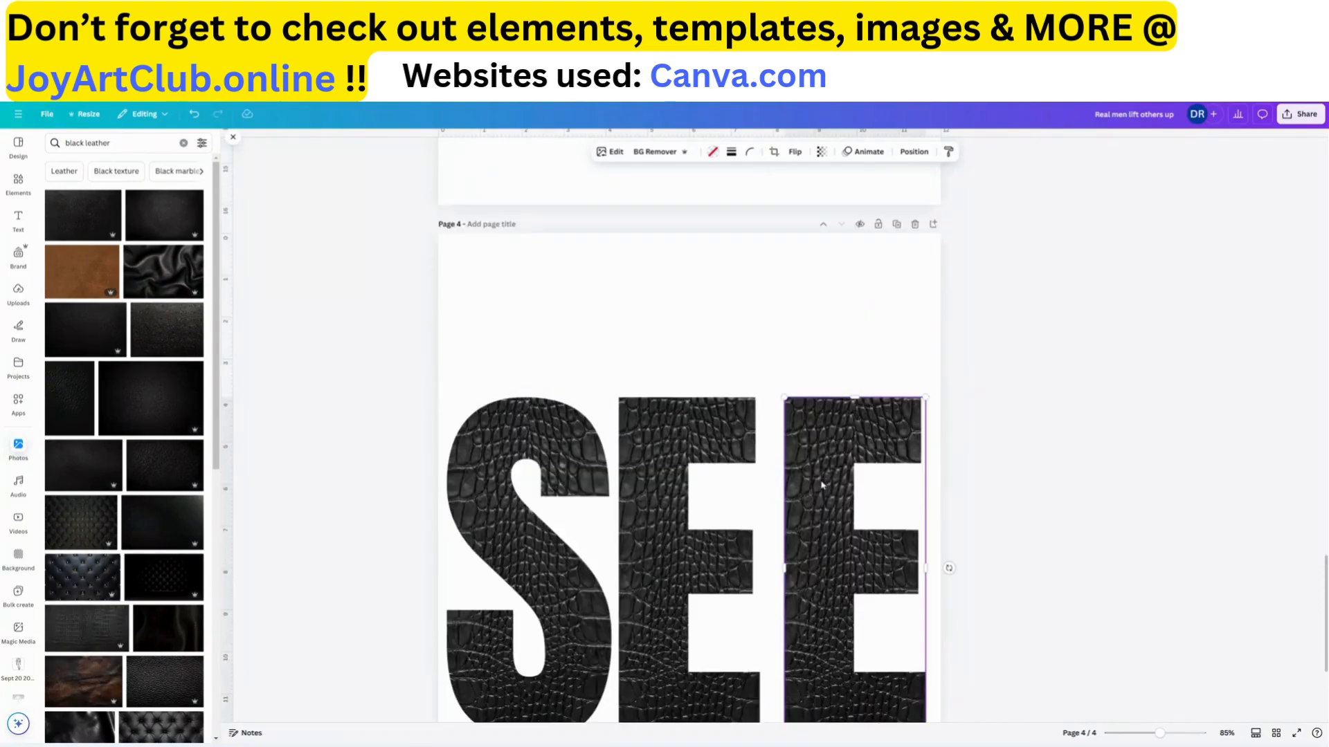
scroll(761, 508, "down", 4)
left_click(756, 503, "shift")
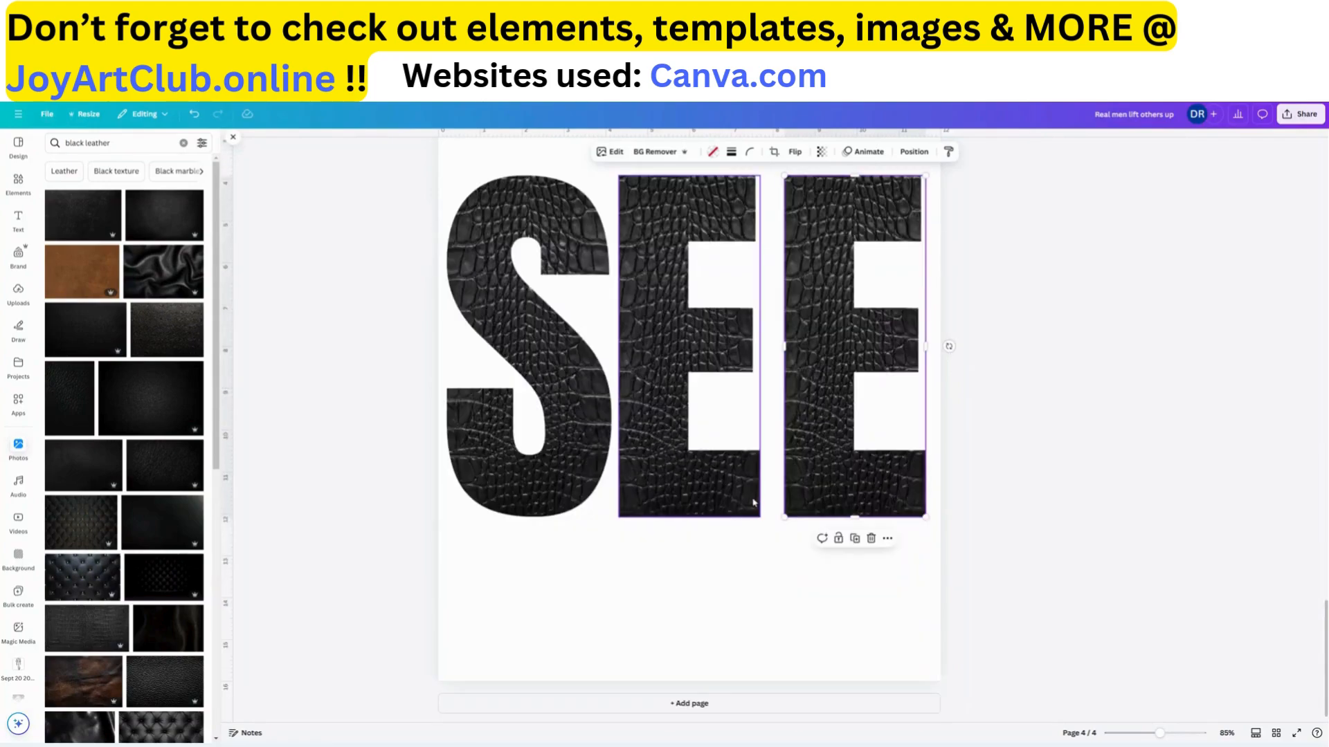
scroll(757, 503, "up", 1)
scroll(731, 518, "up", 1)
scroll(732, 518, "up", 1)
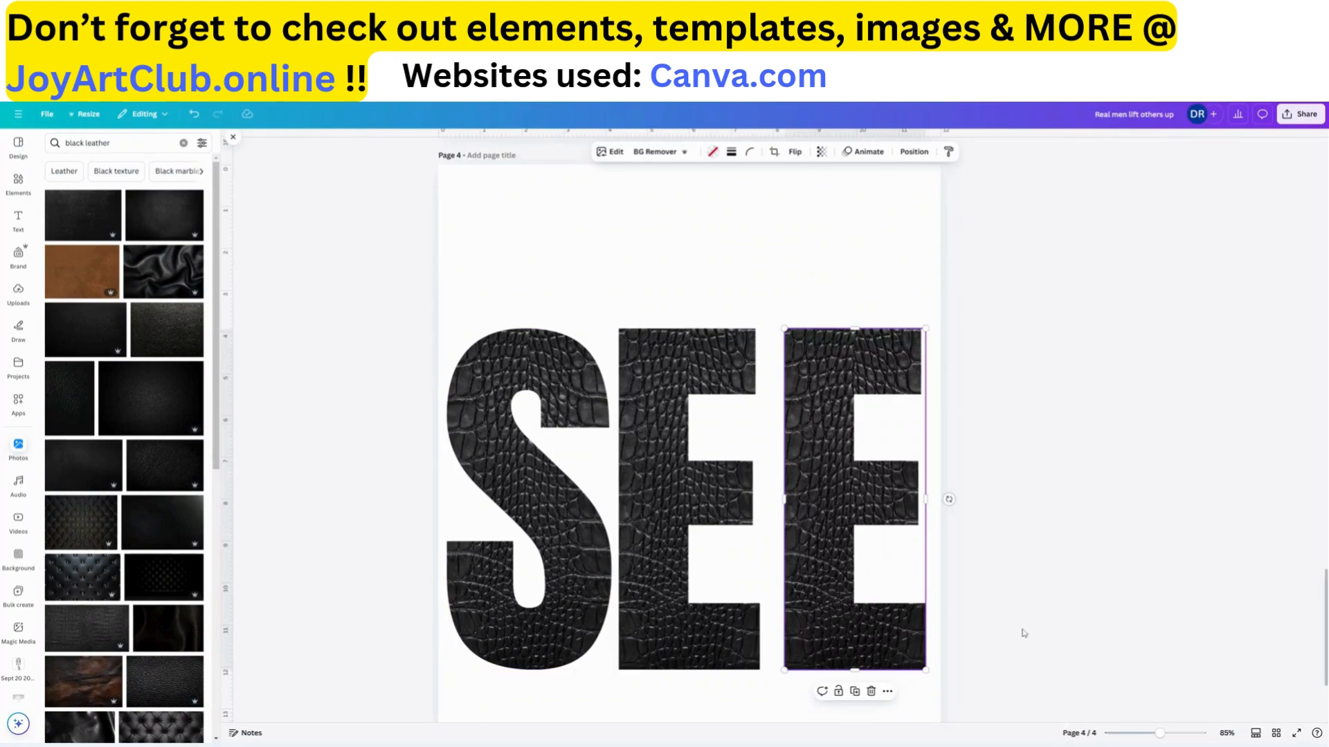
left_click_drag(971, 685, 372, 304)
left_click(486, 261)
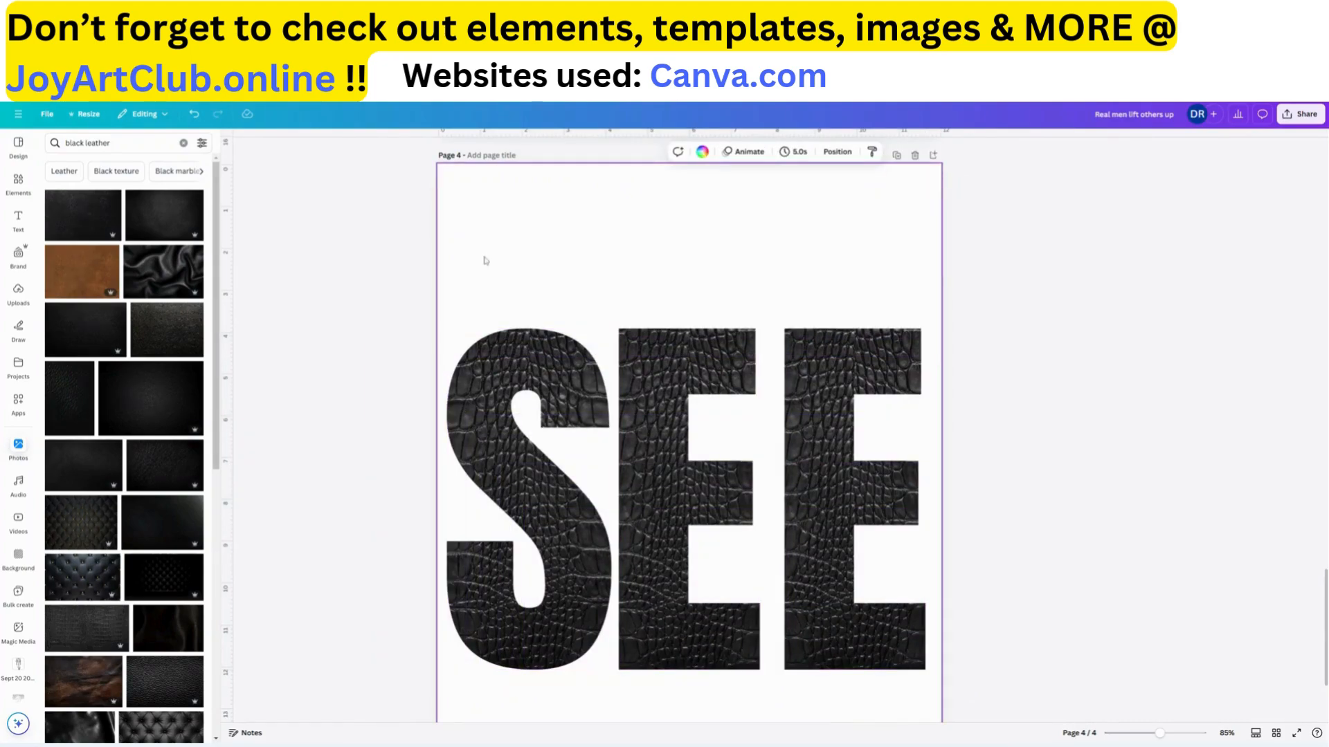
- Search the elements for "silver glitter" and show results of all types
left_click(18, 184)
triple_click(103, 143)
type("s")
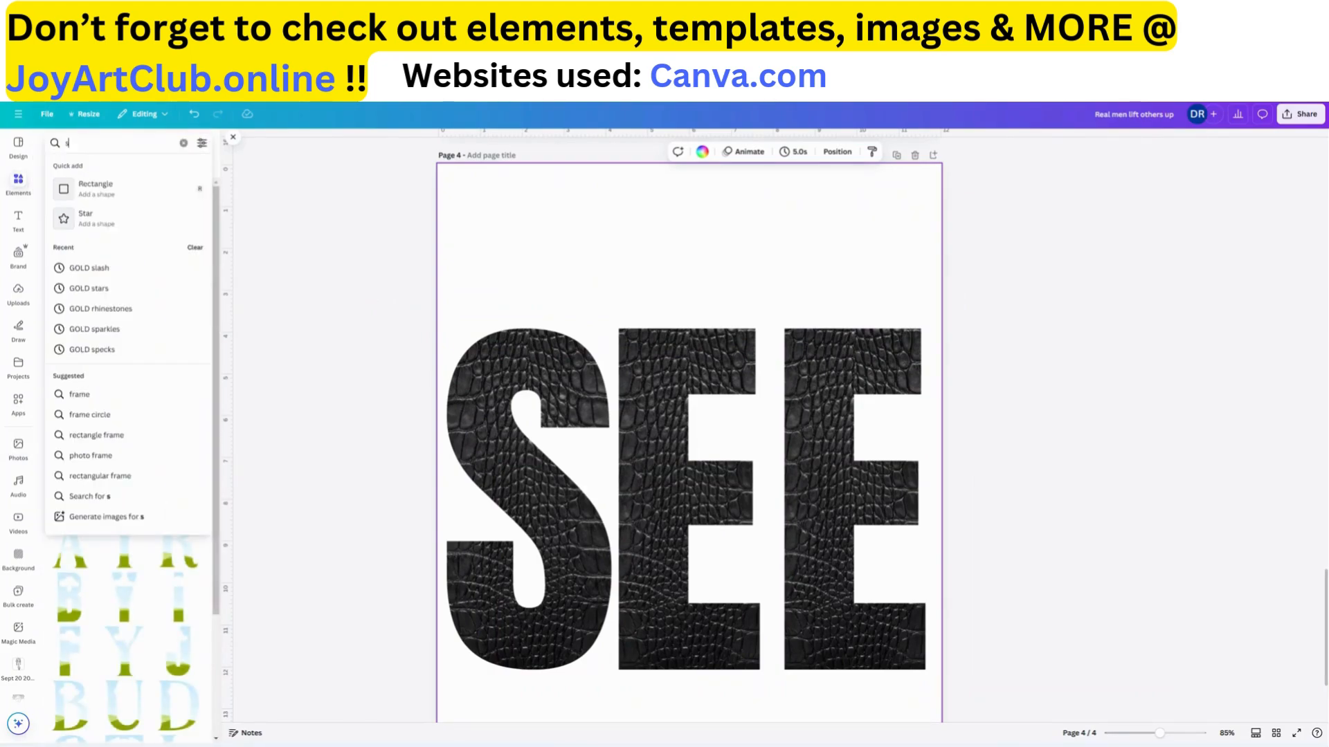
type("ilver glitter")
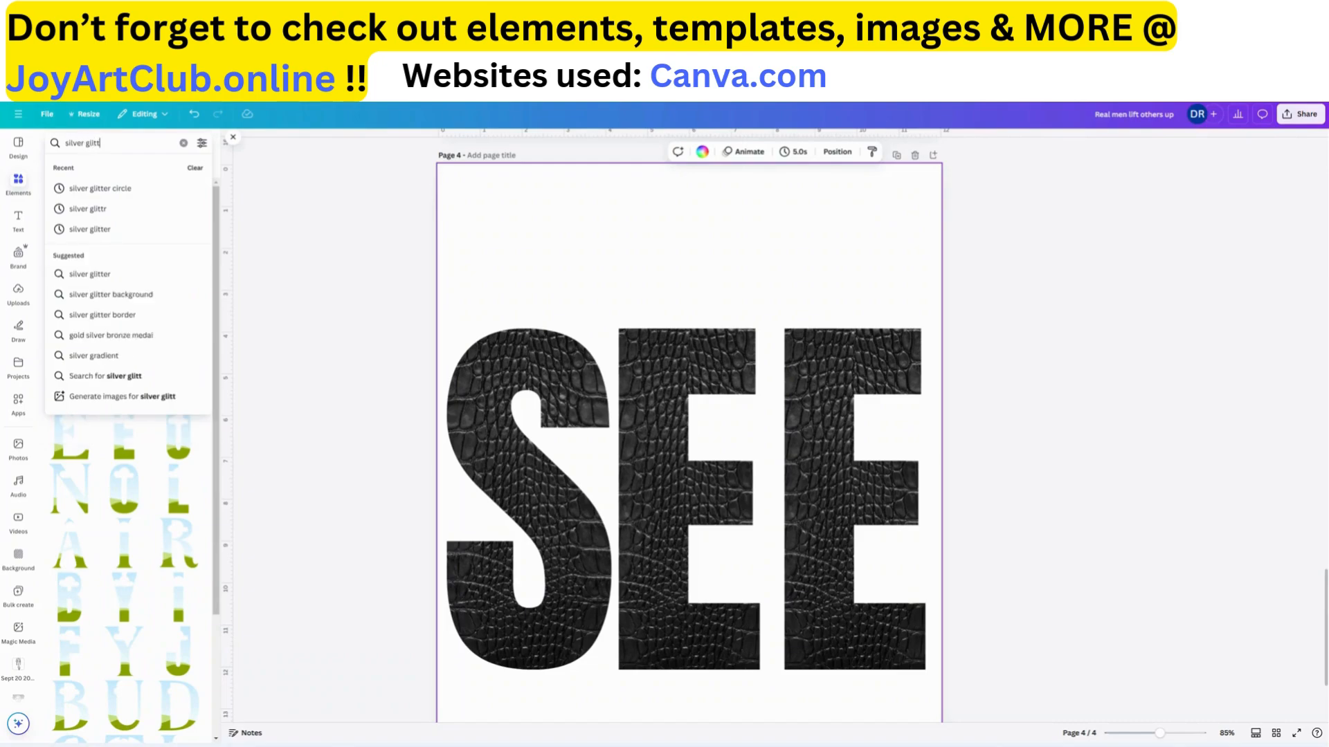
key("Return")
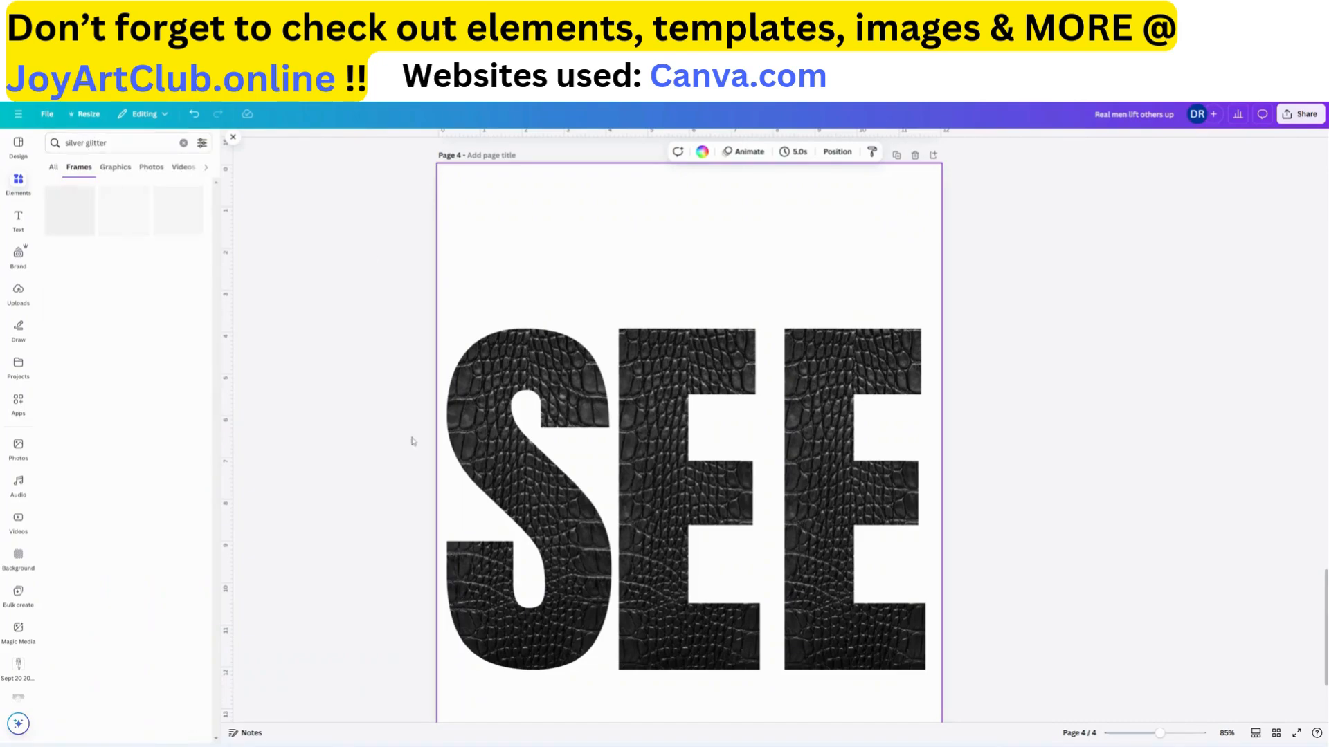
left_click(53, 166)
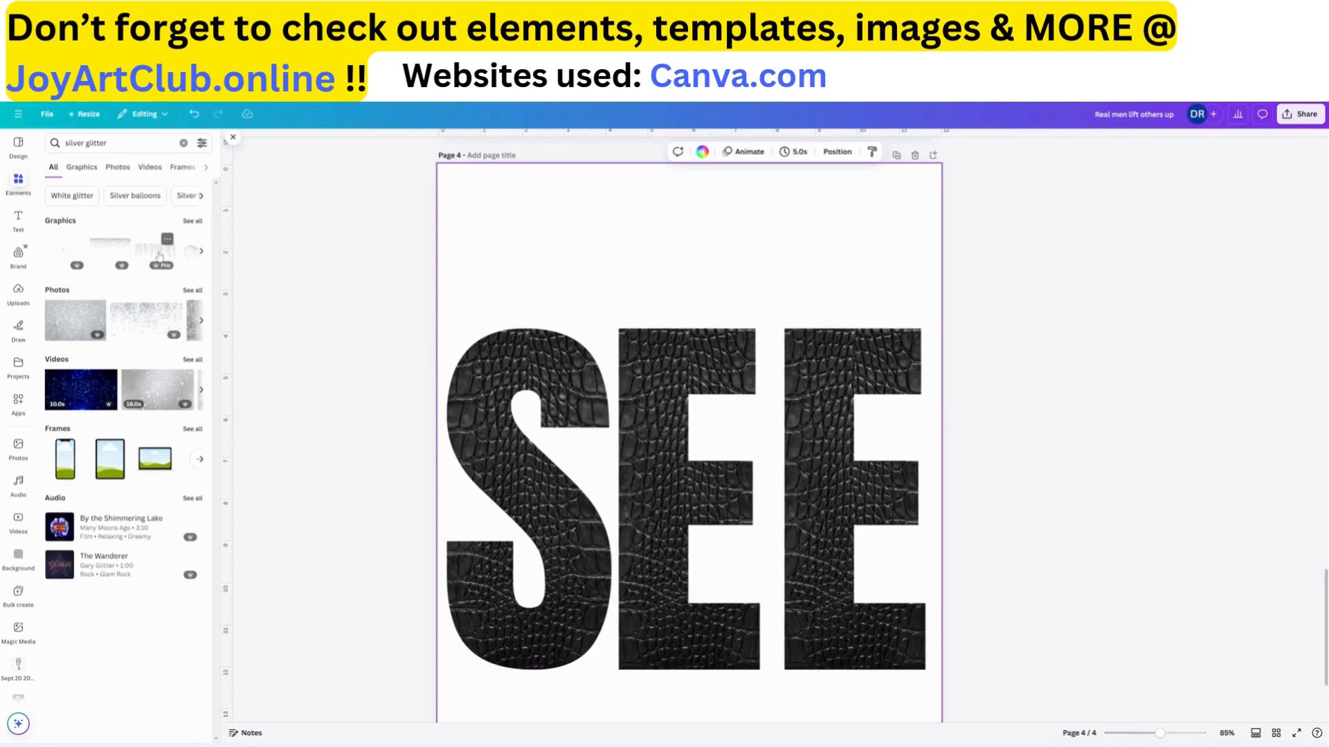
- Add the hanging silver glitter strands graphic, stretched across the page's full width from the top edge down over the letters' upper part
left_click(158, 256)
left_click_drag(639, 516, 576, 247)
left_click_drag(840, 313, 934, 361)
left_click_drag(690, 351, 702, 470)
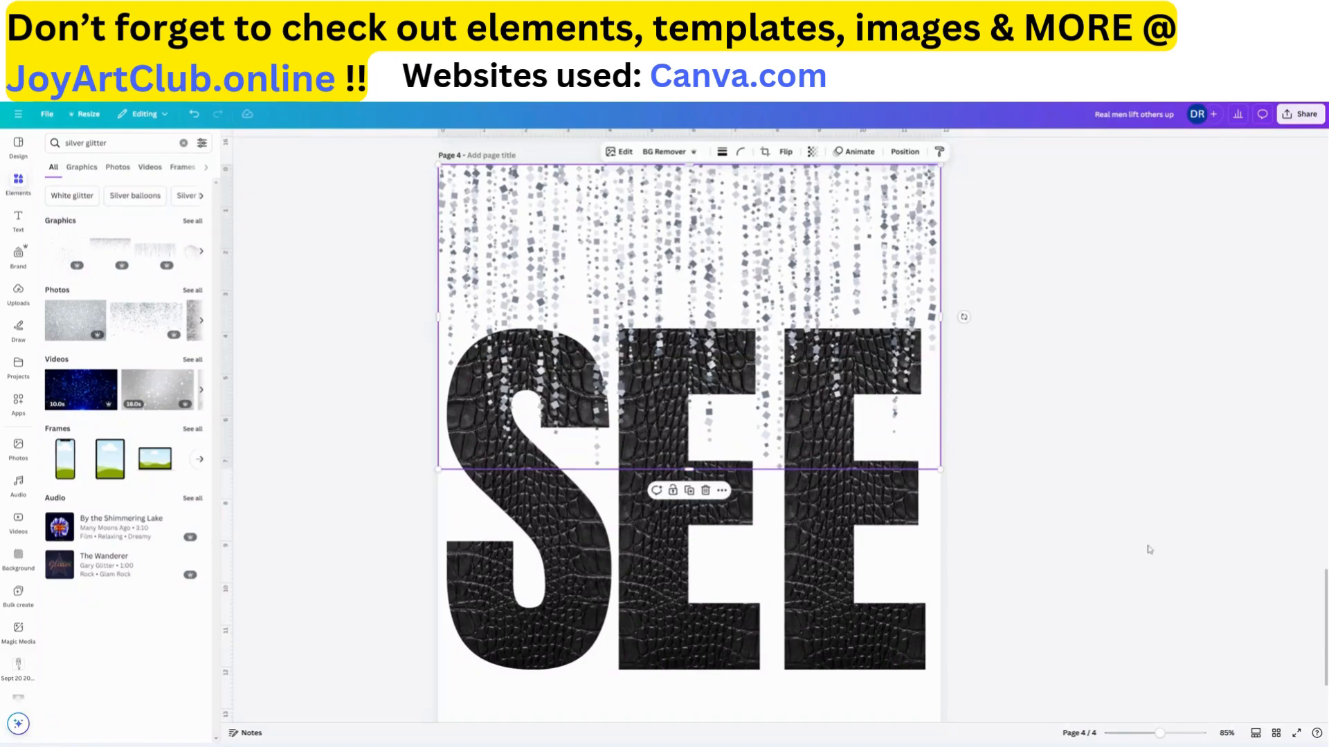
- Select the three SEE letters together and enlarge them slightly to extend closer to the page's right edge
left_click(967, 613)
left_click_drag(980, 614, 434, 590)
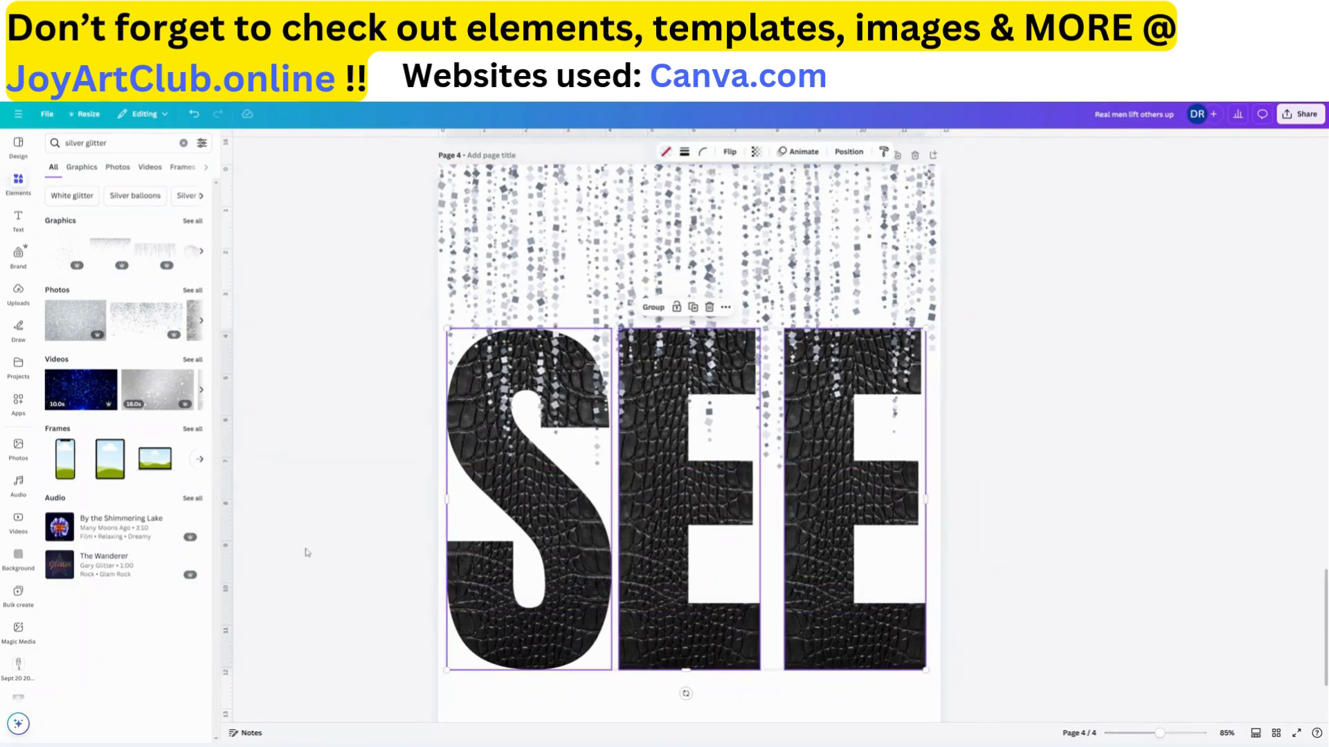
left_click(327, 569)
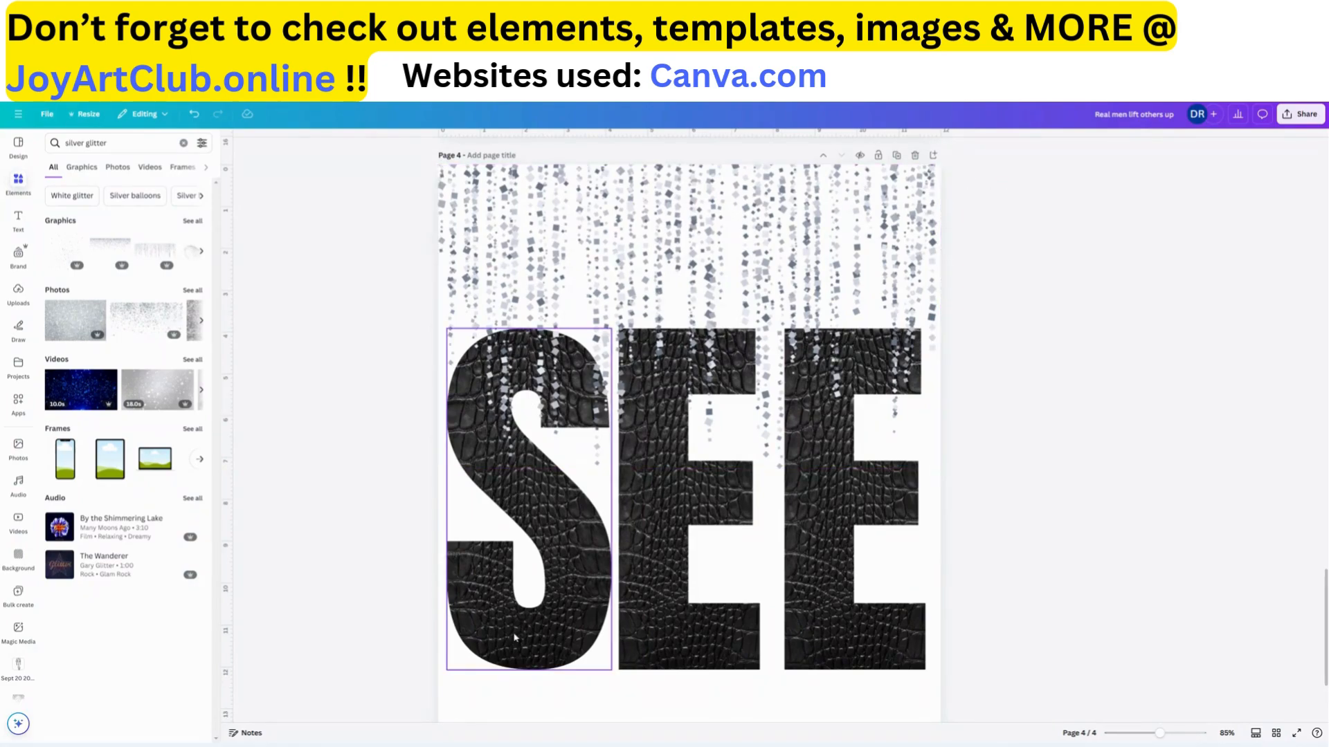
left_click_drag(394, 609, 953, 691)
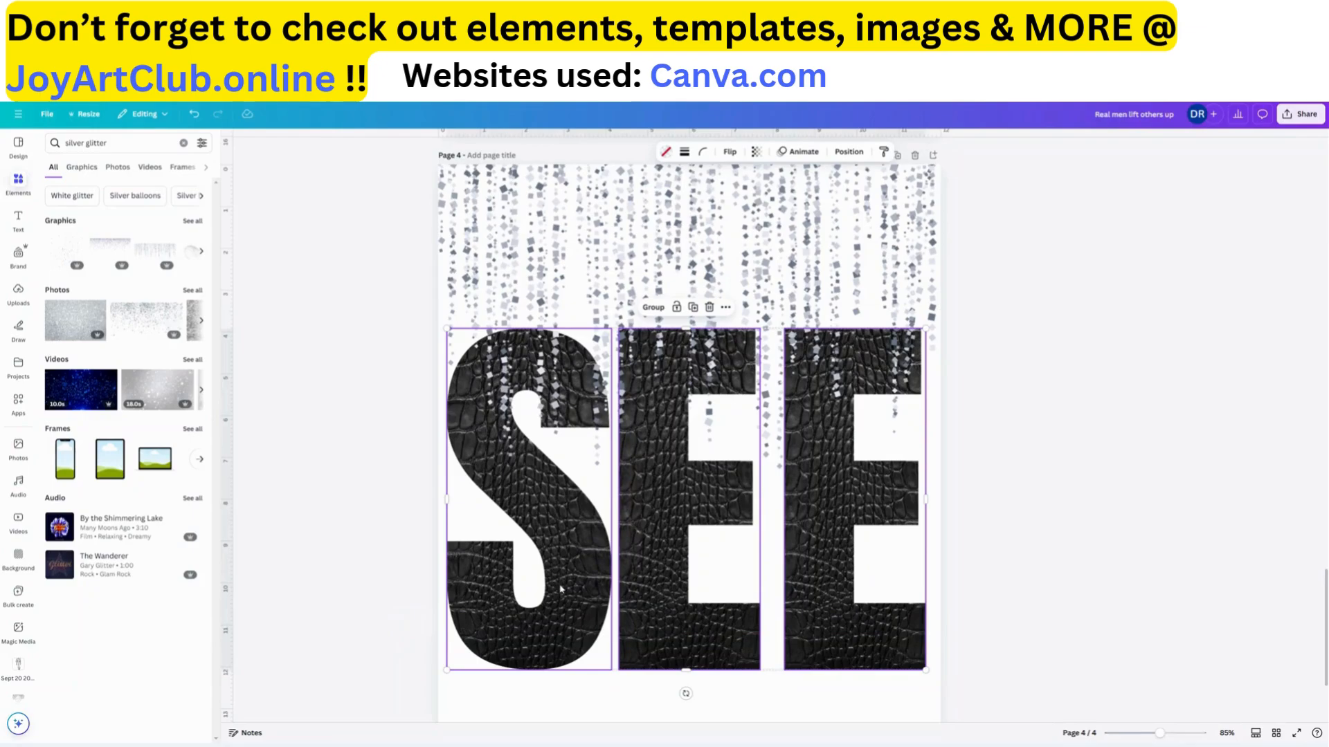
left_click_drag(925, 670, 964, 627)
left_click(1092, 534)
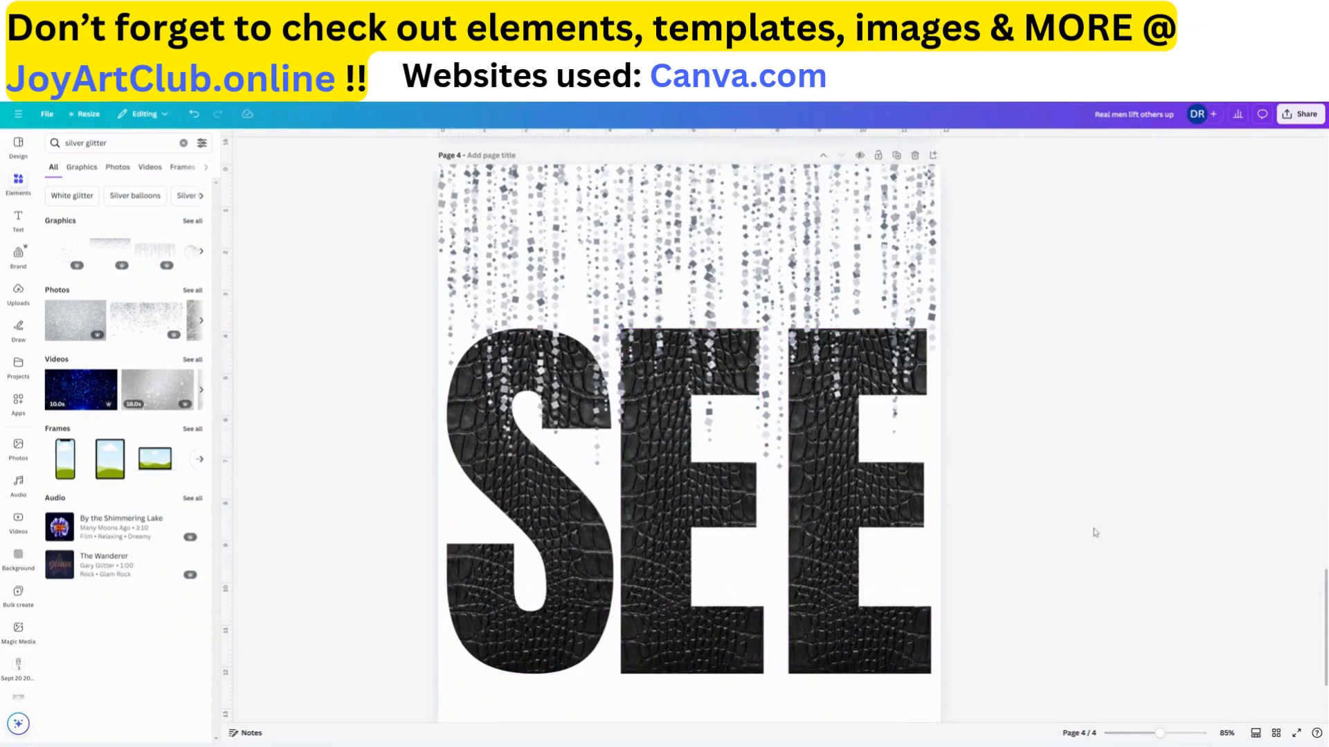